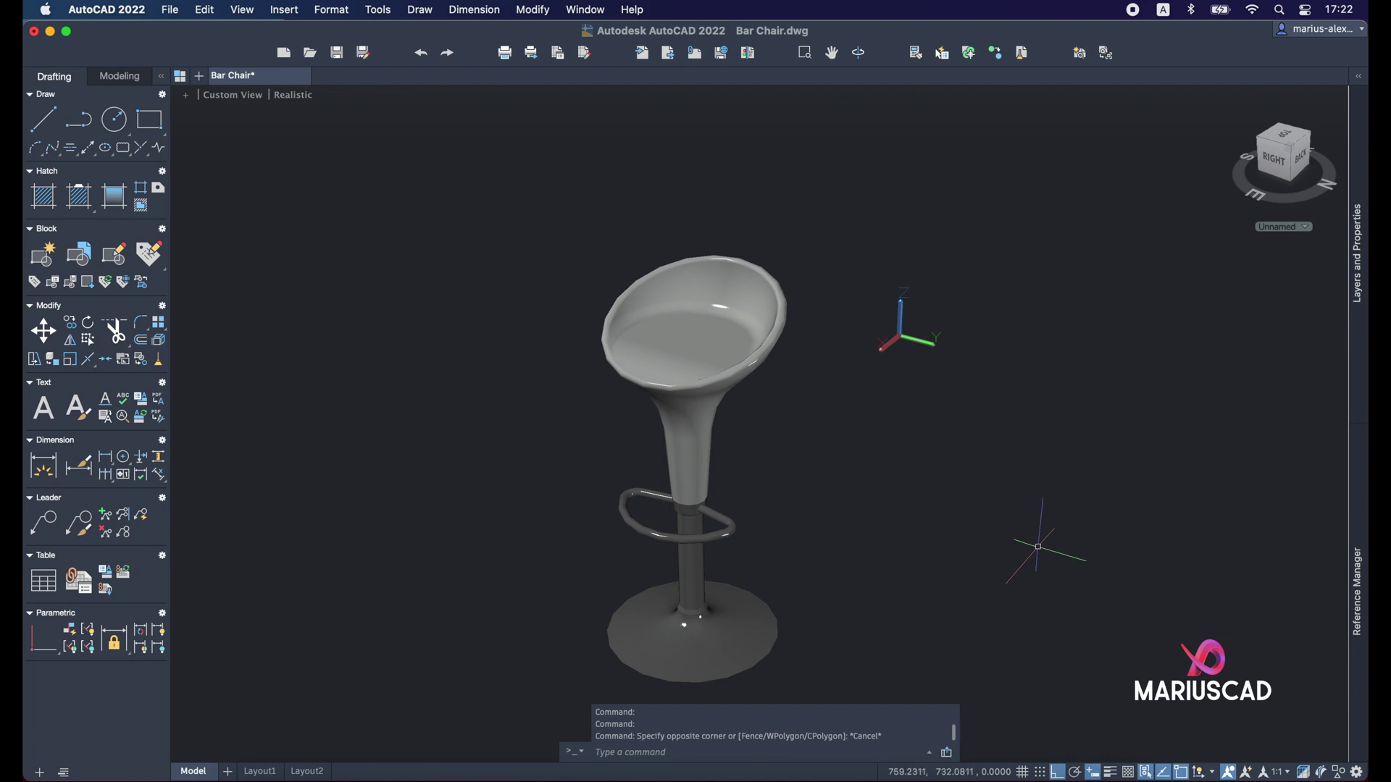
pyautogui.moveTo(1007, 563); pyautogui.dragTo(1006, 557, button='middle')
pyautogui.moveTo(831, 493)
pyautogui.keyDown('shift'); pyautogui.mouseDown(button='middle')
pyautogui.moveTo(935, 398)
pyautogui.moveTo(946, 544)
pyautogui.moveTo(813, 539)
pyautogui.moveTo(873, 549)
pyautogui.mouseUp(button='middle'); pyautogui.keyUp('shift')
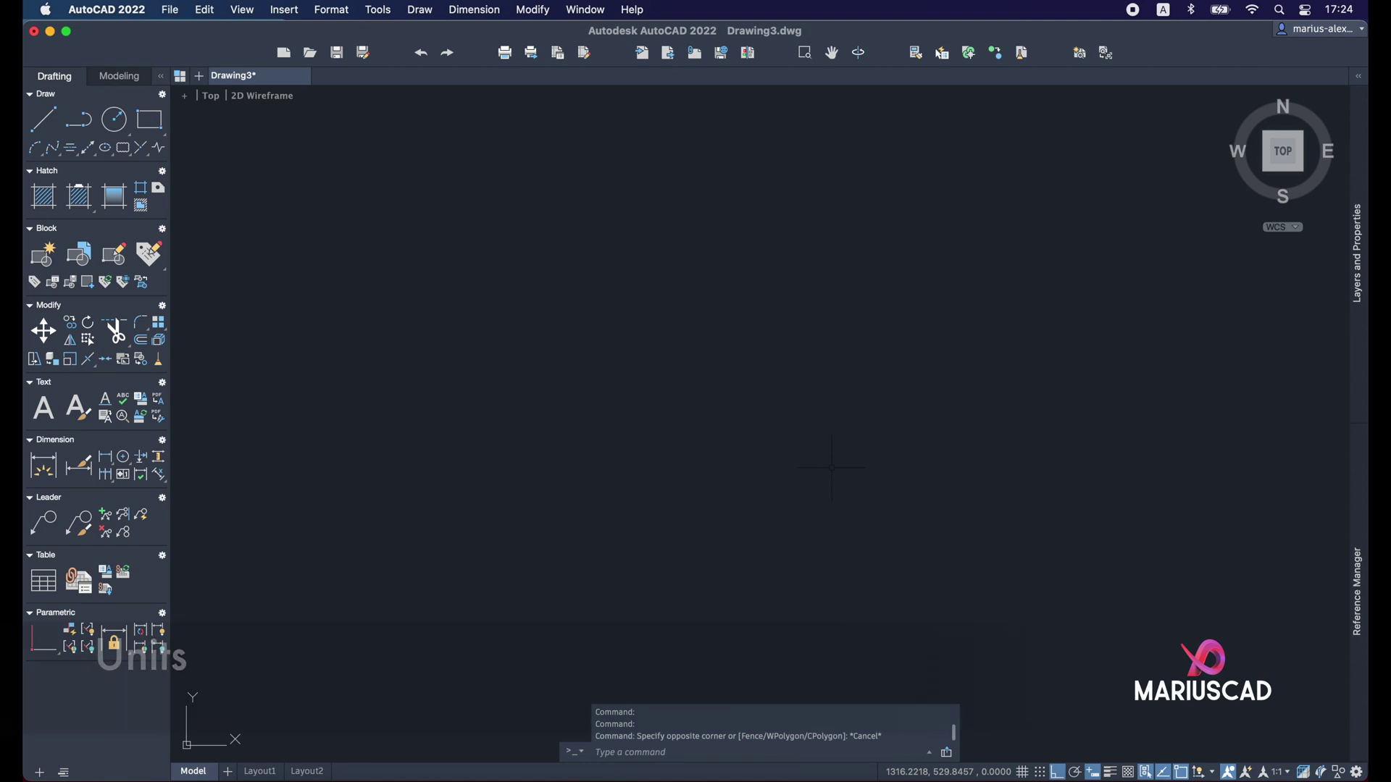
# Step: Confirm the drawing units with decimal lengths, decimal-degree angles and millimetres as the insertion scale
pyautogui.write('units')
pyautogui.press('Return')
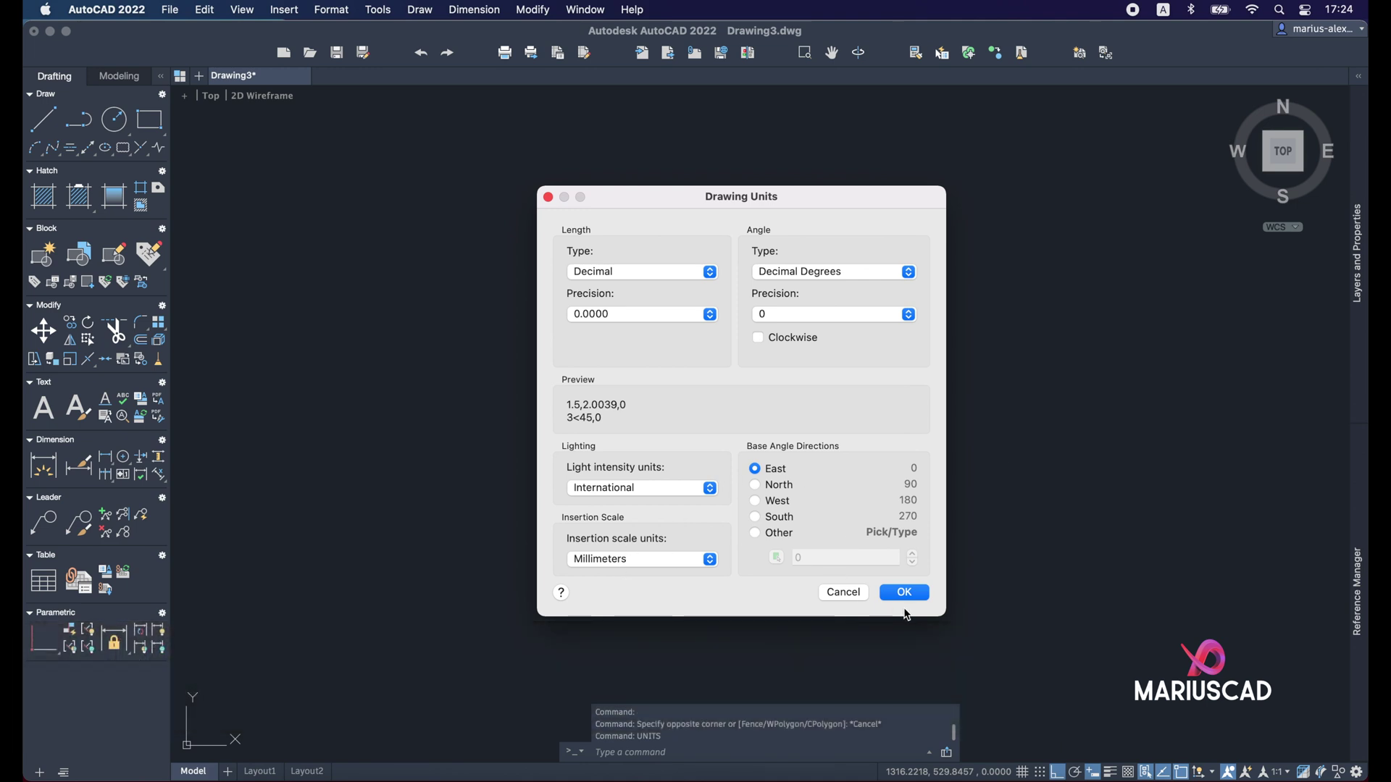
pyautogui.click(905, 593)
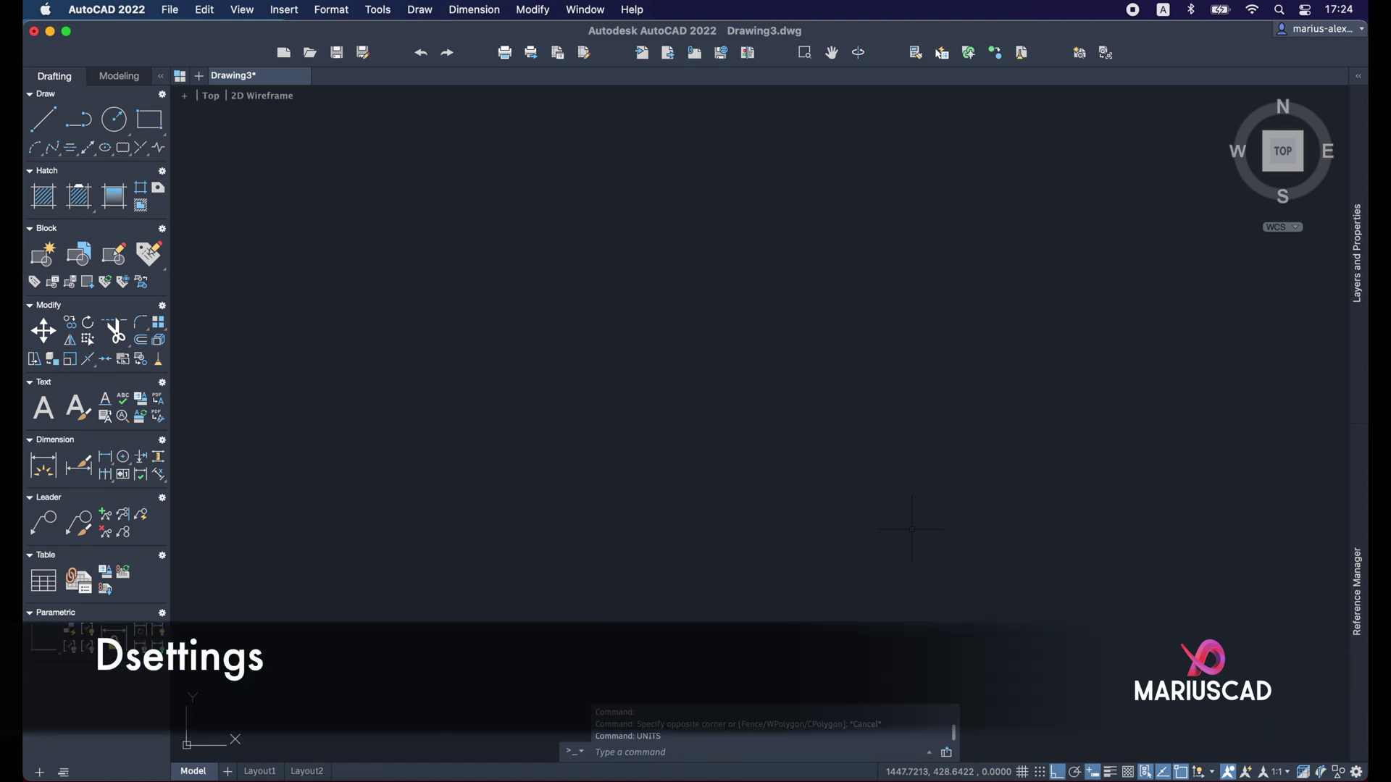
# Step: Confirm the drafting settings with all object snap and 3D object snap modes enabled
pyautogui.write('dset')
pyautogui.press('Return')
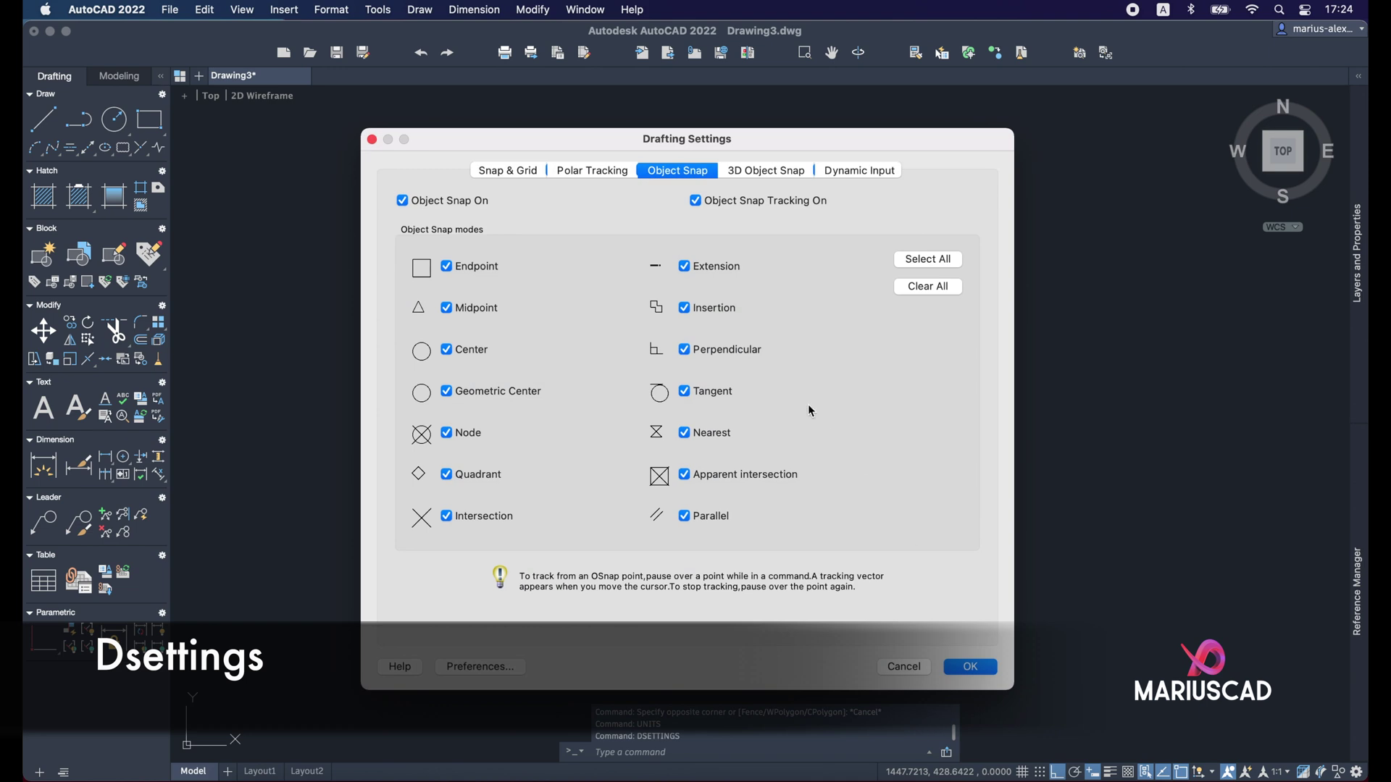
pyautogui.click(757, 171)
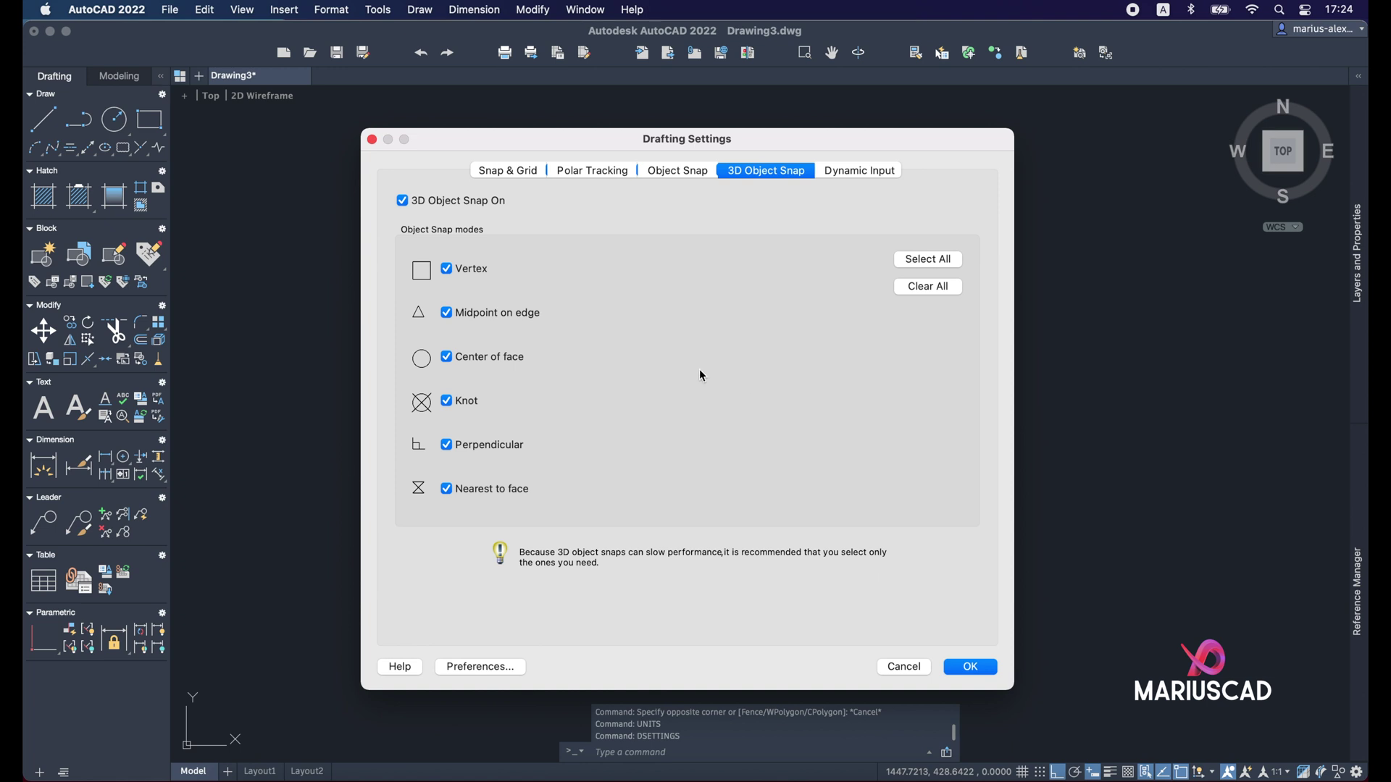
pyautogui.click(972, 667)
pyautogui.click(878, 428)
pyautogui.press('Escape')
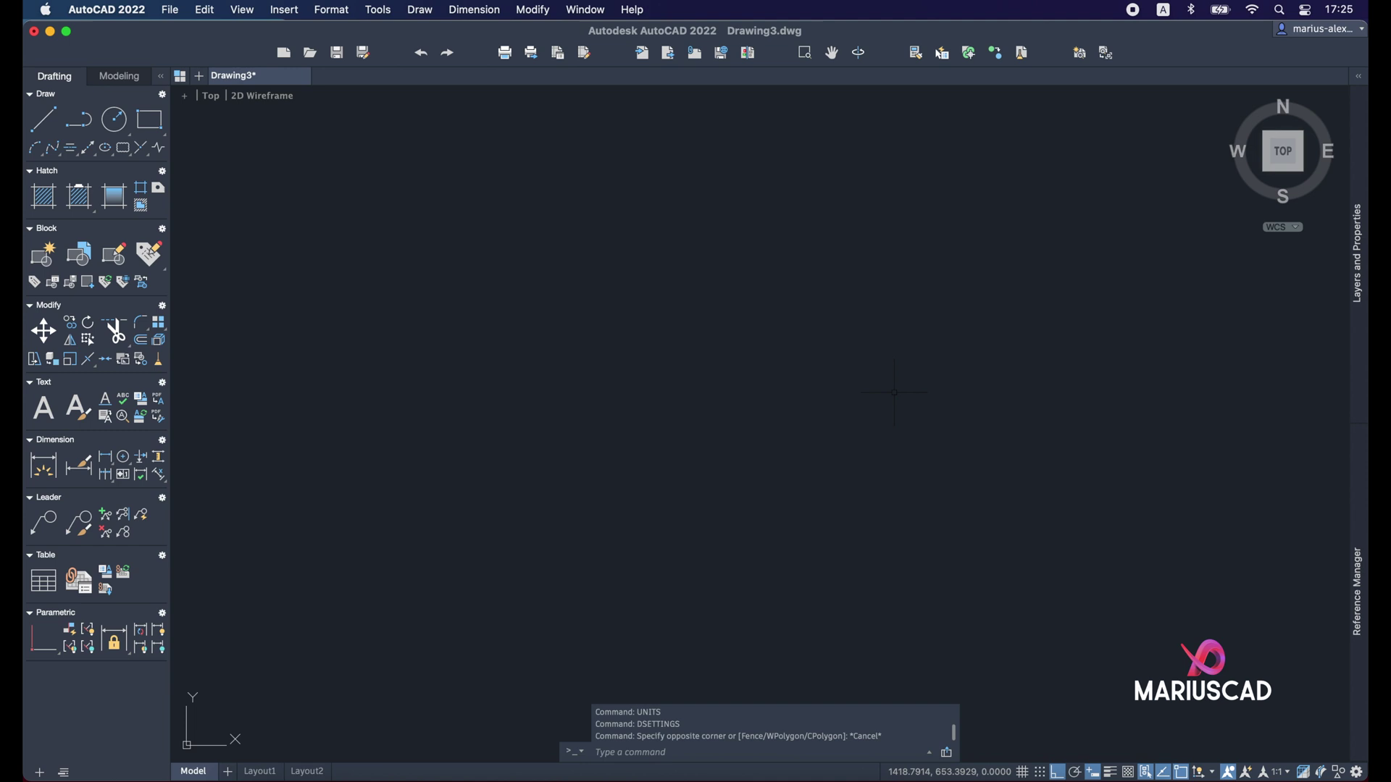
# Step: Switch the drawing to the SW isometric home view and bring up the Modeling tool set
pyautogui.click(1263, 171)
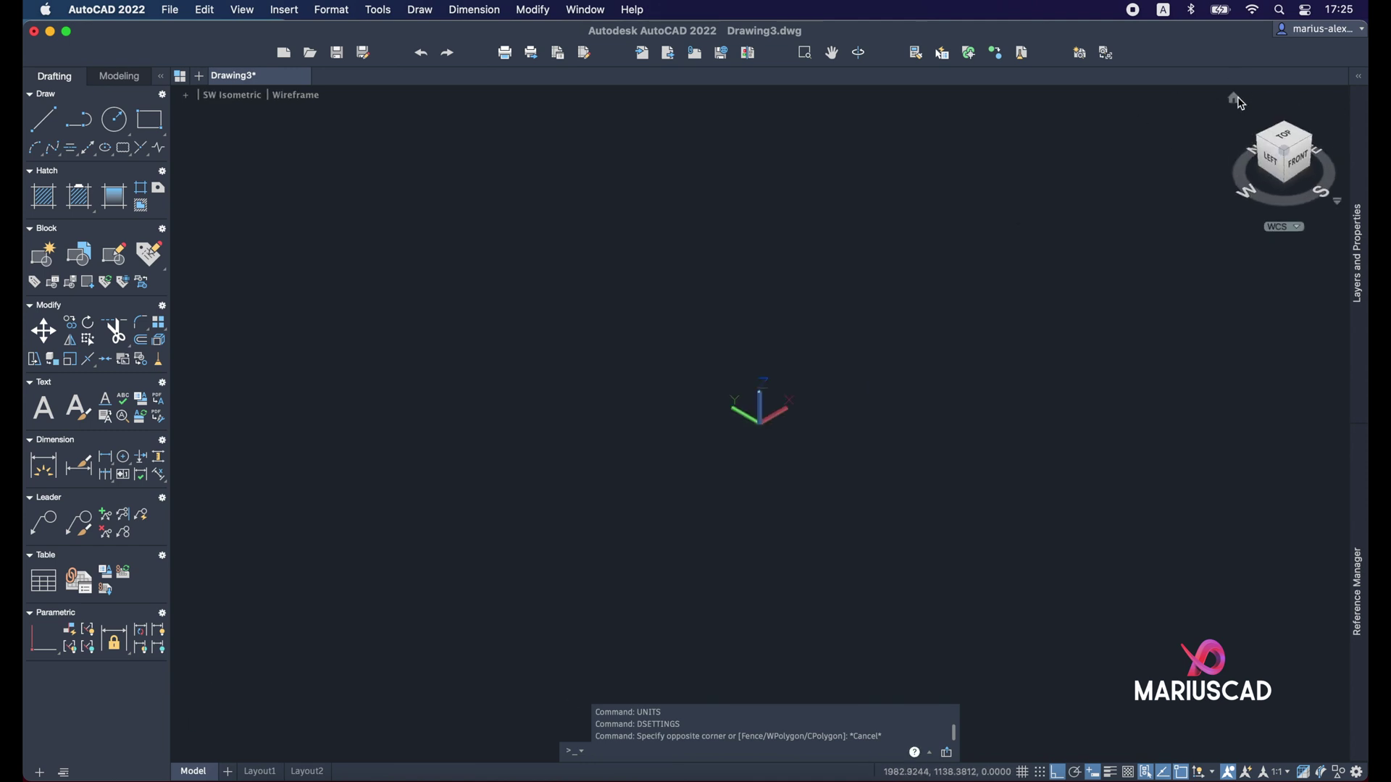
pyautogui.click(122, 76)
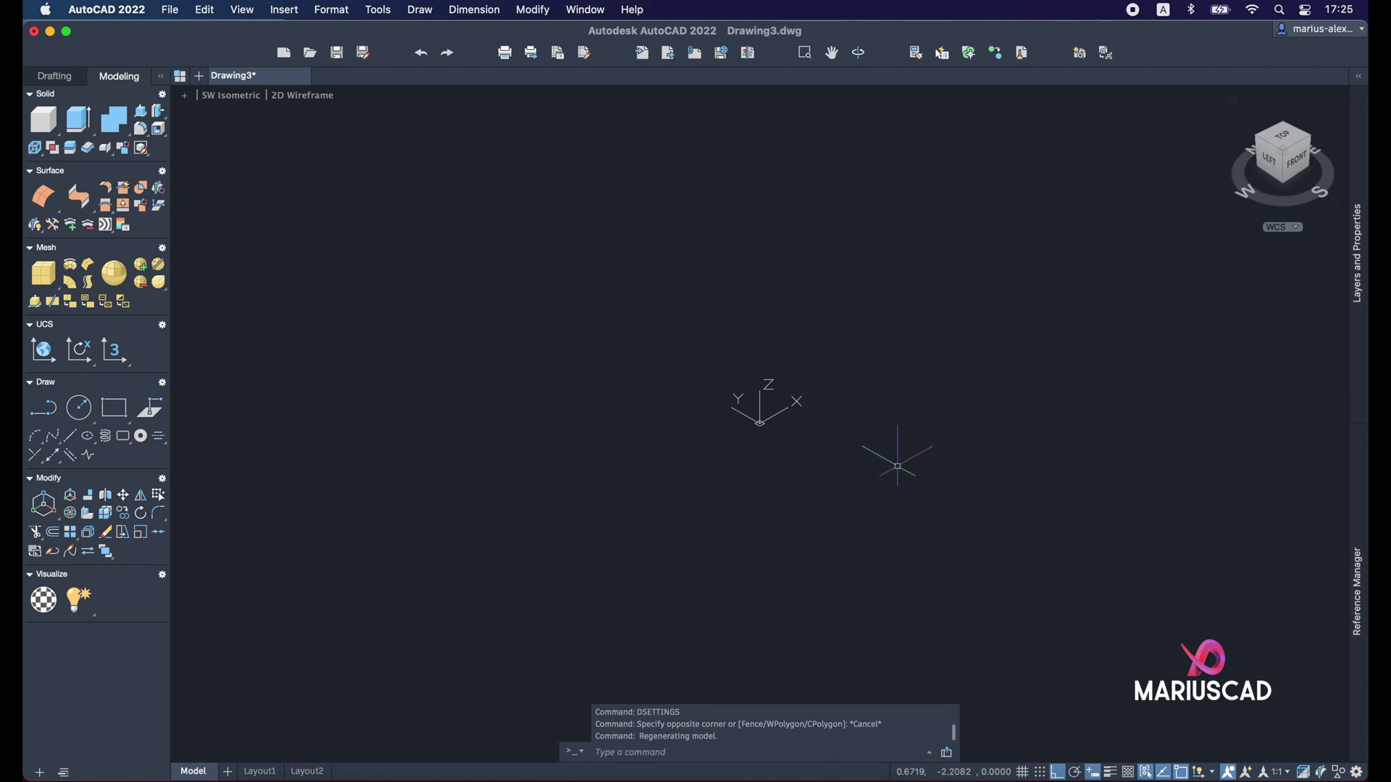
# Step: Switch to the front view and align the UCS with it using the View option
pyautogui.click(1314, 171)
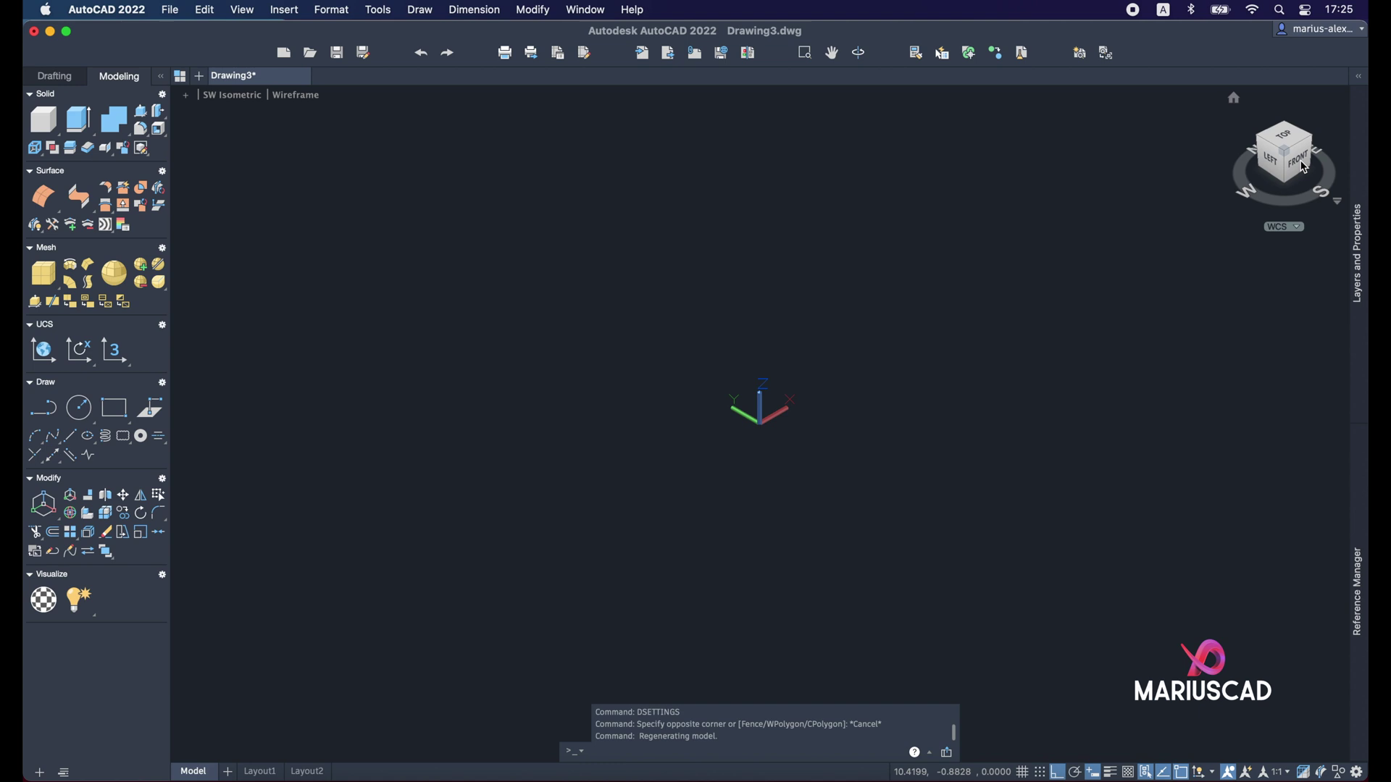
pyautogui.write('ucs')
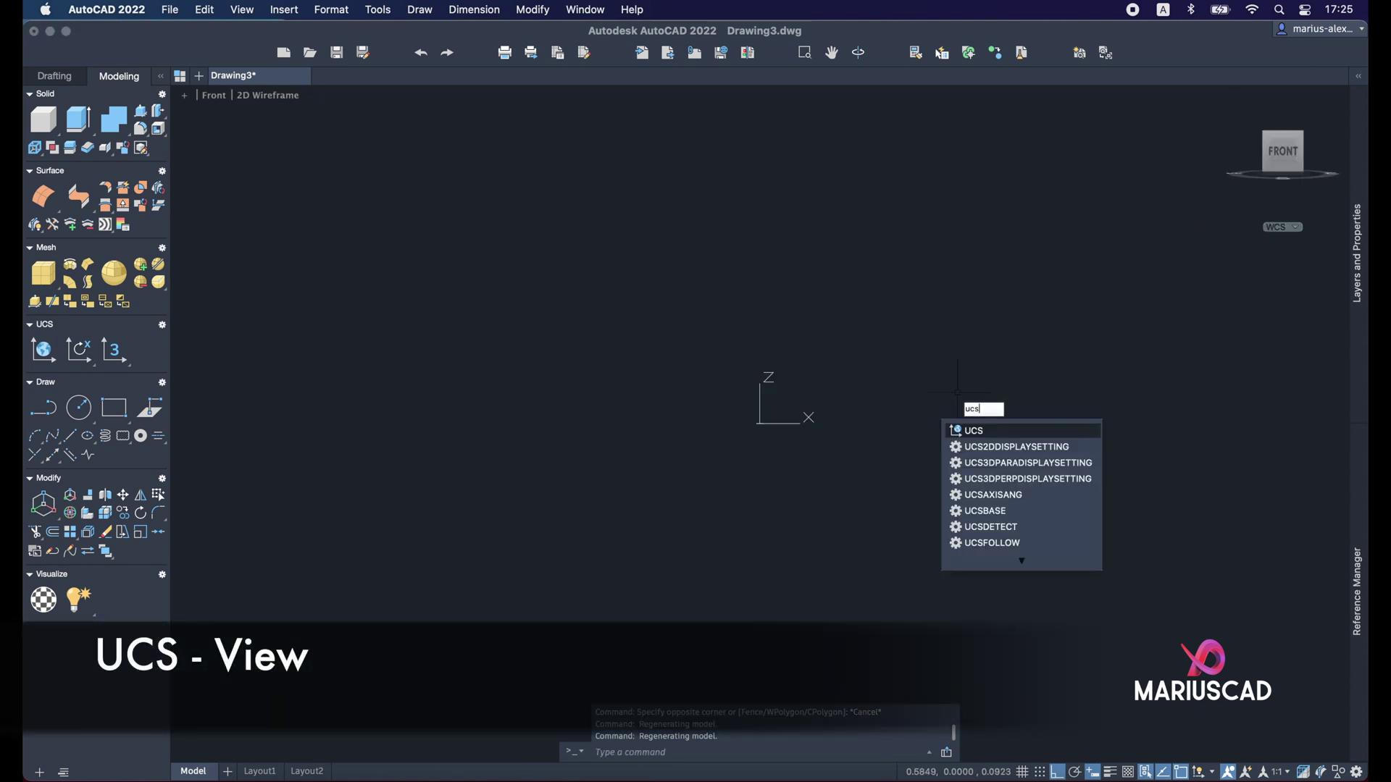
pyautogui.press('Return')
pyautogui.write('view')
pyautogui.press('Return')
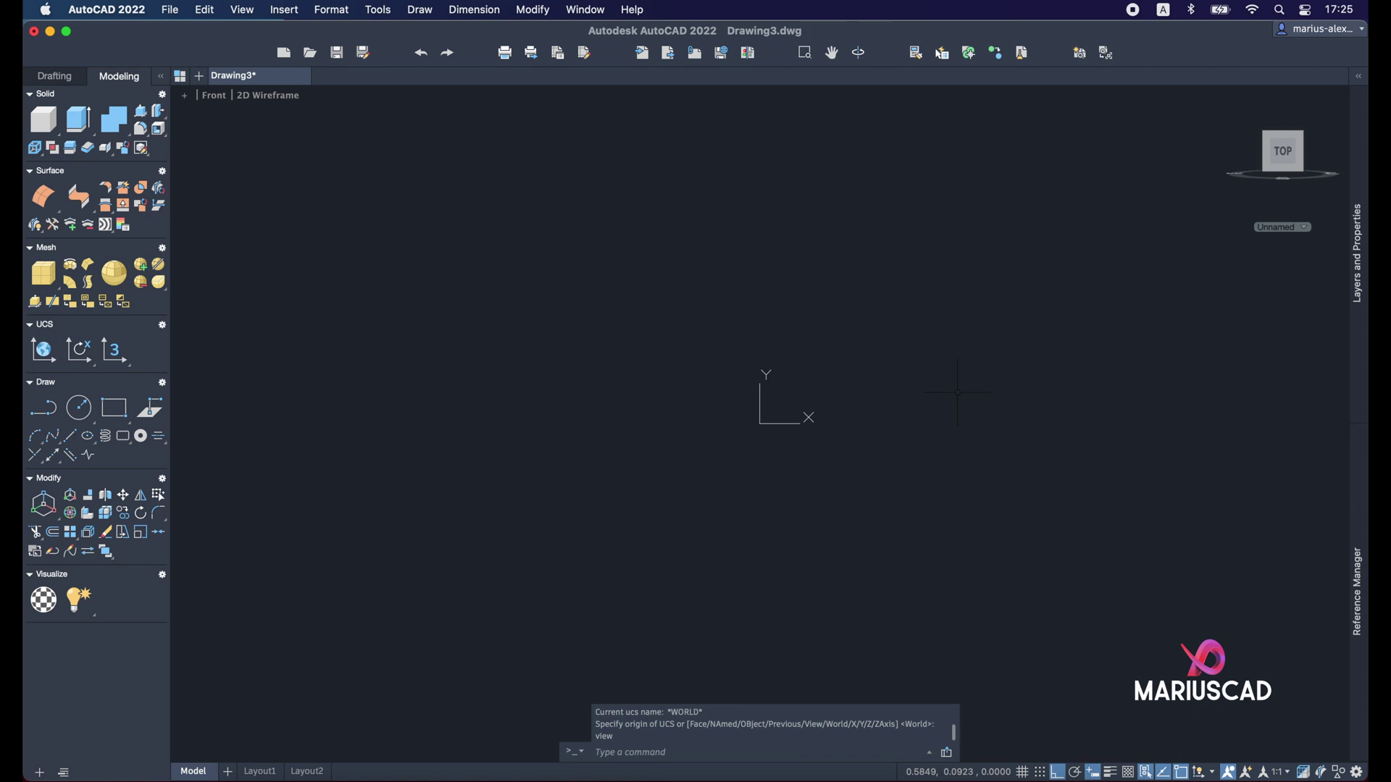
# Step: Draw a vertical line from 0,0 straight down with a length of 217.5 mm
pyautogui.write('line')
pyautogui.press('Return')
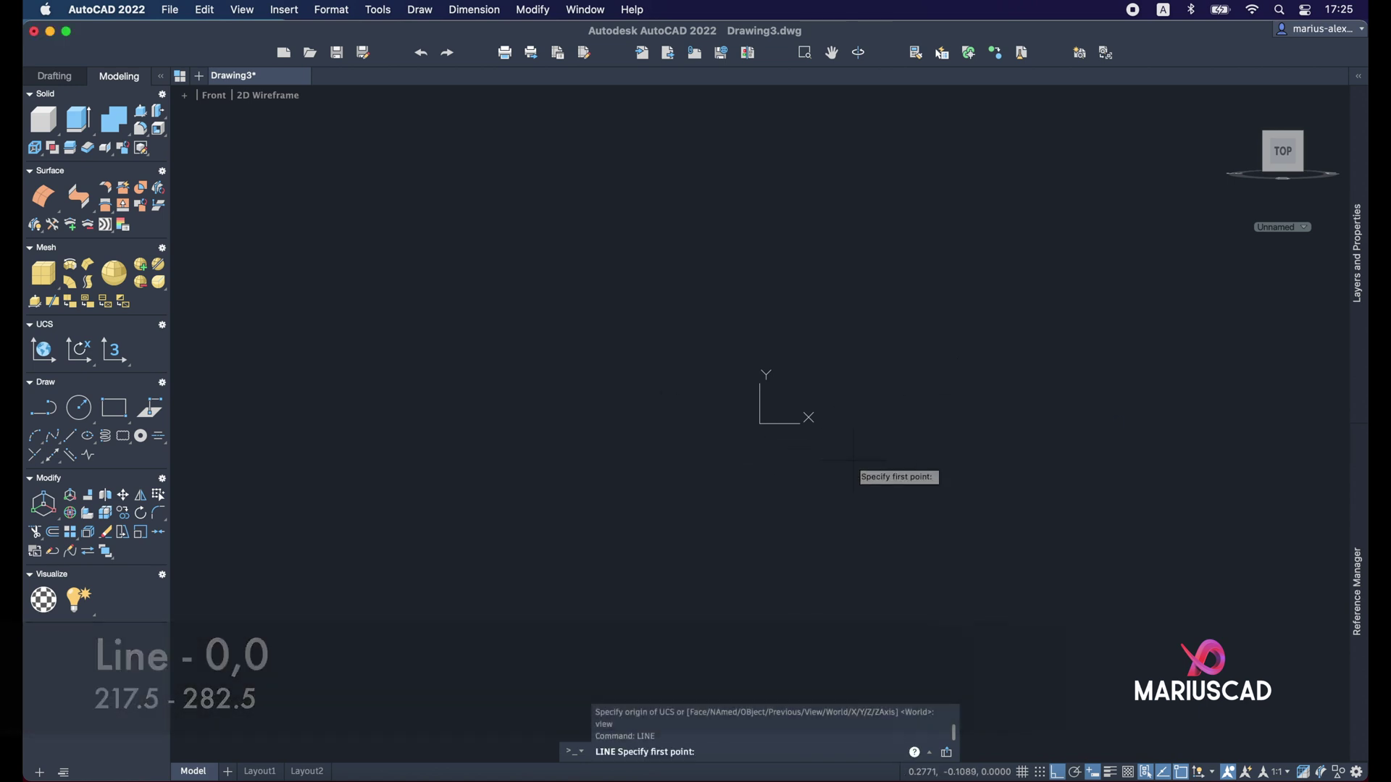
pyautogui.write('0,0')
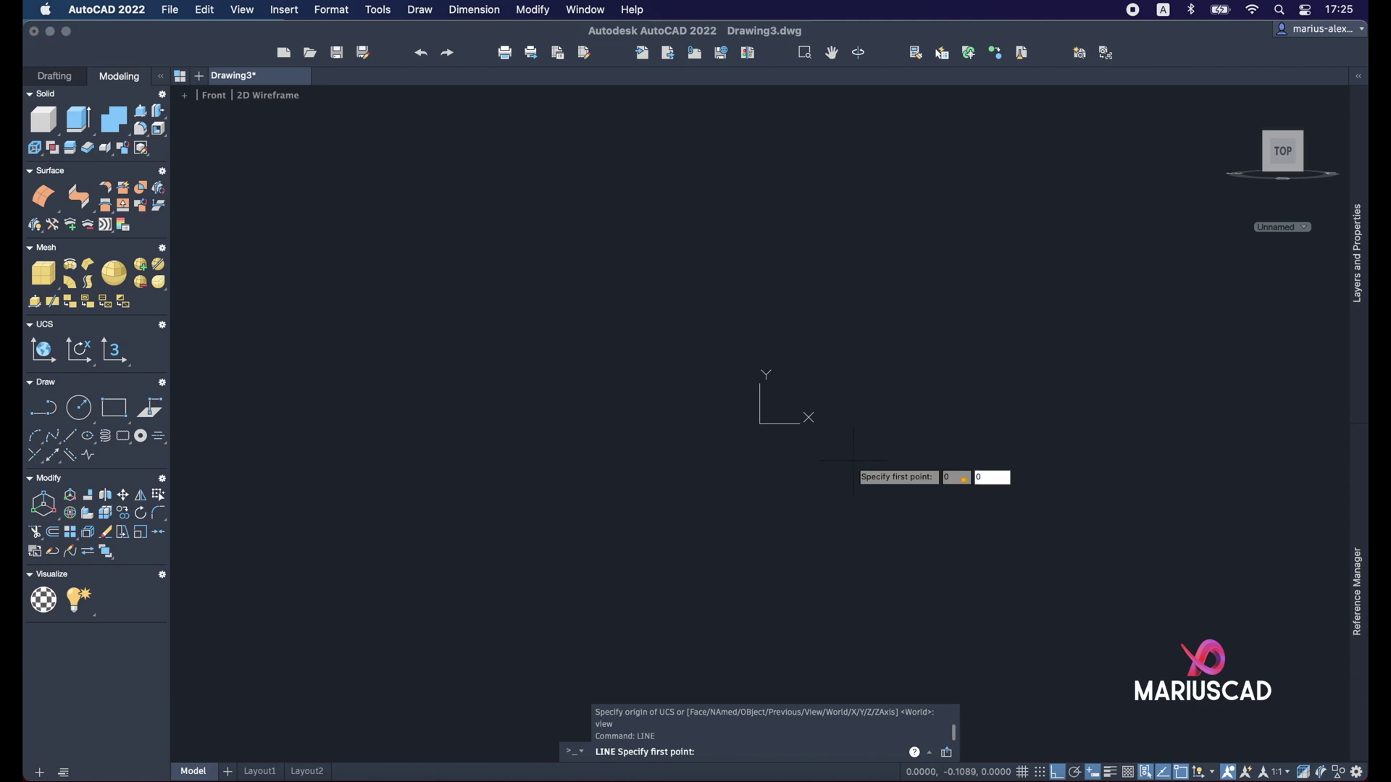
pyautogui.press('Return')
pyautogui.moveTo(804, 562); pyautogui.dragTo(696, 258, button='middle')
pyautogui.moveTo(679, 369); pyautogui.dragTo(715, 438, button='middle')
pyautogui.scroll(3, 645, 185)
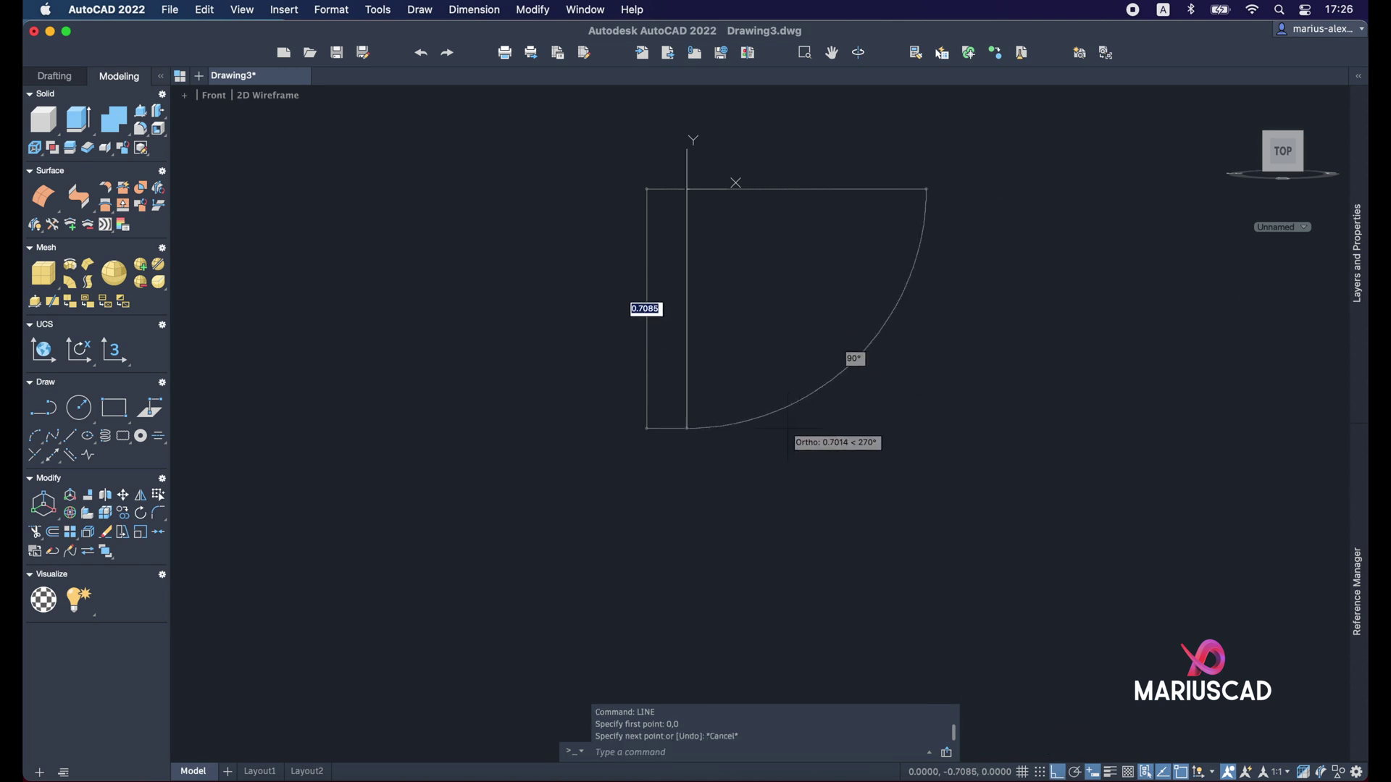
pyautogui.press('Escape')
pyautogui.write('217.5')
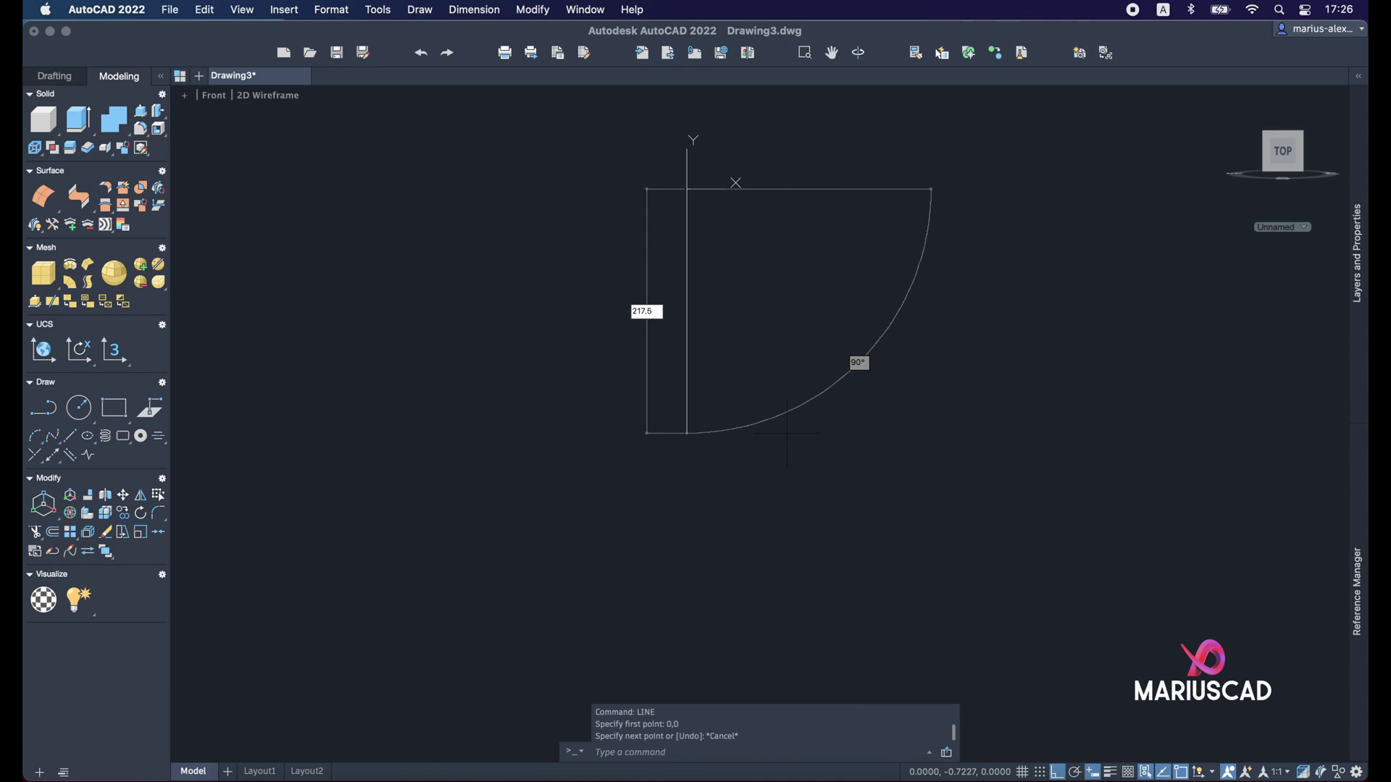
pyautogui.press('Return')
# Step: Continue the vertical line straight down with a second segment 282.5 mm long
pyautogui.scroll(3, 787, 433)
pyautogui.scroll(-15, 786, 433)
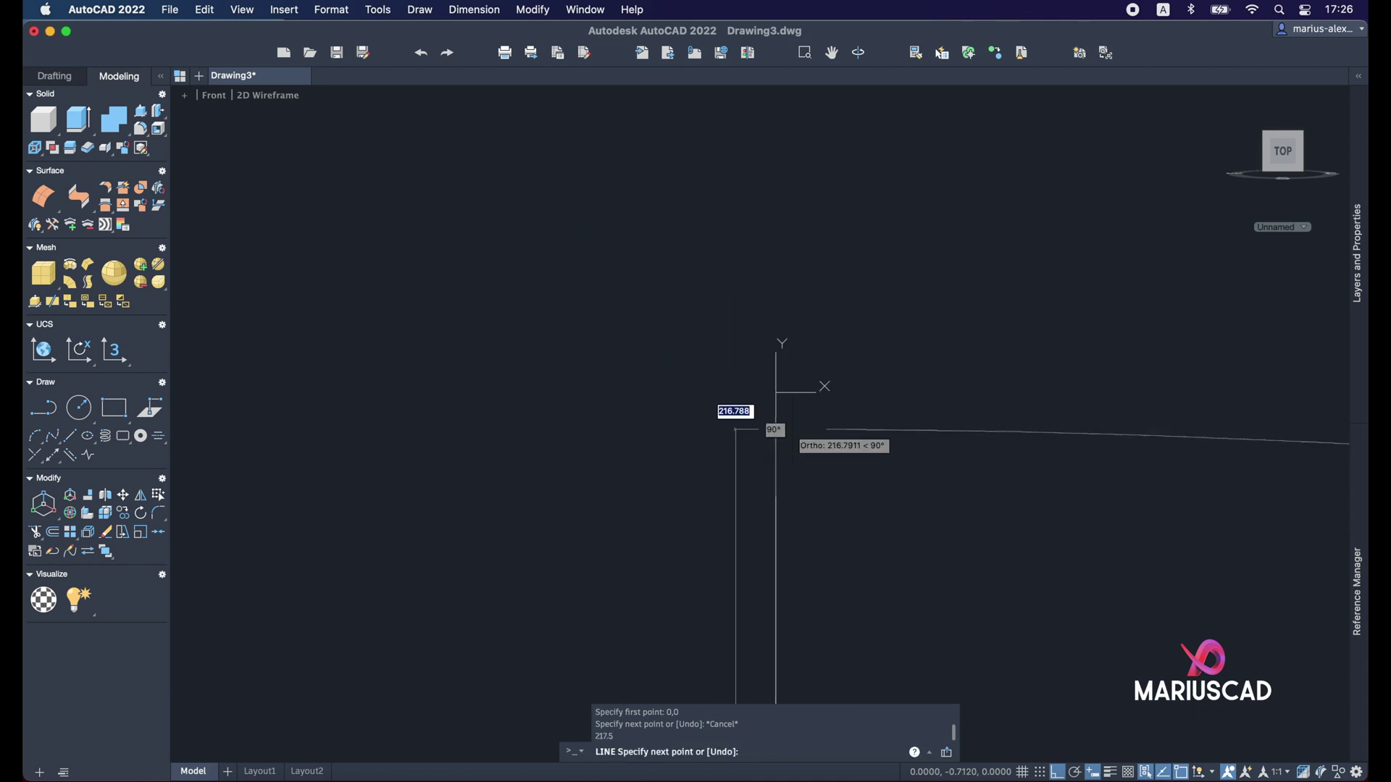
pyautogui.moveTo(870, 531)
pyautogui.mouseDown(button='middle')
pyautogui.moveTo(826, 172)
pyautogui.moveTo(870, 389)
pyautogui.mouseUp(button='middle')
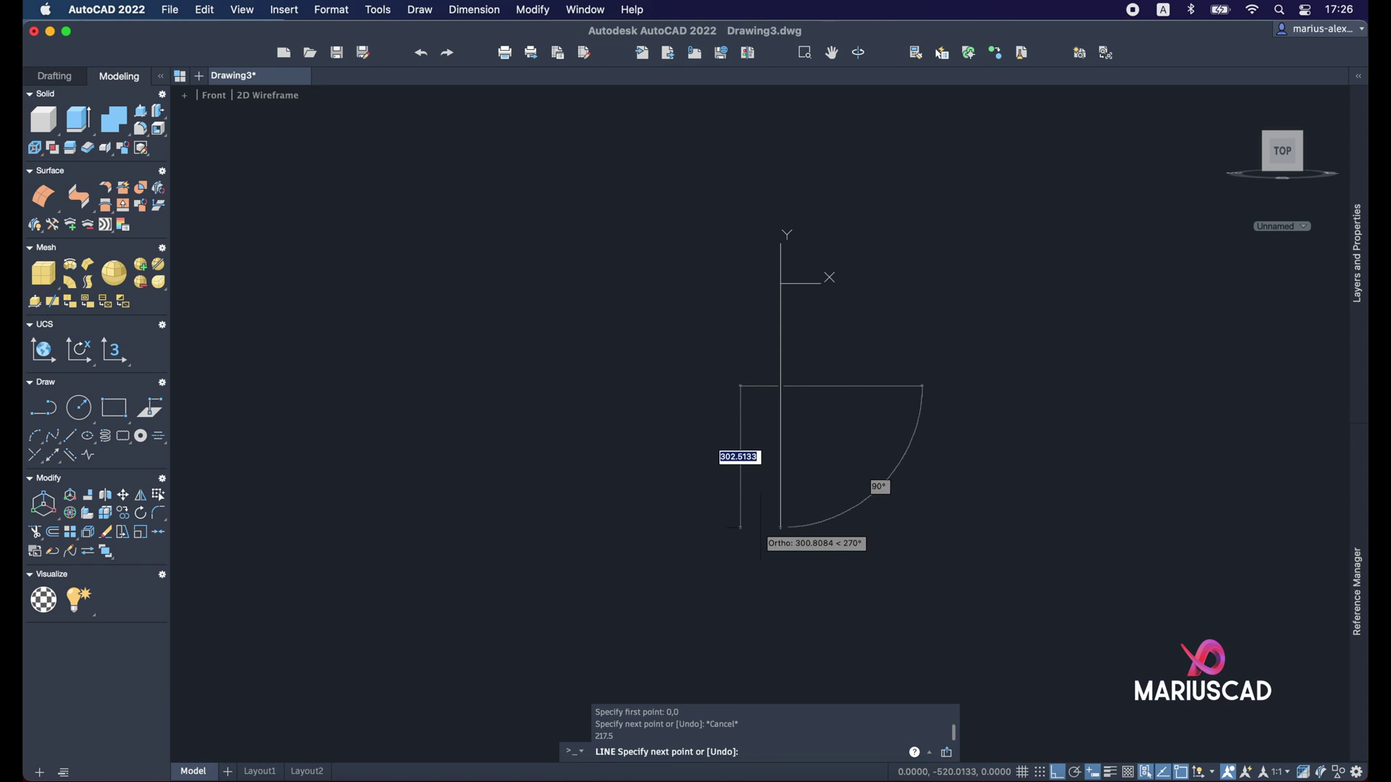
pyautogui.write('282')
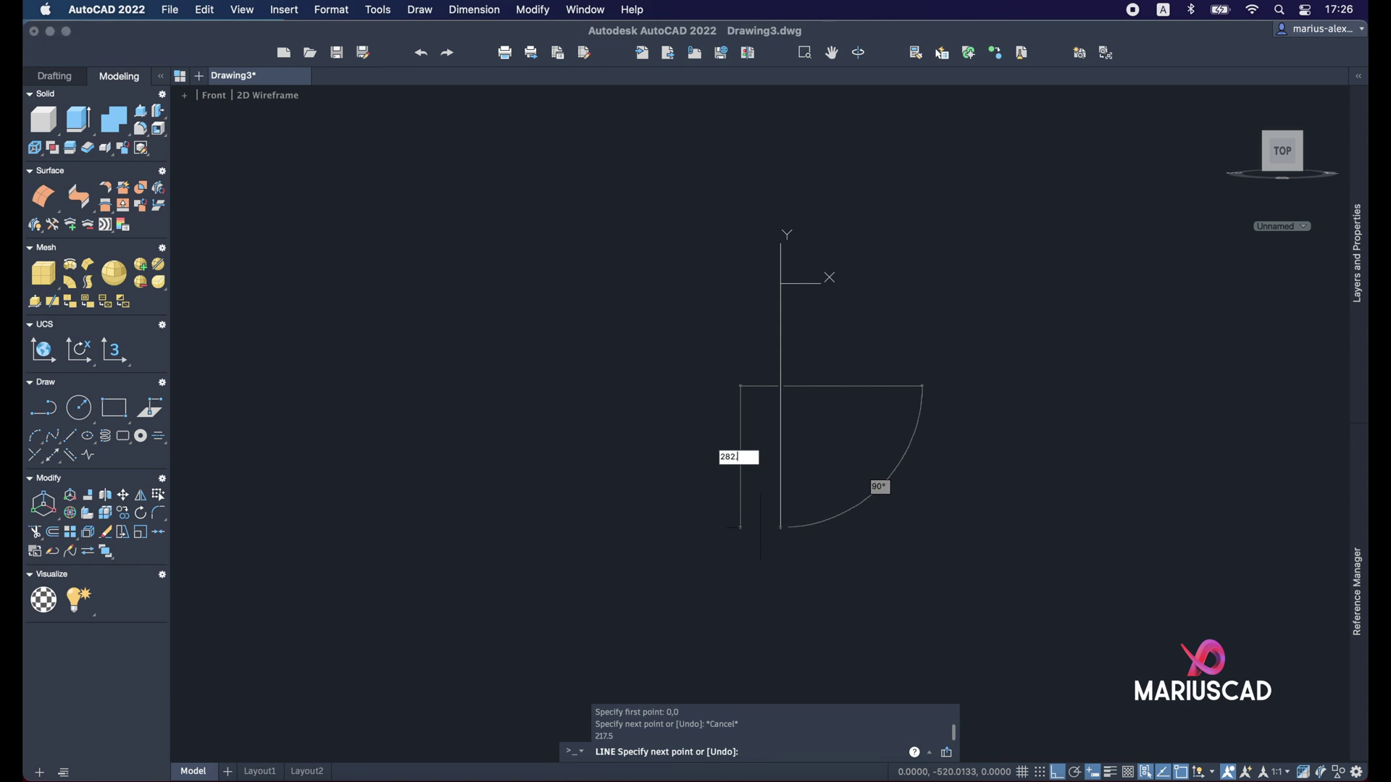
pyautogui.press('Return')
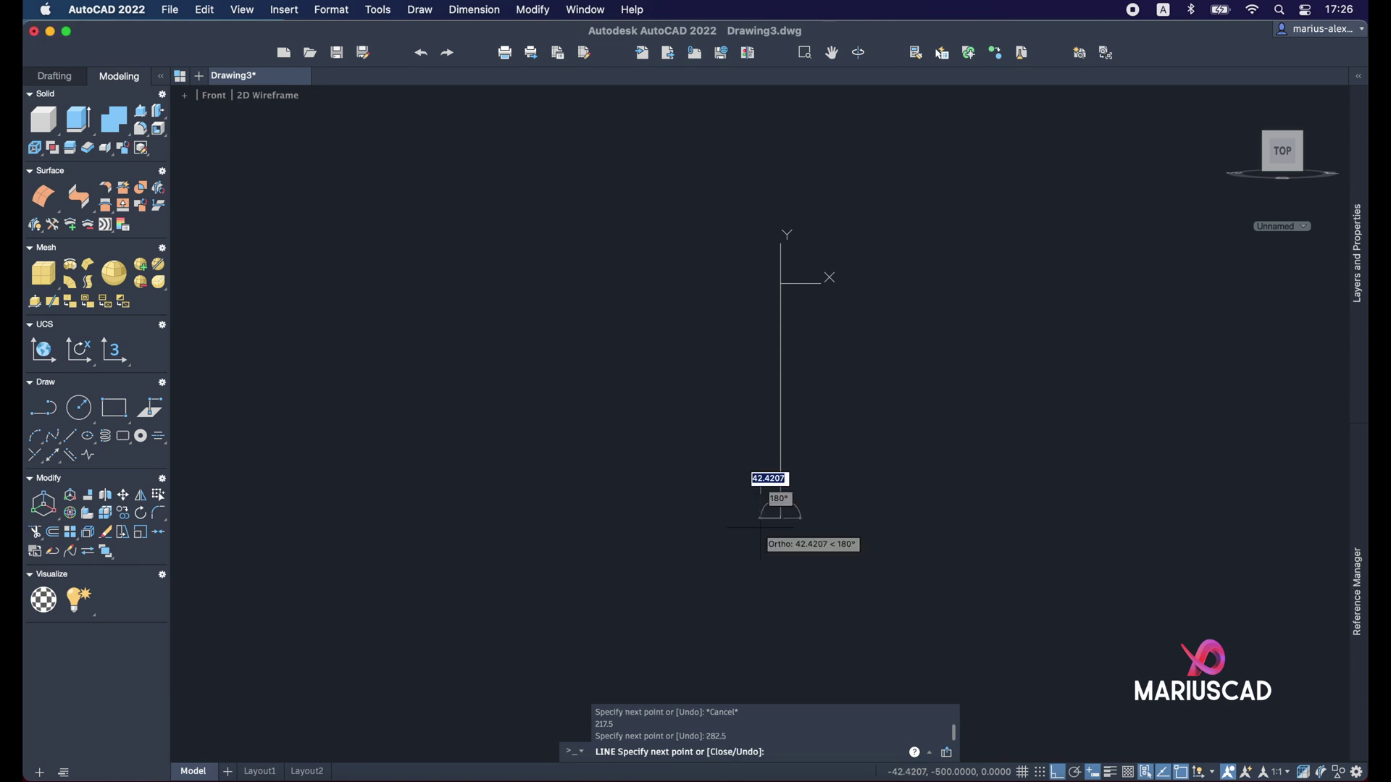
pyautogui.press('super+z')
pyautogui.press('super+z')
pyautogui.press('super+z')
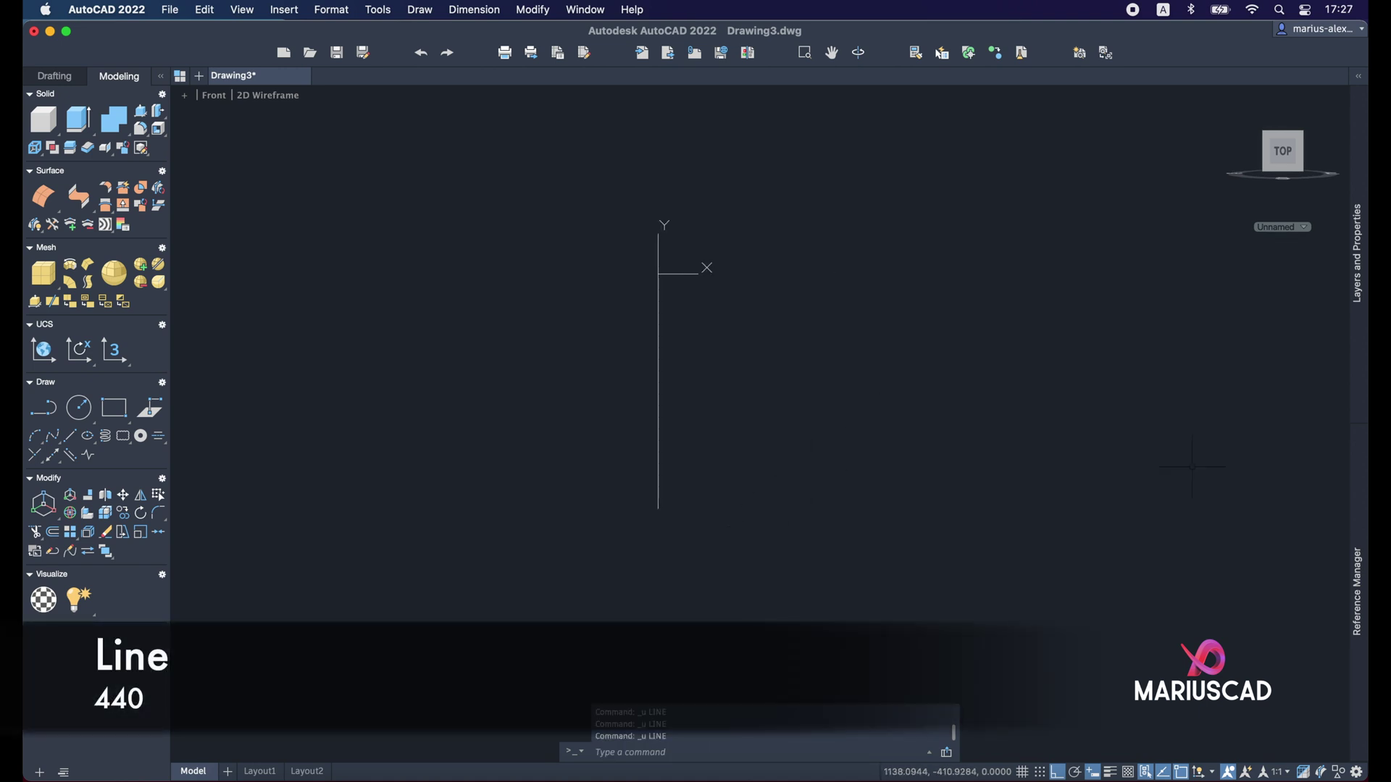
# Step: Draw a horizontal line 440 mm long beside the upper part of the vertical line
pyautogui.write('l')
pyautogui.press('Return')
pyautogui.click(761, 313)
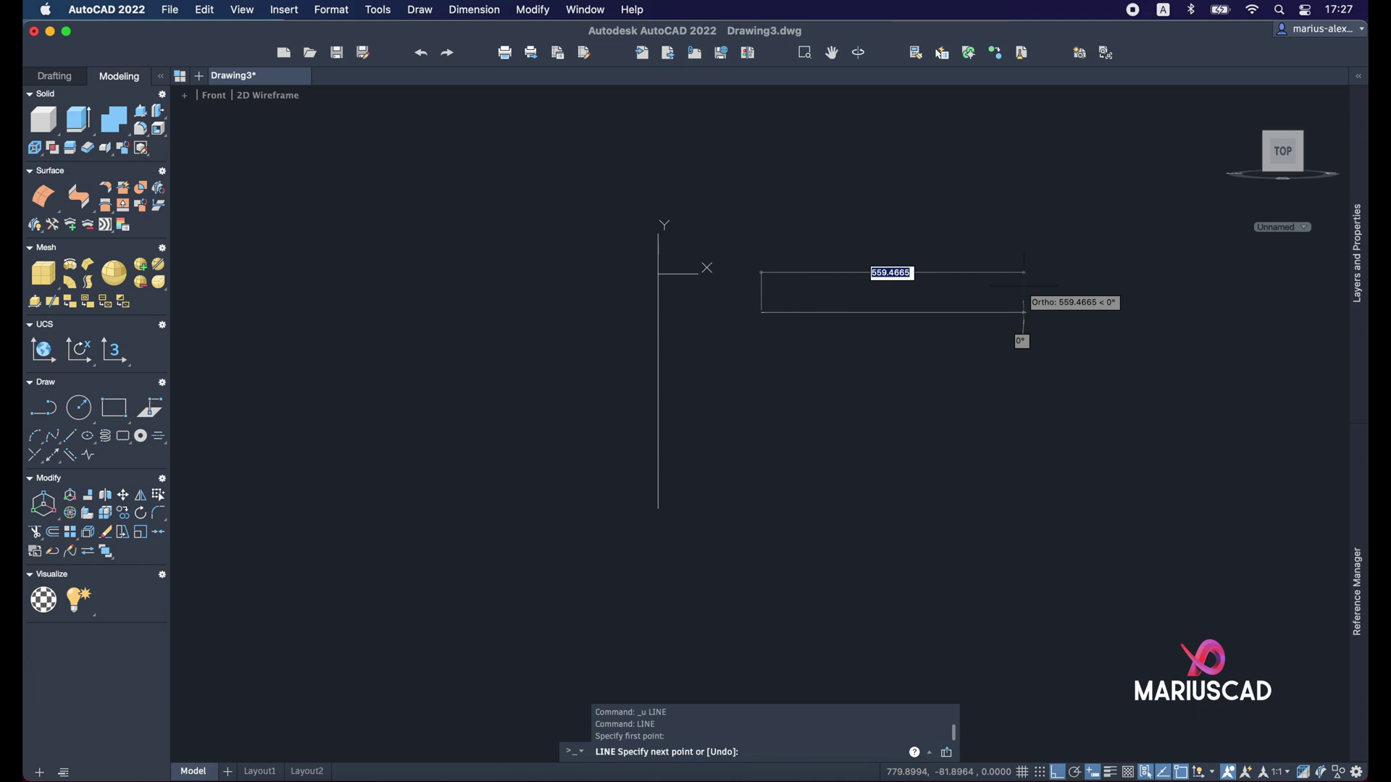
pyautogui.write('440')
pyautogui.press('Return')
pyautogui.press('Escape')
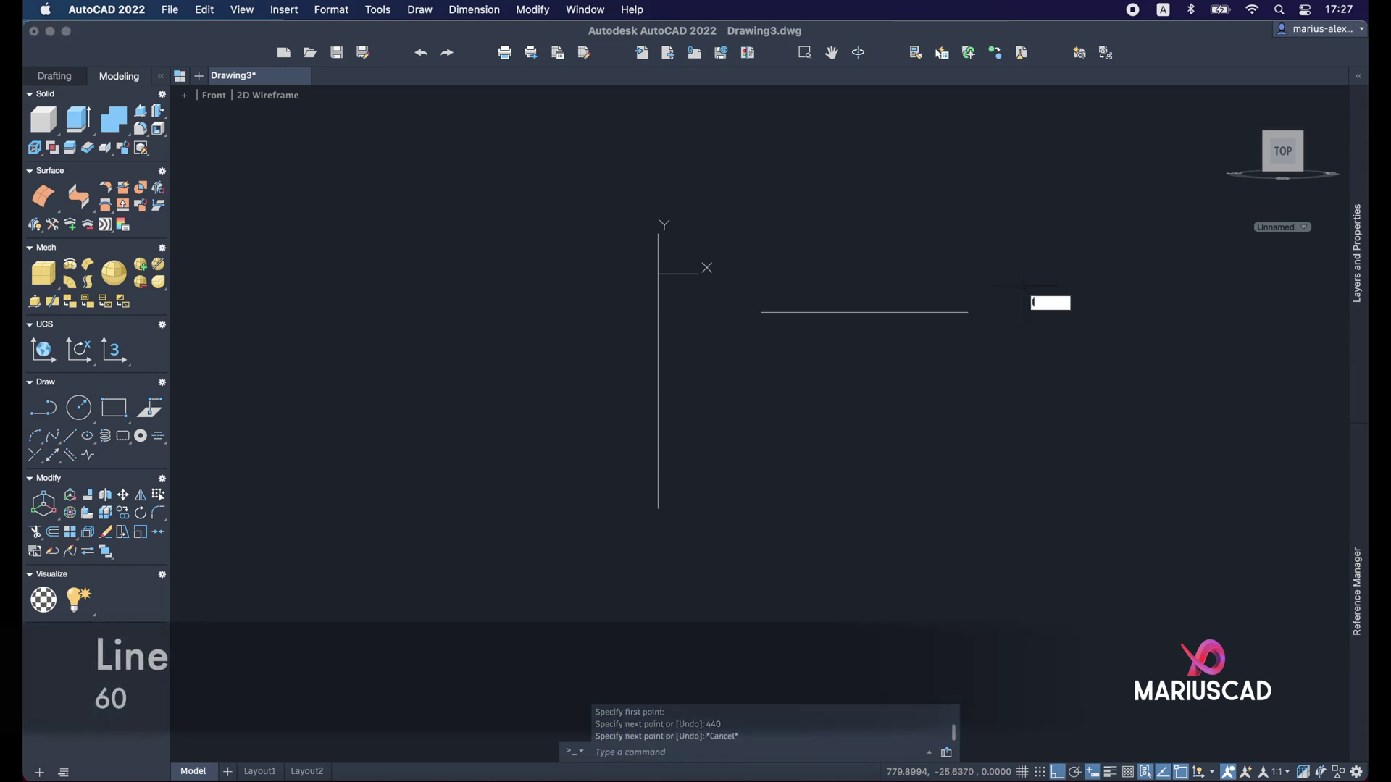
# Step: Draw a horizontal line 60 mm long below the 440 mm line
pyautogui.press('Return')
pyautogui.click(796, 386)
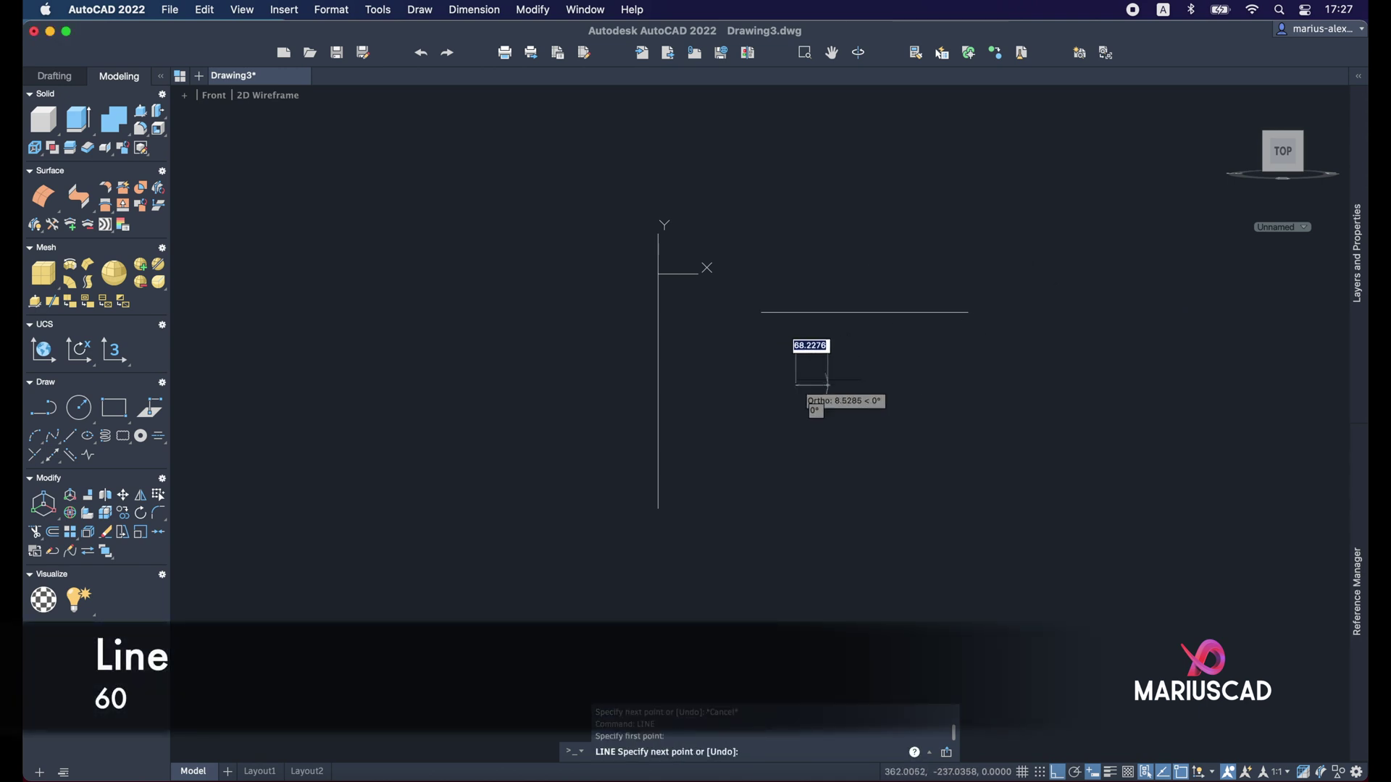
pyautogui.write('60')
pyautogui.press('Return')
pyautogui.press('Escape')
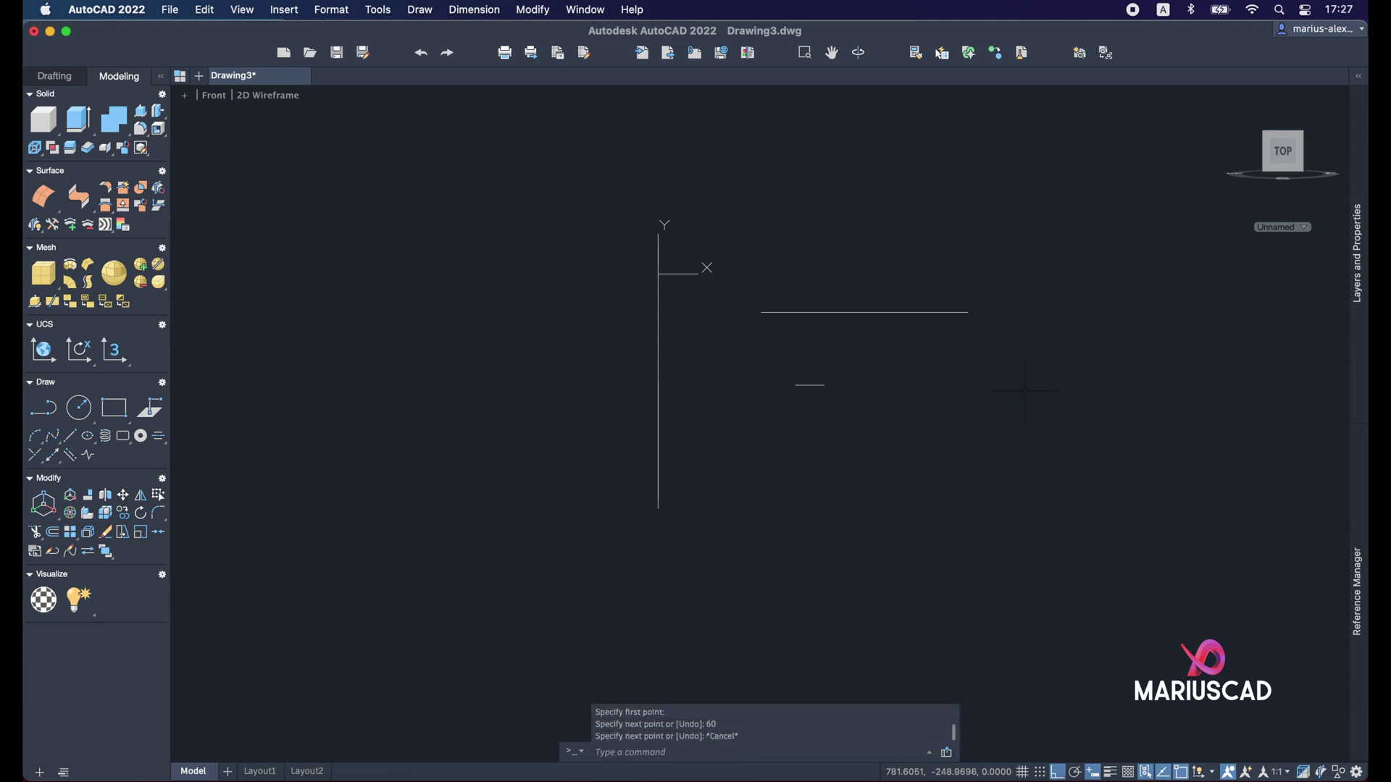
# Step: Draw a horizontal line 40 mm long beside the lower part of the vertical line
pyautogui.write('lin')
pyautogui.press('Return')
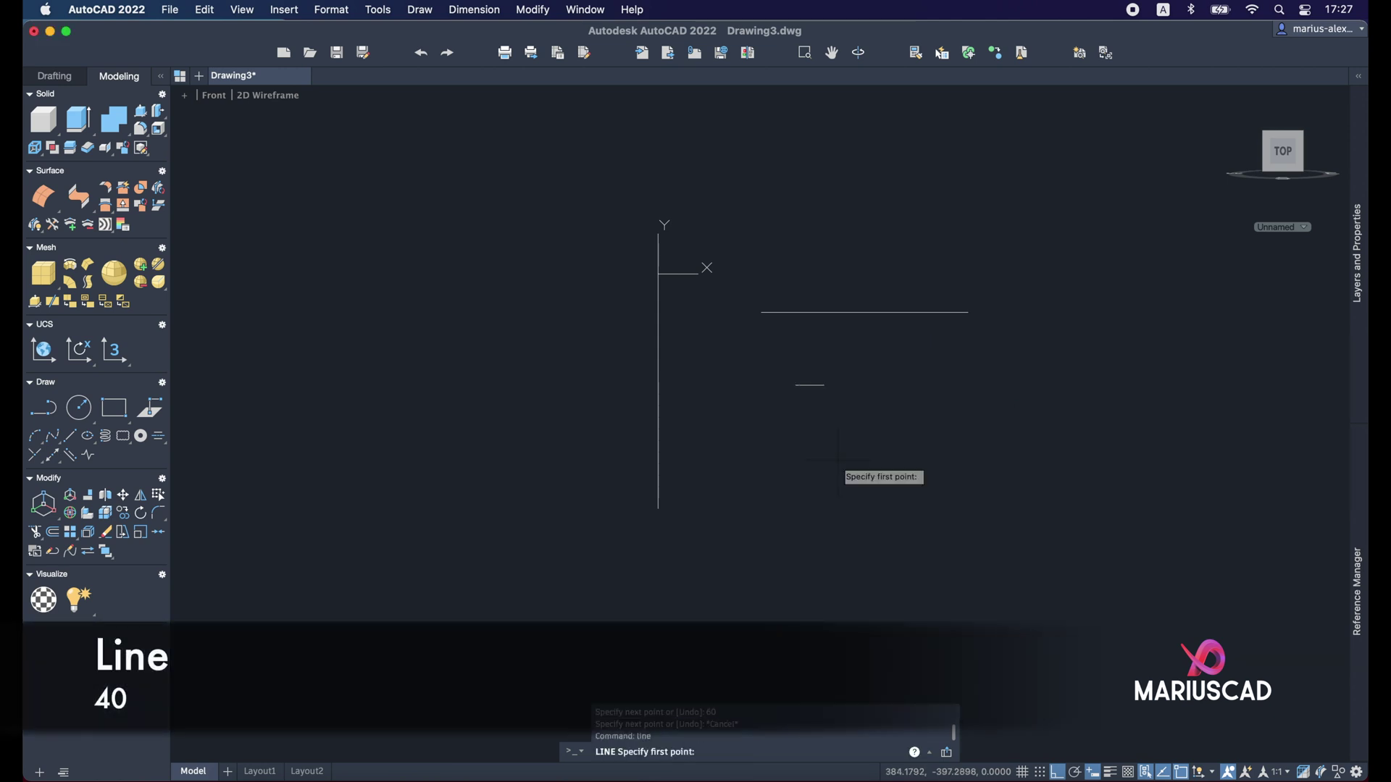
pyautogui.click(754, 473)
pyautogui.write('40')
pyautogui.press('Return')
pyautogui.press('Escape')
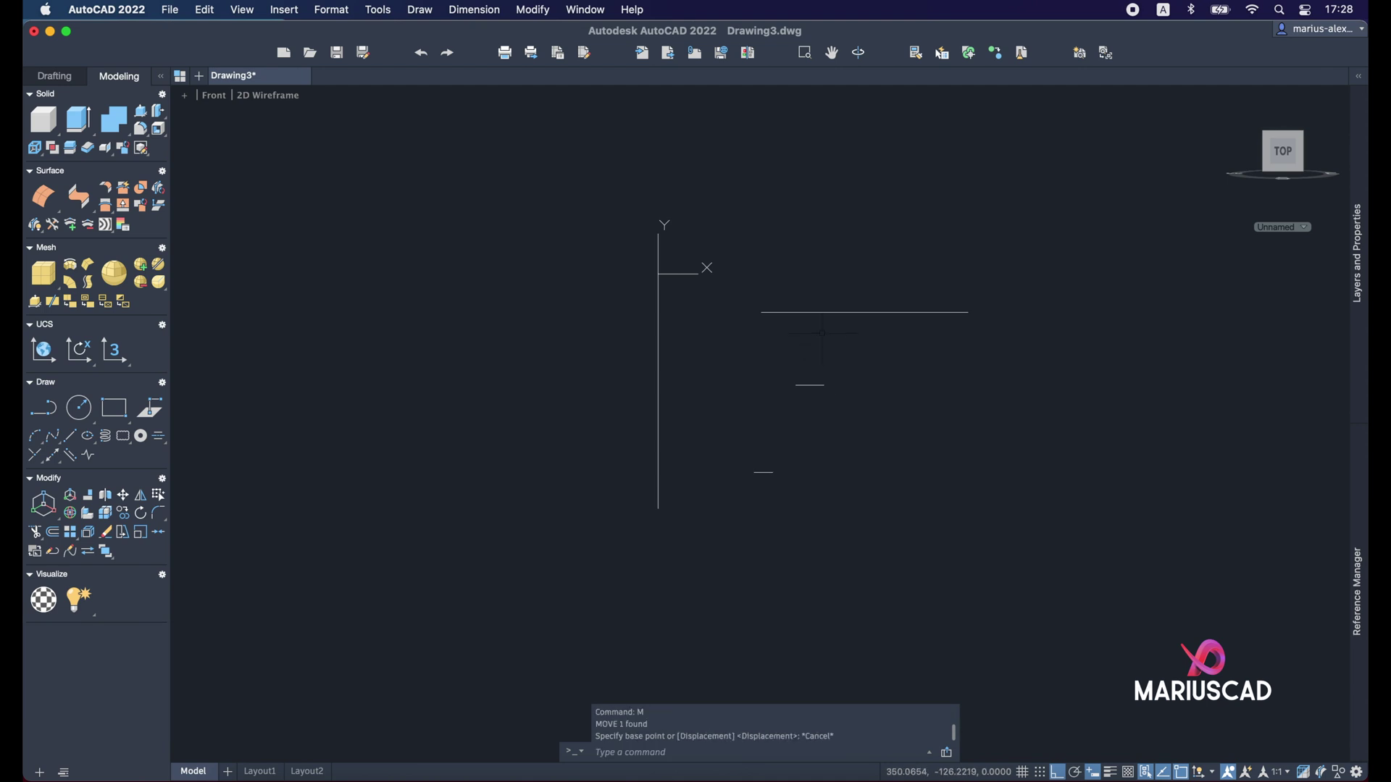
# Step: Move the 440 mm line by its midpoint onto the top end of the vertical line
pyautogui.click(823, 333)
pyautogui.click(769, 251)
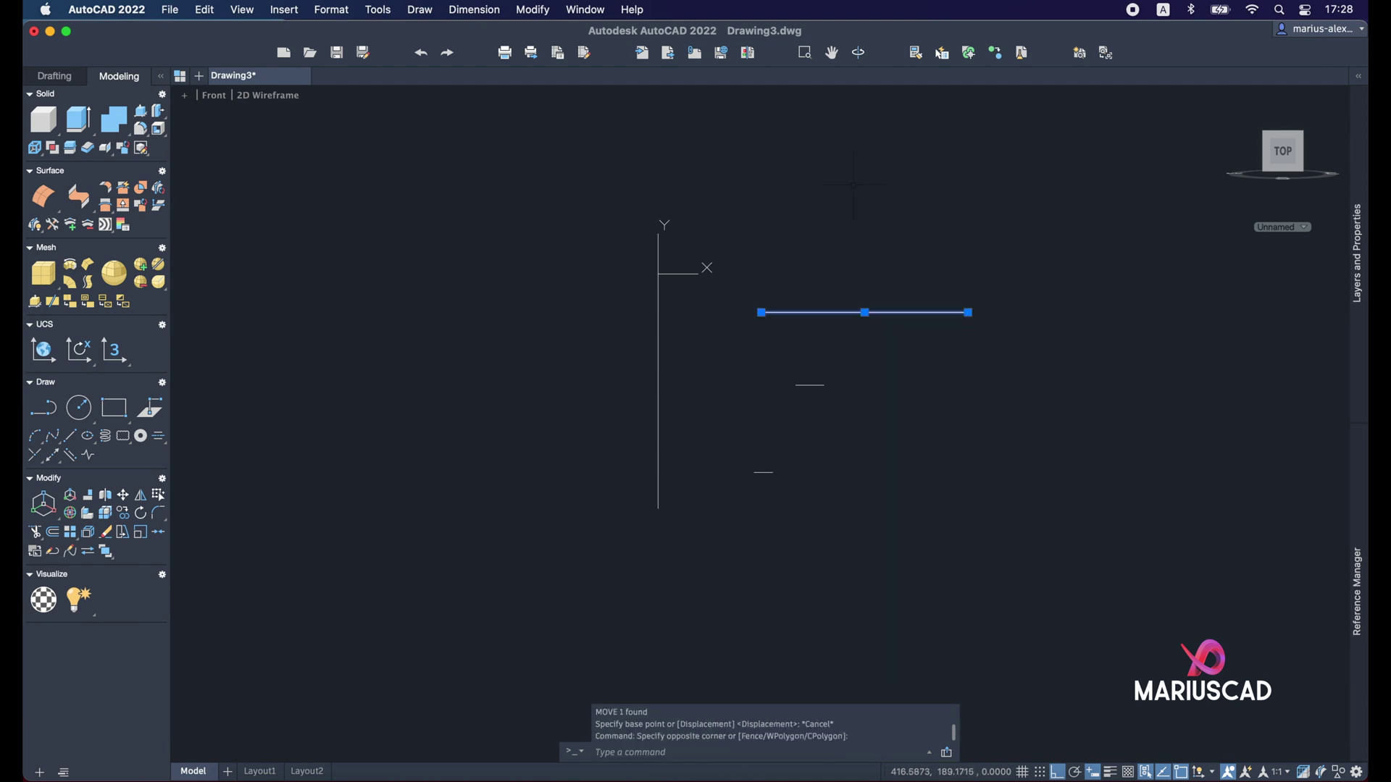
pyautogui.write('m')
pyautogui.press('Return')
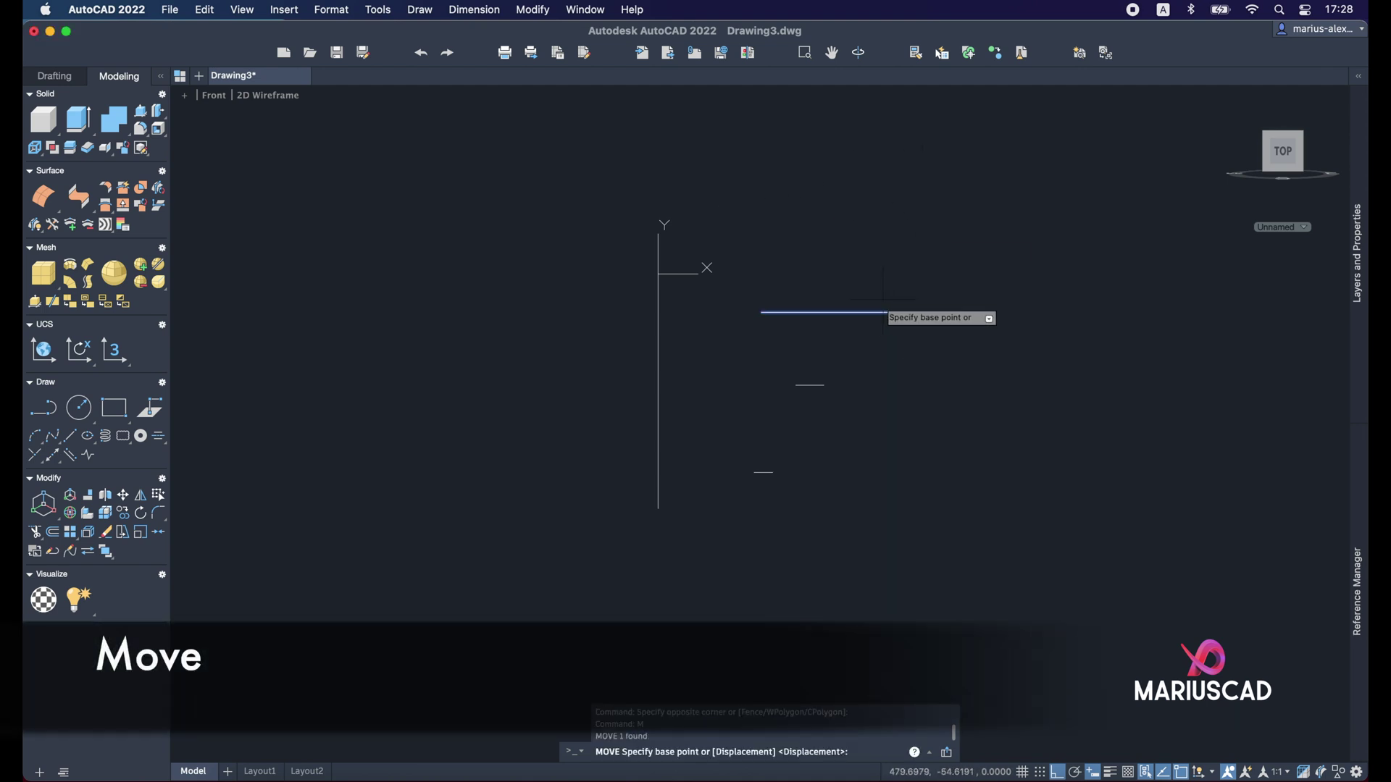
pyautogui.click(865, 312)
pyautogui.click(658, 274)
pyautogui.press('Escape')
# Step: Move the 60 mm line by its right endpoint onto the joint between the two vertical segments
pyautogui.moveTo(848, 387); pyautogui.dragTo(786, 337)
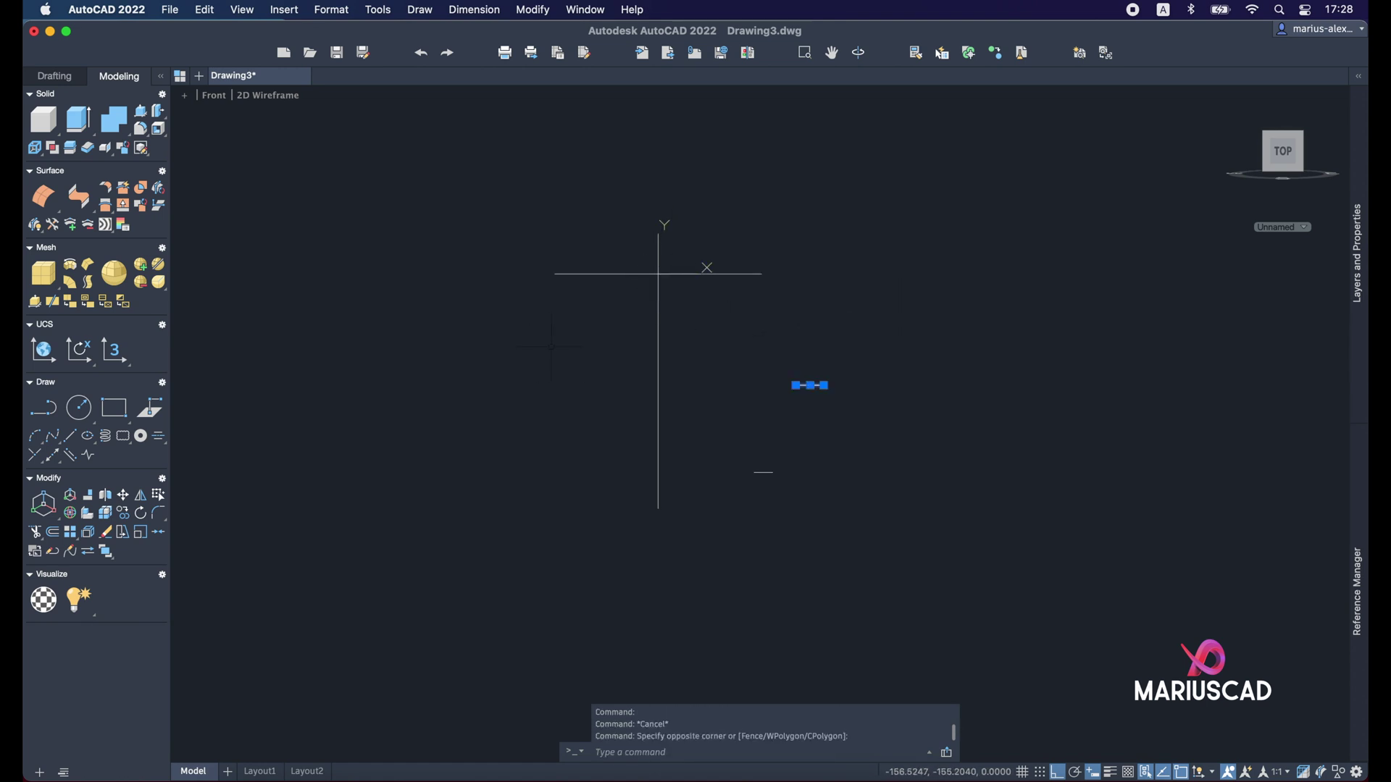
pyautogui.write('m')
pyautogui.press('Return')
pyautogui.click(826, 385)
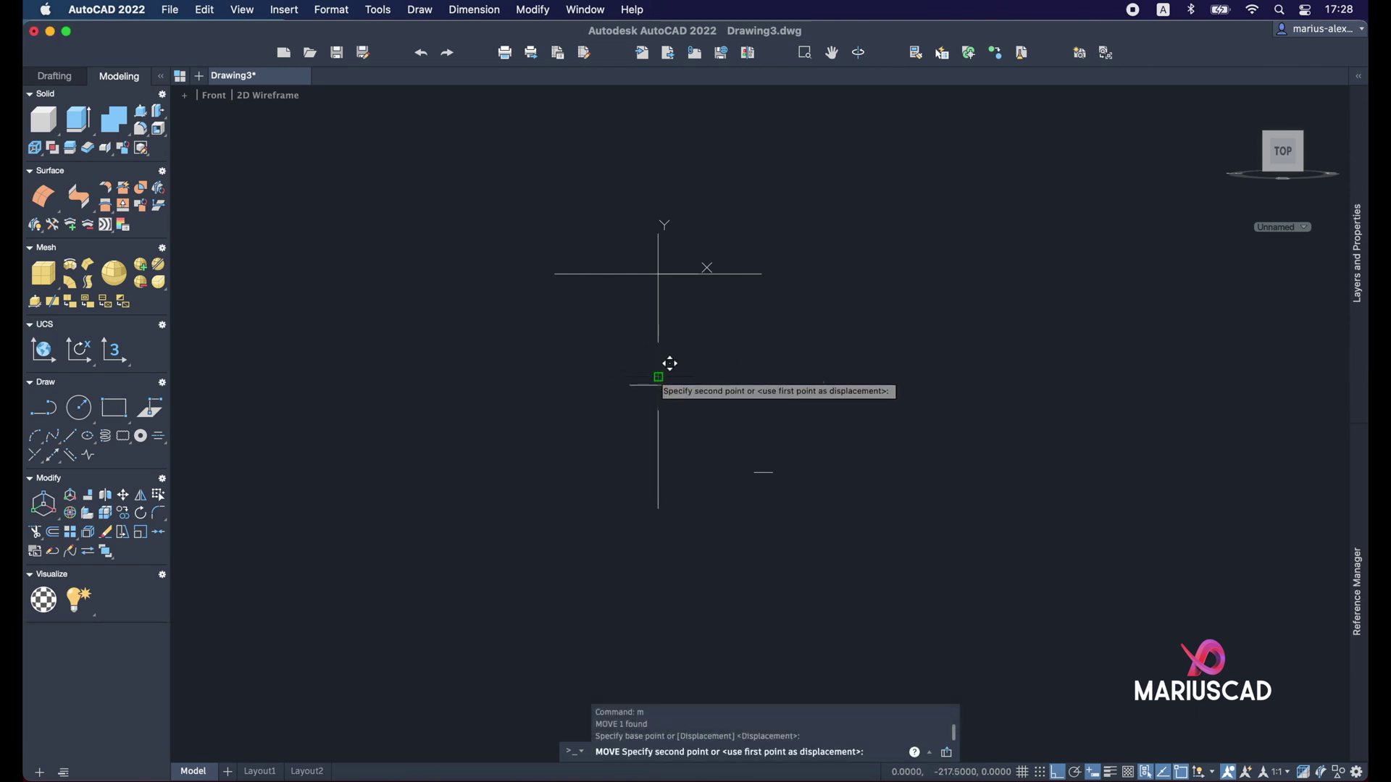
pyautogui.press('Escape')
pyautogui.click(658, 333)
pyautogui.click(647, 421)
pyautogui.click(647, 420)
pyautogui.press('Escape')
# Step: Move the 40 mm line by its right endpoint onto the bottom end of the vertical line
pyautogui.click(755, 479)
pyautogui.click(742, 446)
pyautogui.scroll(5, 783, 494)
pyautogui.moveTo(763, 489); pyautogui.dragTo(846, 487, button='middle')
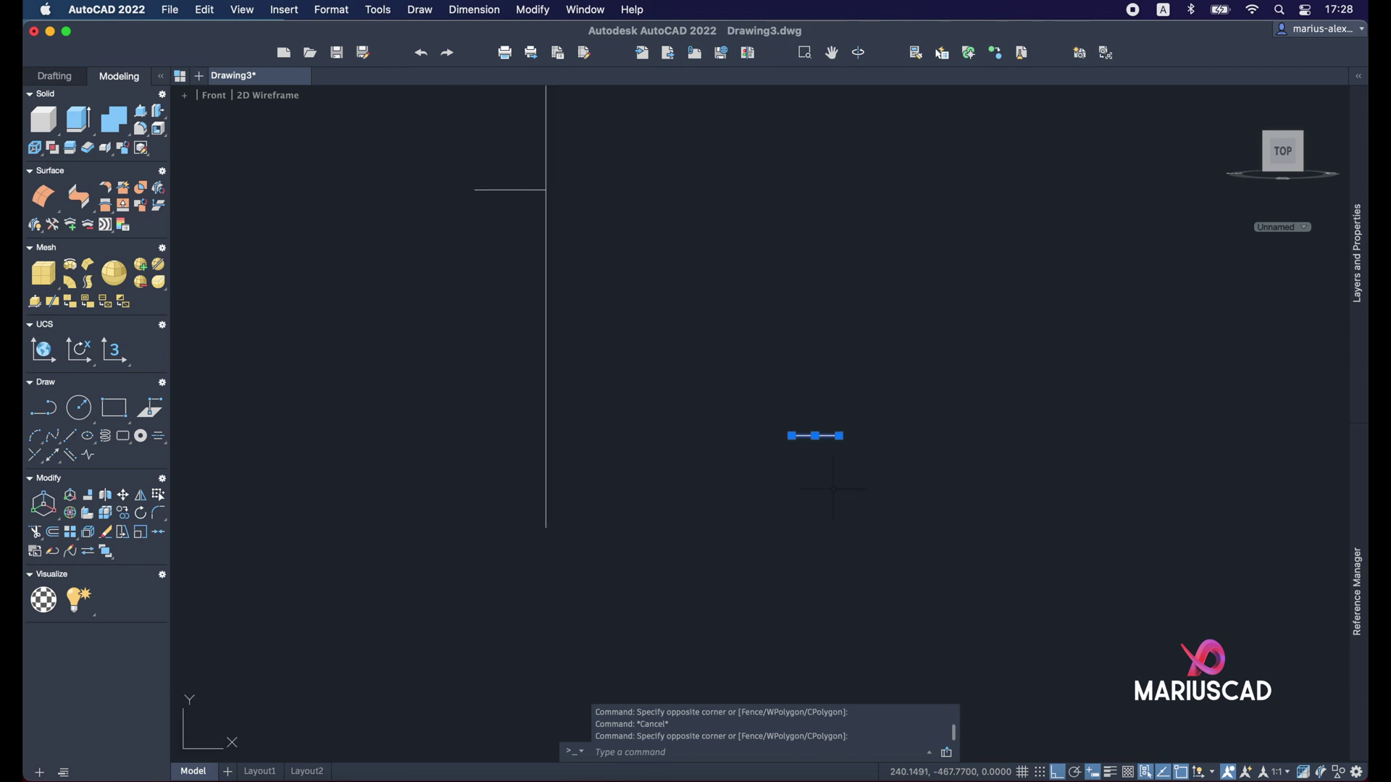
pyautogui.write('m')
pyautogui.press('Return')
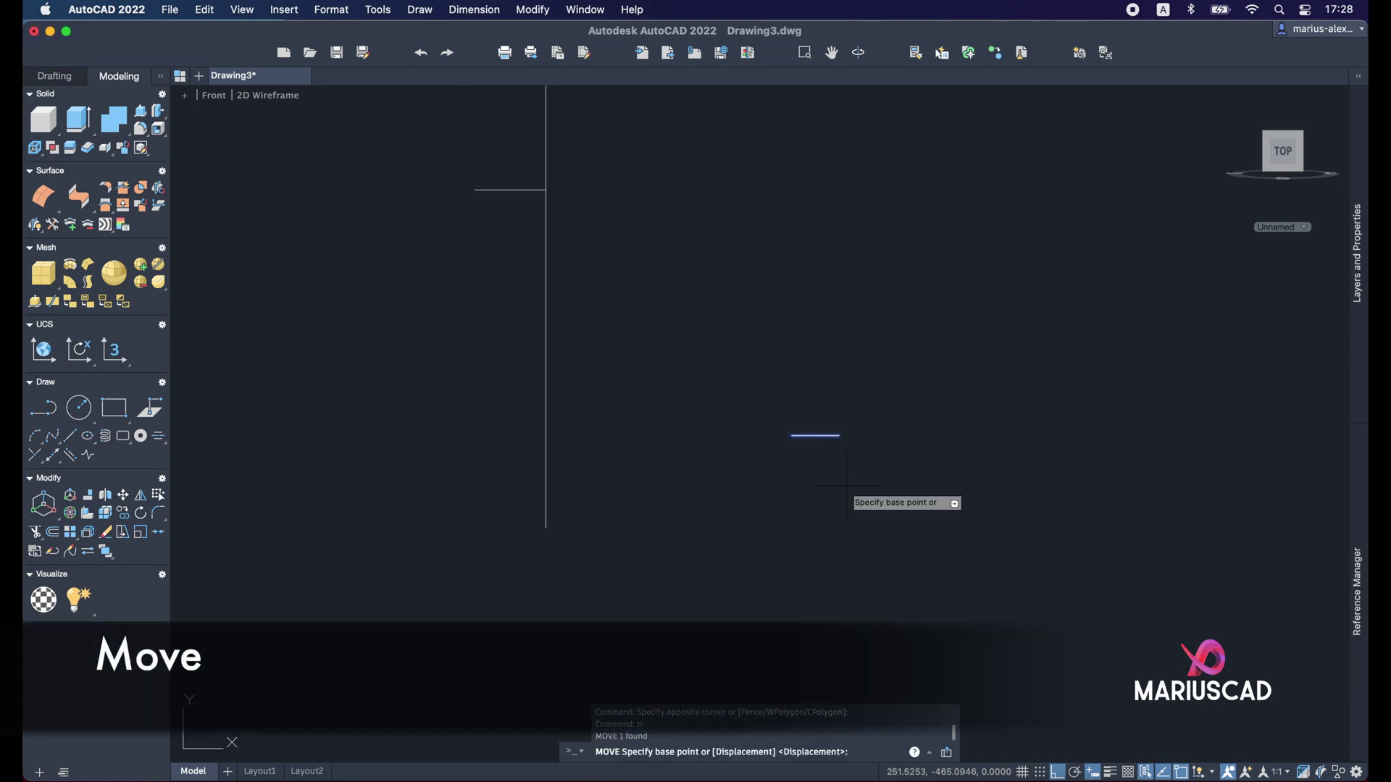
pyautogui.click(840, 435)
pyautogui.click(546, 526)
pyautogui.press('Escape')
# Step: Draw a slanted line joining the left ends of the 40 mm and 60 mm lines
pyautogui.scroll(-4, 632, 503)
pyautogui.moveTo(710, 427); pyautogui.dragTo(730, 429, button='middle')
pyautogui.write('line')
pyautogui.press('Return')
pyautogui.click(599, 515)
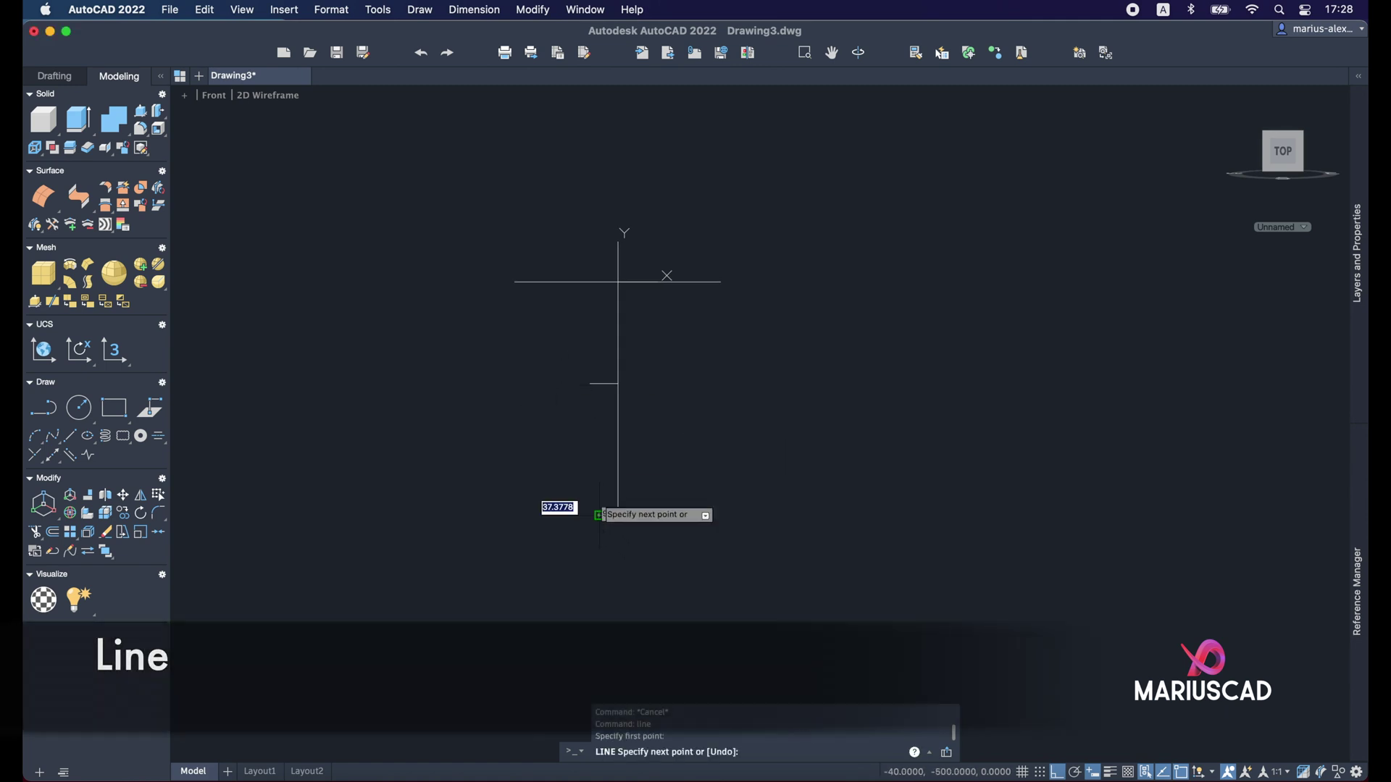
pyautogui.scroll(-2, 589, 385)
pyautogui.scroll(8, 590, 386)
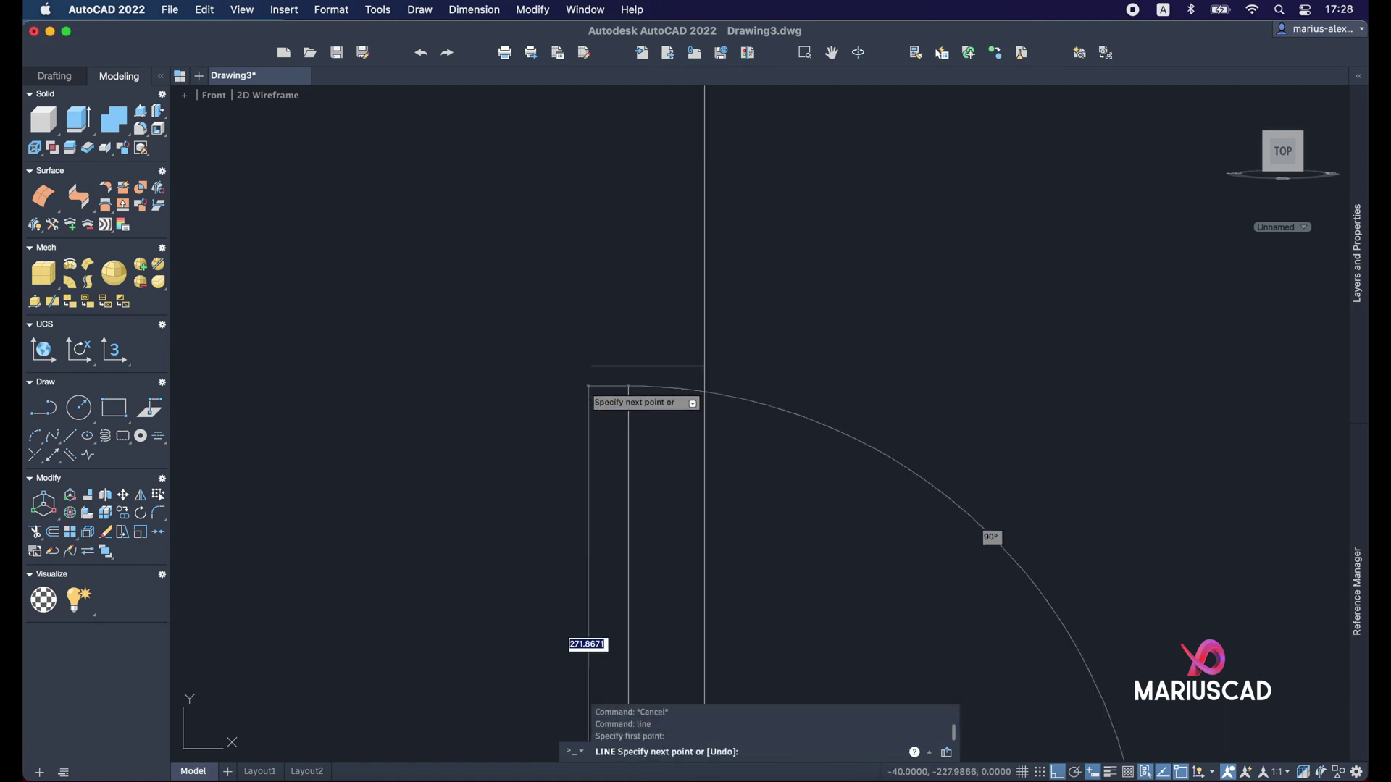
pyautogui.click(593, 355)
pyautogui.press('Escape')
pyautogui.scroll(-8, 833, 362)
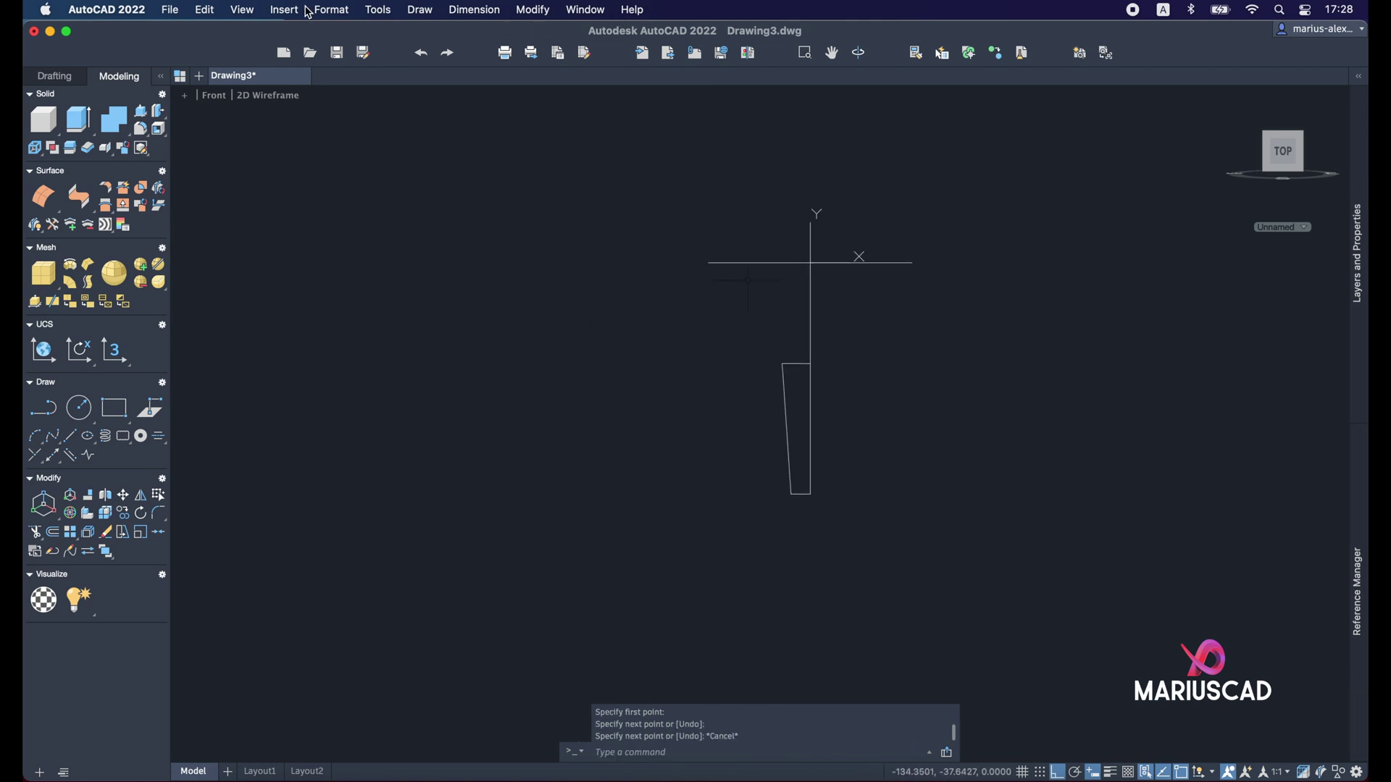
# Step: Draw a Start, End, Direction arc from the 440 mm line's left end to the 60 mm line's left end, with a downward start direction
pyautogui.click(420, 10)
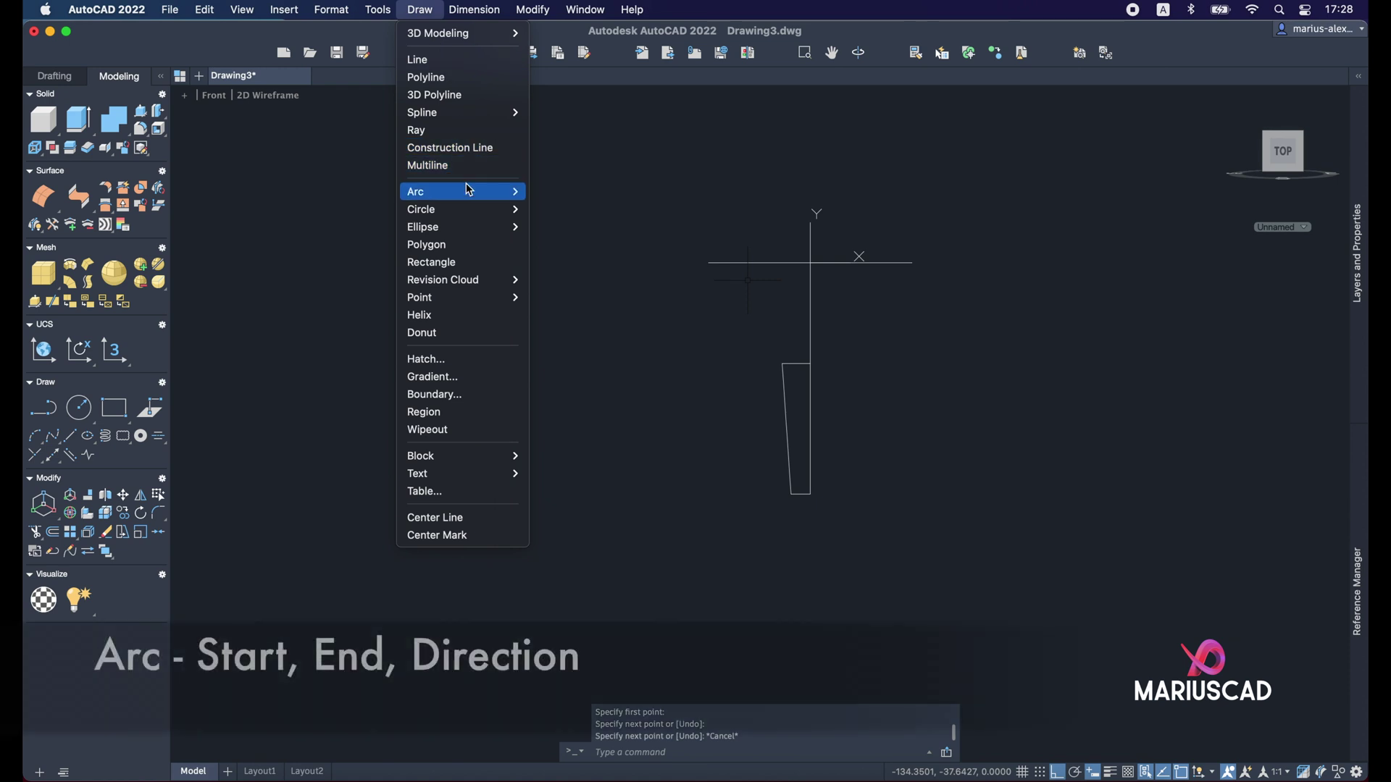
pyautogui.moveTo(471, 191)
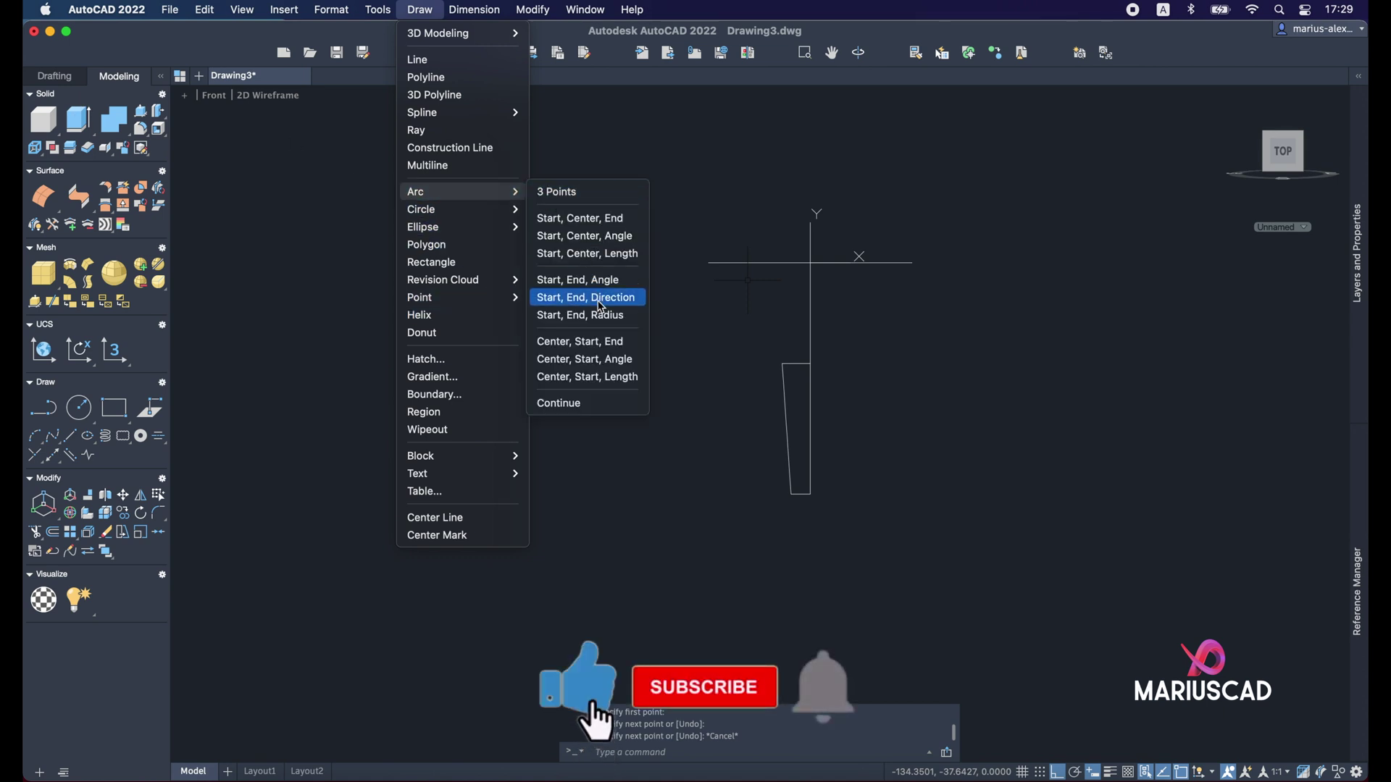
pyautogui.click(598, 301)
pyautogui.click(709, 263)
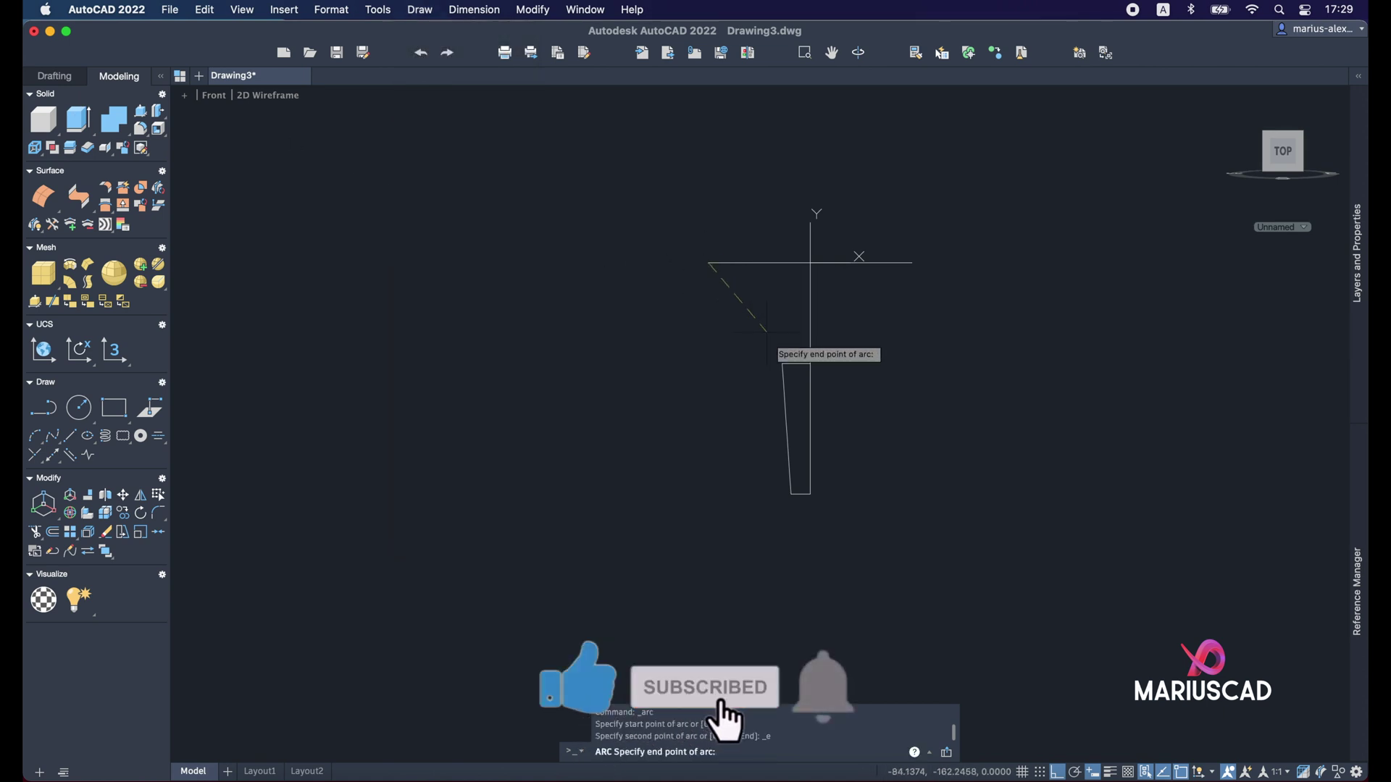
pyautogui.click(783, 364)
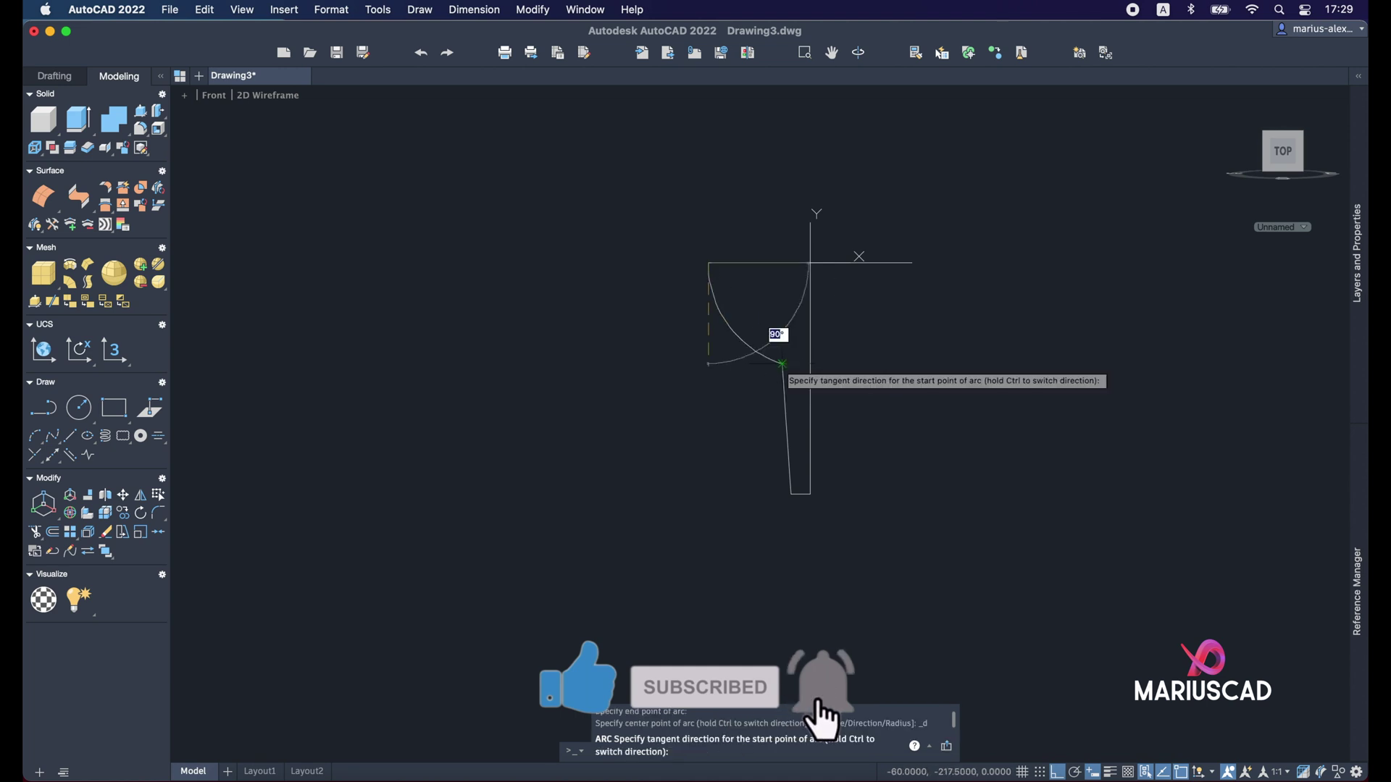
pyautogui.click(726, 439)
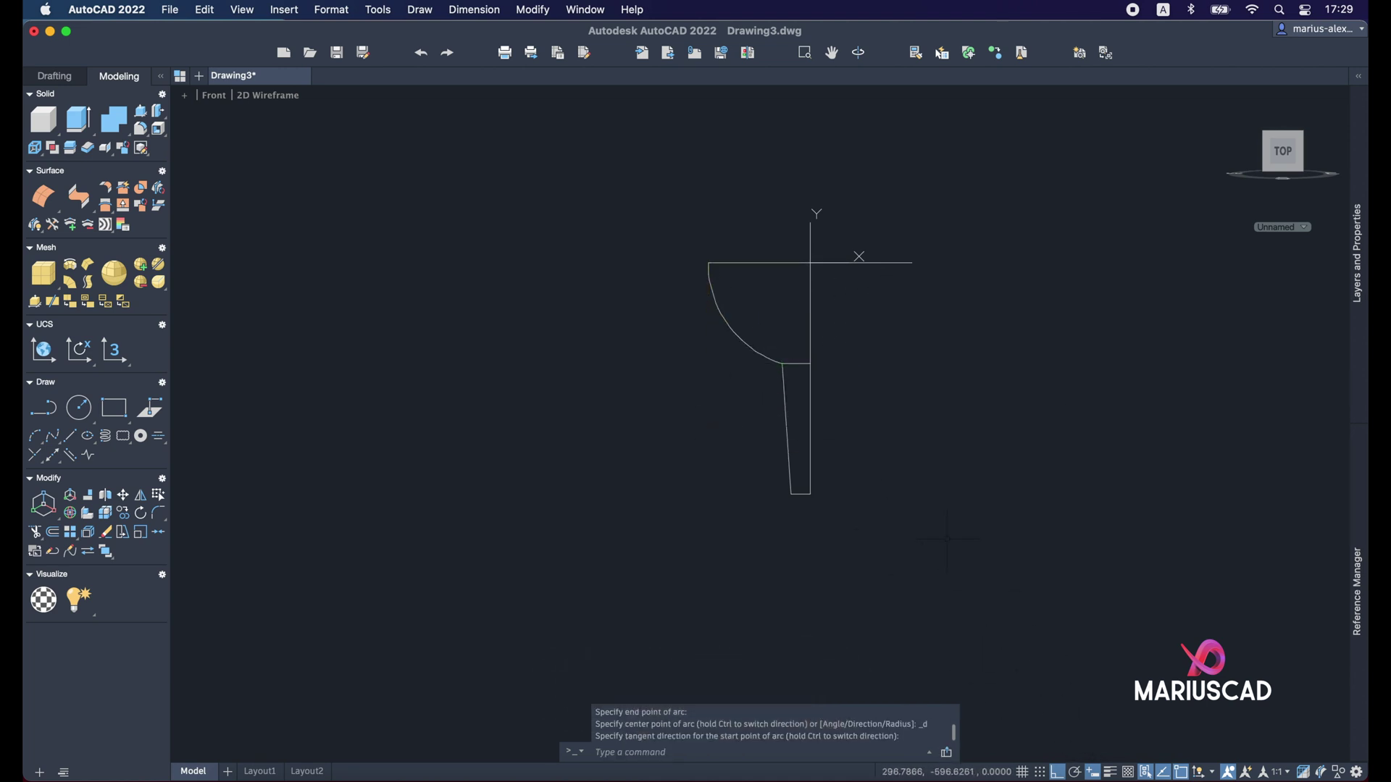
# Step: Fillet the corner between the slanted line and the arc with a radius of 200 mm
pyautogui.write('fillet')
pyautogui.press('Return')
pyautogui.write('r')
pyautogui.press('Return')
pyautogui.write('200')
pyautogui.press('Return')
pyautogui.click(786, 410)
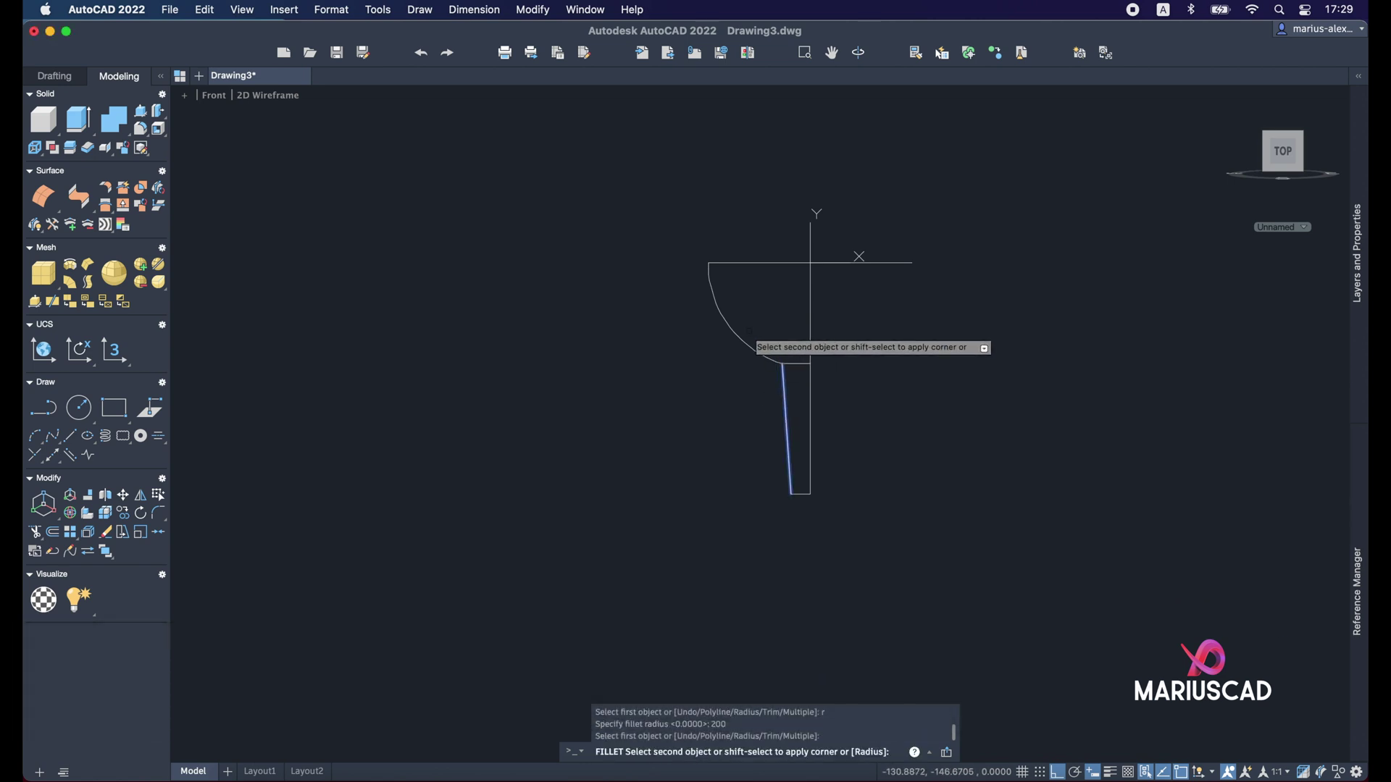
pyautogui.click(750, 331)
pyautogui.press('Escape')
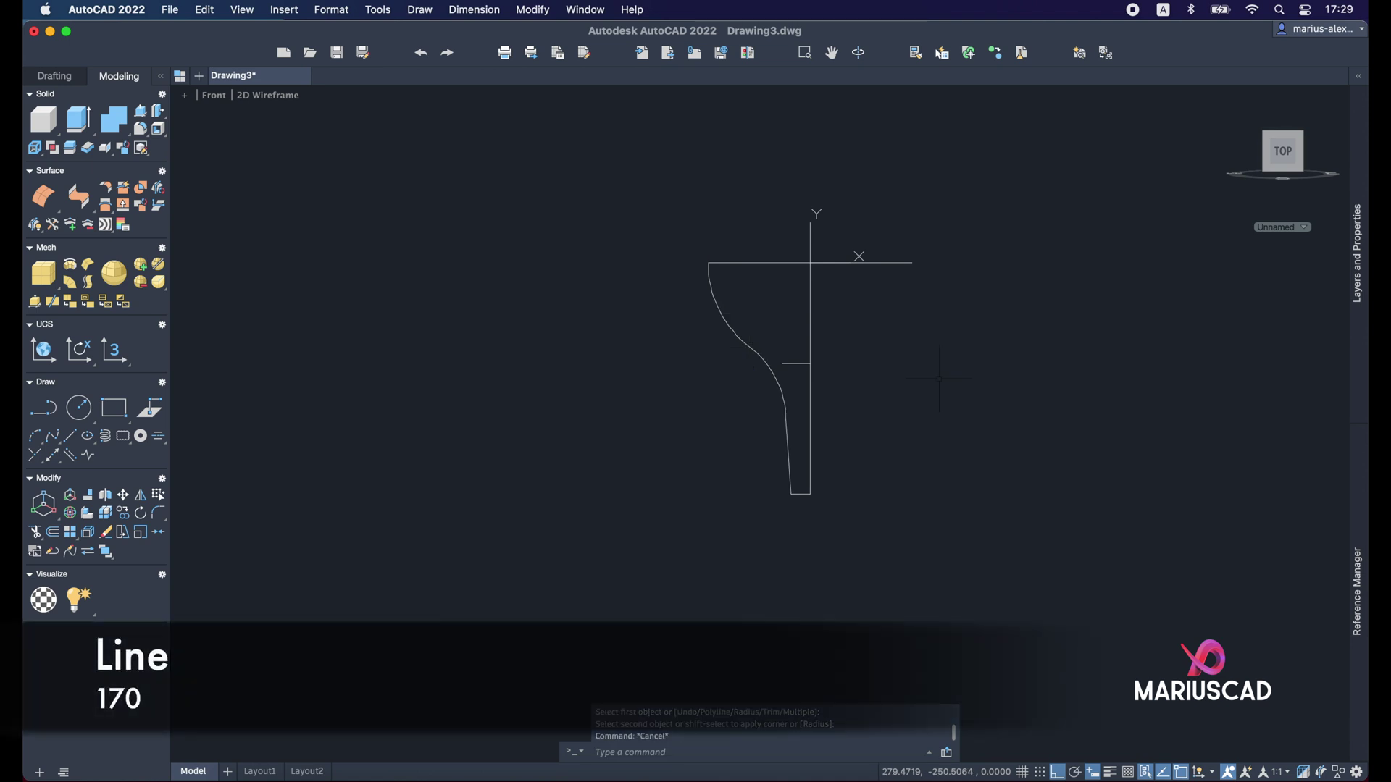
# Step: Draw a line 170 mm down from the 440 mm line's right end, continuing to that line's left end to form a triangle
pyautogui.write('line')
pyautogui.press('Return')
pyautogui.click(911, 263)
pyautogui.write('17')
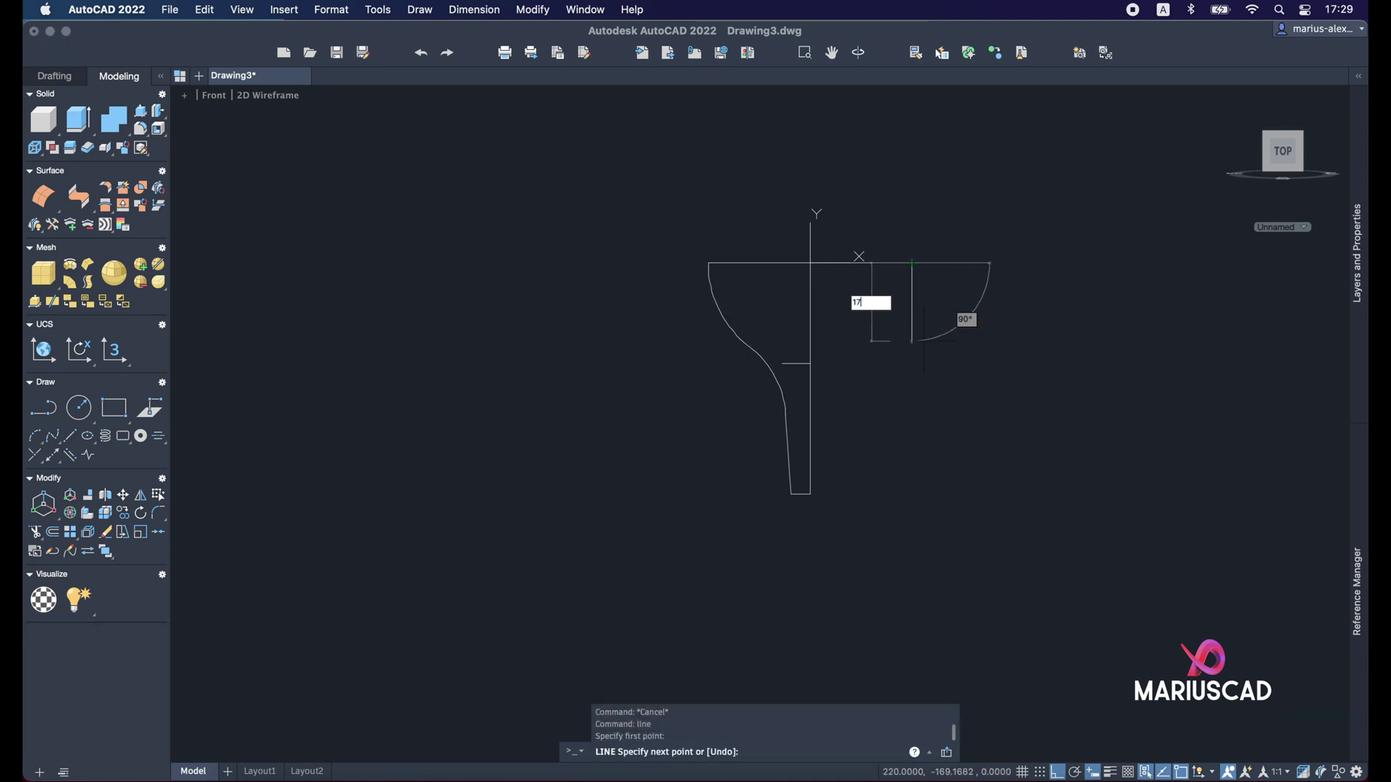
pyautogui.write('0')
pyautogui.press('Return')
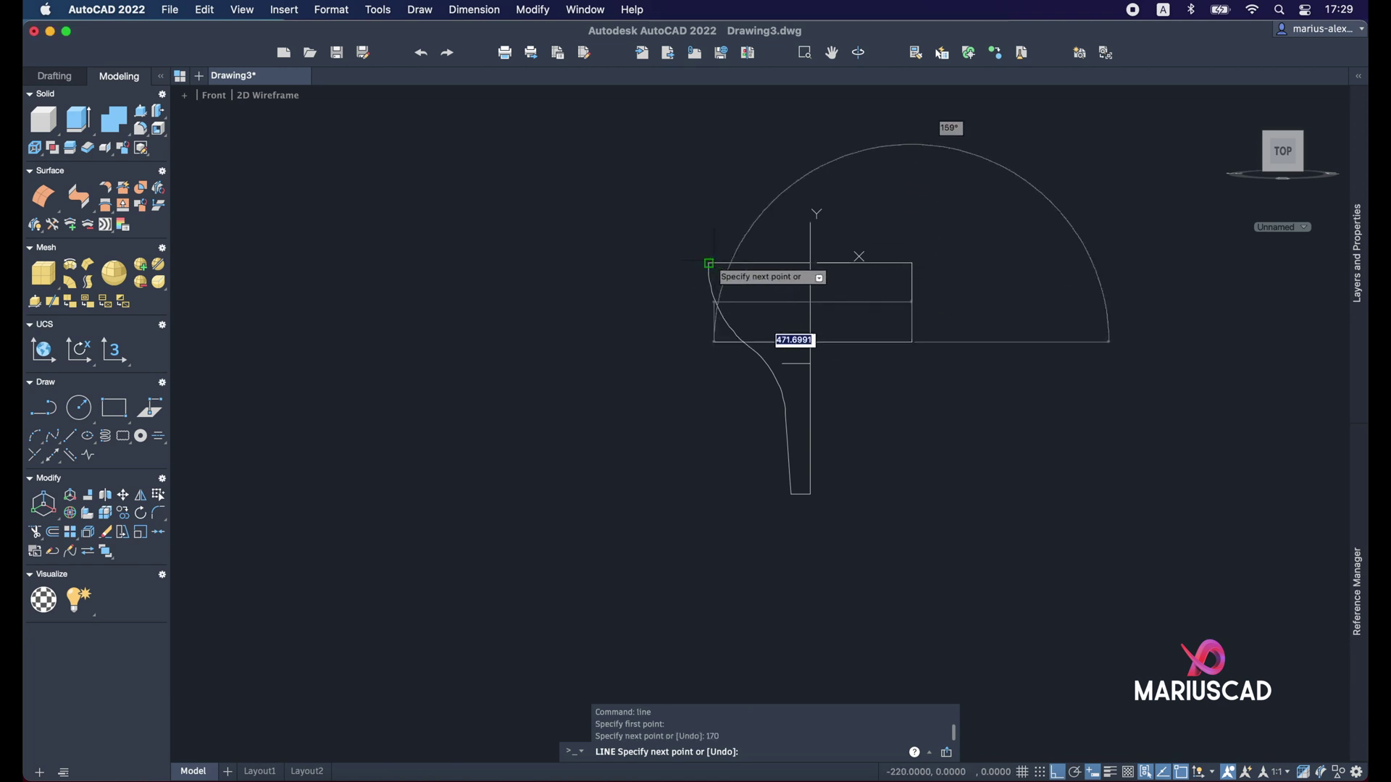
pyautogui.click(668, 264)
pyautogui.press('Escape')
# Step: Copy the whole profile, including the triangle, 1000 mm to the right
pyautogui.moveTo(668, 263); pyautogui.dragTo(491, 323, button='middle')
pyautogui.click(841, 605)
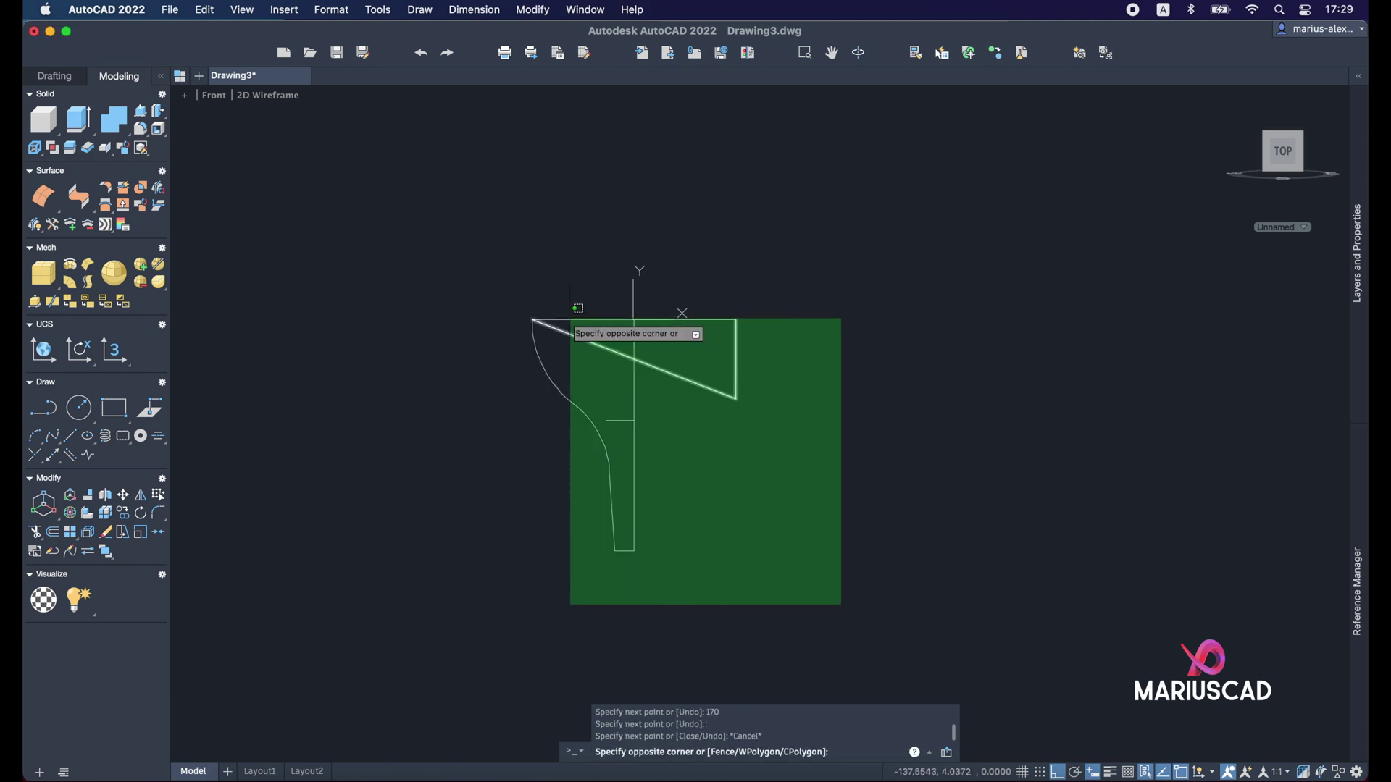
pyautogui.click(518, 246)
pyautogui.write('c')
pyautogui.press('Return')
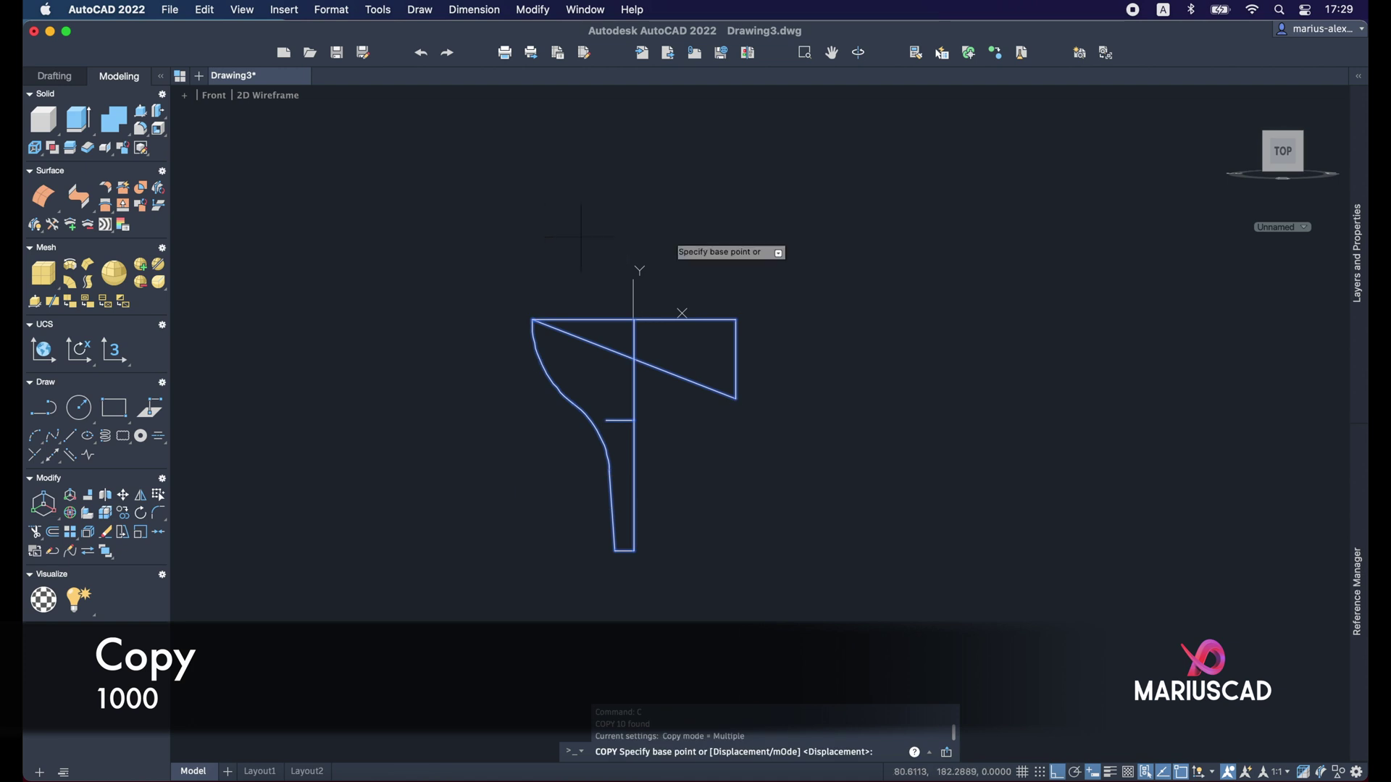
pyautogui.moveTo(676, 249); pyautogui.dragTo(384, 255, button='middle')
pyautogui.click(366, 202)
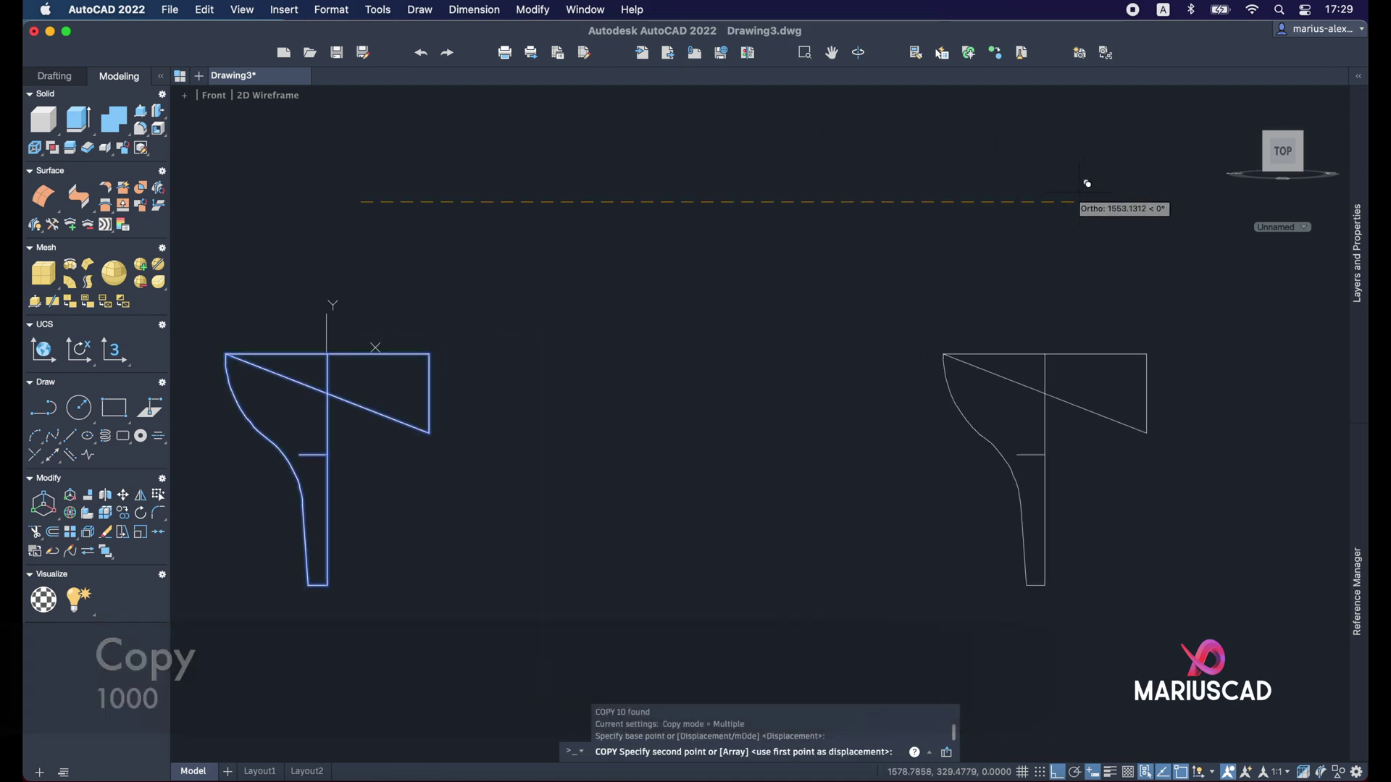
pyautogui.write('100')
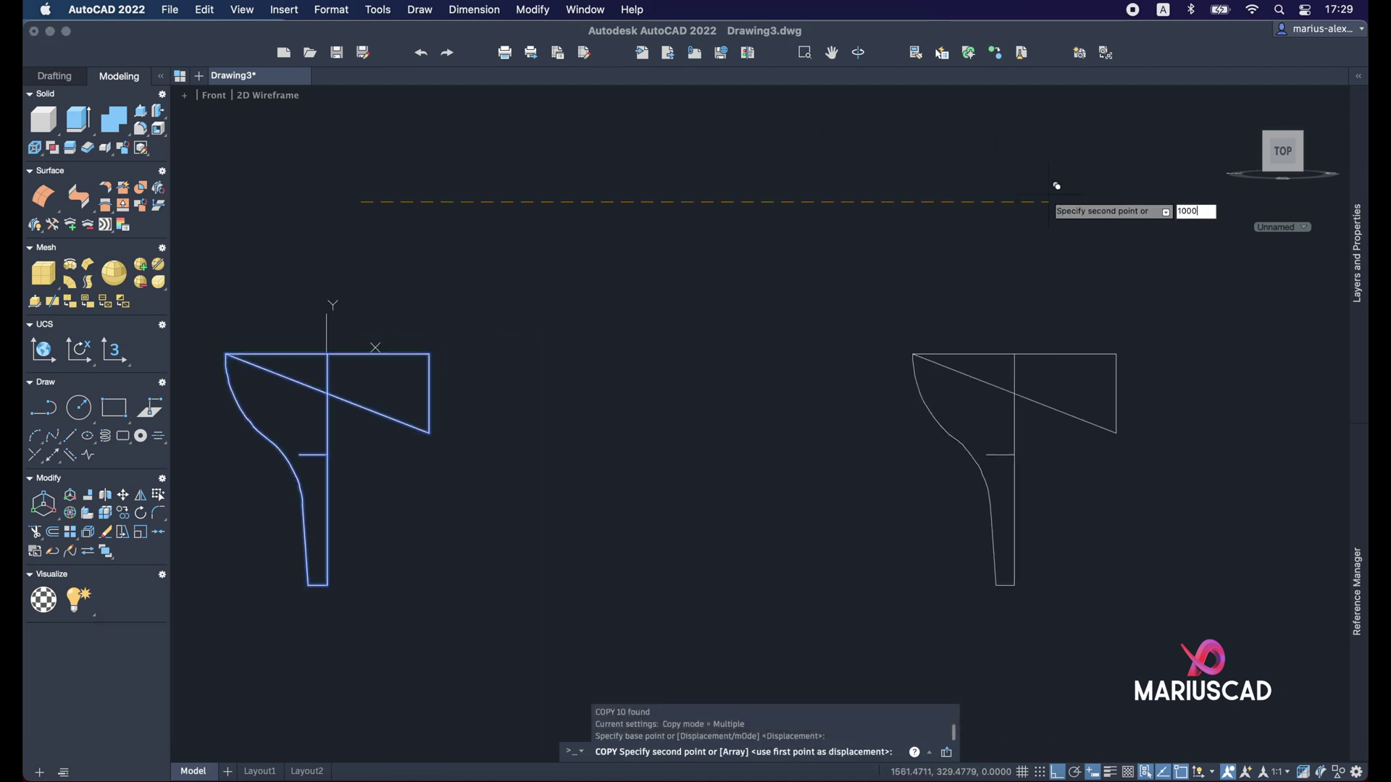
pyautogui.write('0')
pyautogui.press('Return')
pyautogui.press('Escape')
# Step: Delete the triangle's vertical and slanted lines and the short inner horizontal line from the copied profile
pyautogui.moveTo(871, 421); pyautogui.dragTo(1044, 410, button='middle')
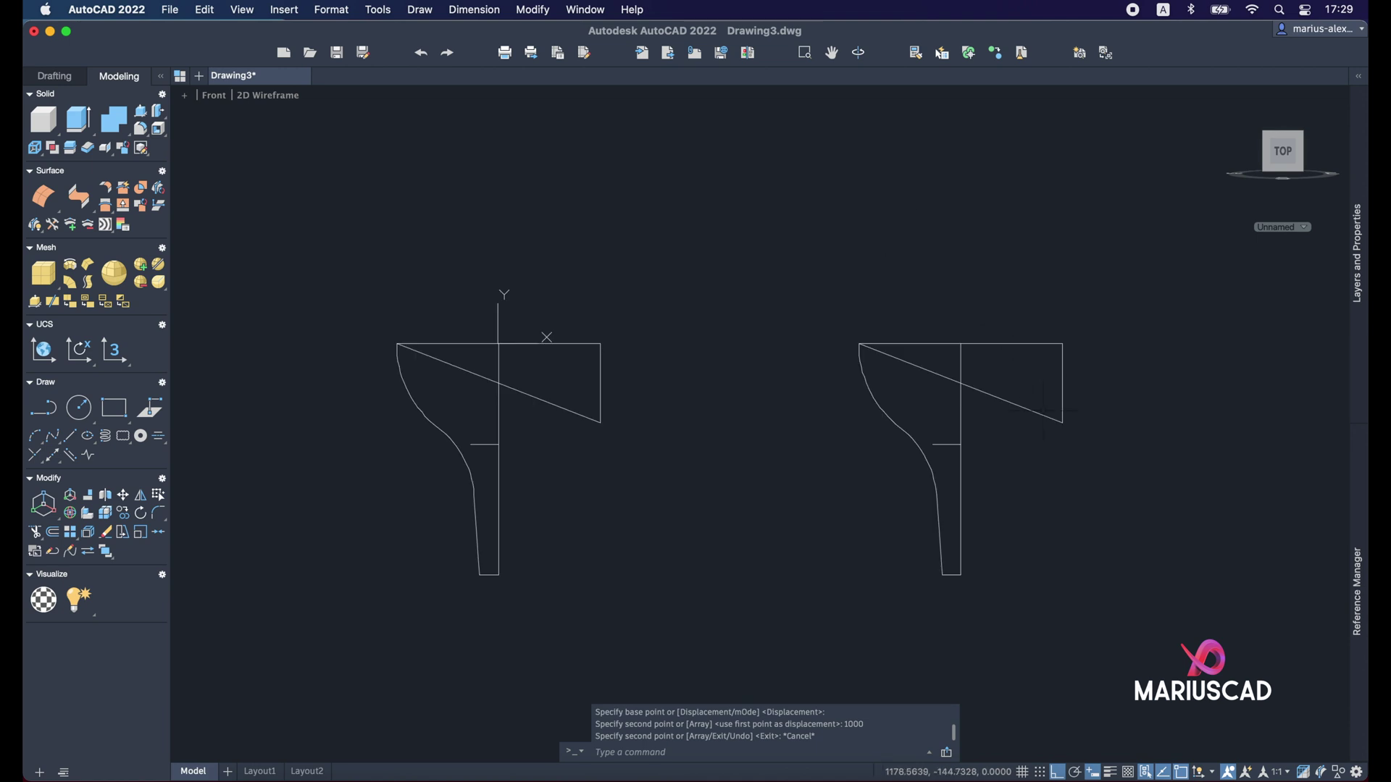
pyautogui.click(1088, 472)
pyautogui.click(1010, 386)
pyautogui.press('Delete')
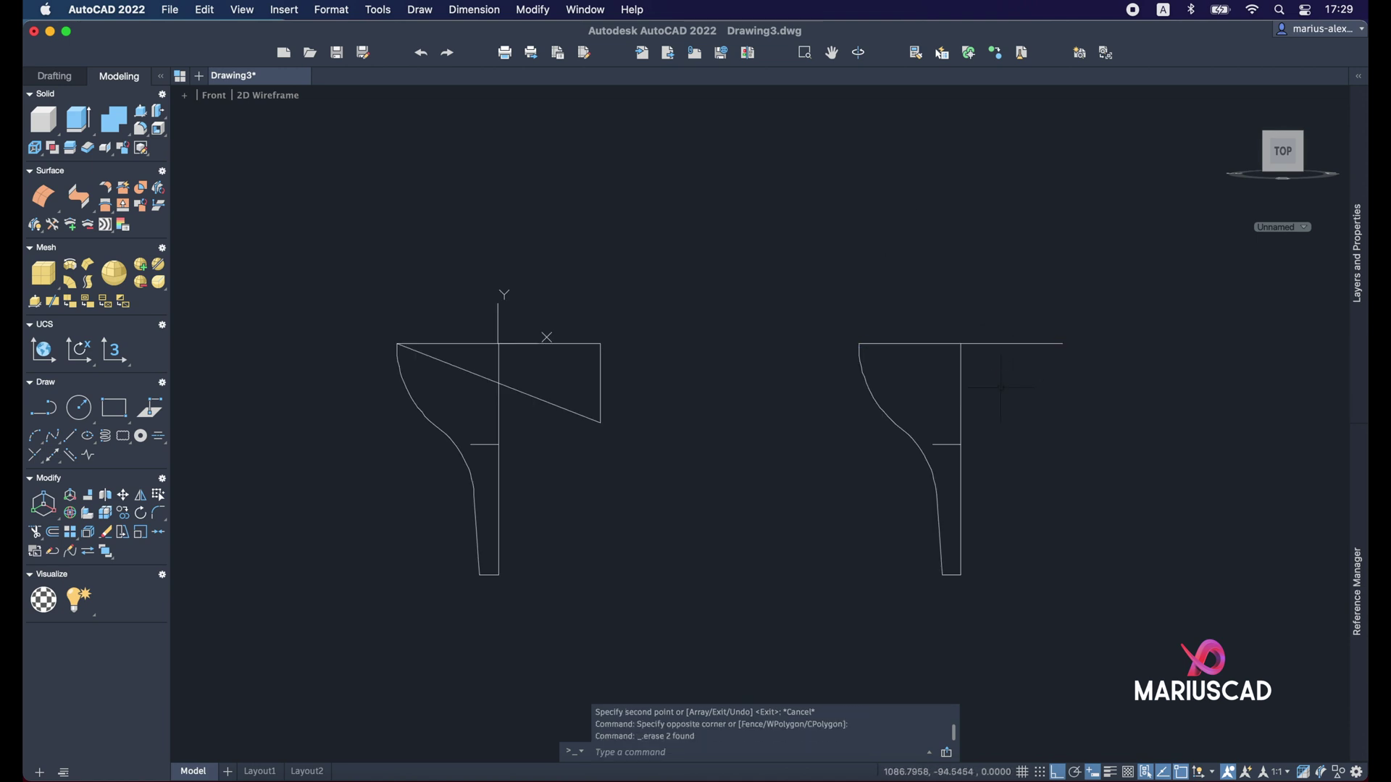
pyautogui.click(945, 444)
pyautogui.press('Delete')
# Step: Trim the copied profile's top line where it extends right of the vertical centre line
pyautogui.click(1058, 406)
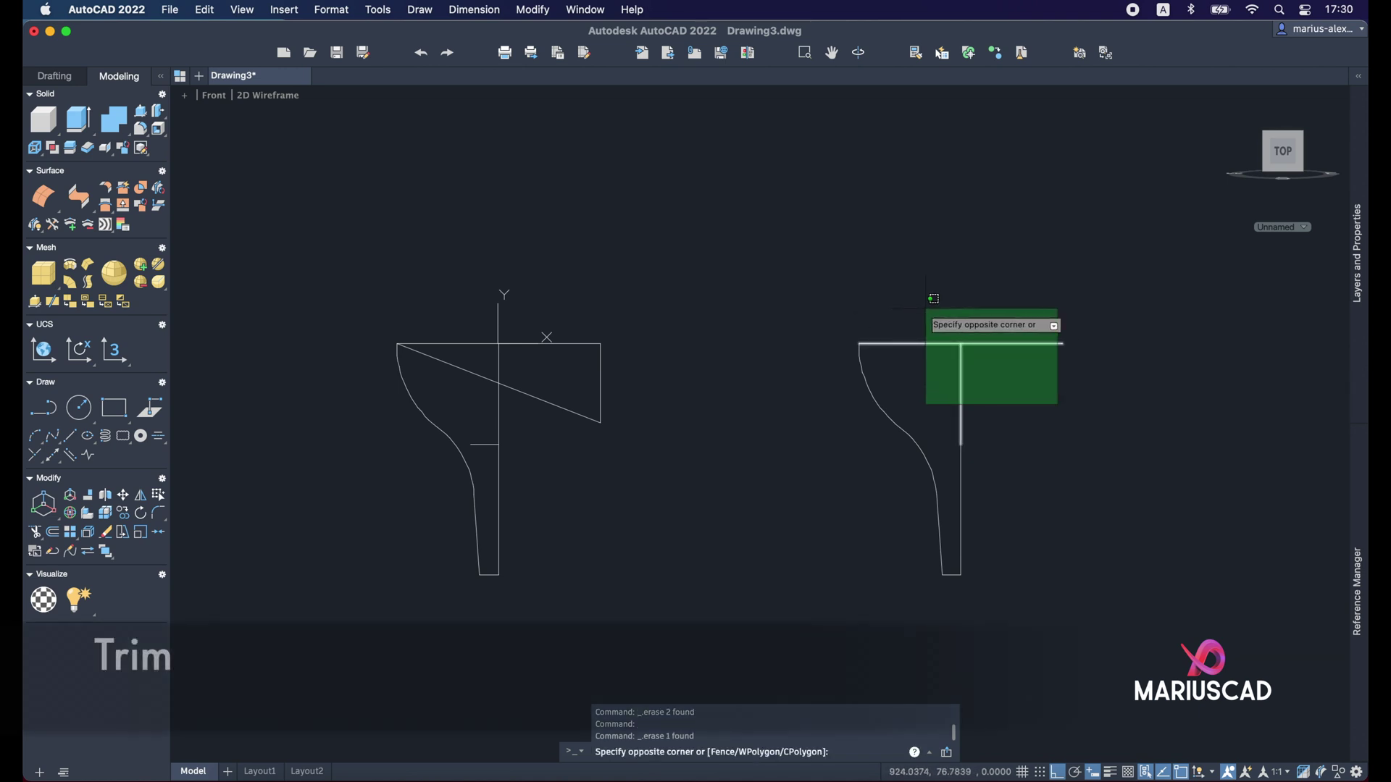
pyautogui.click(924, 308)
pyautogui.write('tr')
pyautogui.press('Return')
pyautogui.moveTo(942, 236); pyautogui.dragTo(978, 359)
pyautogui.press('Escape')
# Step: Join all segments of the copied profile into one closed polyline
pyautogui.click(1040, 623)
pyautogui.click(839, 291)
pyautogui.write('j')
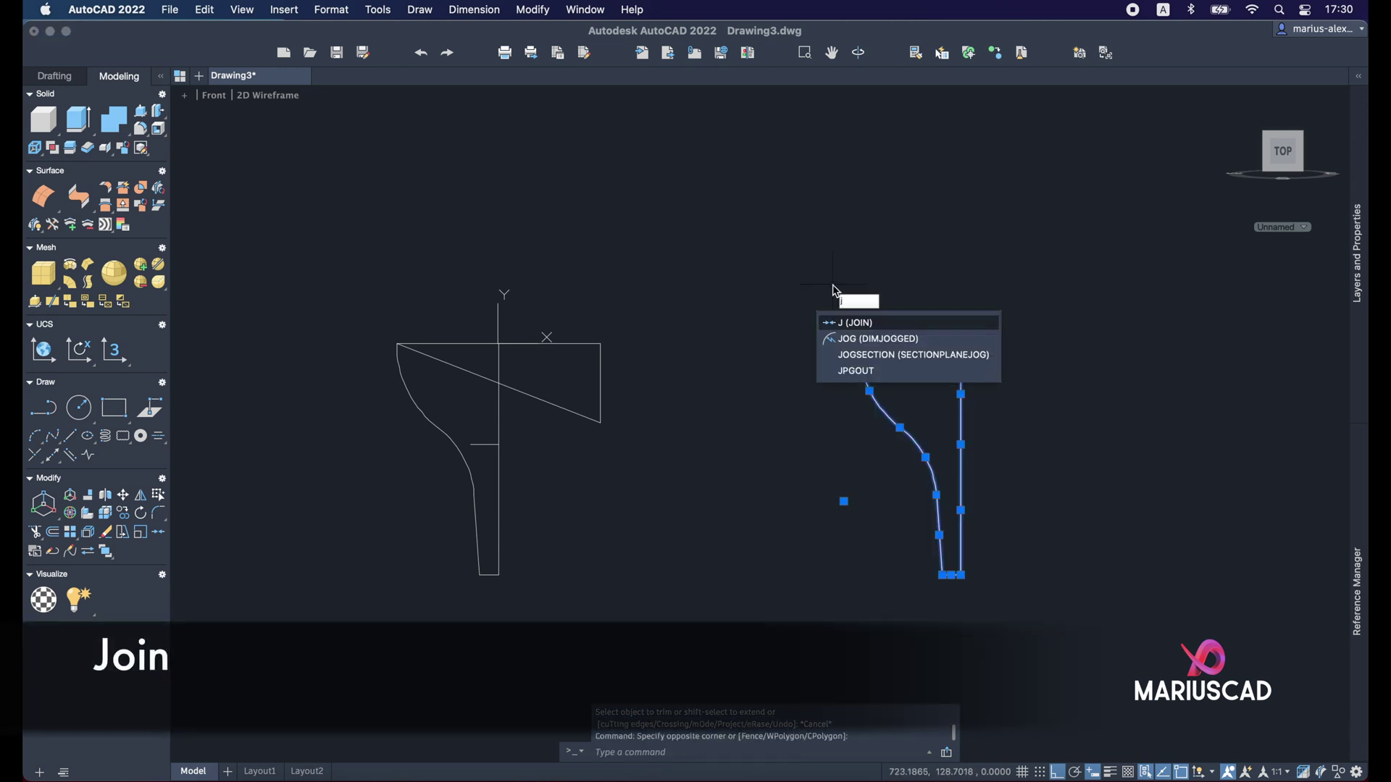
pyautogui.press('Return')
pyautogui.click(907, 355)
pyautogui.press('Escape')
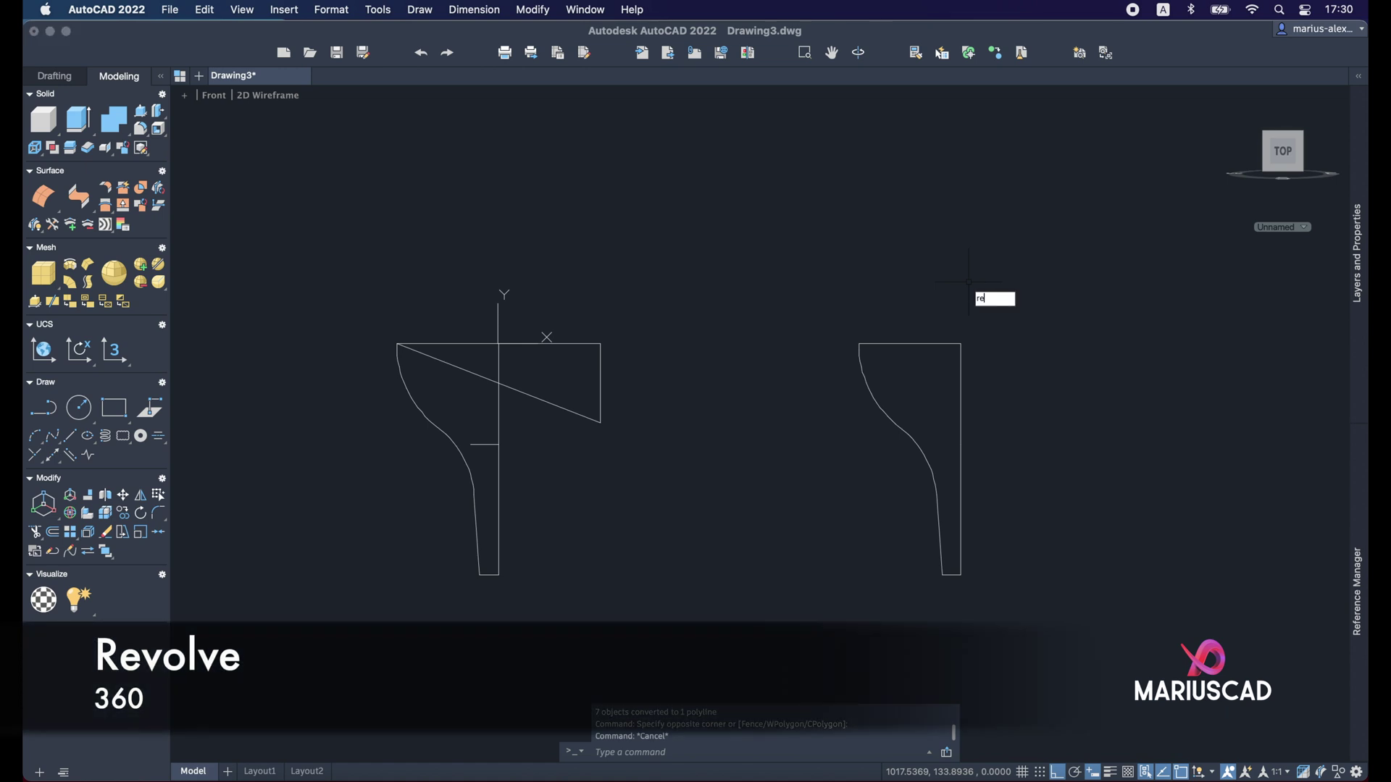
# Step: Revolve the closed profile 360 degrees about its vertical edge
pyautogui.click(961, 370)
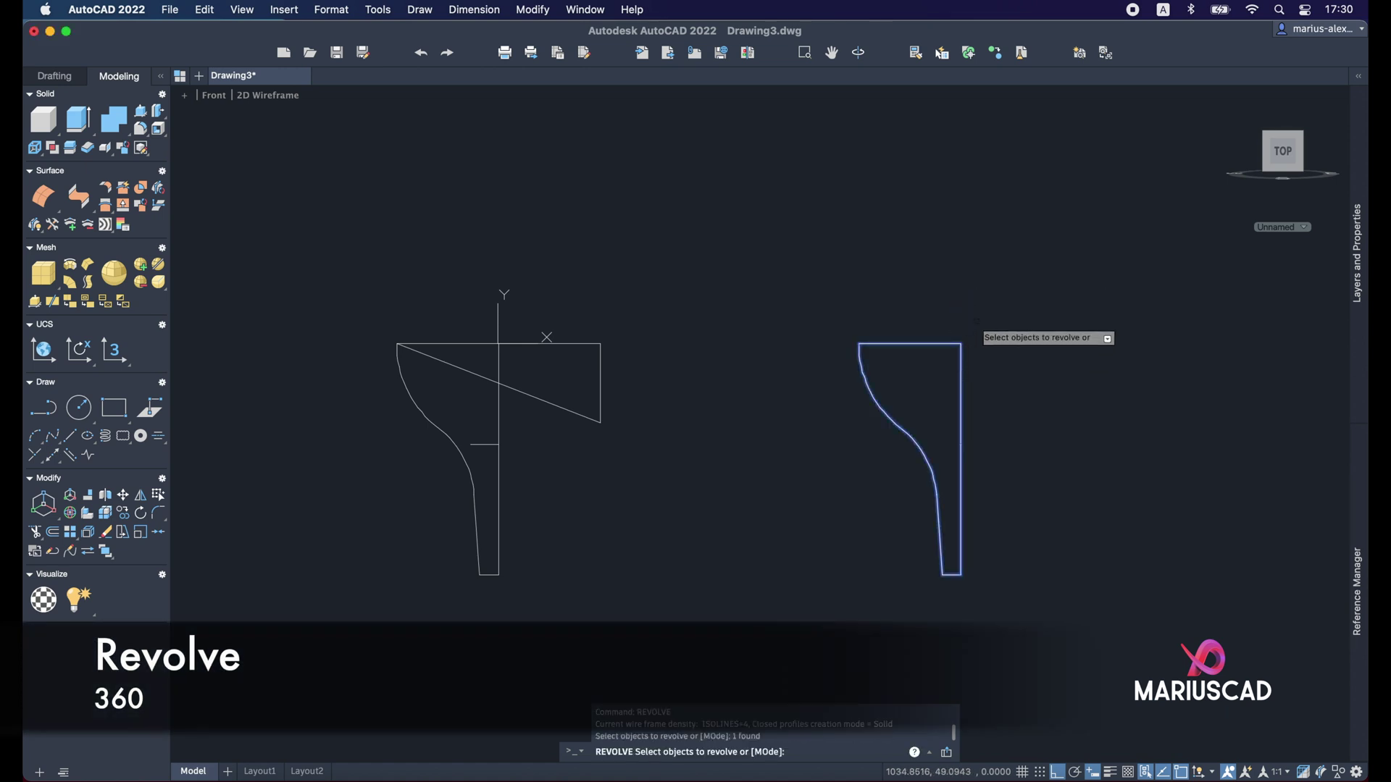
pyautogui.press('Return')
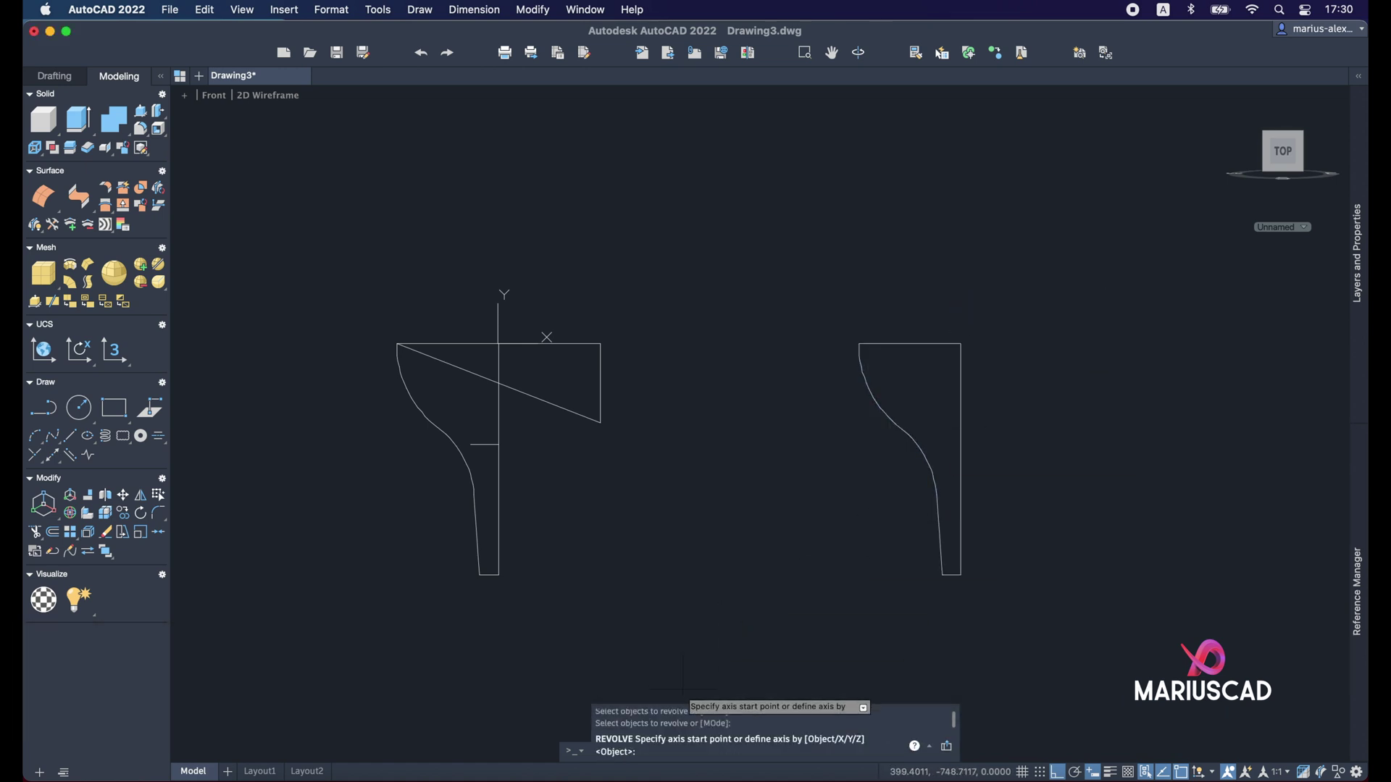
pyautogui.click(961, 345)
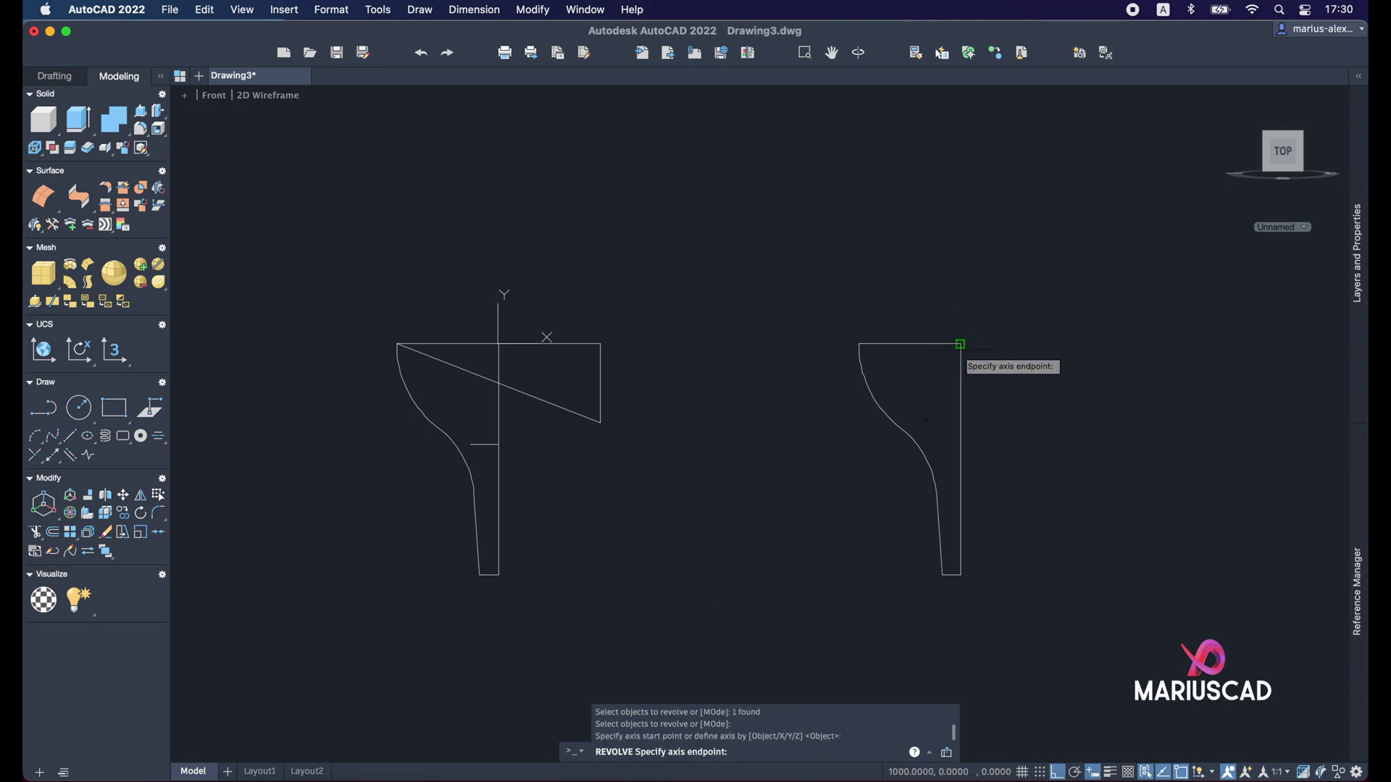
pyautogui.click(961, 575)
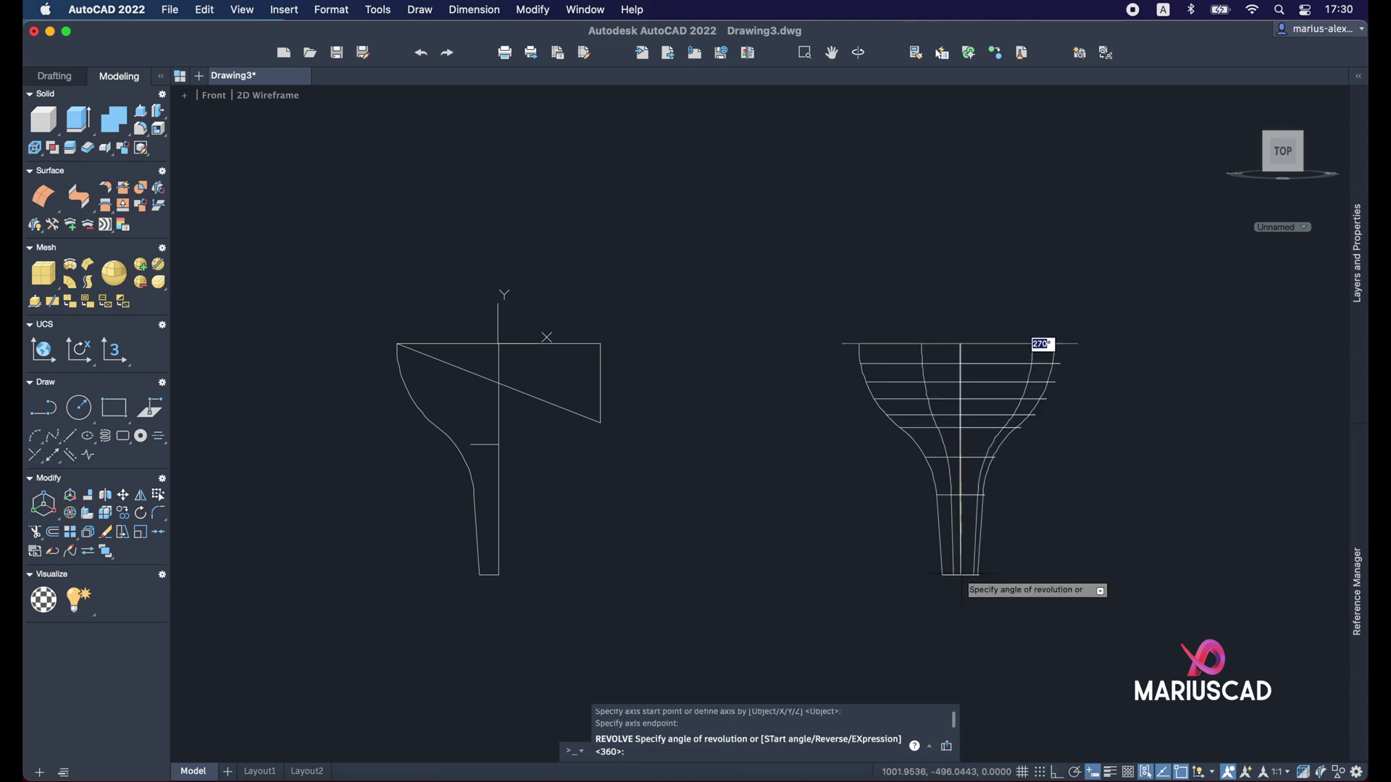
pyautogui.write('360')
pyautogui.press('Return')
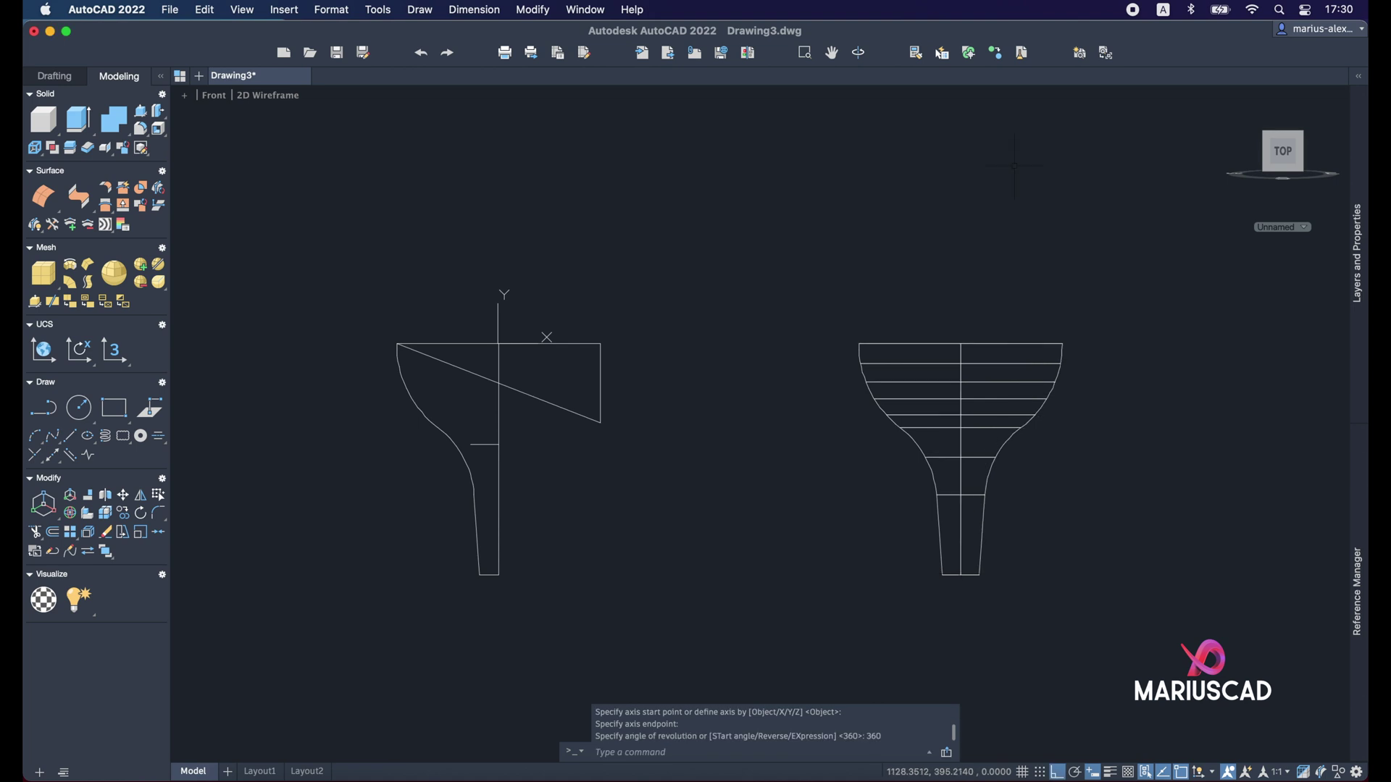
# Step: Show the model in an angled 3D view with the Shaded with edges visual style
pyautogui.click(1236, 103)
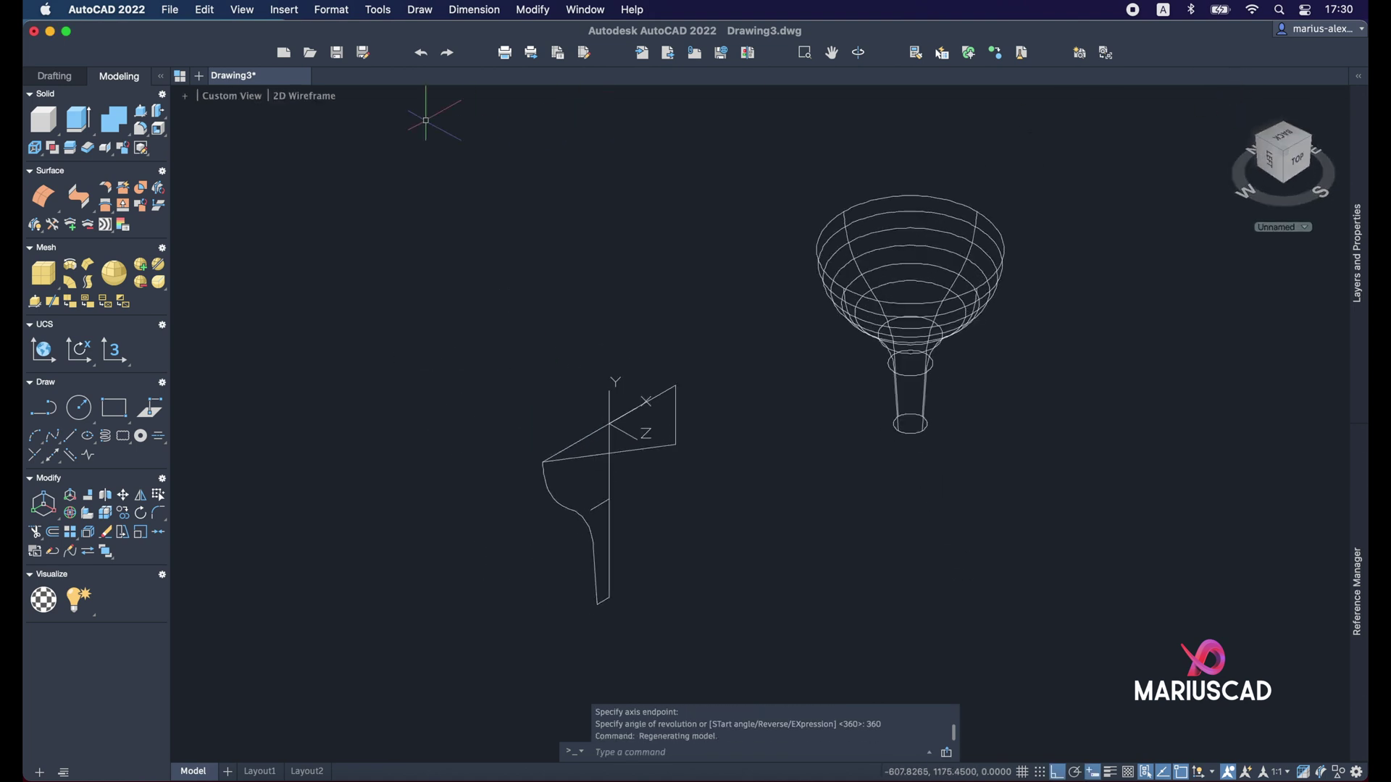
pyautogui.click(290, 100)
pyautogui.click(341, 222)
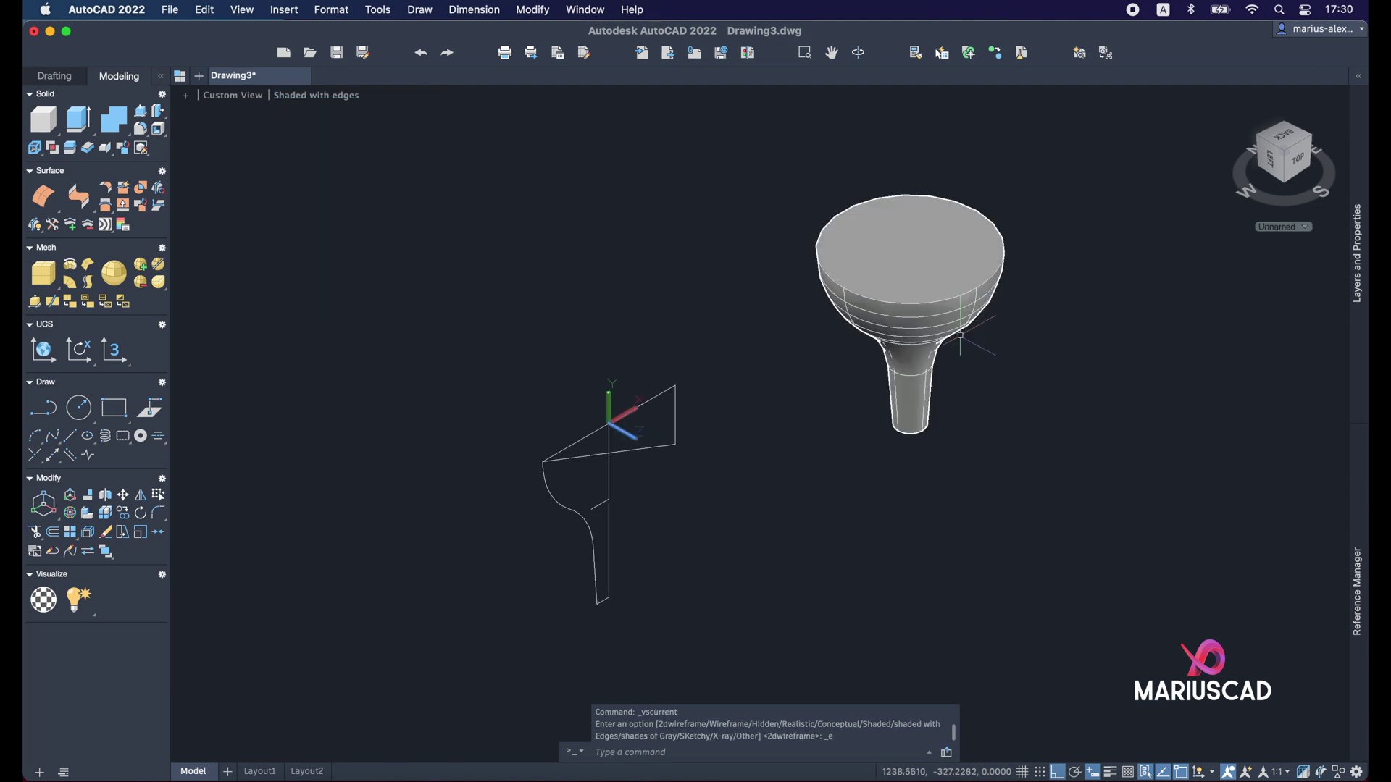
pyautogui.moveTo(1029, 388)
pyautogui.keyDown('shift'); pyautogui.mouseDown(button='middle')
pyautogui.moveTo(879, 295)
pyautogui.moveTo(745, 295)
pyautogui.moveTo(770, 323)
pyautogui.moveTo(893, 378)
pyautogui.moveTo(848, 394)
pyautogui.moveTo(783, 382)
pyautogui.mouseUp(button='middle'); pyautogui.keyUp('shift')
pyautogui.click(783, 382)
pyautogui.press('Escape')
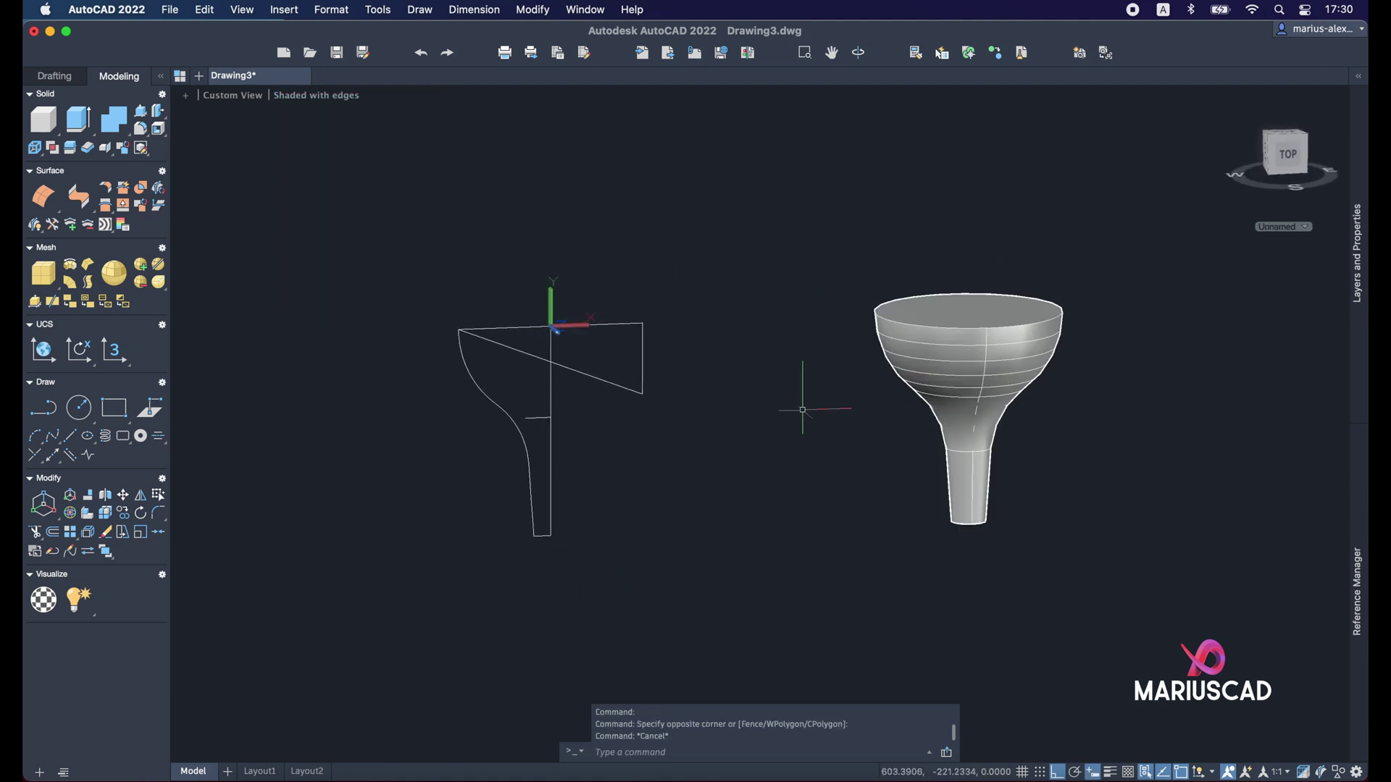
# Step: Join the three lines of the triangle on the original profile into one polyline
pyautogui.click(681, 418)
pyautogui.click(613, 372)
pyautogui.click(609, 342)
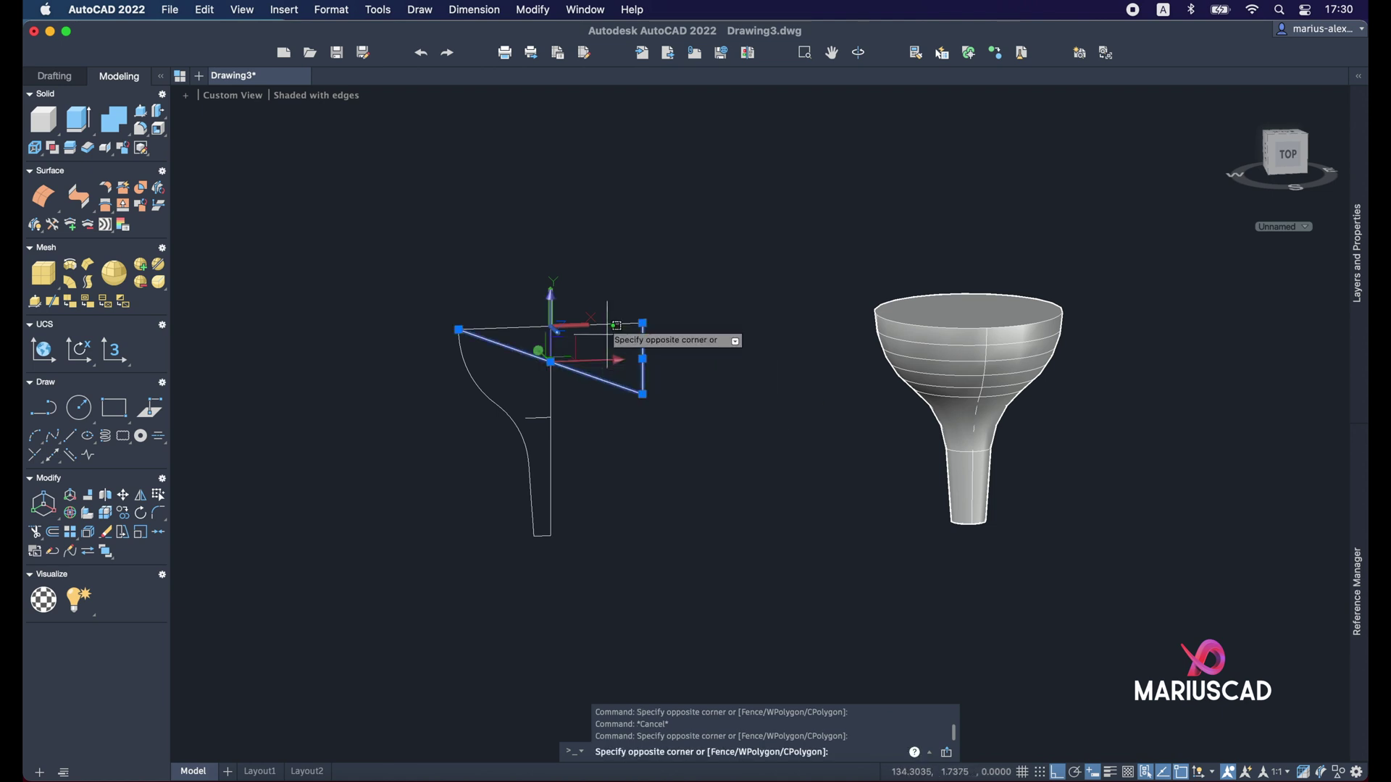
pyautogui.click(602, 310)
pyautogui.write('j')
pyautogui.press('Return')
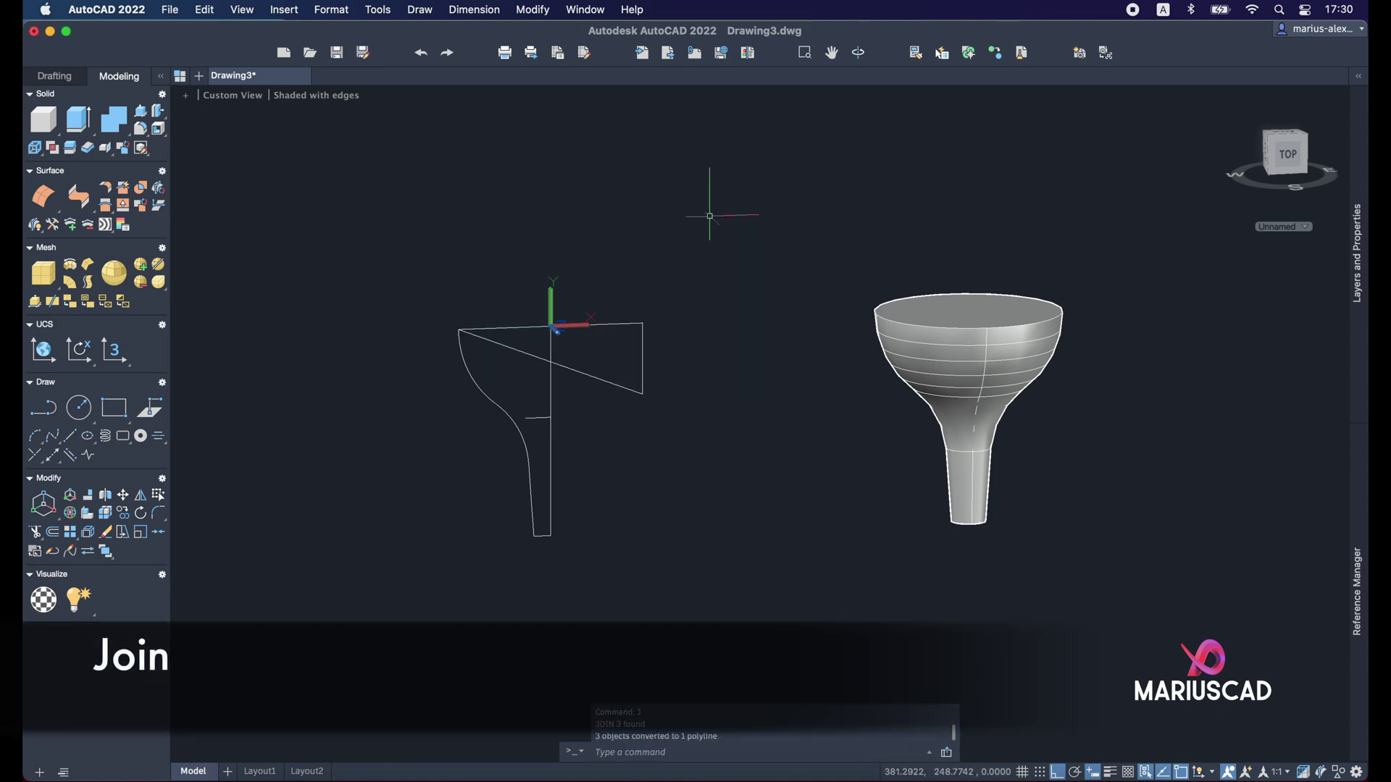
# Step: Copy the joined triangle 1000 mm to the right, onto the revolved solid
pyautogui.click(684, 381)
pyautogui.click(652, 354)
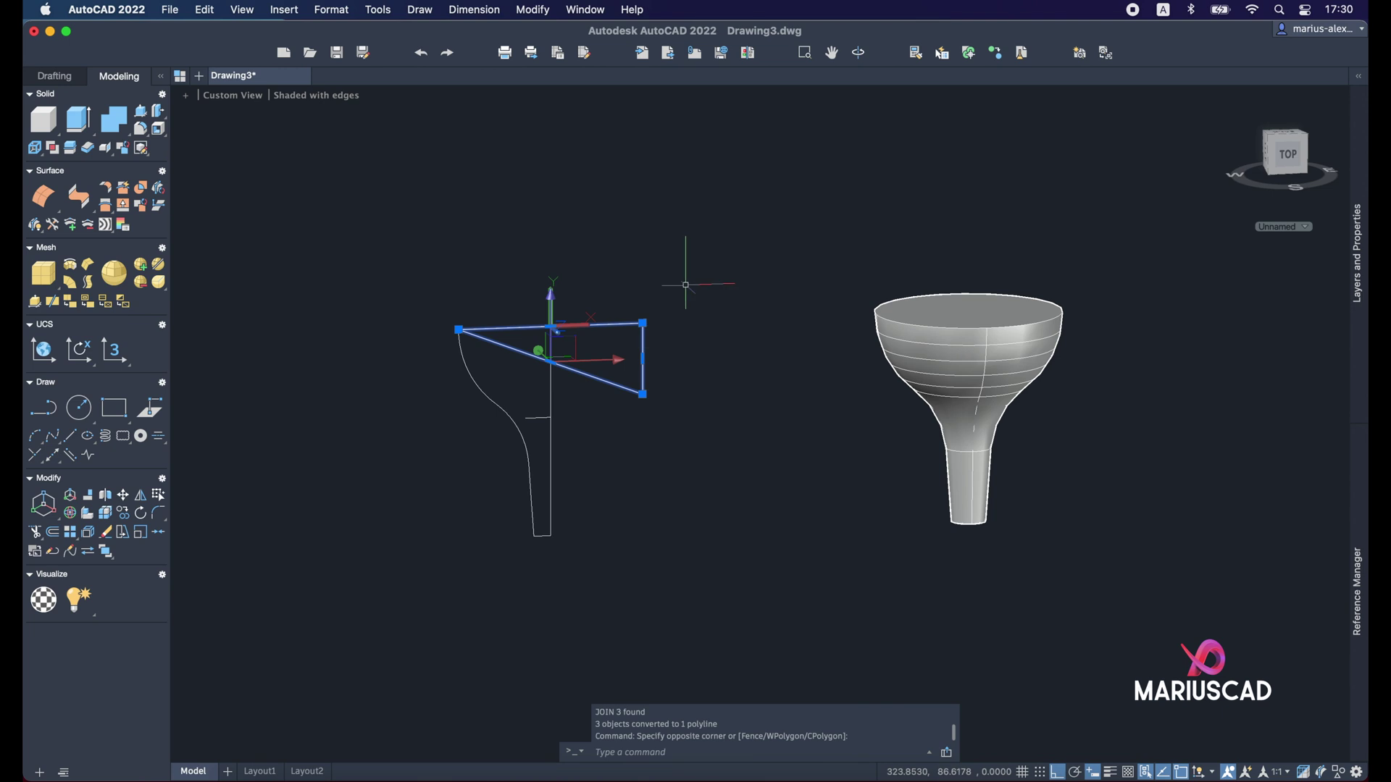
pyautogui.write('co')
pyautogui.press('Return')
pyautogui.click(566, 235)
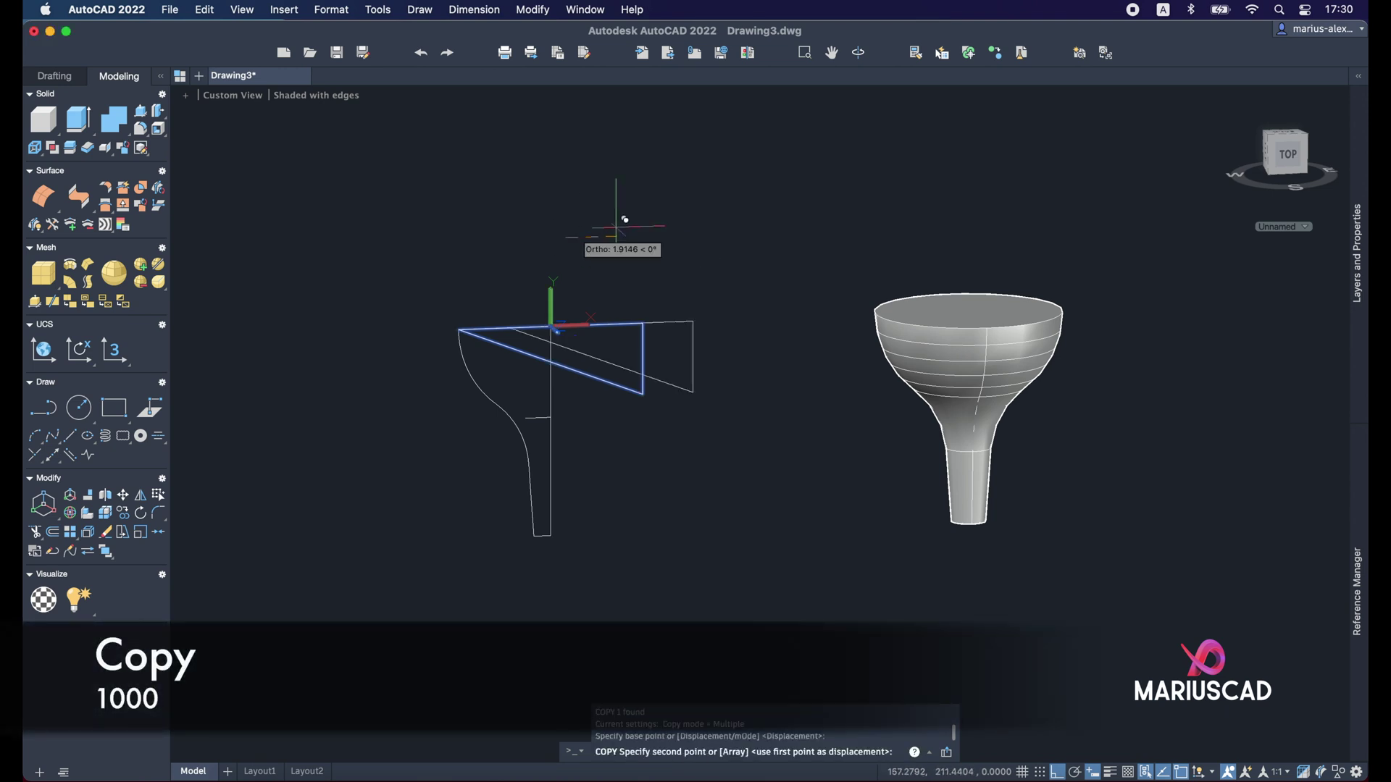
pyautogui.write('1000')
pyautogui.press('Return')
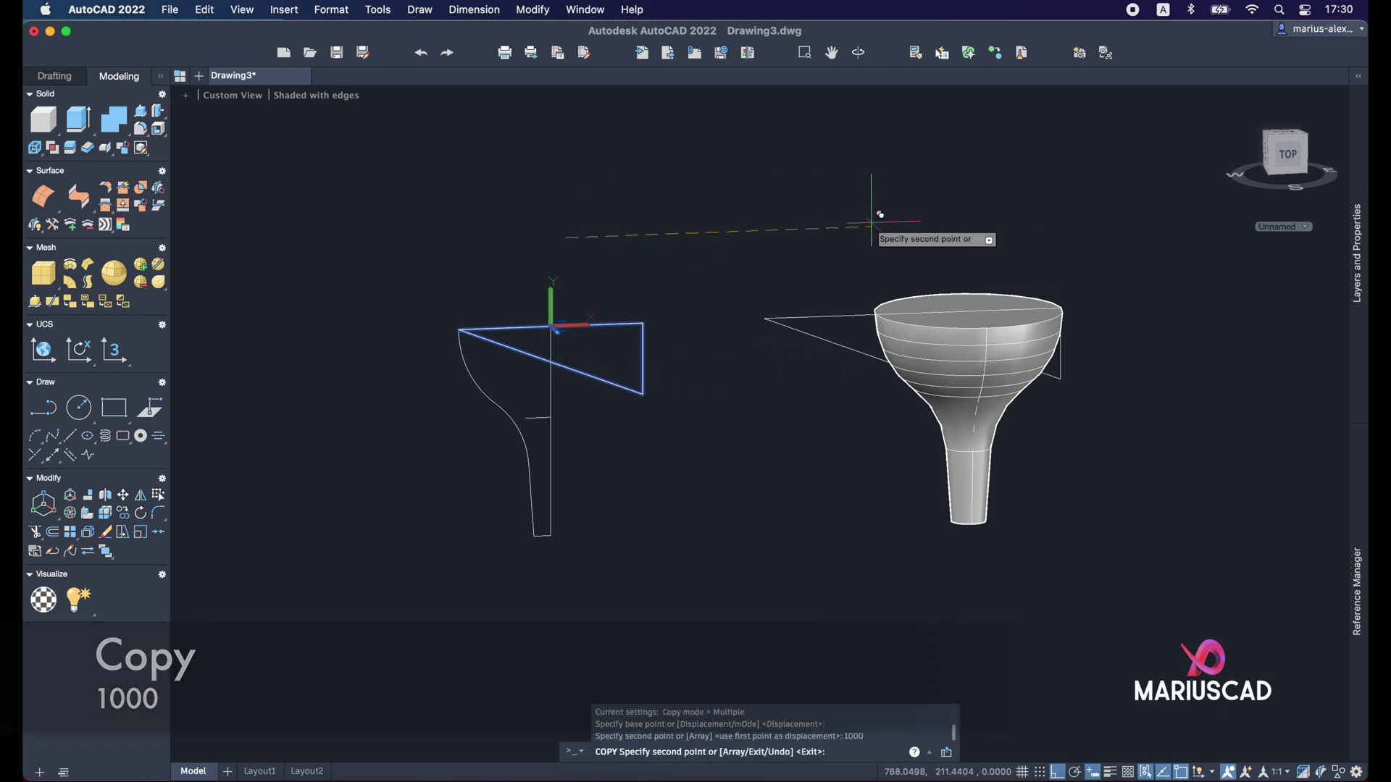
pyautogui.press('Escape')
# Step: Extrude the copied triangle 500 mm with Presspull, towards the back of the revolved solid
pyautogui.moveTo(1061, 417)
pyautogui.keyDown('shift'); pyautogui.mouseDown(button='middle')
pyautogui.moveTo(815, 456)
pyautogui.moveTo(963, 457)
pyautogui.mouseUp(button='middle'); pyautogui.keyUp('shift')
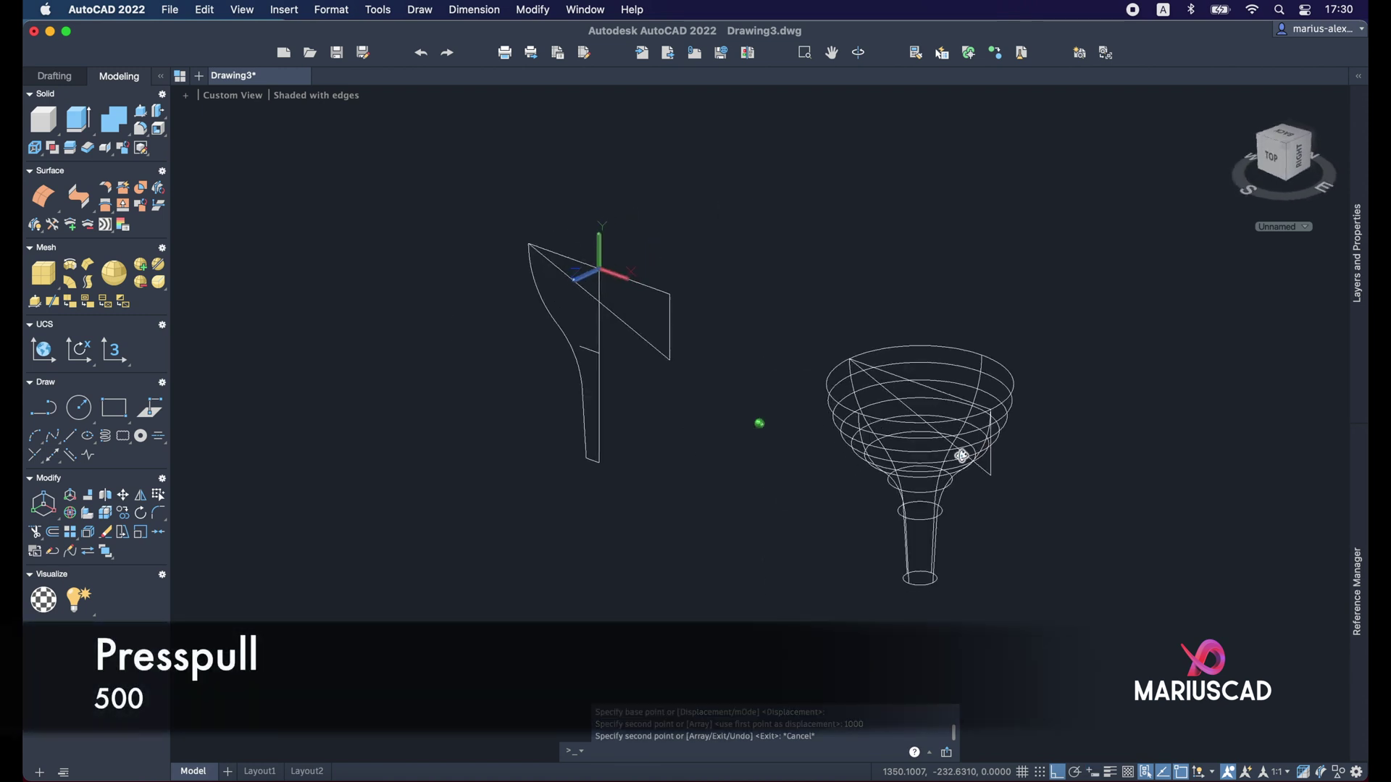
pyautogui.write('pres')
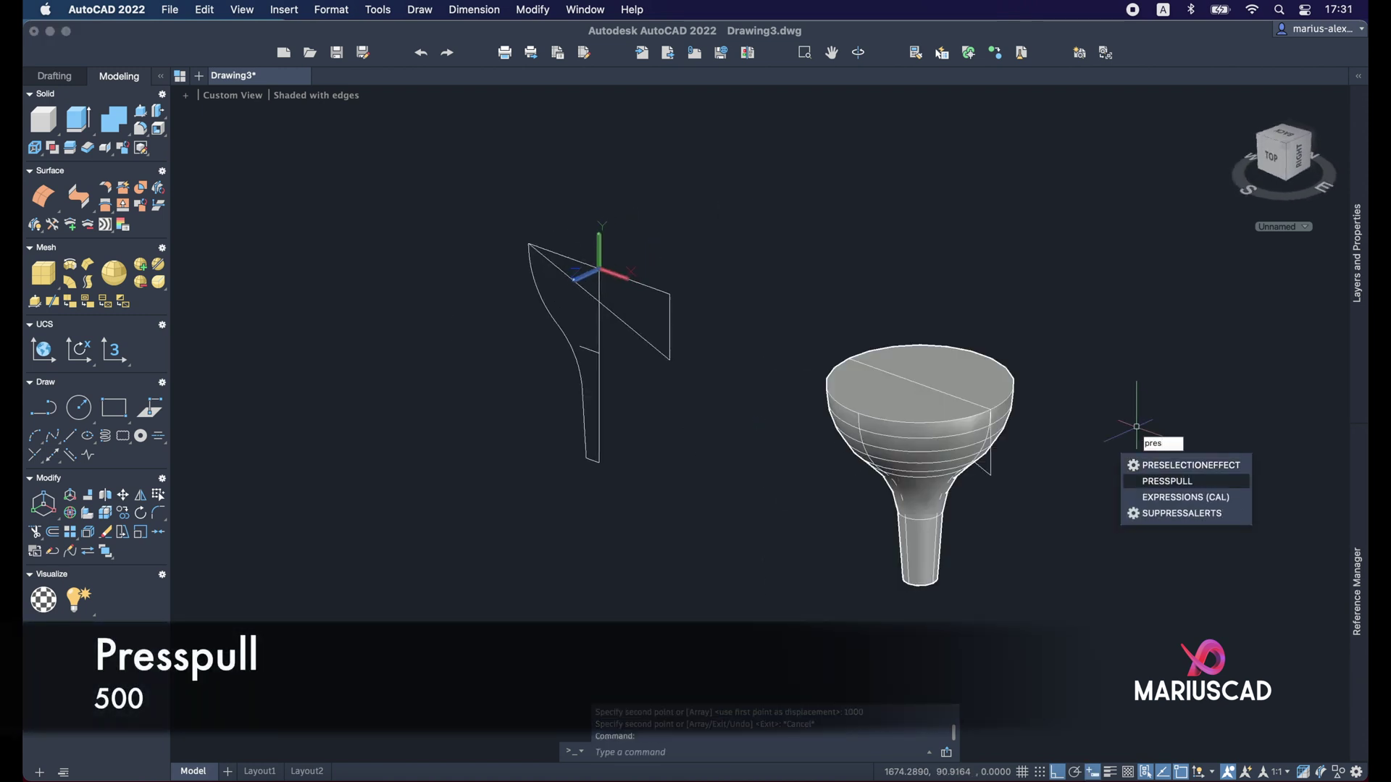
pyautogui.press('Return')
pyautogui.click(978, 453)
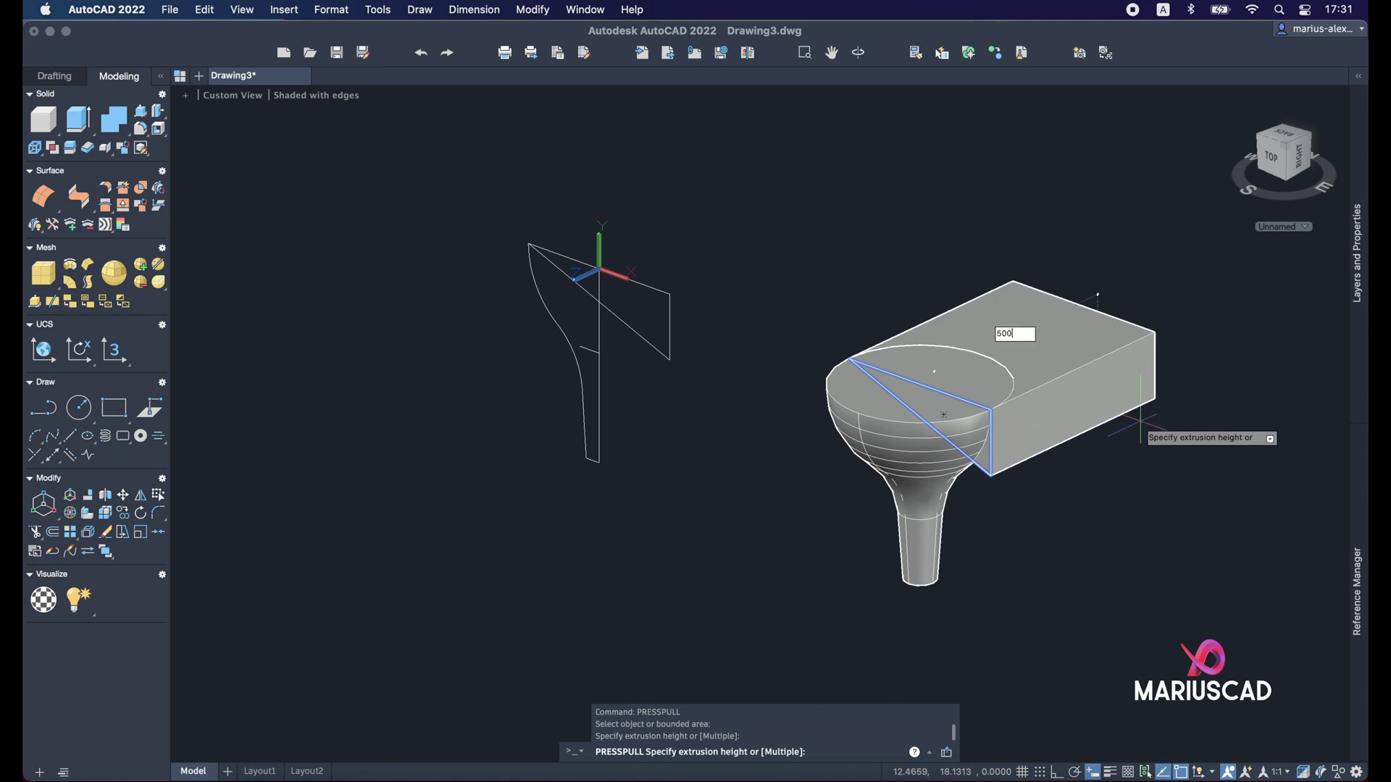
# Step: Undo the last move of the extruded wedge and move it 250 mm towards the front, centring it over the revolved solid
pyautogui.press('super+z')
pyautogui.click(1210, 437)
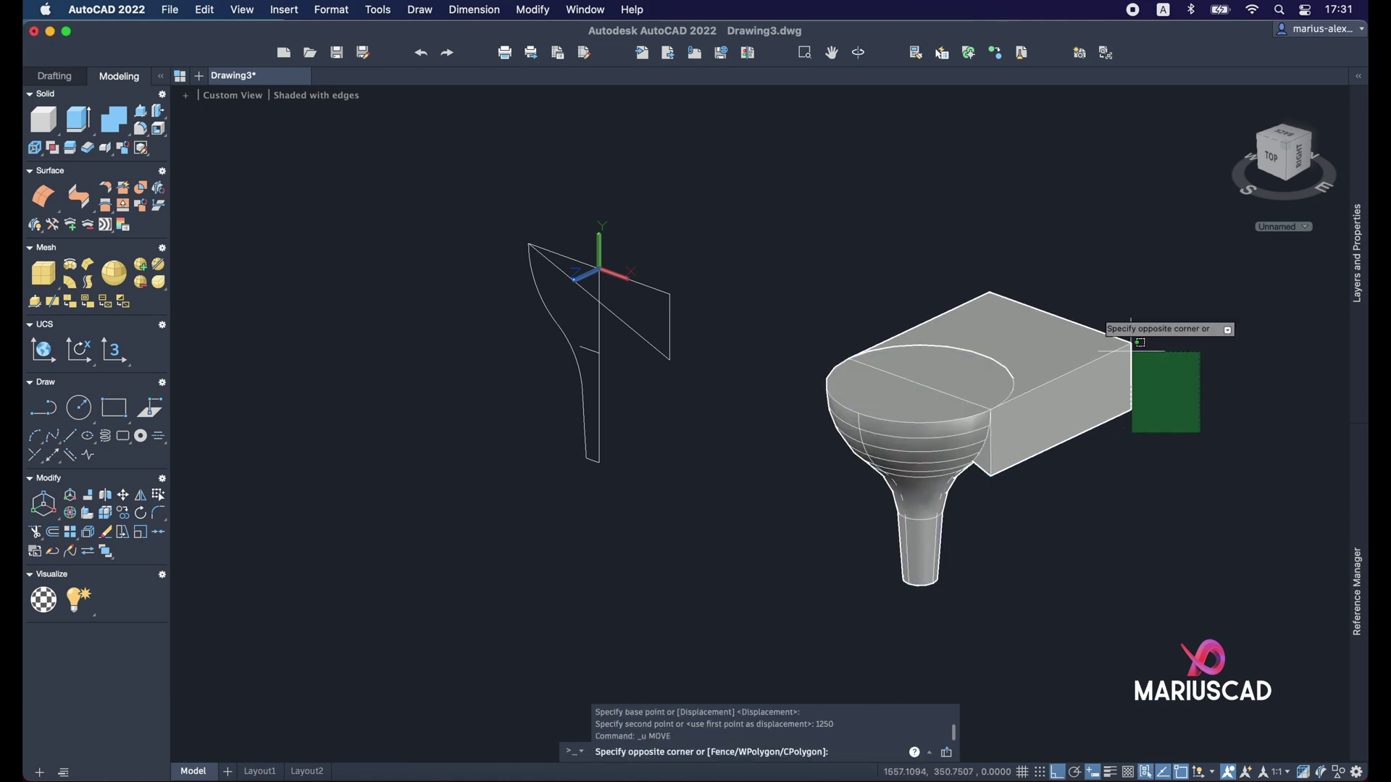
pyautogui.click(1123, 355)
pyautogui.write('m')
pyautogui.press('Return')
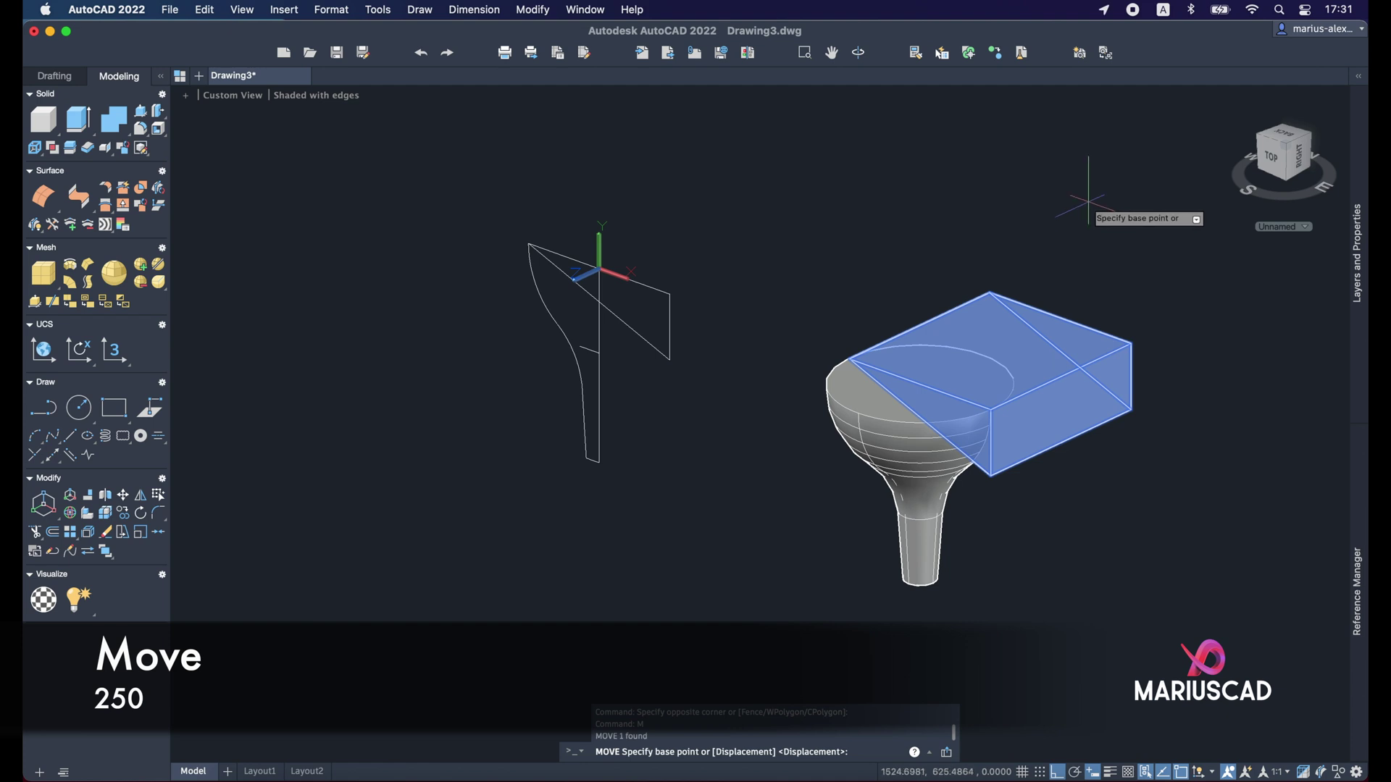
pyautogui.click(1036, 189)
pyautogui.write('250')
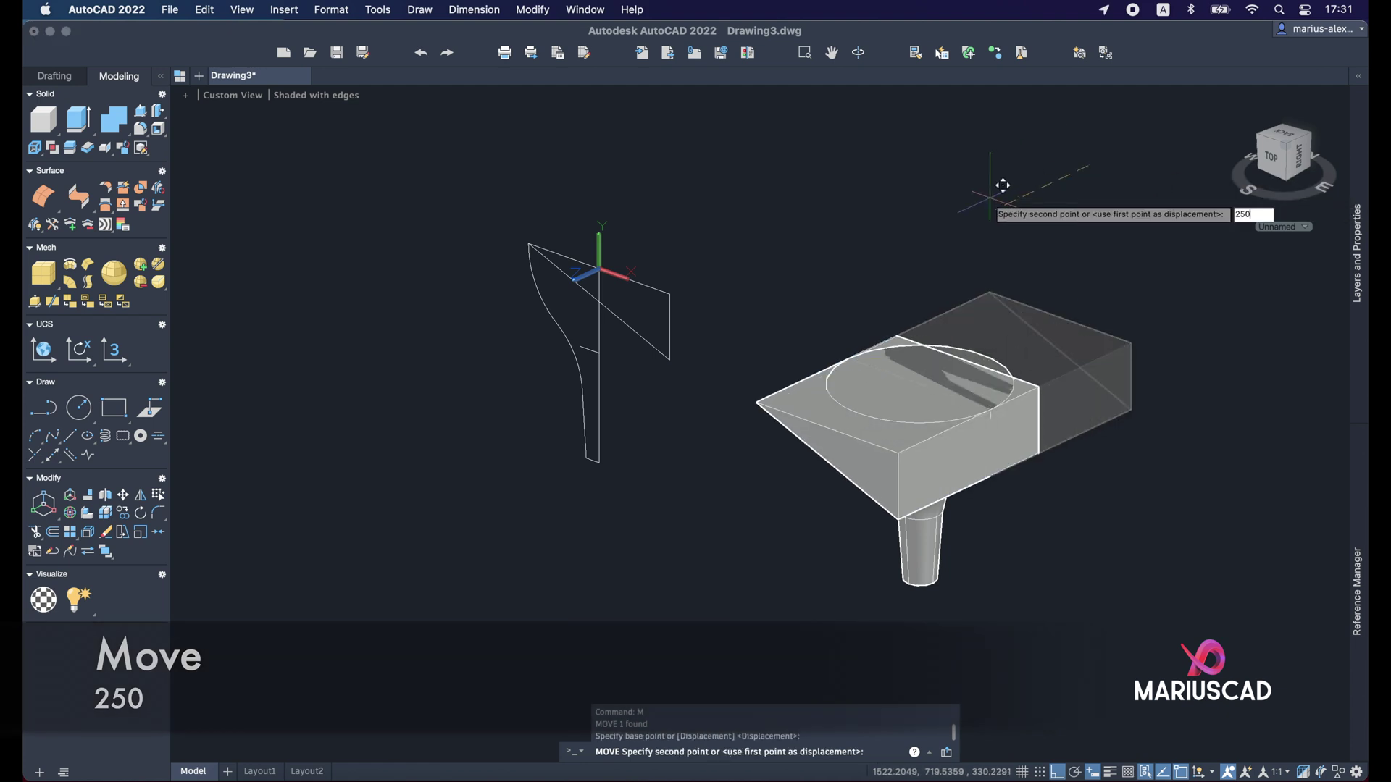
pyautogui.press('Return')
pyautogui.press('Escape')
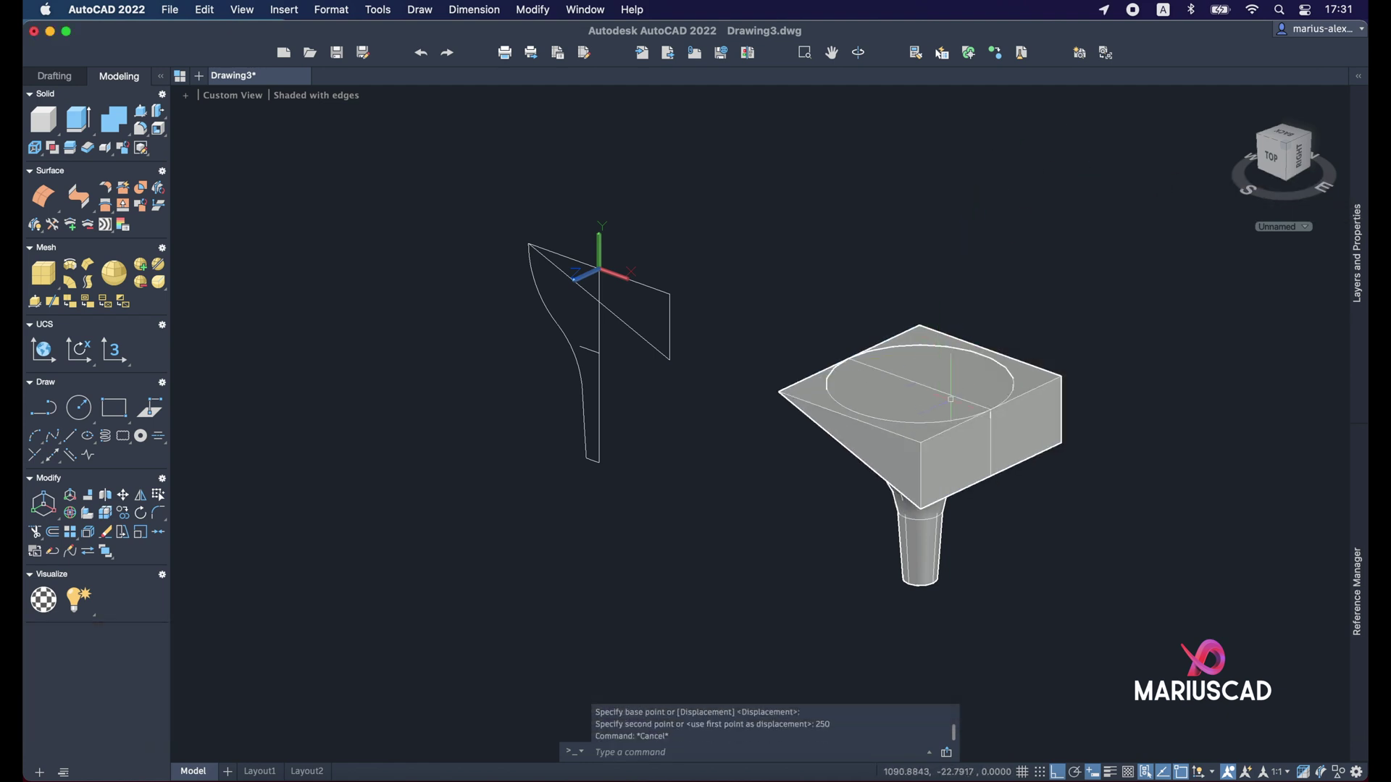
# Step: Switch the model's visual style to Shaded
pyautogui.moveTo(950, 399); pyautogui.dragTo(842, 417, button='middle')
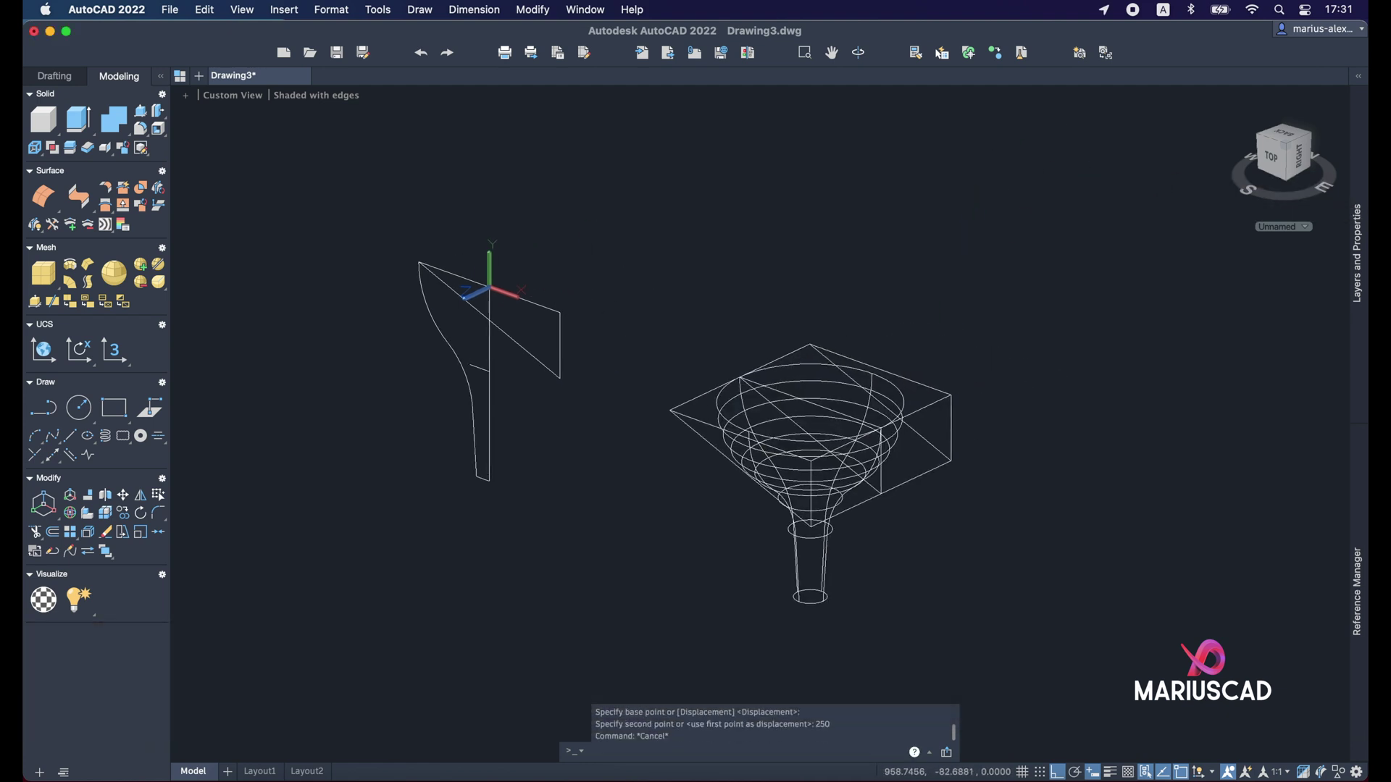
pyautogui.click(317, 101)
pyautogui.click(373, 208)
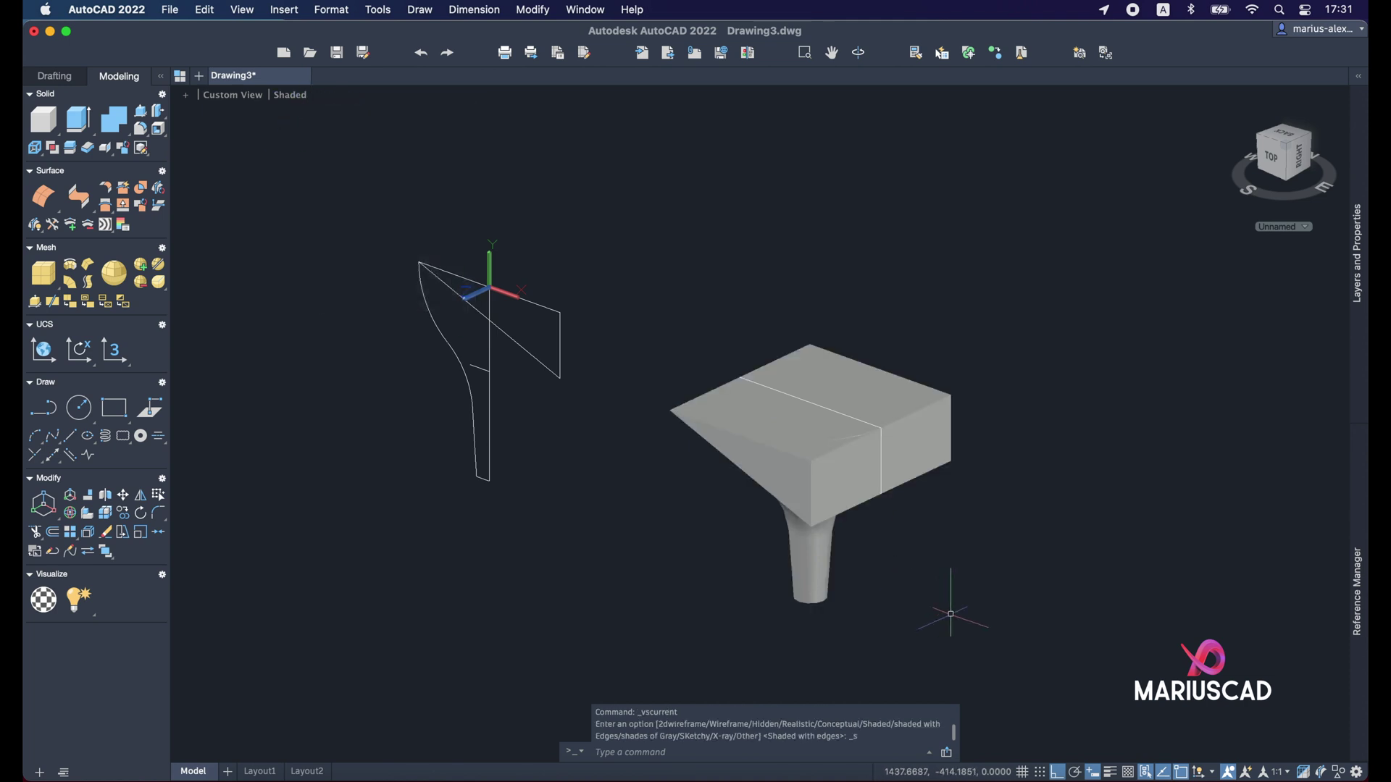
pyautogui.scroll(4, 923, 572)
pyautogui.moveTo(839, 501)
pyautogui.keyDown('shift'); pyautogui.mouseDown(button='middle')
pyautogui.moveTo(885, 484)
pyautogui.moveTo(887, 463)
pyautogui.mouseUp(button='middle'); pyautogui.keyUp('shift')
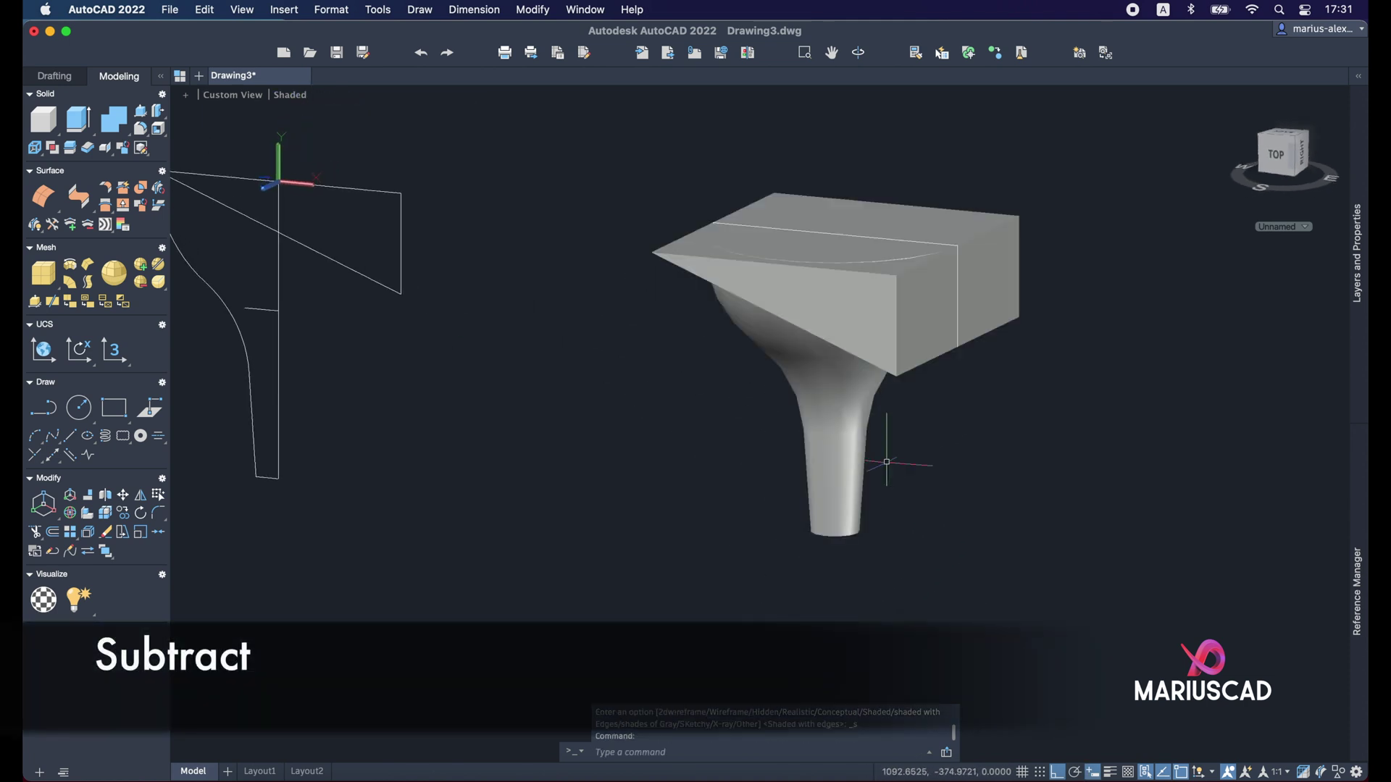
# Step: Subtract the extruded wedge from the revolved chair solid to give the seat a slanted top
pyautogui.press('Return')
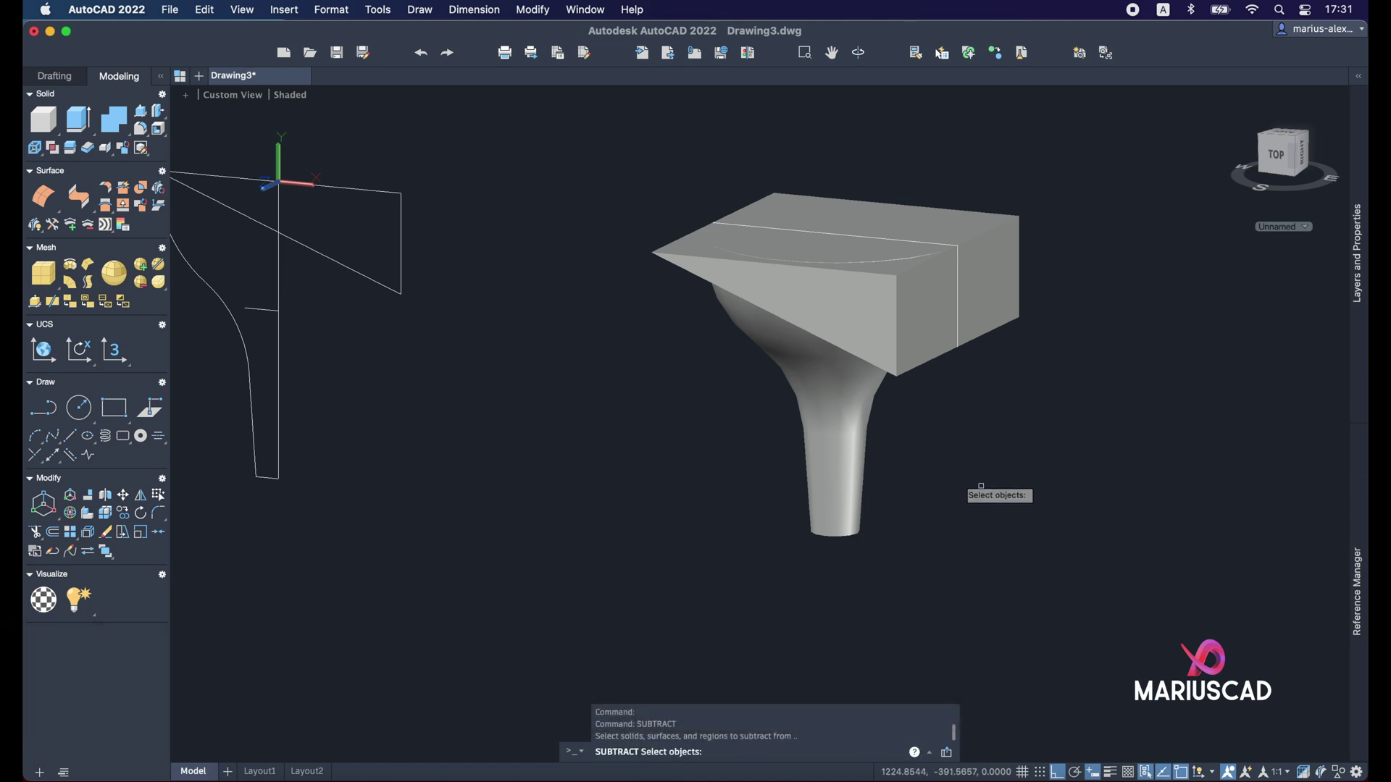
pyautogui.click(854, 423)
pyautogui.press('Return')
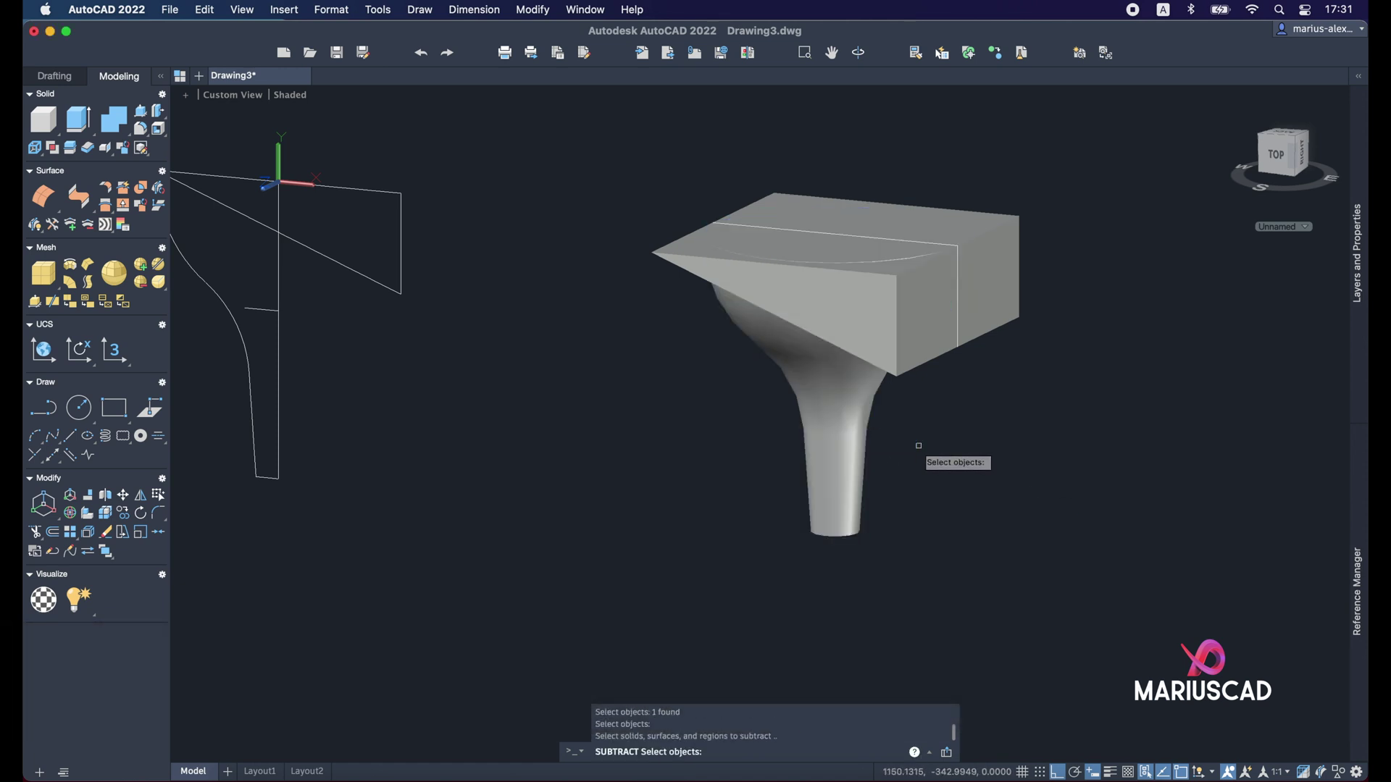
pyautogui.click(966, 314)
pyautogui.press('Return')
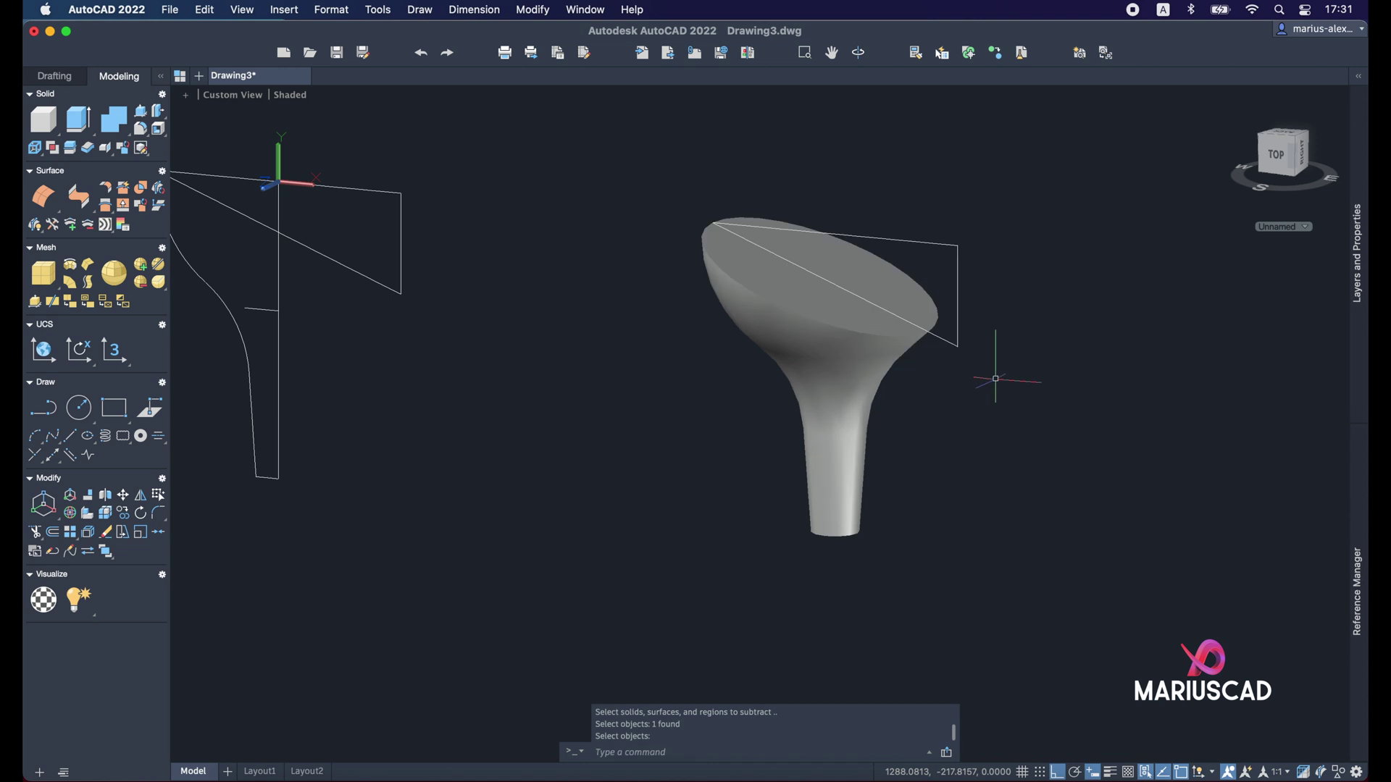
# Step: Create a sphere of radius 200 mm centred at 0,0 on the original profile, working in the top view
pyautogui.moveTo(971, 387)
pyautogui.mouseDown(button='middle')
pyautogui.moveTo(944, 470)
pyautogui.moveTo(933, 463)
pyautogui.mouseUp(button='middle')
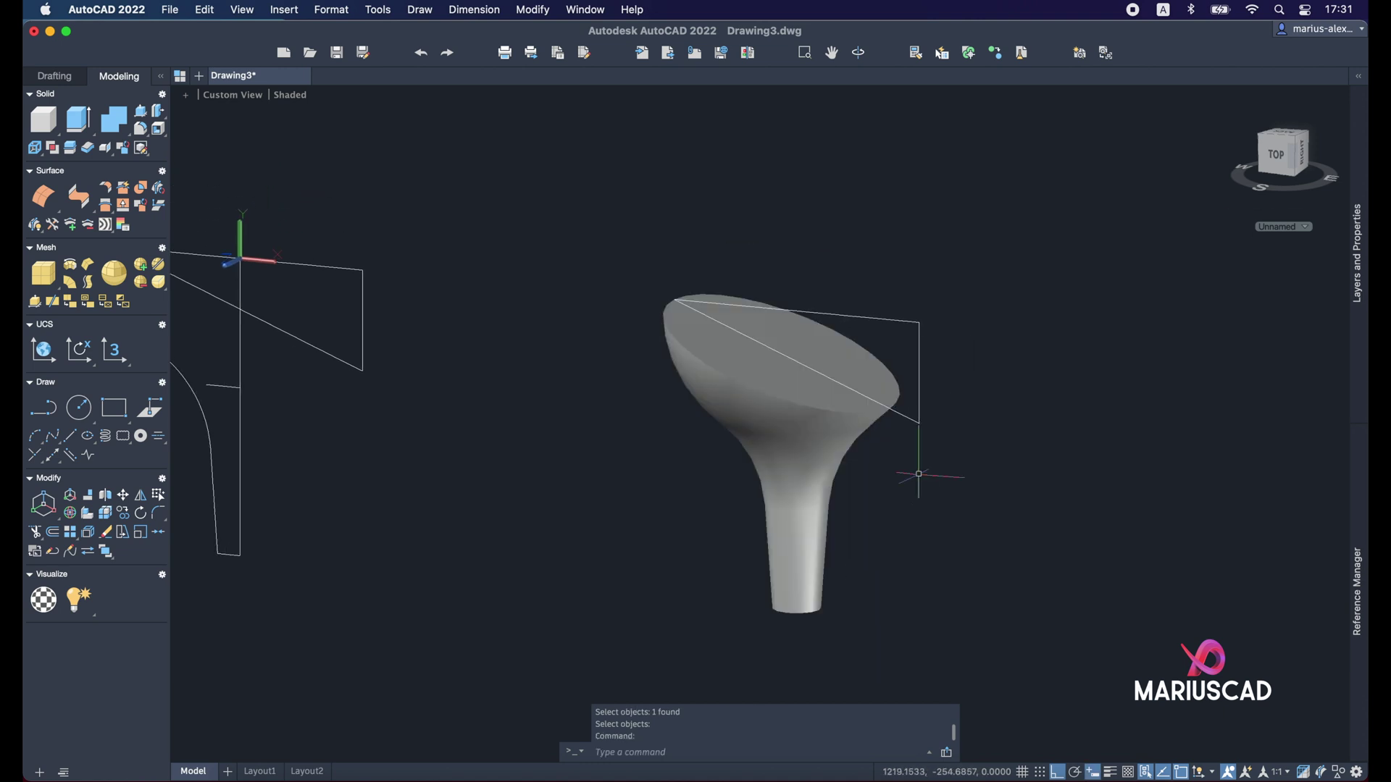
pyautogui.moveTo(919, 475)
pyautogui.keyDown('shift'); pyautogui.mouseDown(button='middle')
pyautogui.moveTo(1050, 460)
pyautogui.moveTo(1007, 468)
pyautogui.mouseUp(button='middle'); pyautogui.keyUp('shift')
pyautogui.click(1276, 149)
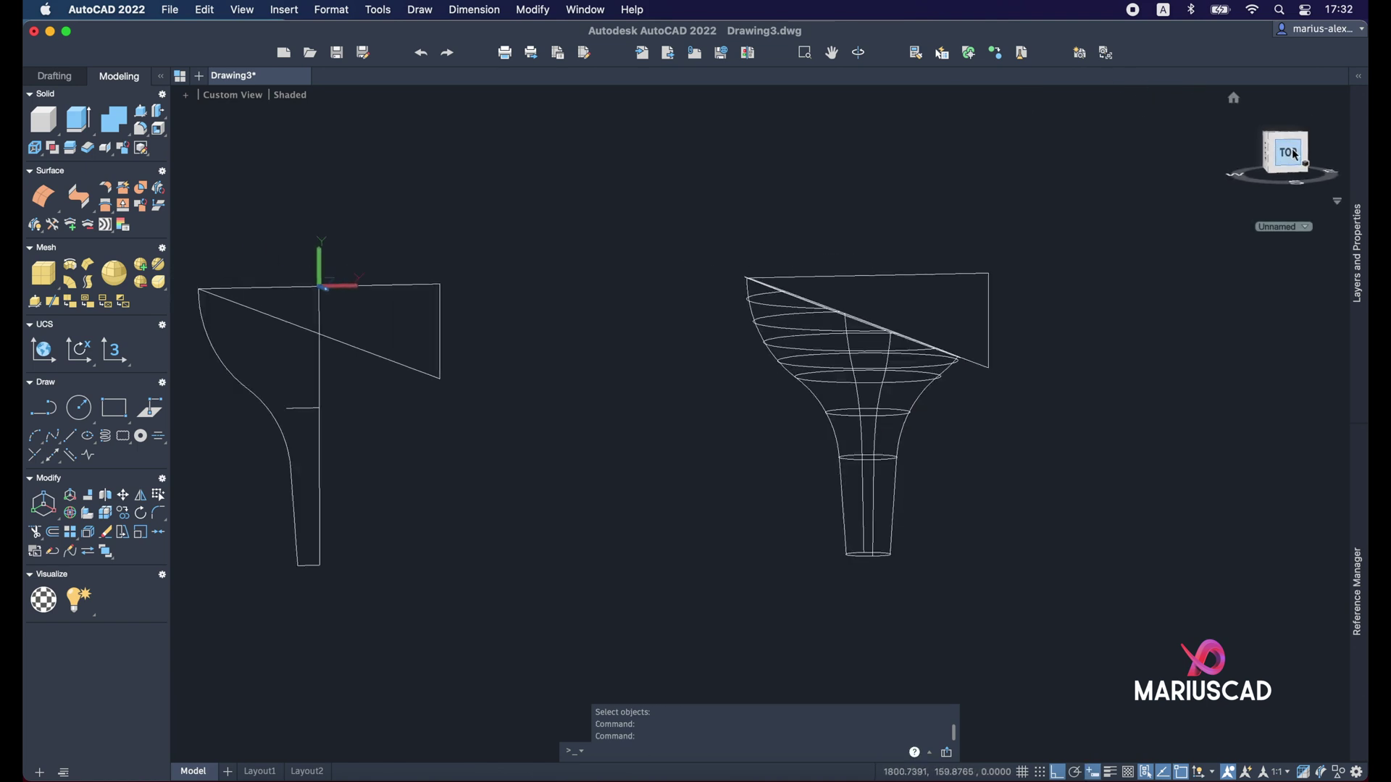
pyautogui.scroll(3, 658, 354)
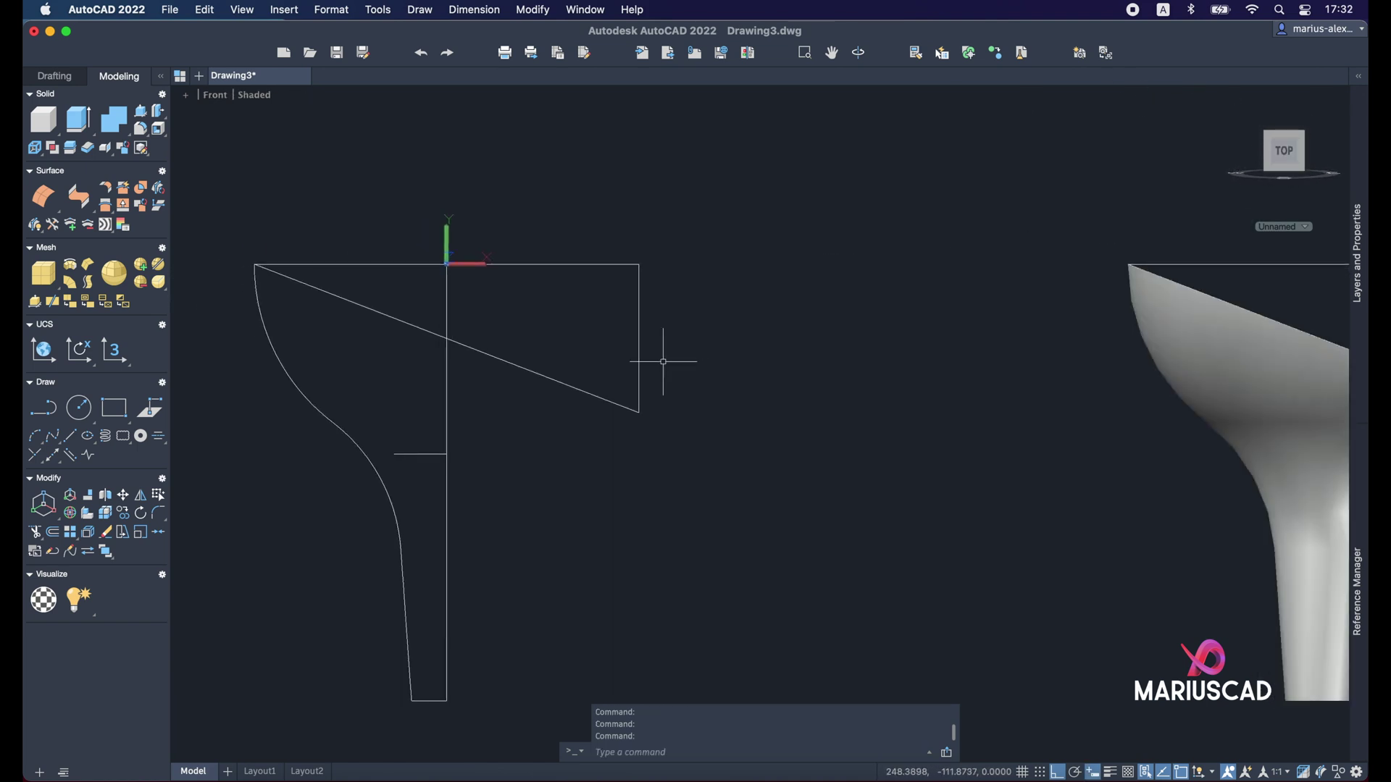
pyautogui.write('sphere')
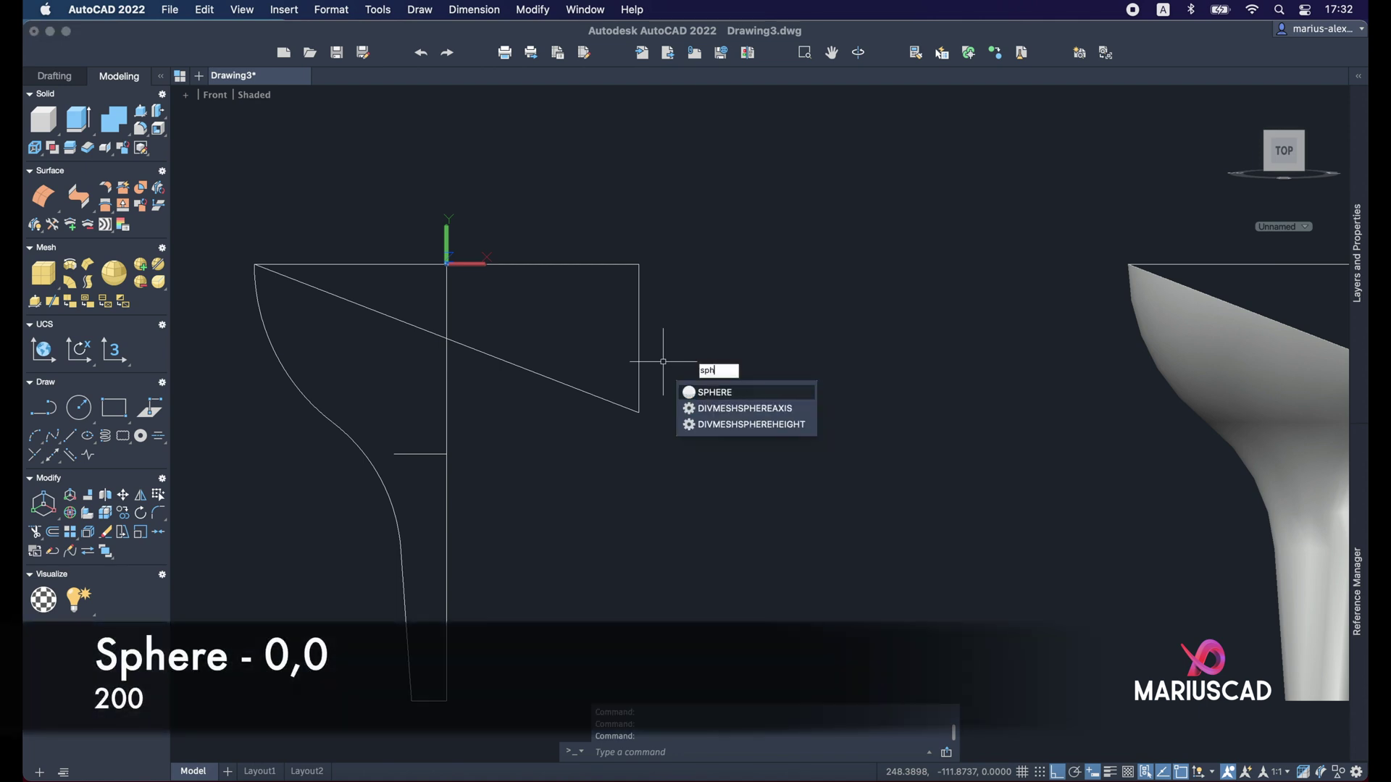
pyautogui.press('Return')
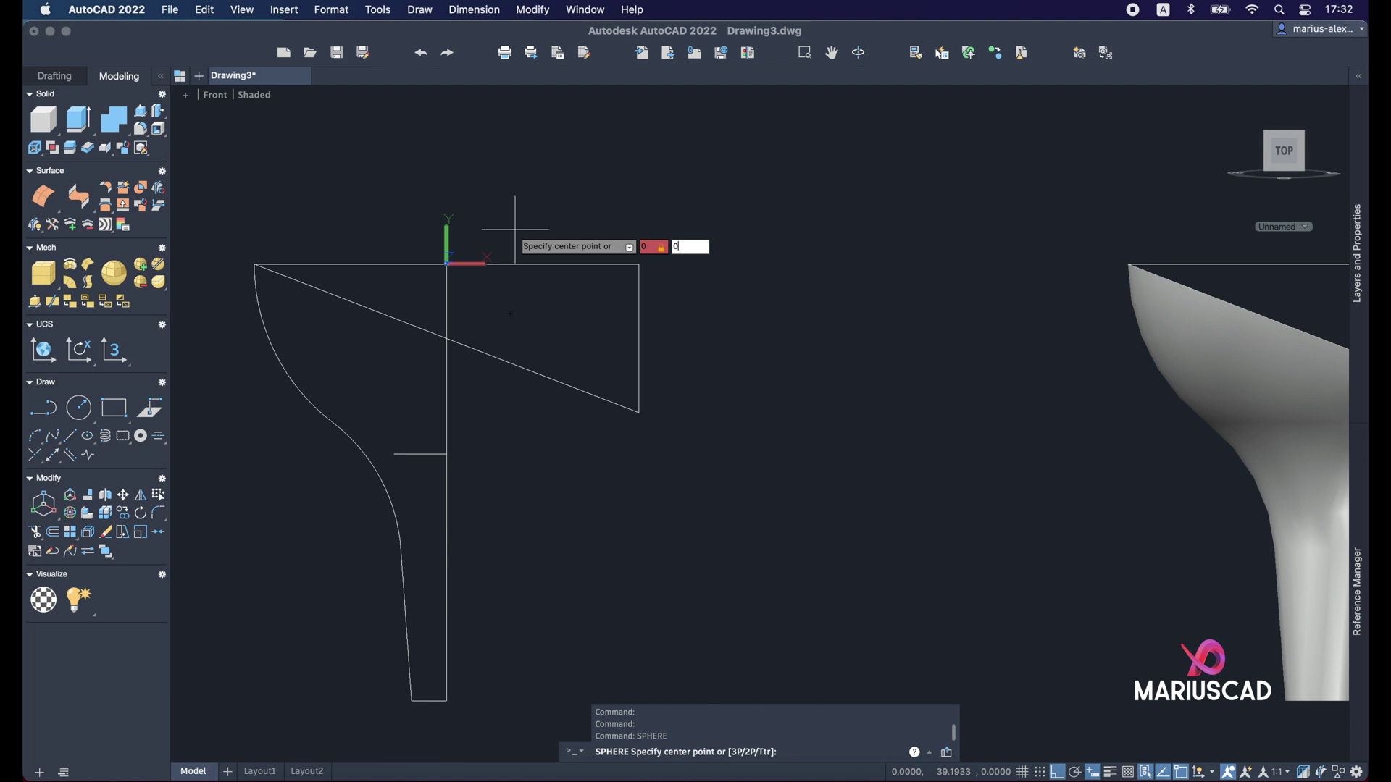
pyautogui.press('Return')
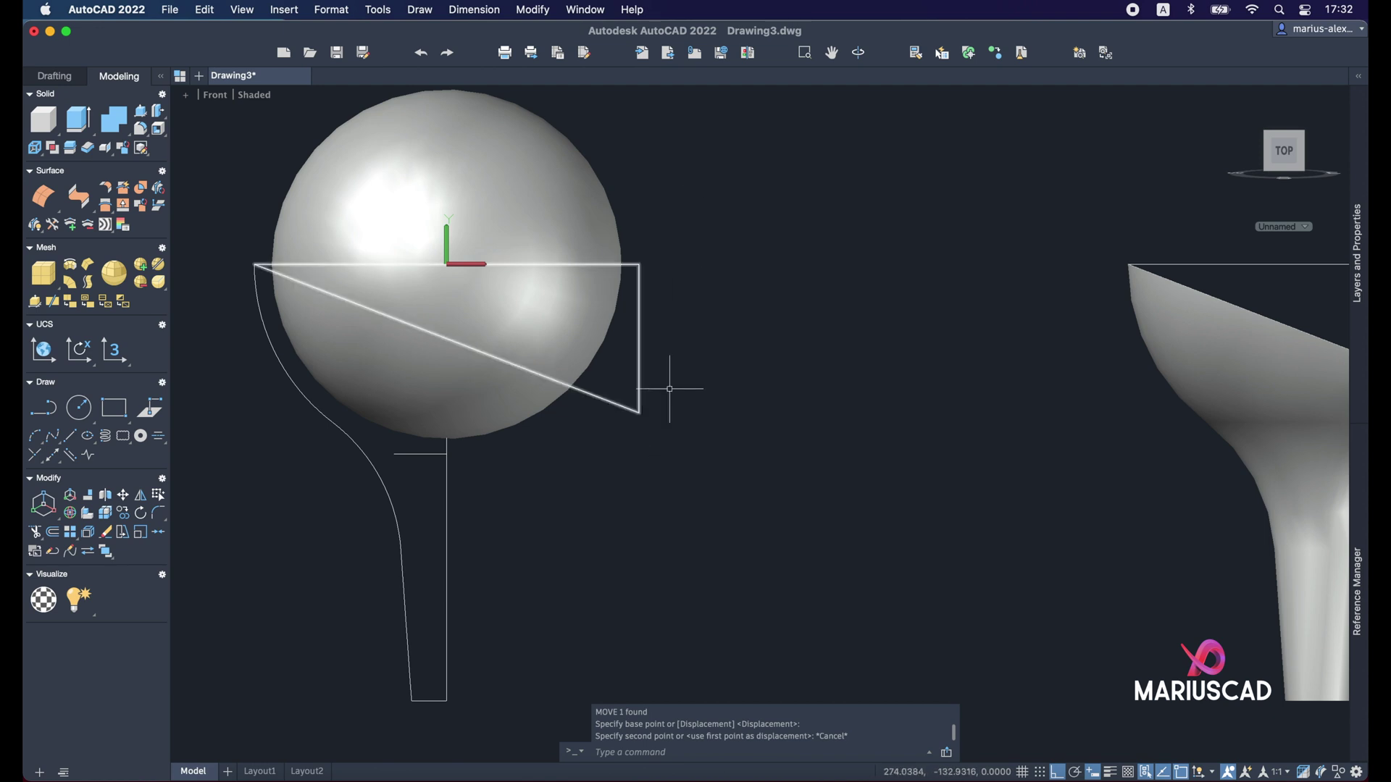
# Step: Draw a horizontal line about 123 mm long to the right from the lower corner of the original triangle
pyautogui.press('Return')
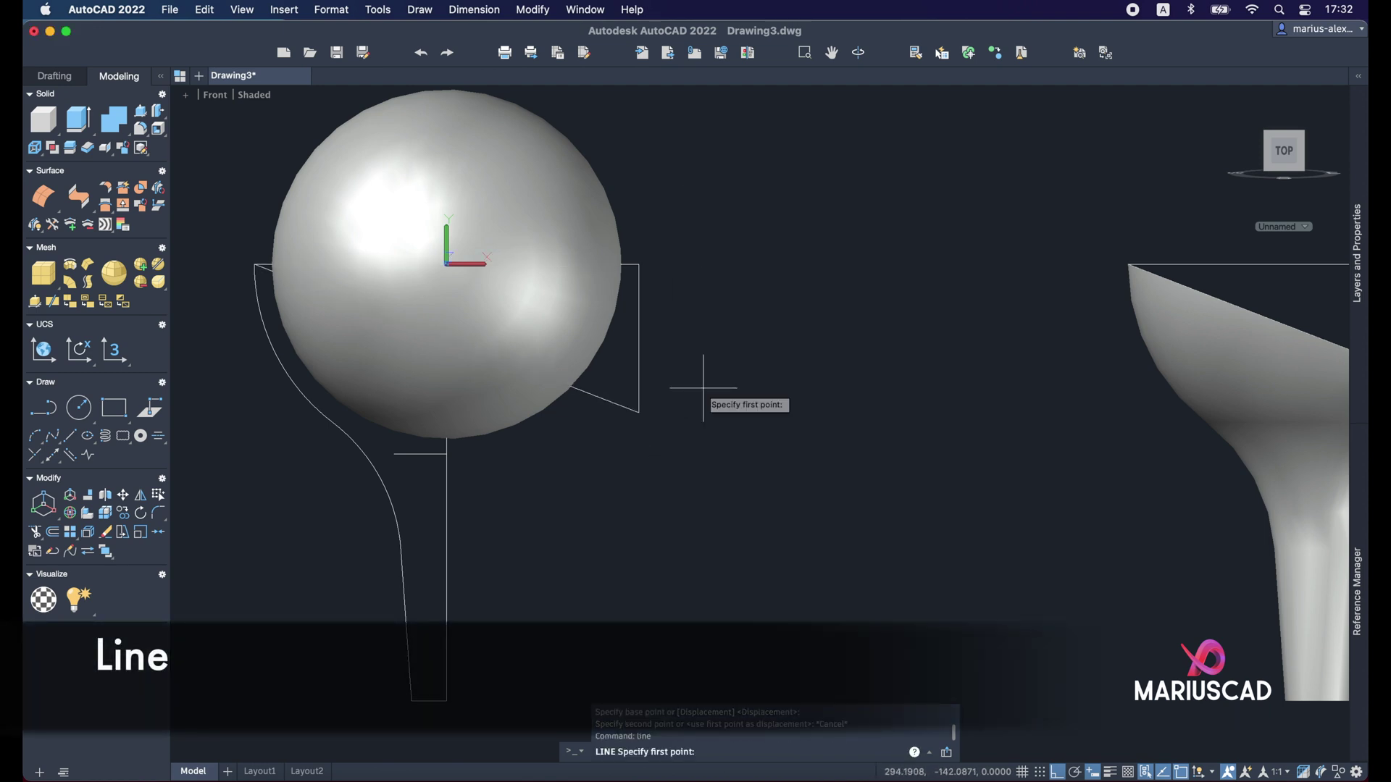
pyautogui.click(639, 411)
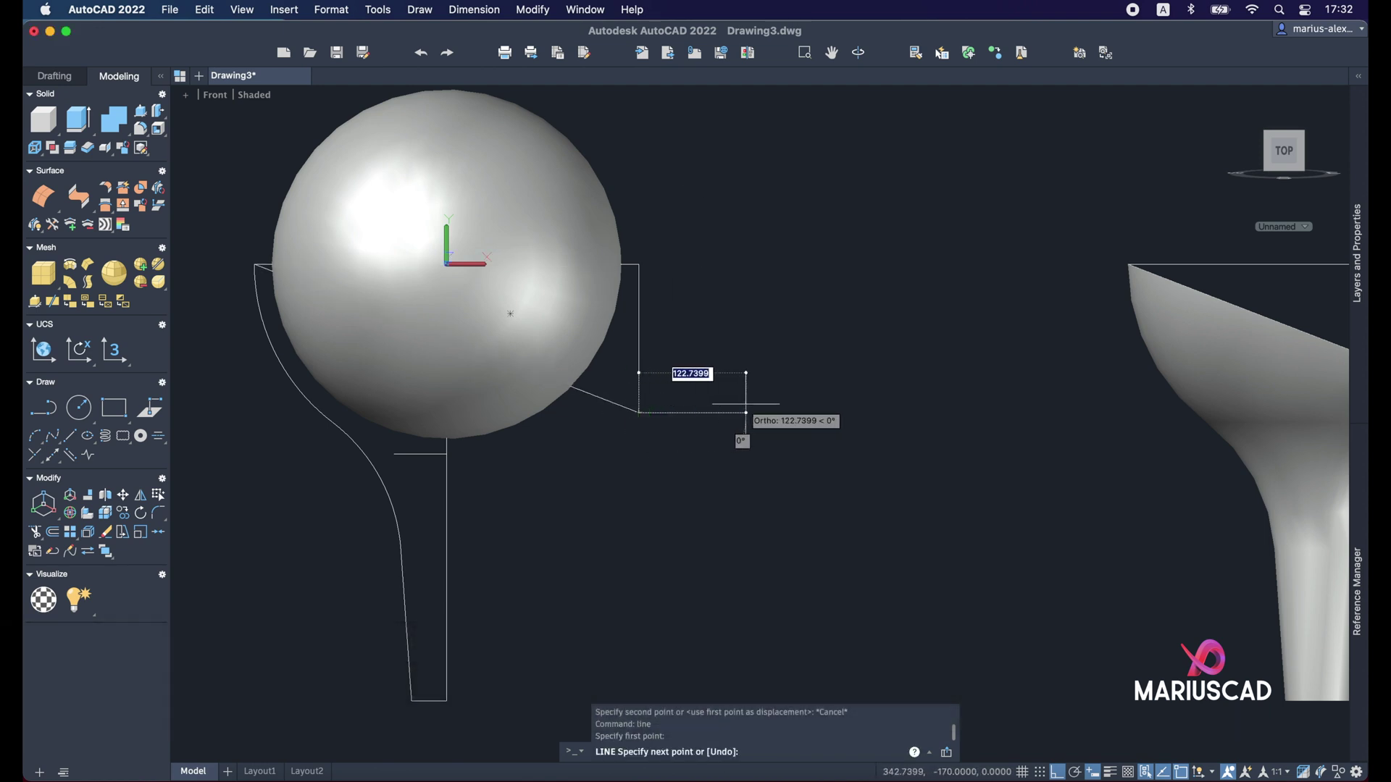
pyautogui.click(746, 404)
pyautogui.press('Escape')
pyautogui.click(712, 435)
pyautogui.press('Escape')
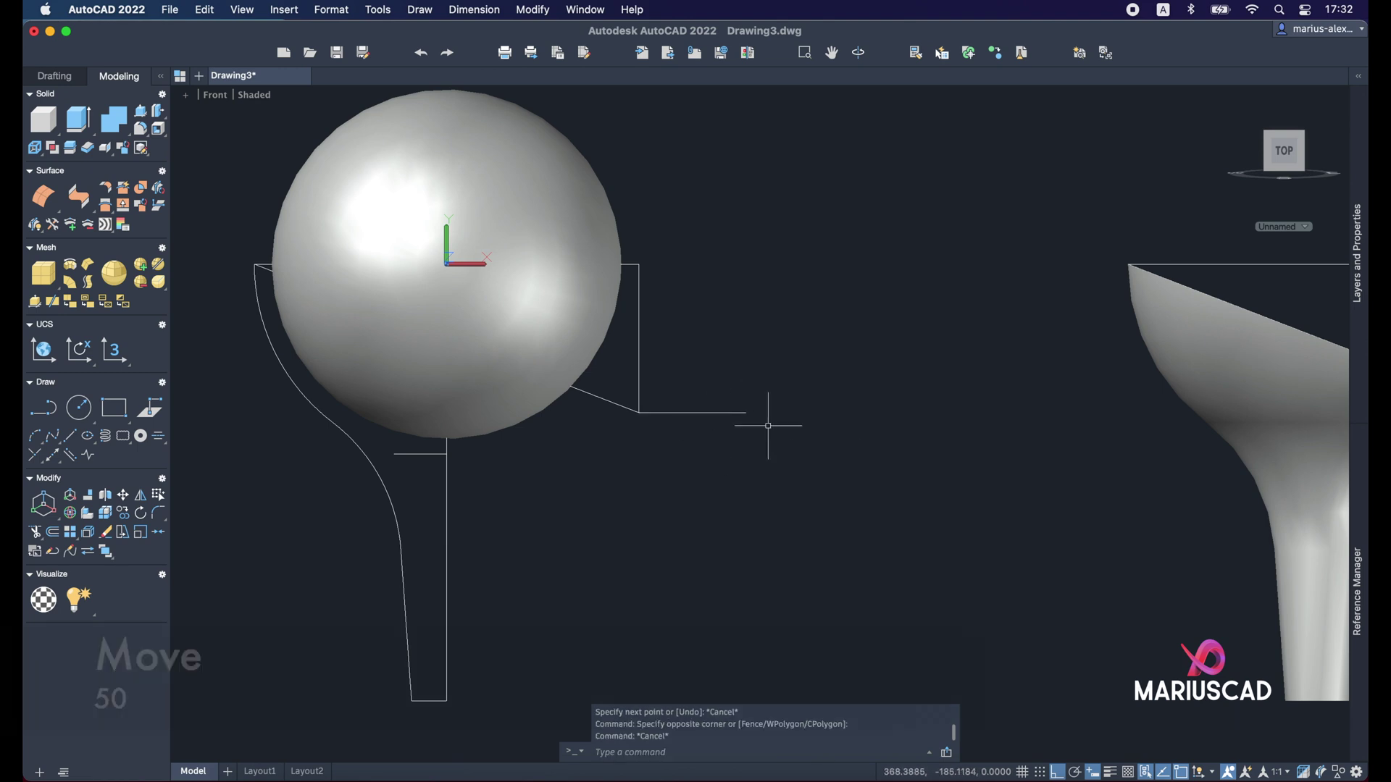
# Step: Move the short horizontal line 50 mm upwards
pyautogui.click(727, 428)
pyautogui.click(680, 378)
pyautogui.write('m')
pyautogui.press('Return')
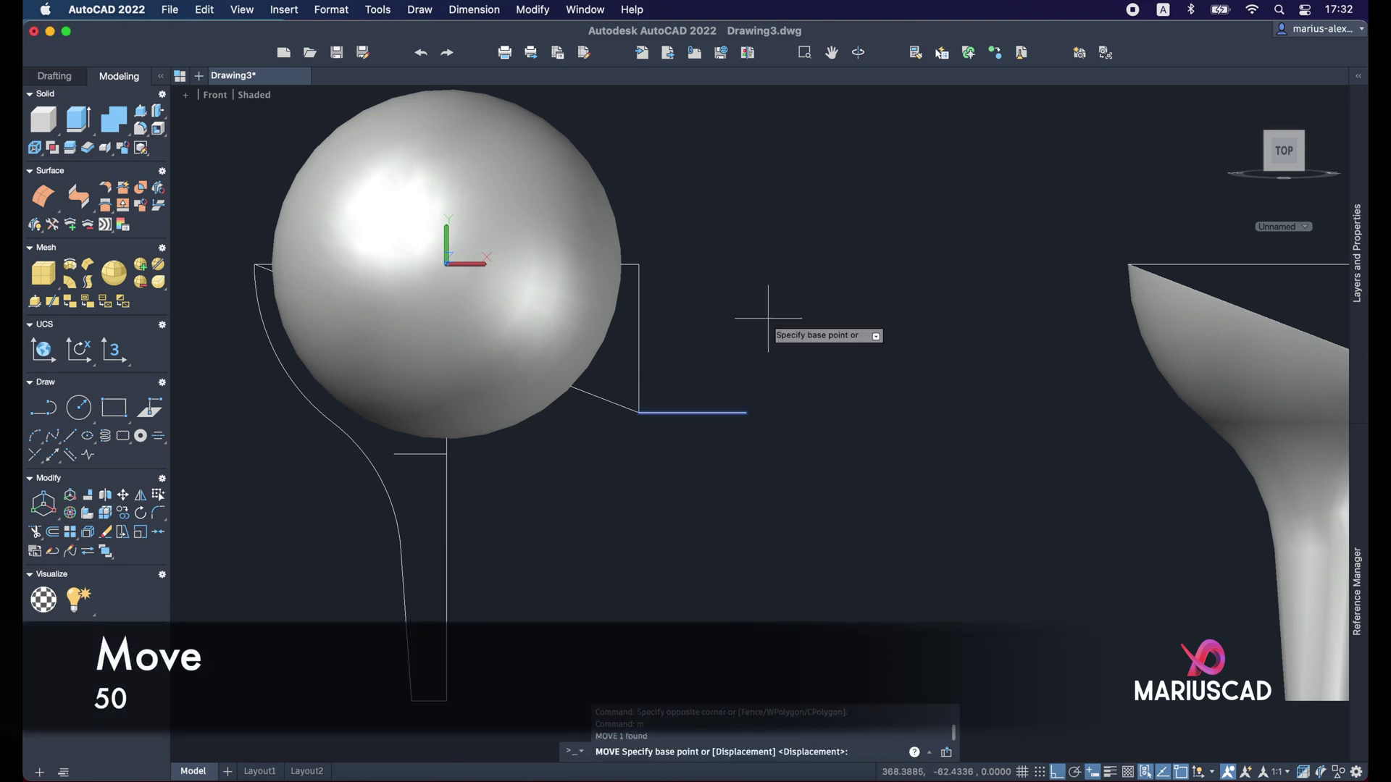
pyautogui.click(789, 428)
pyautogui.write('50')
pyautogui.press('Return')
pyautogui.press('Escape')
# Step: Slice the sphere horizontally at the height of the short line, keeping only the upper part
pyautogui.write('slice')
pyautogui.press('Return')
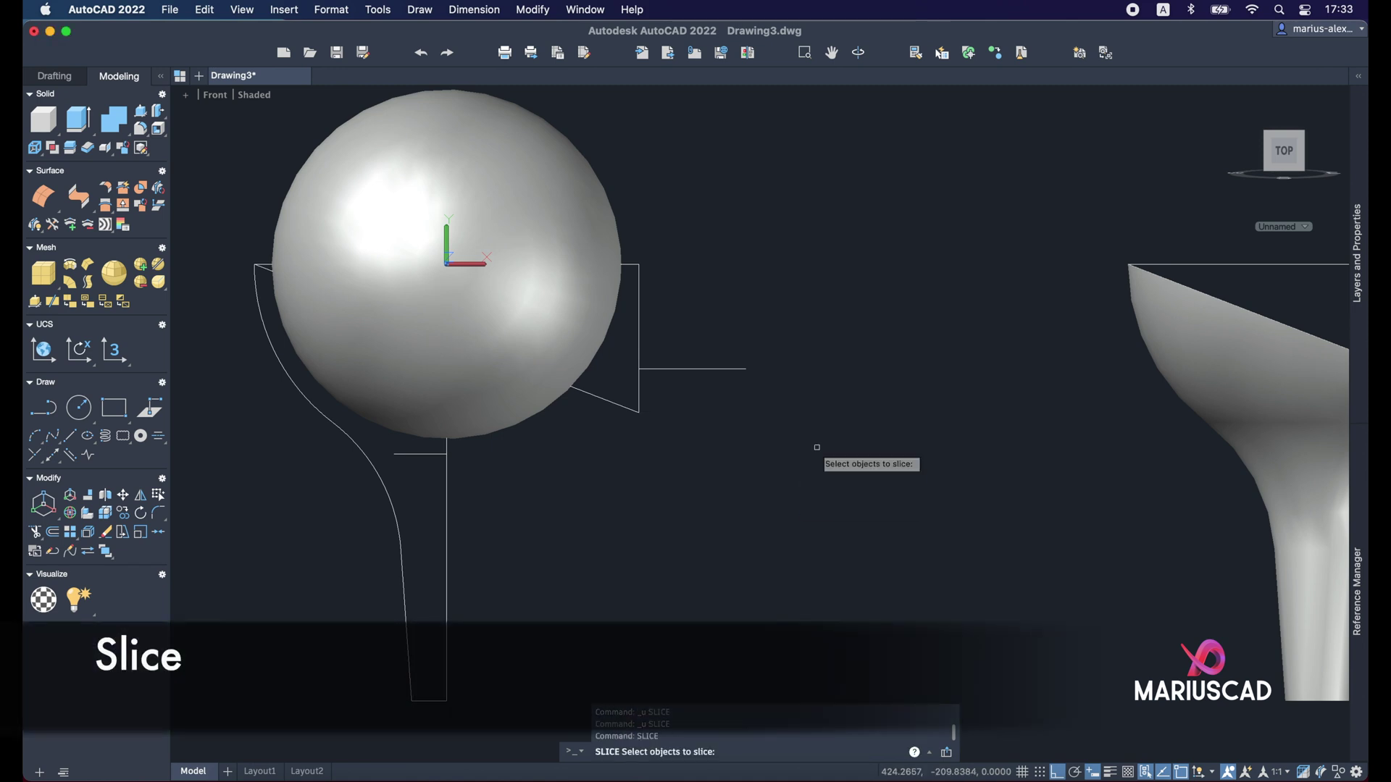
pyautogui.click(515, 317)
pyautogui.press('Return')
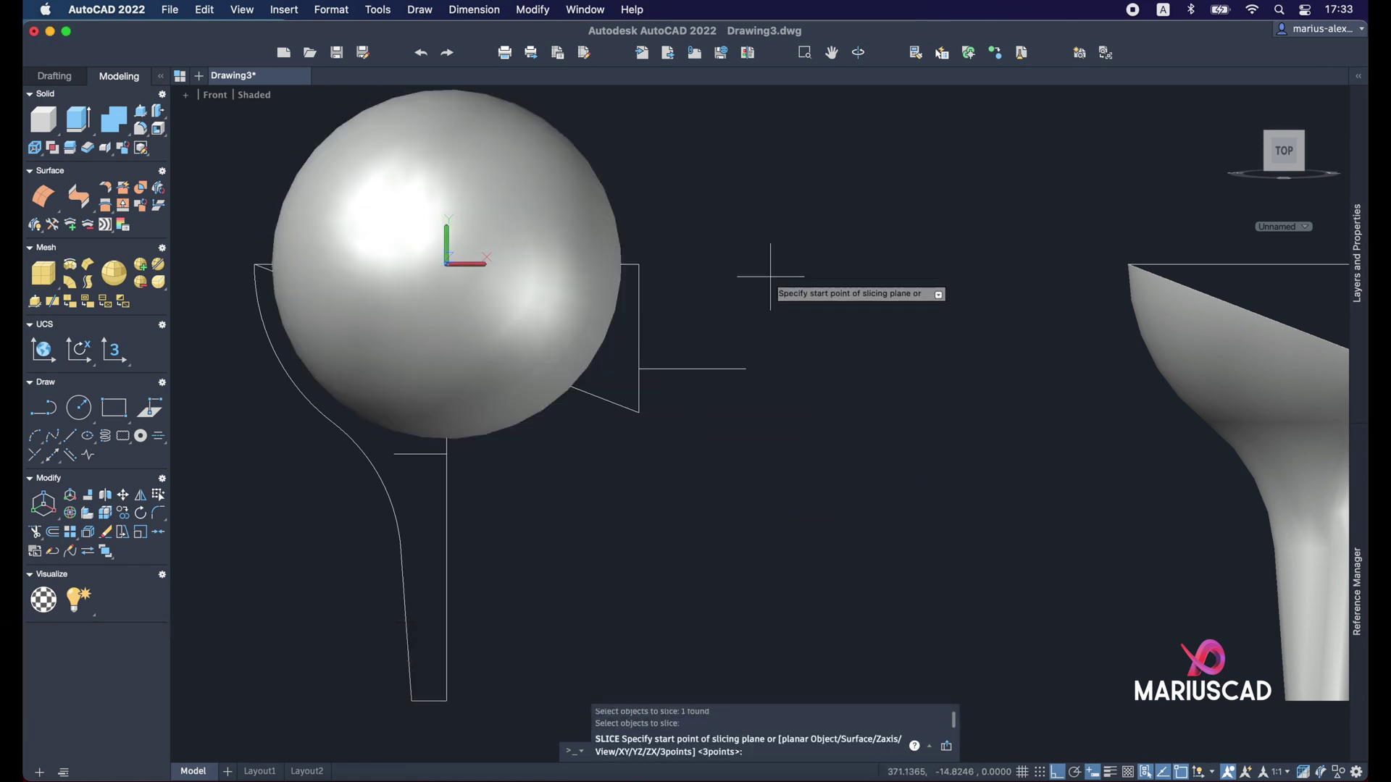
pyautogui.click(639, 369)
pyautogui.click(247, 369)
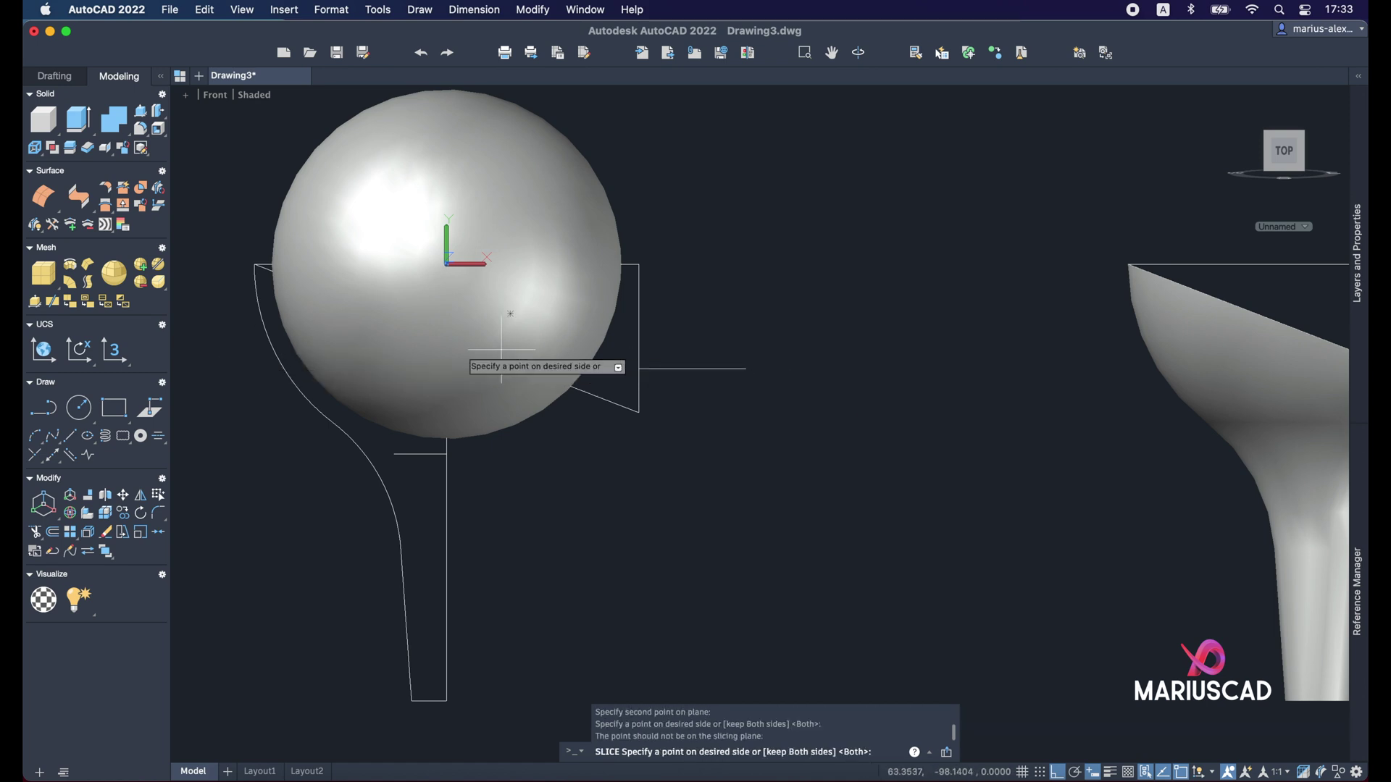
pyautogui.click(243, 355)
pyautogui.press('Escape')
# Step: Move the sliced sphere 1000 mm to the right, onto the chair solid
pyautogui.moveTo(739, 320)
pyautogui.keyDown('shift'); pyautogui.mouseDown(button='middle')
pyautogui.moveTo(594, 392)
pyautogui.moveTo(757, 261)
pyautogui.moveTo(807, 388)
pyautogui.moveTo(800, 335)
pyautogui.mouseUp(button='middle'); pyautogui.keyUp('shift')
pyautogui.scroll(-5, 800, 335)
pyautogui.click(620, 370)
pyautogui.write('m')
pyautogui.press('Return')
pyautogui.click(650, 245)
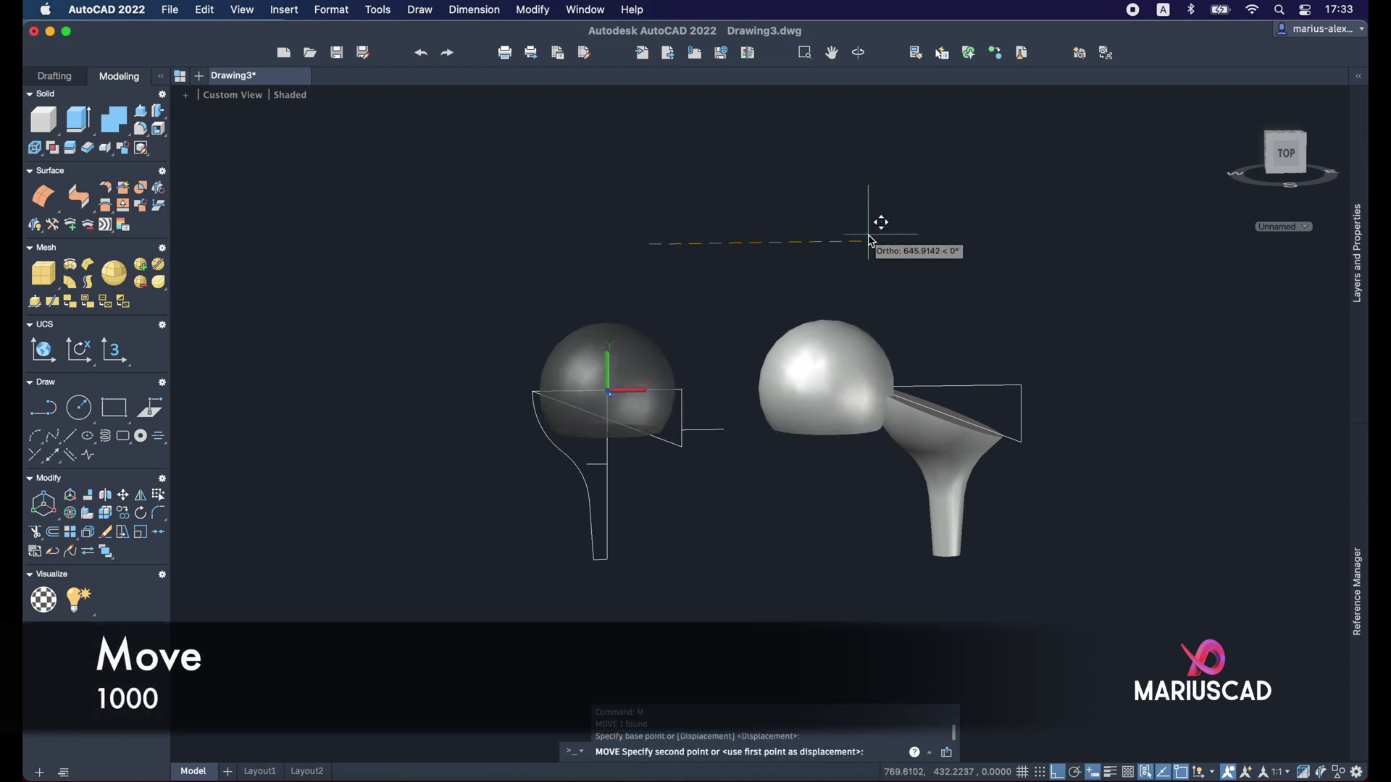
pyautogui.write('1000')
pyautogui.press('Return')
pyautogui.press('Escape')
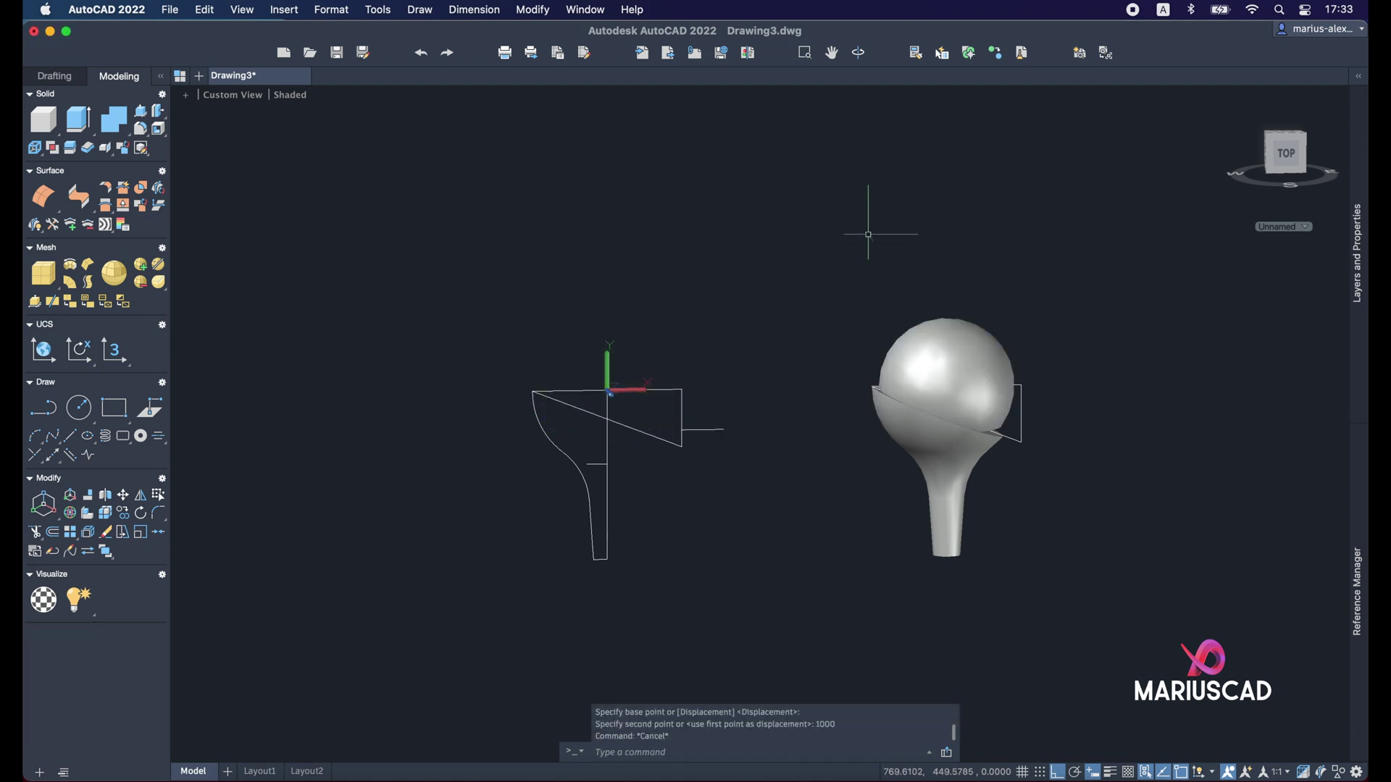
# Step: Delete the copied triangle polyline at the chair solid
pyautogui.scroll(5, 940, 489)
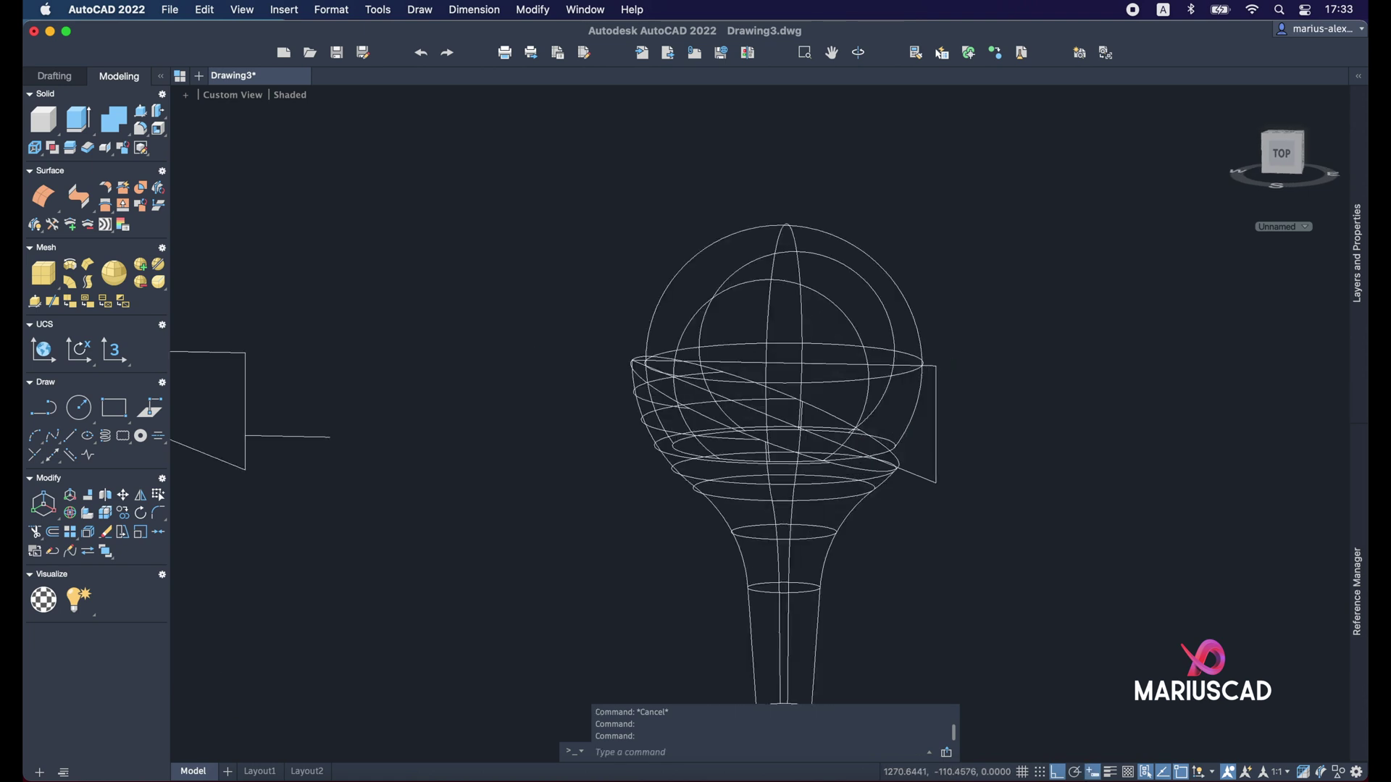
pyautogui.click(940, 489)
pyautogui.click(922, 465)
pyautogui.press('Delete')
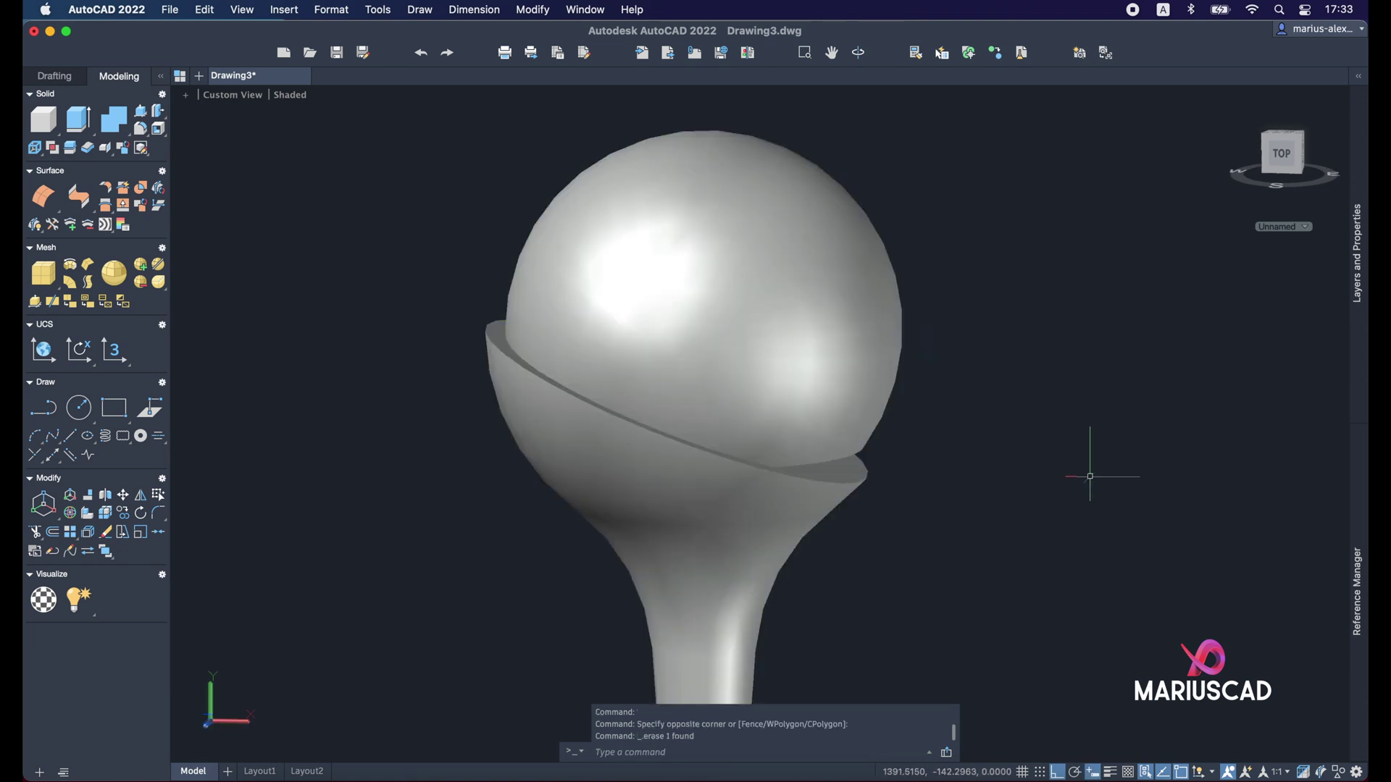
# Step: Subtract the sliced sphere from the chair solid to hollow out the seat
pyautogui.write('subtract')
pyautogui.press('Return')
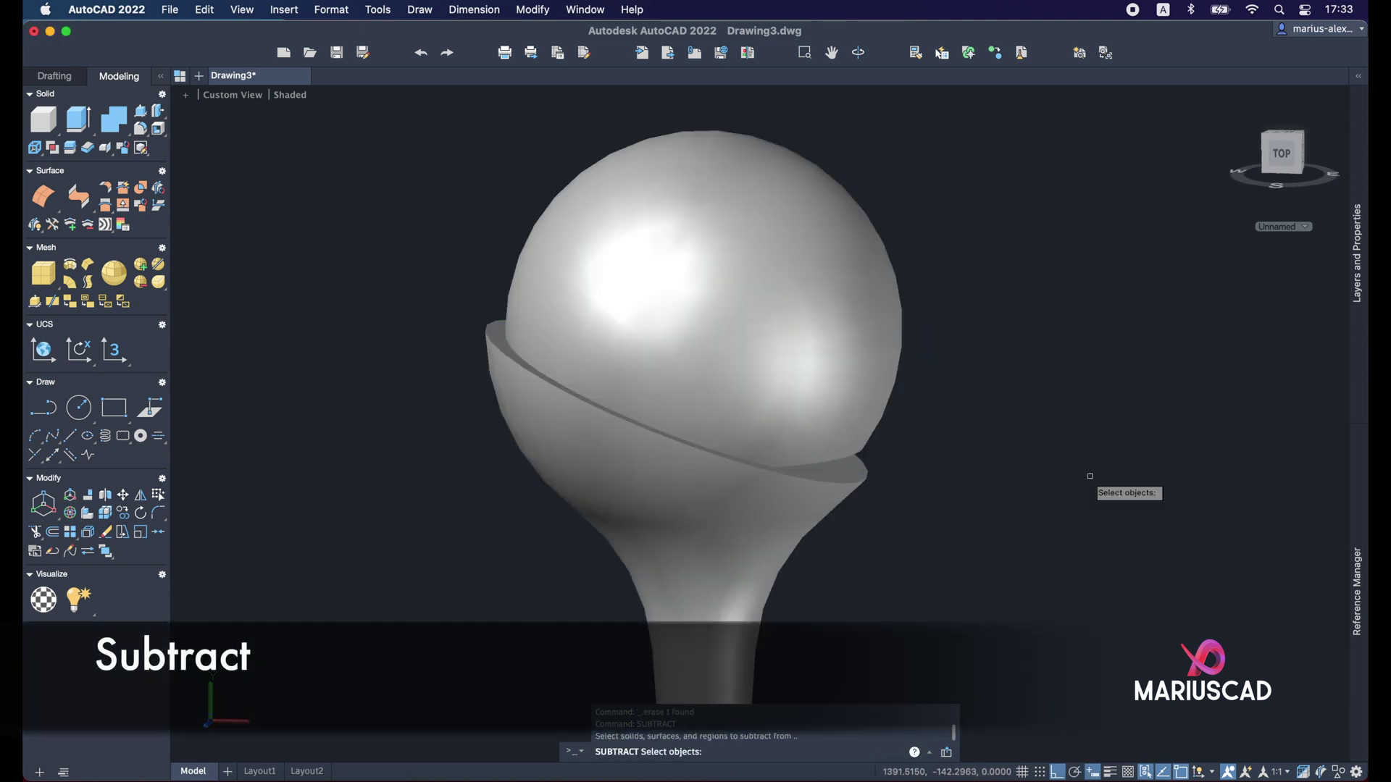
pyautogui.click(668, 500)
pyautogui.press('Return')
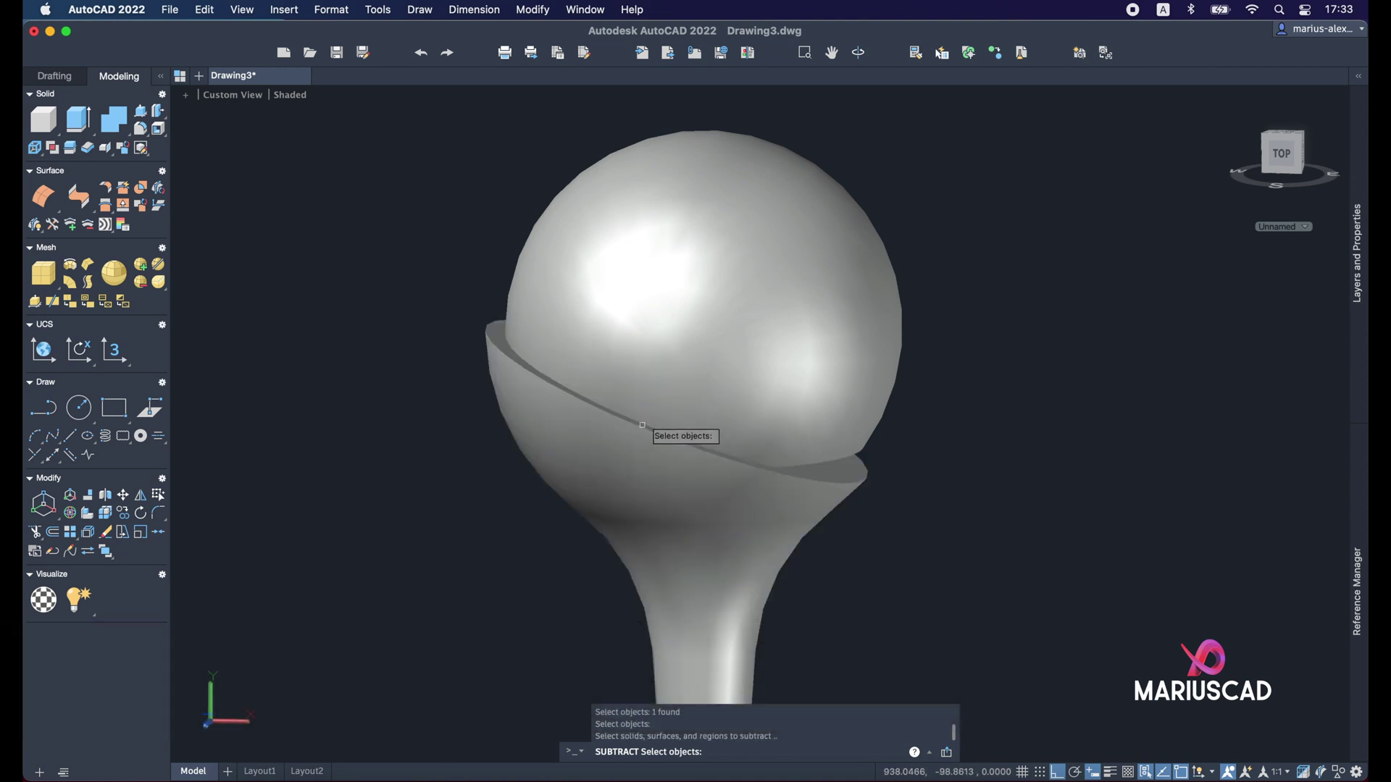
pyautogui.click(684, 375)
pyautogui.press('Return')
pyautogui.keyDown('shift'); pyautogui.moveTo(978, 276); pyautogui.dragTo(956, 486, button='middle'); pyautogui.keyUp('shift')
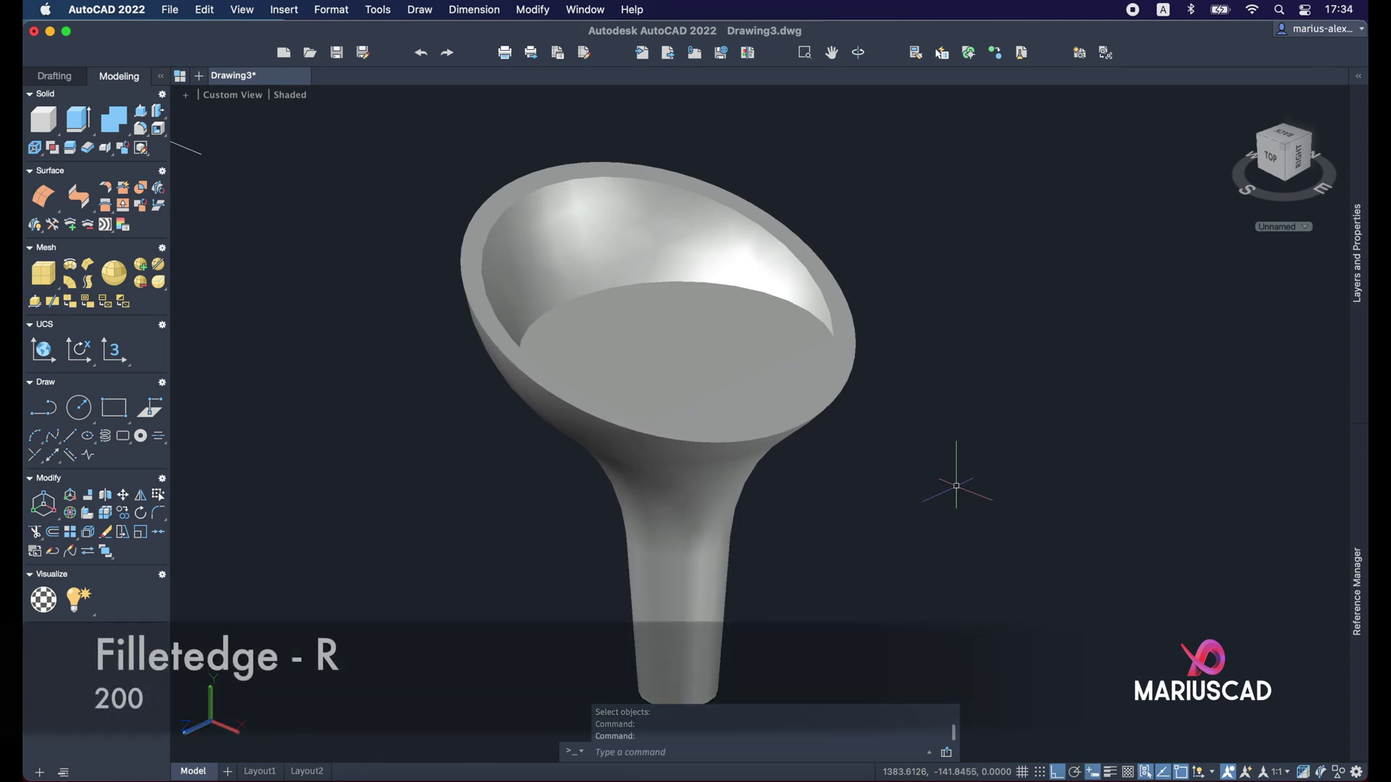
# Step: Fillet the straight edge at the front of the flat seat base with a radius of 200 mm
pyautogui.write('fillet')
pyautogui.press('Down')
pyautogui.press('Return')
pyautogui.write('r')
pyautogui.press('Return')
pyautogui.write('200')
pyautogui.press('Return')
pyautogui.moveTo(770, 357)
pyautogui.keyDown('shift'); pyautogui.mouseDown(button='middle')
pyautogui.moveTo(724, 432)
pyautogui.moveTo(777, 378)
pyautogui.mouseUp(button='middle'); pyautogui.keyUp('shift')
pyautogui.click(783, 358)
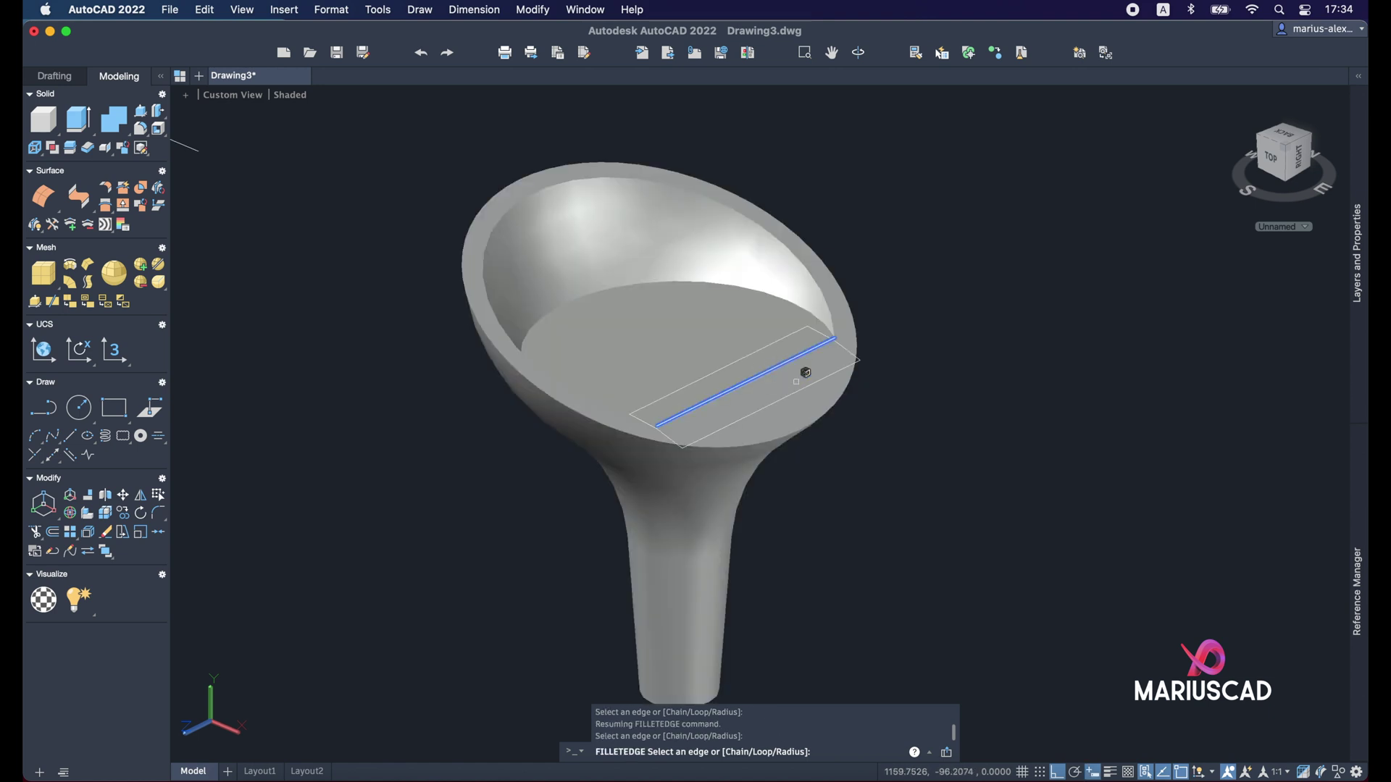
pyautogui.press('Return')
pyautogui.moveTo(922, 399)
pyautogui.keyDown('shift'); pyautogui.mouseDown(button='middle')
pyautogui.moveTo(891, 425)
pyautogui.moveTo(909, 422)
pyautogui.mouseUp(button='middle'); pyautogui.keyUp('shift')
pyautogui.press('Escape')
pyautogui.press('Escape')
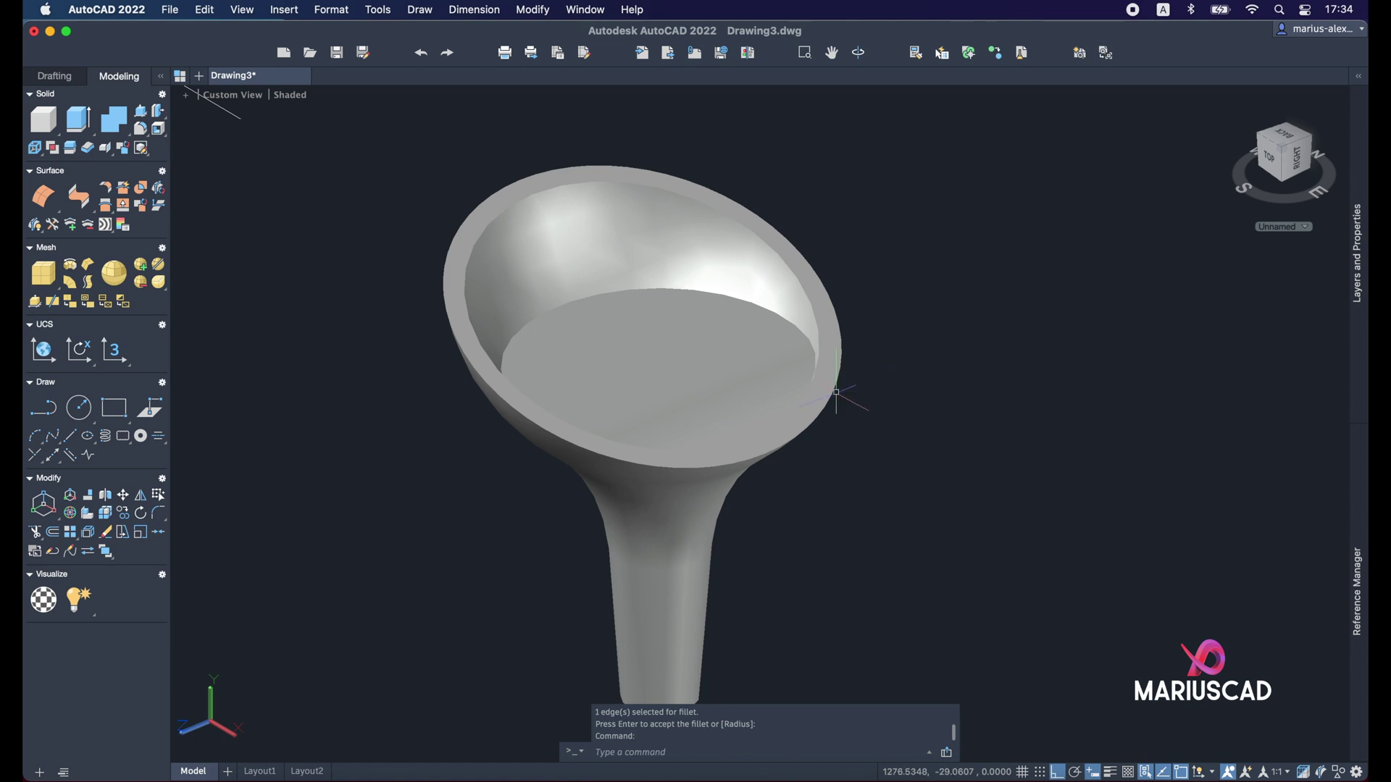
# Step: Fillet the outer and inner edges of the seat's upper rim with a radius of 10 mm
pyautogui.moveTo(1018, 406); pyautogui.dragTo(980, 428, button='middle')
pyautogui.write('filletedge')
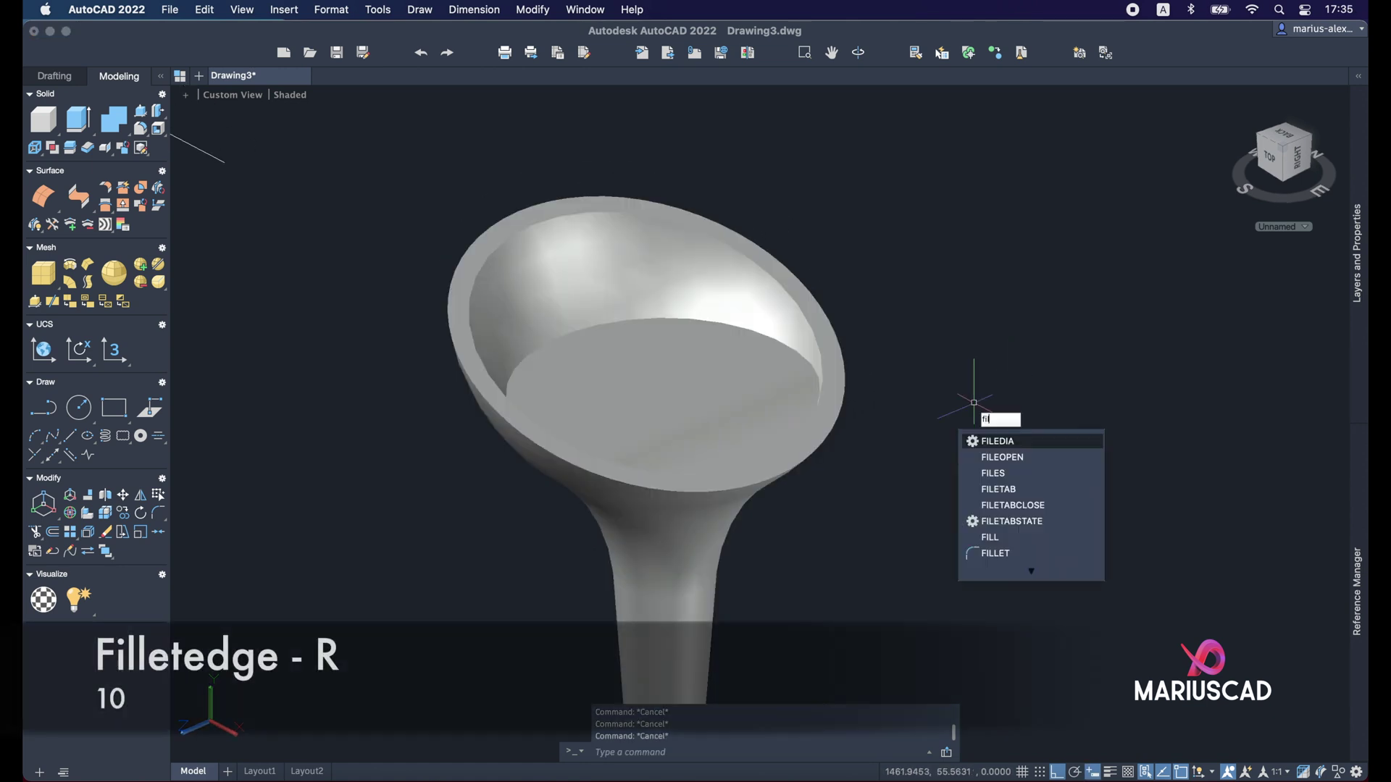
pyautogui.press('Return')
pyautogui.press('Return')
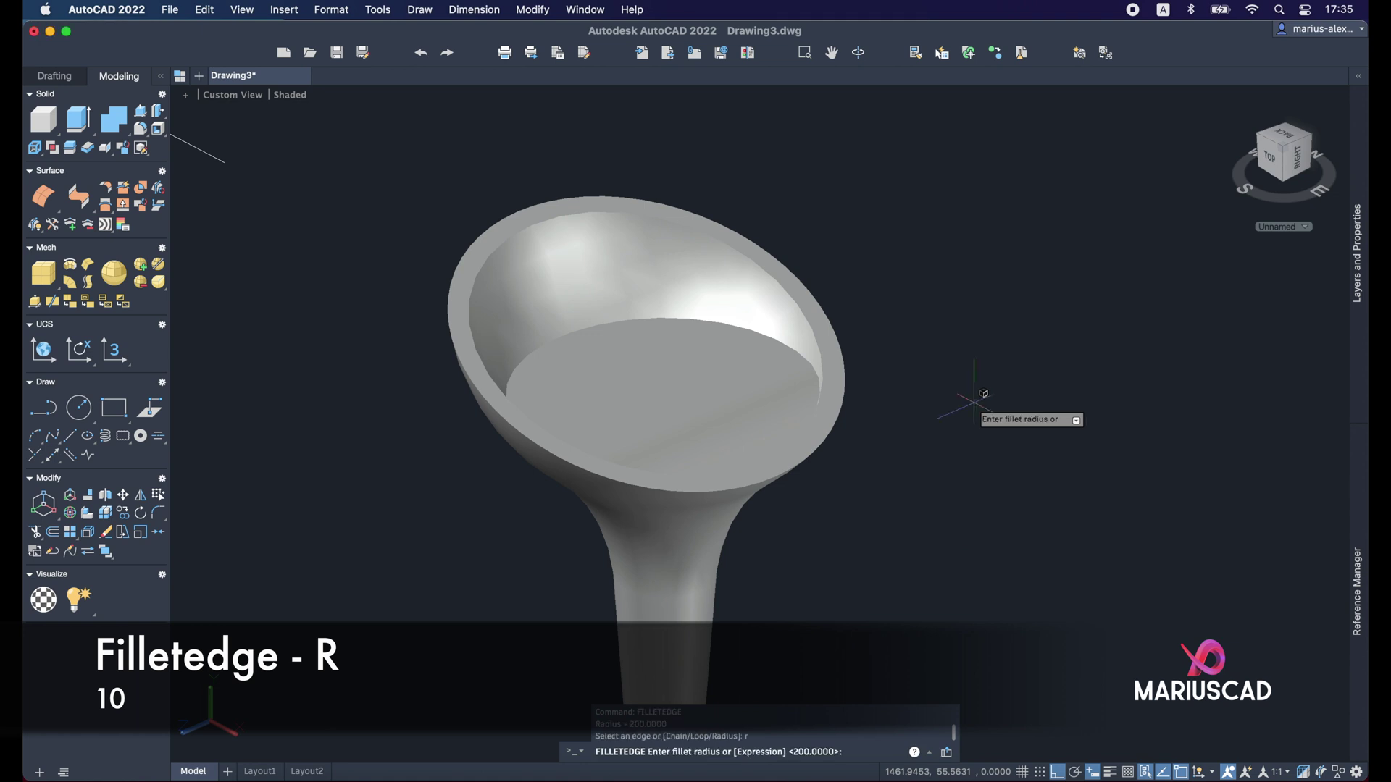
pyautogui.write('10')
pyautogui.press('Return')
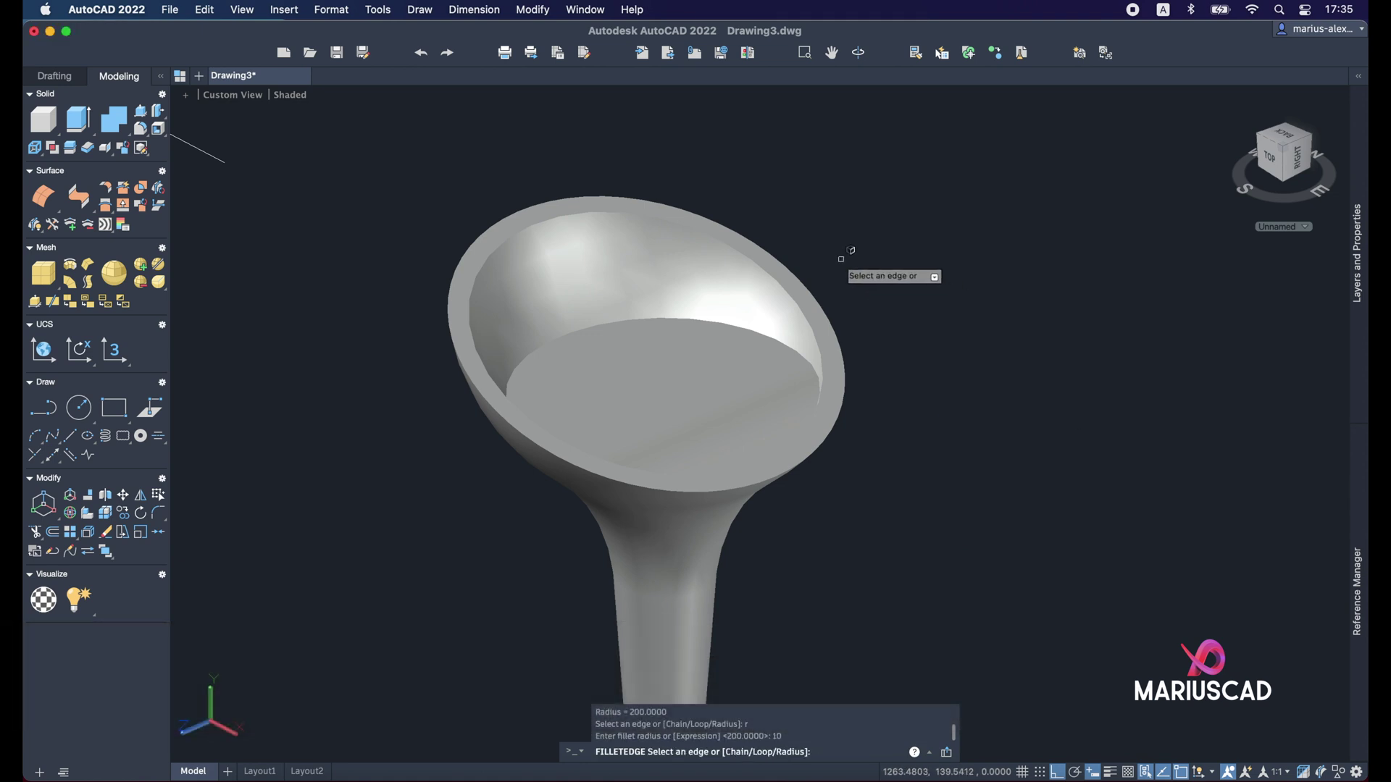
pyautogui.click(826, 314)
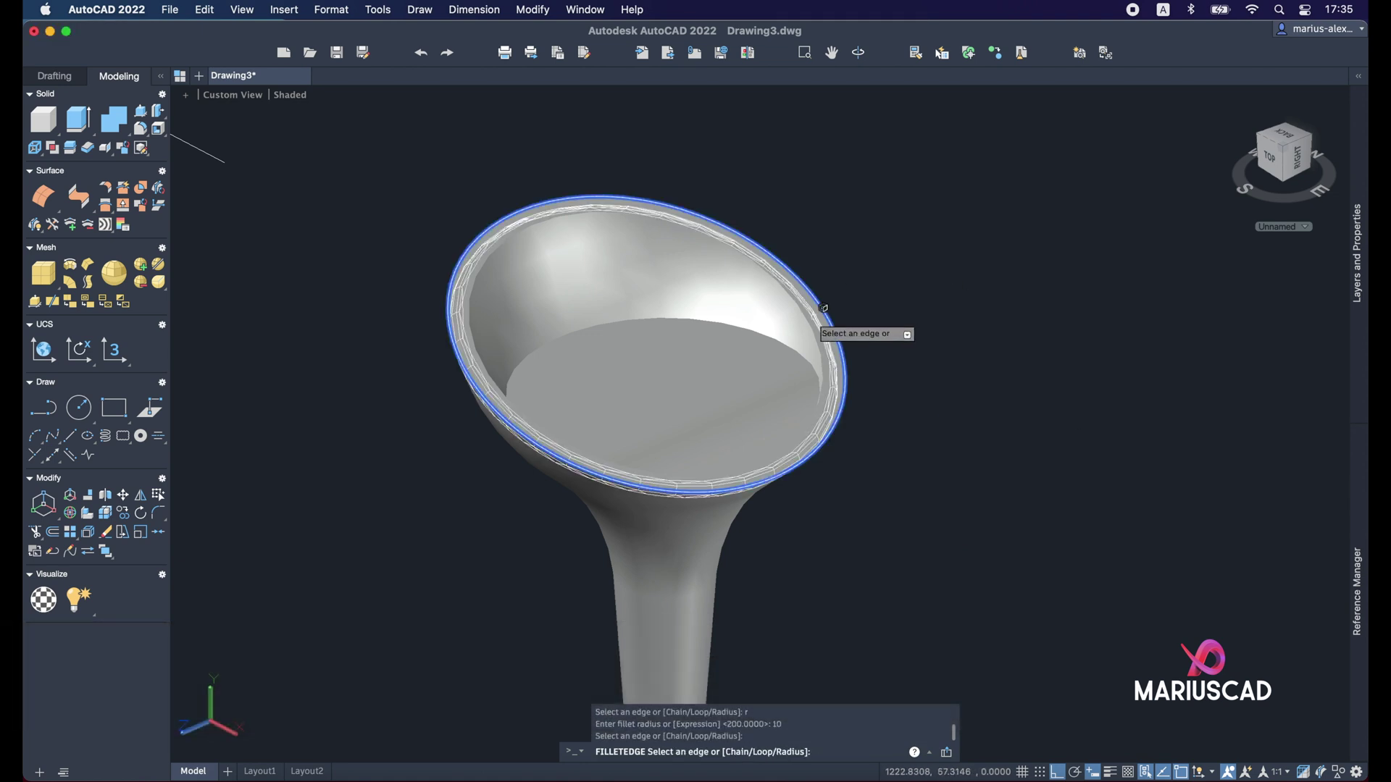
pyautogui.click(820, 312)
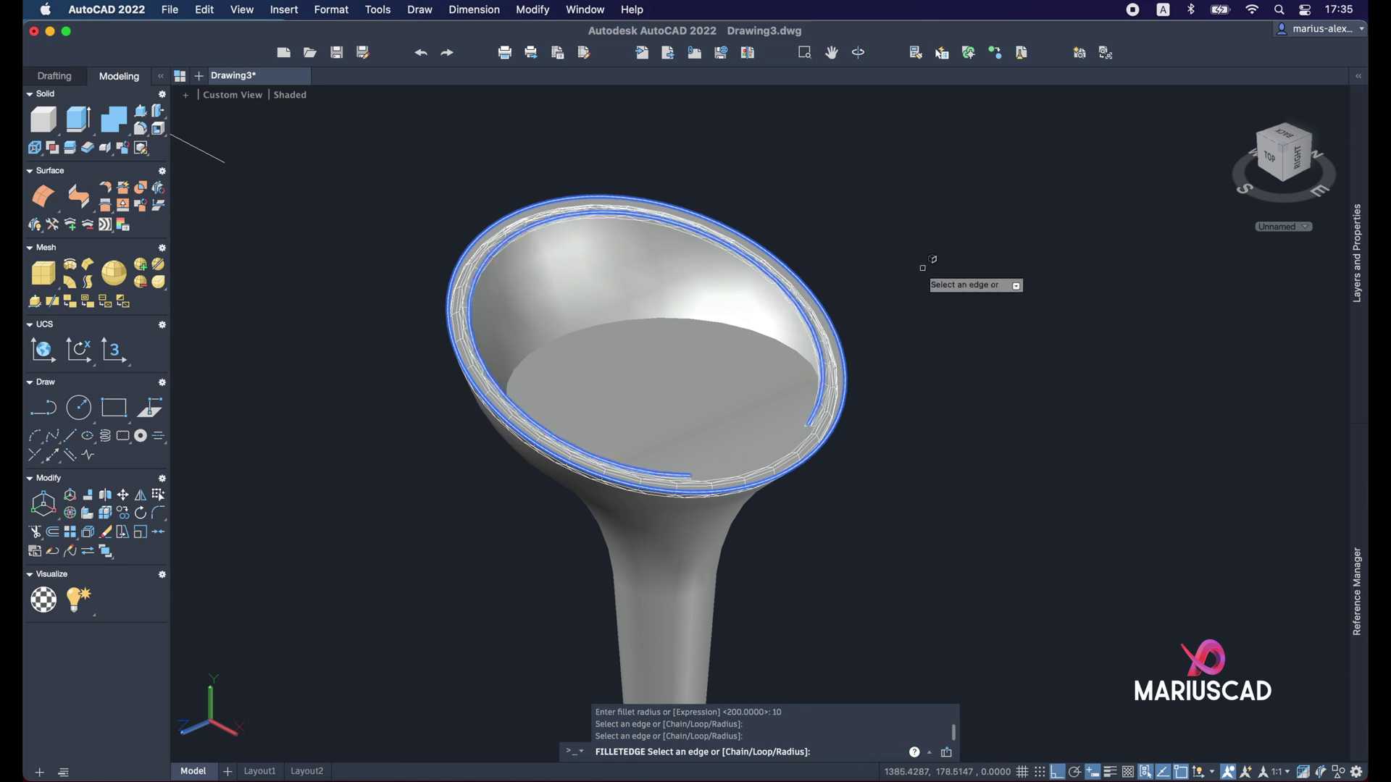
pyautogui.press('Return')
pyautogui.press('Return')
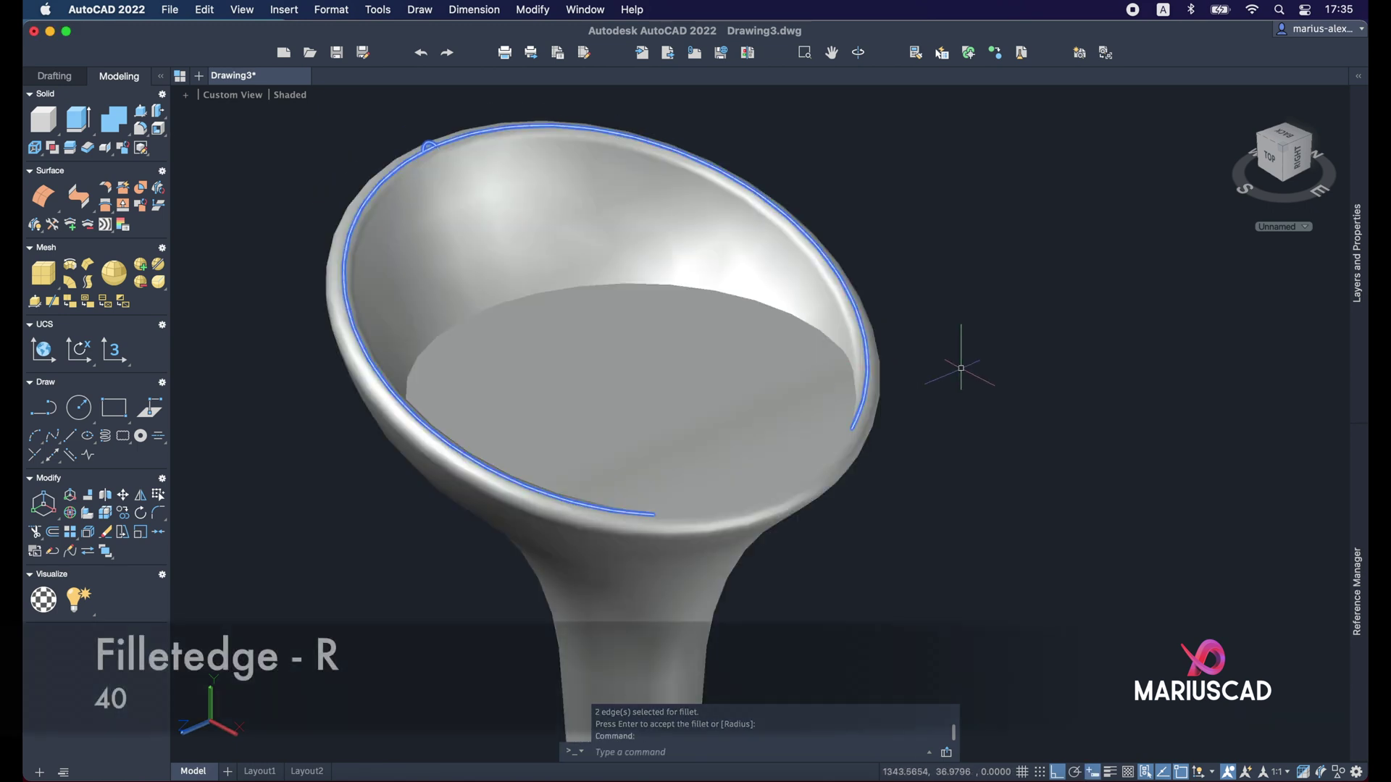
# Step: Fillet the curved edge segments where the flat seat base meets the hollowed inner wall with a radius of 40 mm
pyautogui.write('fi')
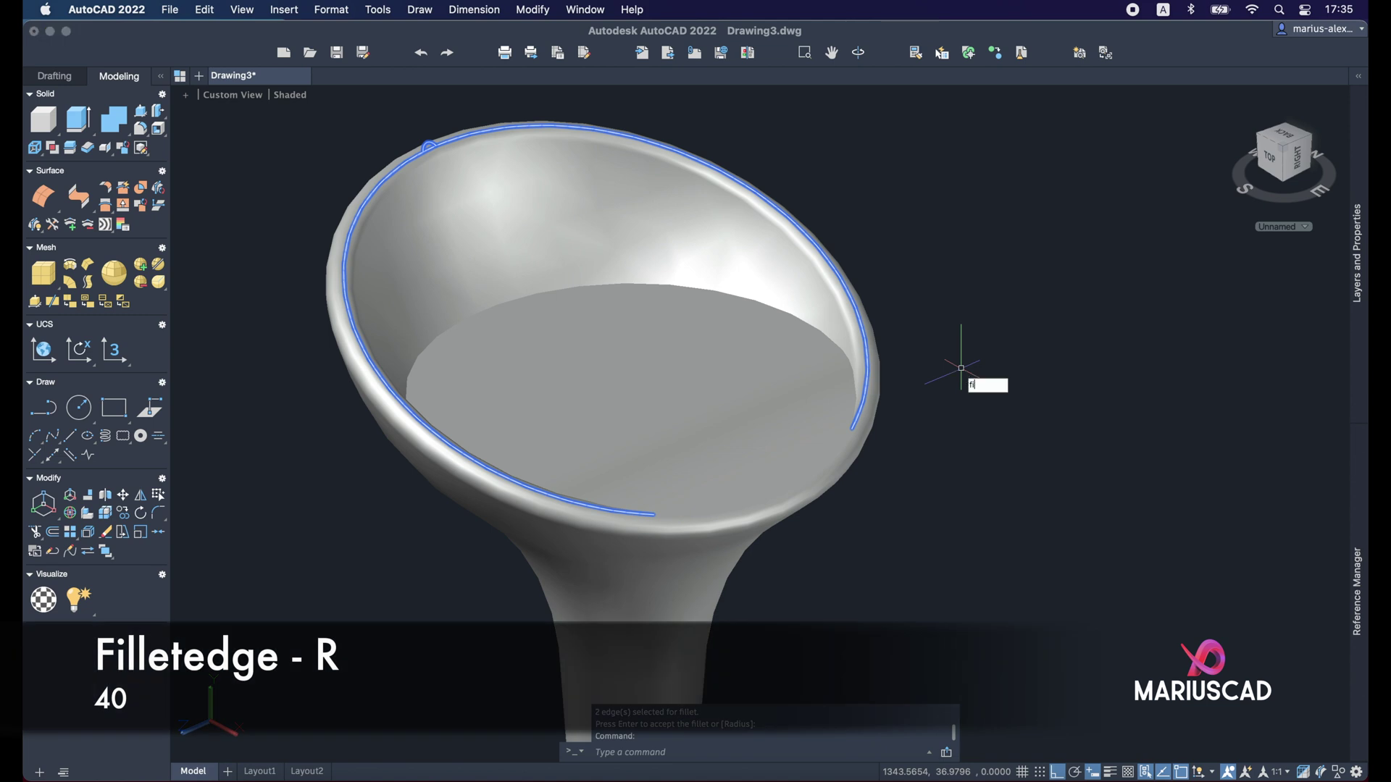
pyautogui.write('lletedge')
pyautogui.press('Return')
pyautogui.write('r')
pyautogui.press('Return')
pyautogui.write('40')
pyautogui.press('Return')
pyautogui.moveTo(902, 368)
pyautogui.keyDown('shift'); pyautogui.mouseDown(button='middle')
pyautogui.moveTo(1005, 432)
pyautogui.moveTo(882, 352)
pyautogui.mouseUp(button='middle'); pyautogui.keyUp('shift')
pyautogui.scroll(5, 810, 326)
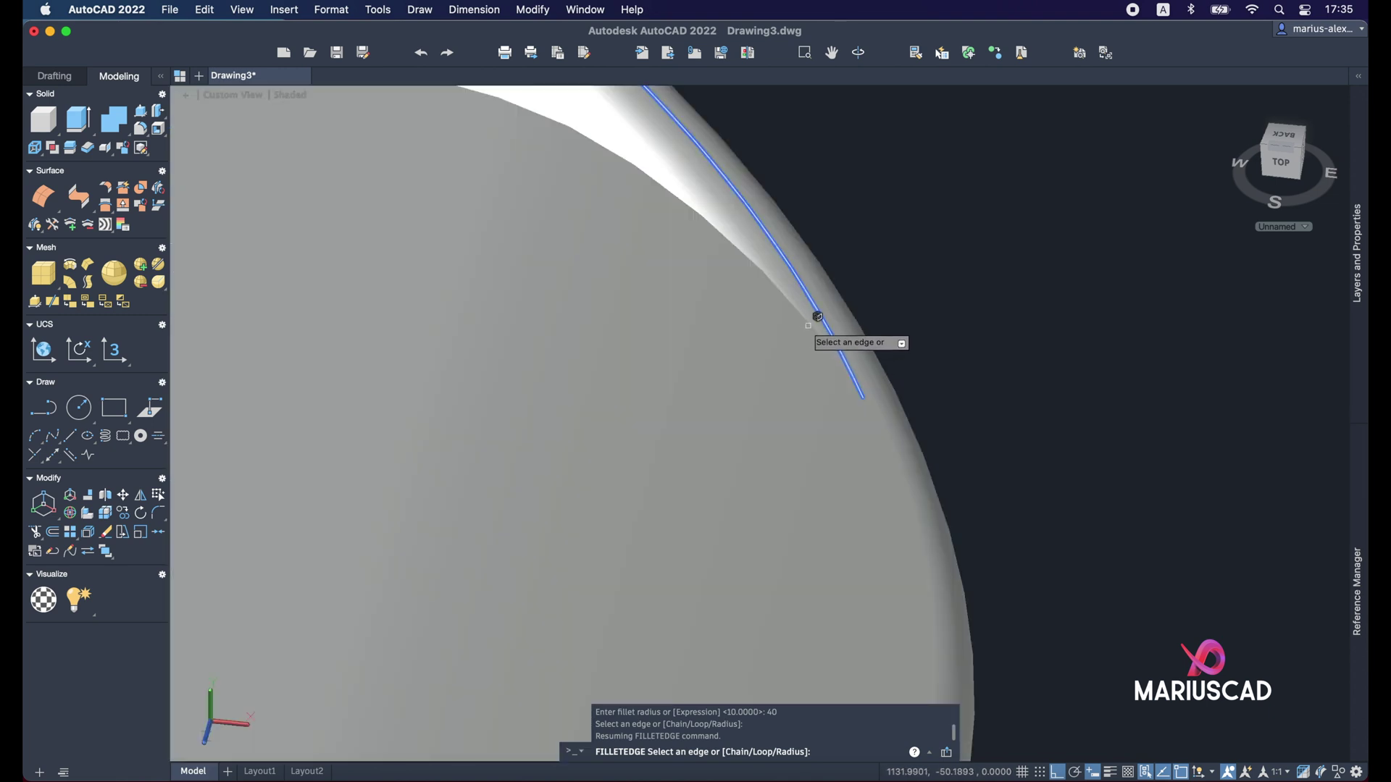
pyautogui.click(810, 327)
pyautogui.scroll(-3, 810, 326)
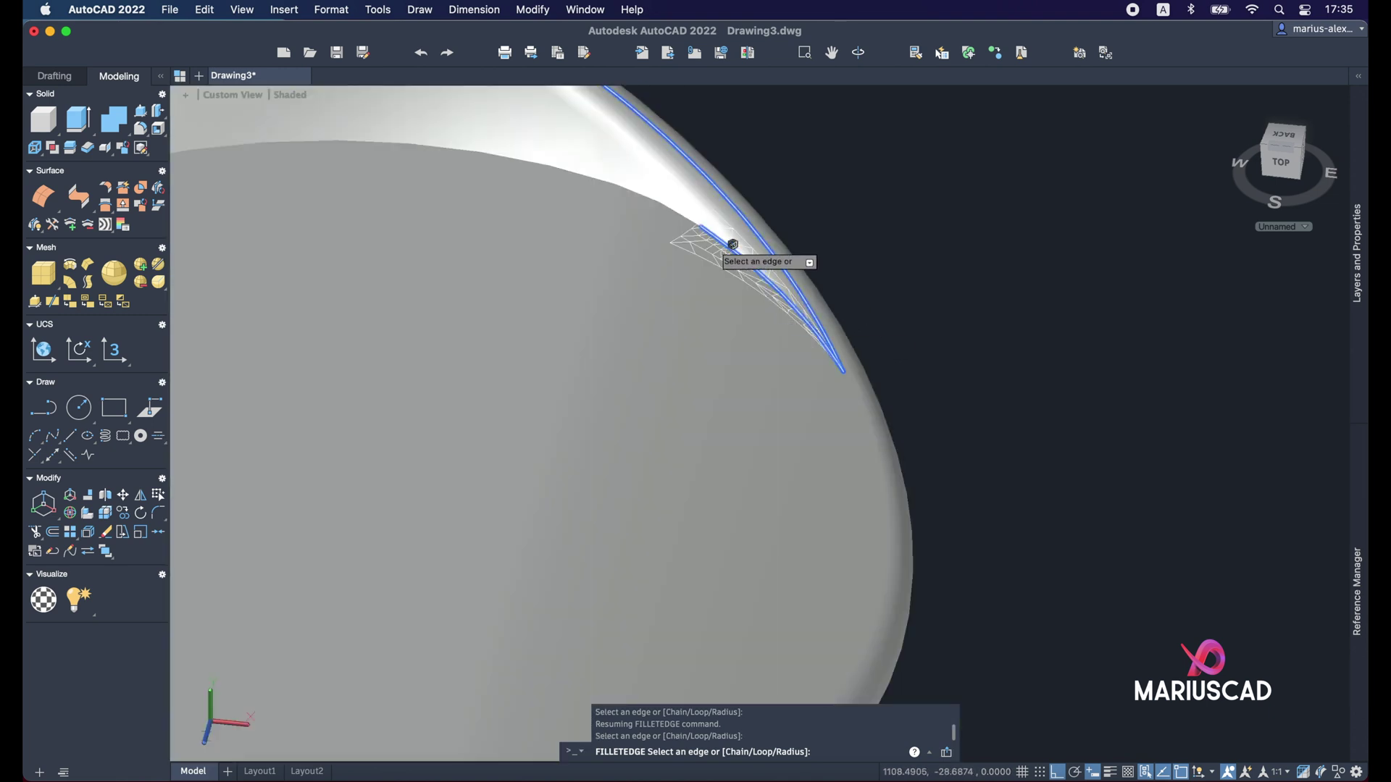
pyautogui.click(661, 203)
pyautogui.keyDown('shift'); pyautogui.moveTo(645, 211); pyautogui.dragTo(582, 223, button='middle'); pyautogui.keyUp('shift')
pyautogui.scroll(-5, 583, 224)
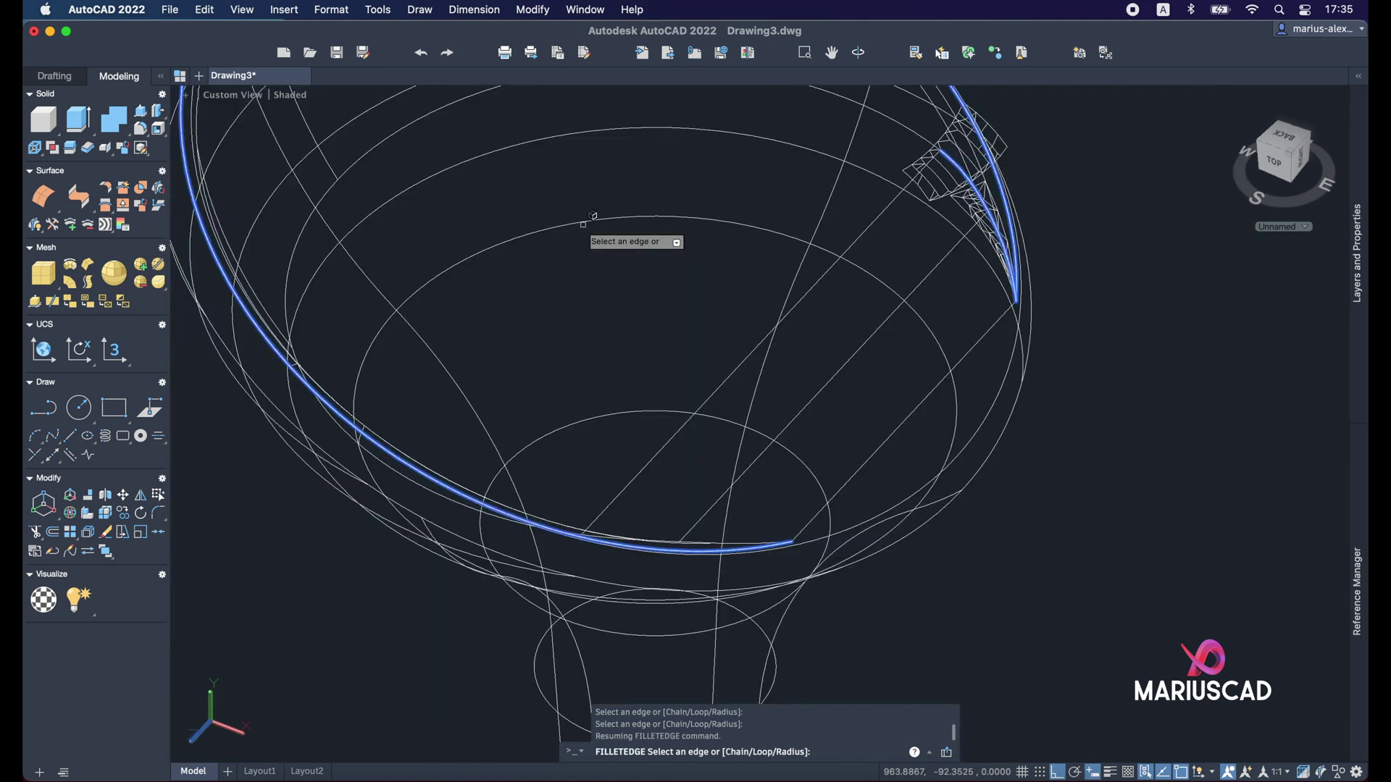
pyautogui.keyDown('shift'); pyautogui.moveTo(947, 305); pyautogui.dragTo(420, 332, button='middle'); pyautogui.keyUp('shift')
pyautogui.moveTo(555, 203); pyautogui.dragTo(613, 279, button='middle')
pyautogui.scroll(3, 621, 271)
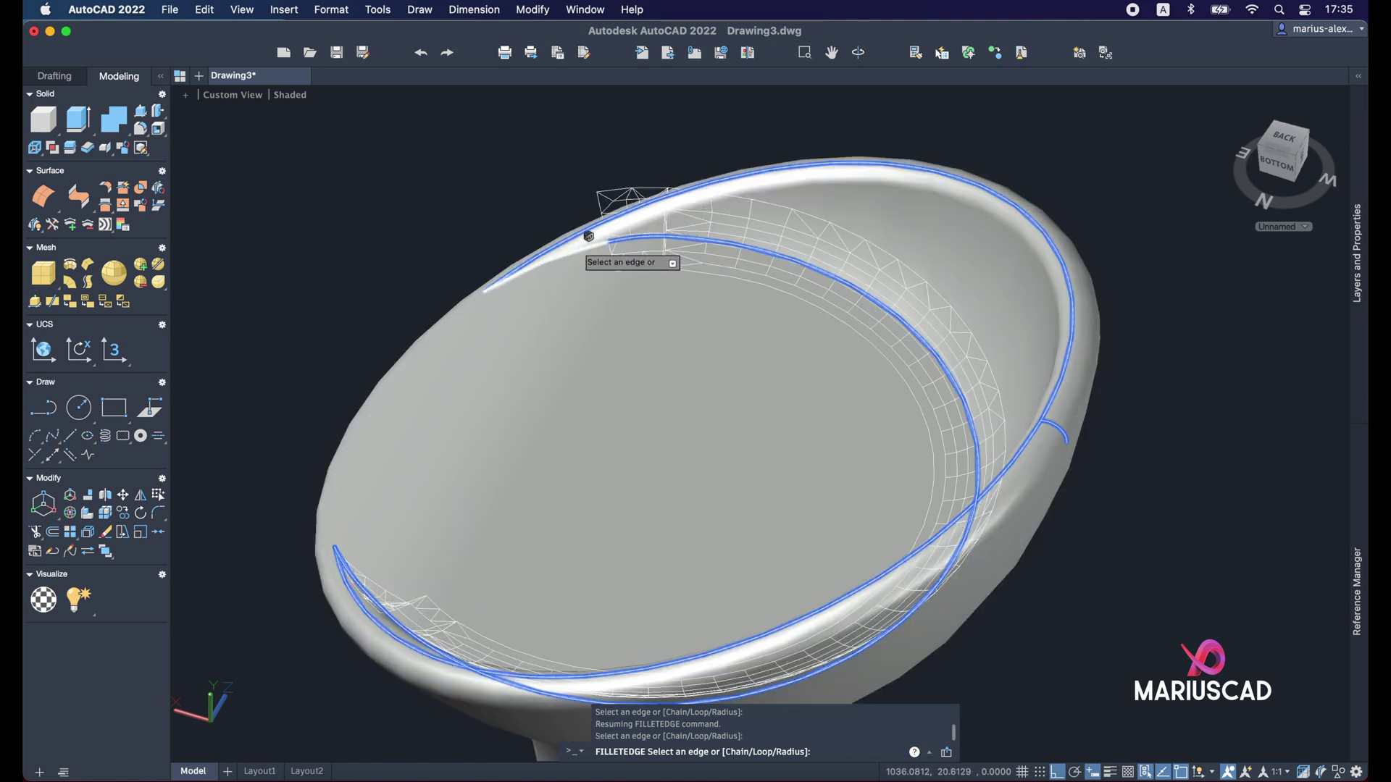
pyautogui.moveTo(403, 319); pyautogui.dragTo(498, 355, button='middle')
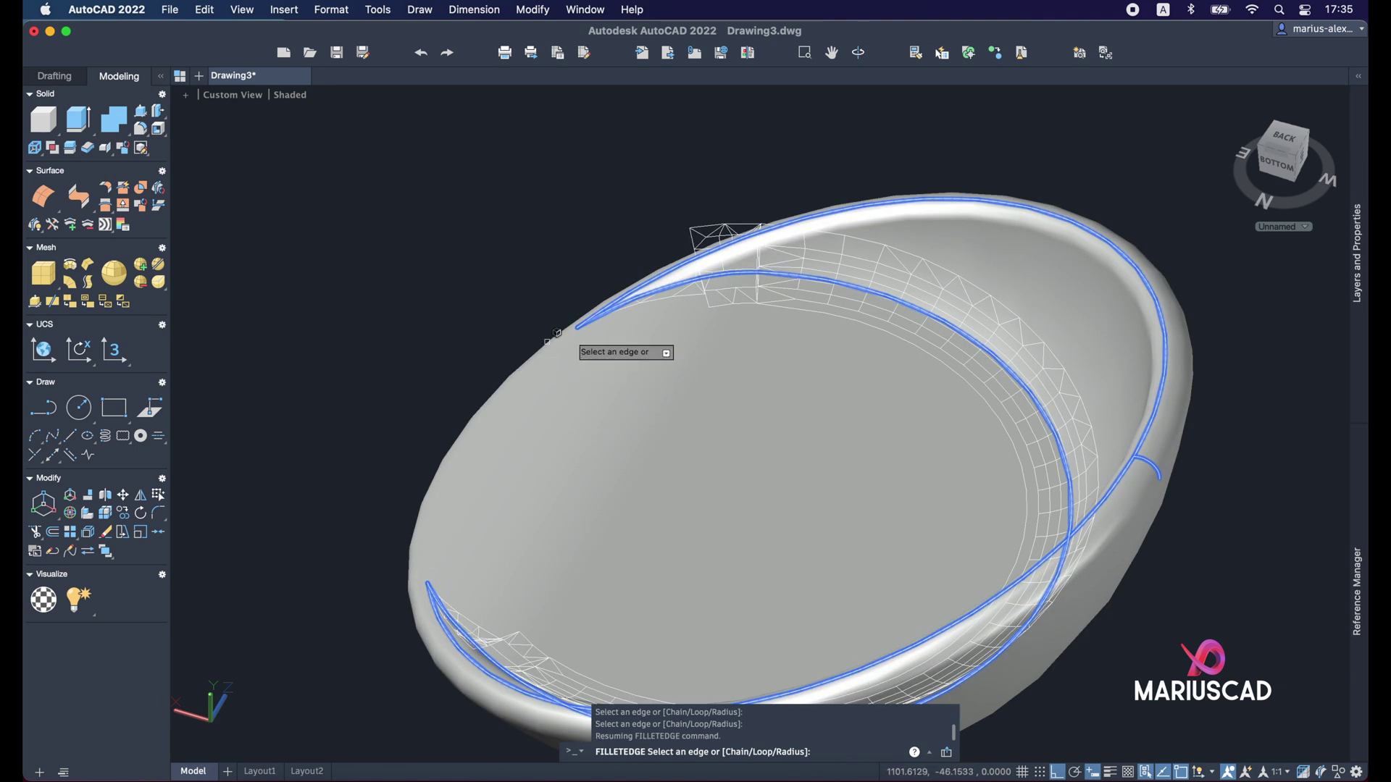
pyautogui.press('Return')
pyautogui.press('Return')
# Step: Delete the leftover triangle, short helper lines, profile curves, slanted leg line and bottom line beside the chair, keeping the vertical axis line
pyautogui.keyDown('shift'); pyautogui.moveTo(1000, 413); pyautogui.dragTo(1353, 362, button='middle'); pyautogui.keyUp('shift')
pyautogui.moveTo(869, 406)
pyautogui.keyDown('shift'); pyautogui.mouseDown(button='middle')
pyautogui.moveTo(1014, 406)
pyautogui.moveTo(1043, 428)
pyautogui.mouseUp(button='middle'); pyautogui.keyUp('shift')
pyautogui.moveTo(870, 507); pyautogui.dragTo(945, 338, button='middle')
pyautogui.scroll(-5, 990, 288)
pyautogui.moveTo(1056, 392); pyautogui.dragTo(1019, 422, button='middle')
pyautogui.moveTo(600, 384); pyautogui.dragTo(839, 483, button='middle')
pyautogui.click(615, 187)
pyautogui.click(482, 299)
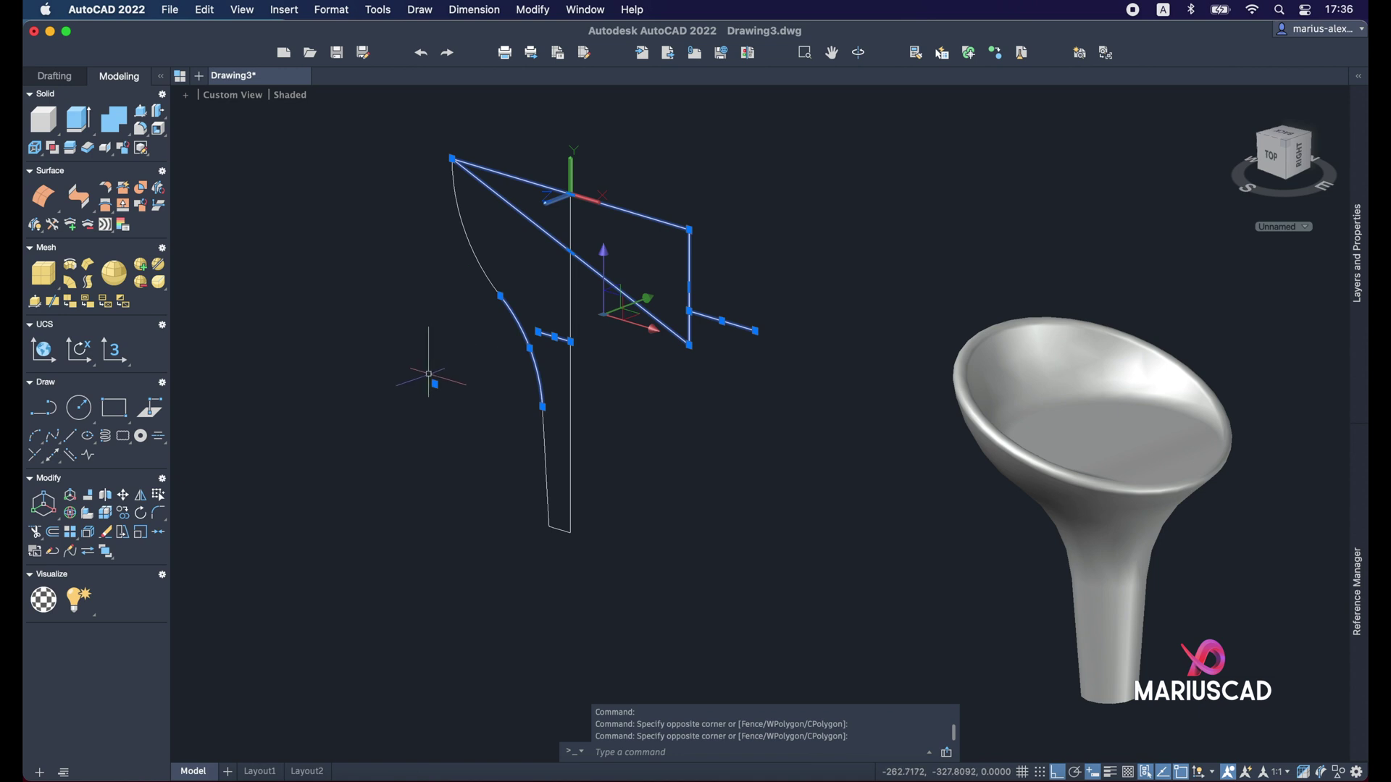
pyautogui.click(513, 263)
pyautogui.click(439, 217)
pyautogui.press('Delete')
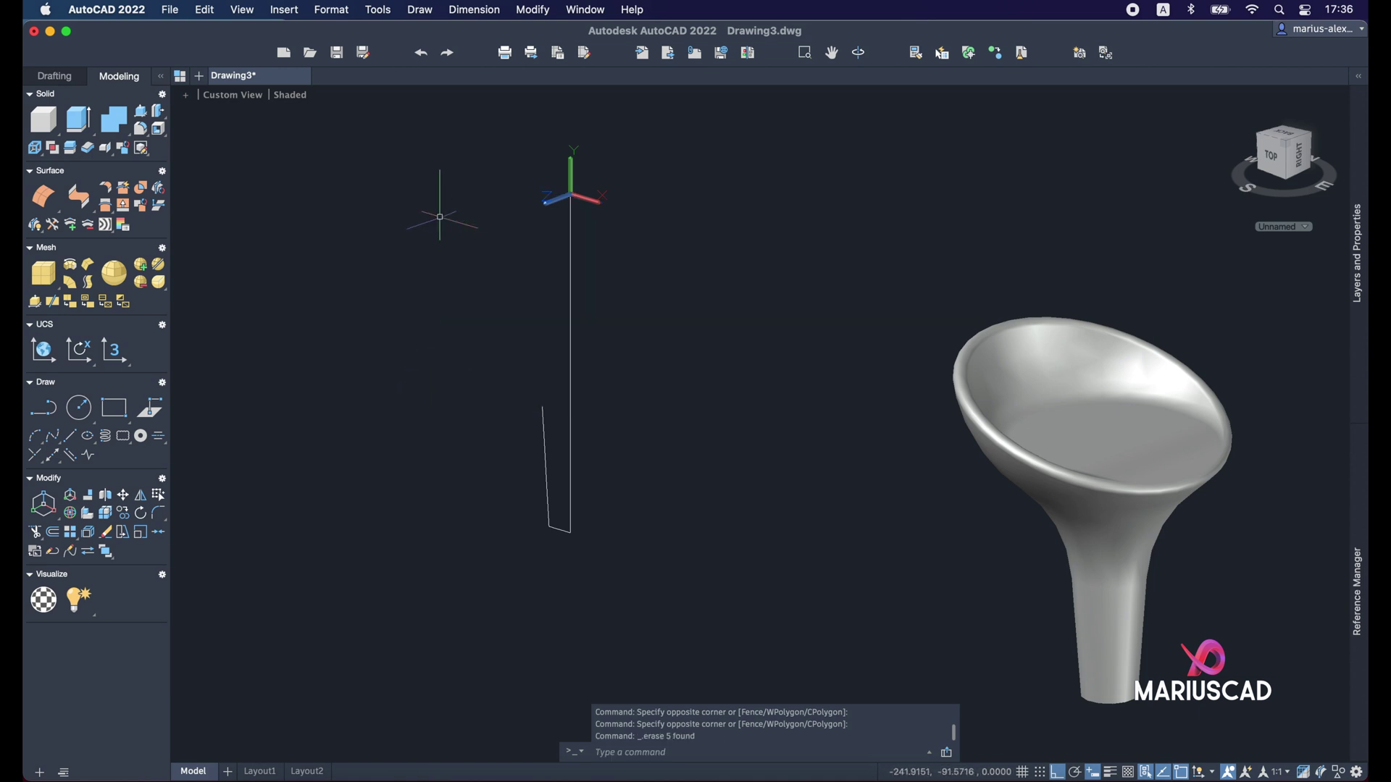
pyautogui.click(538, 505)
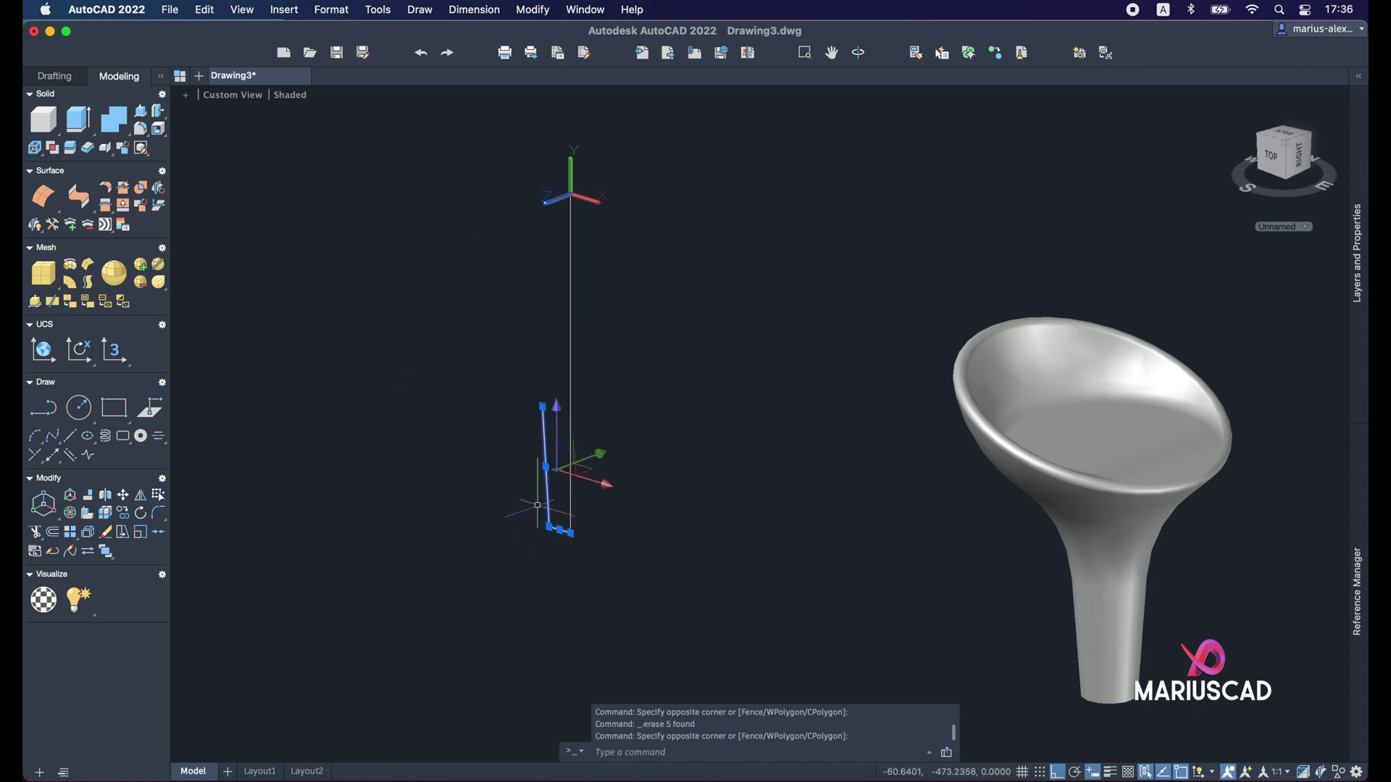
pyautogui.press('Delete')
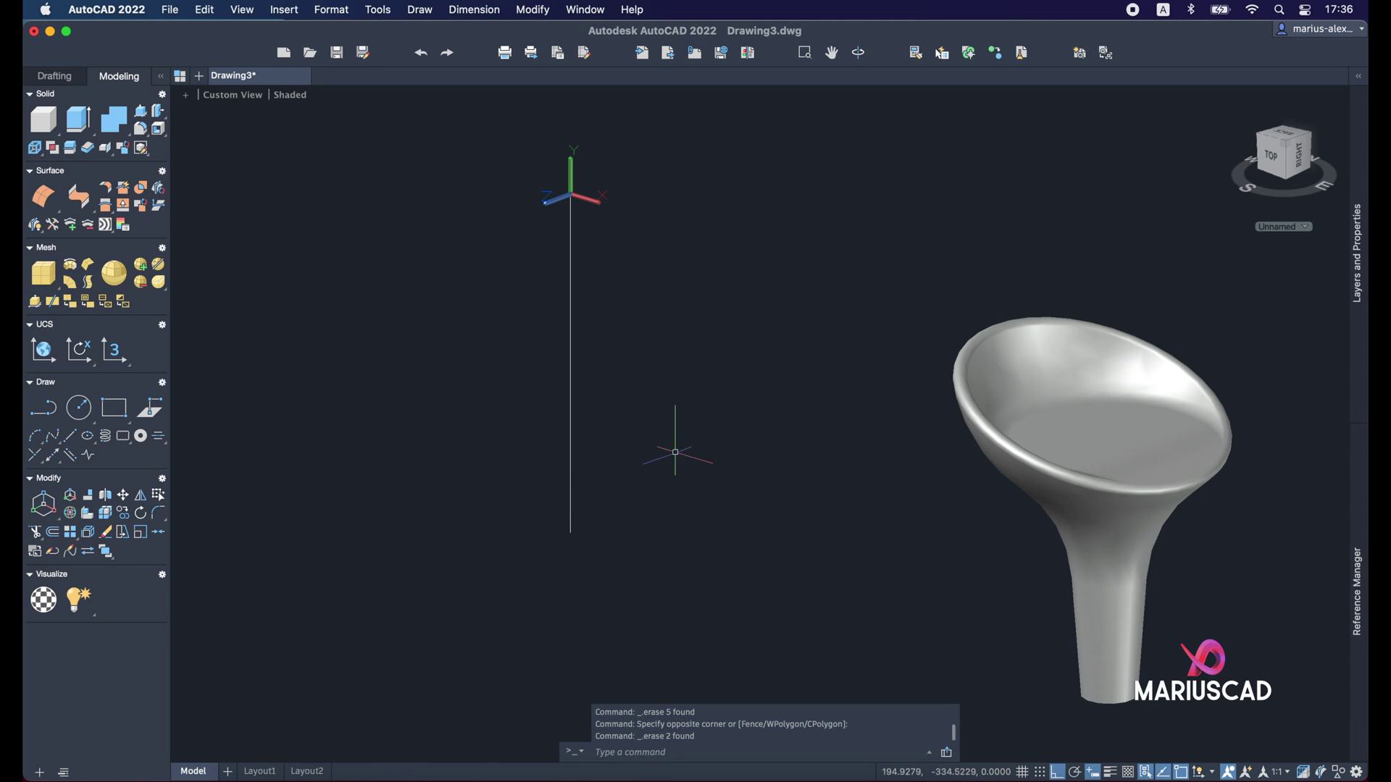
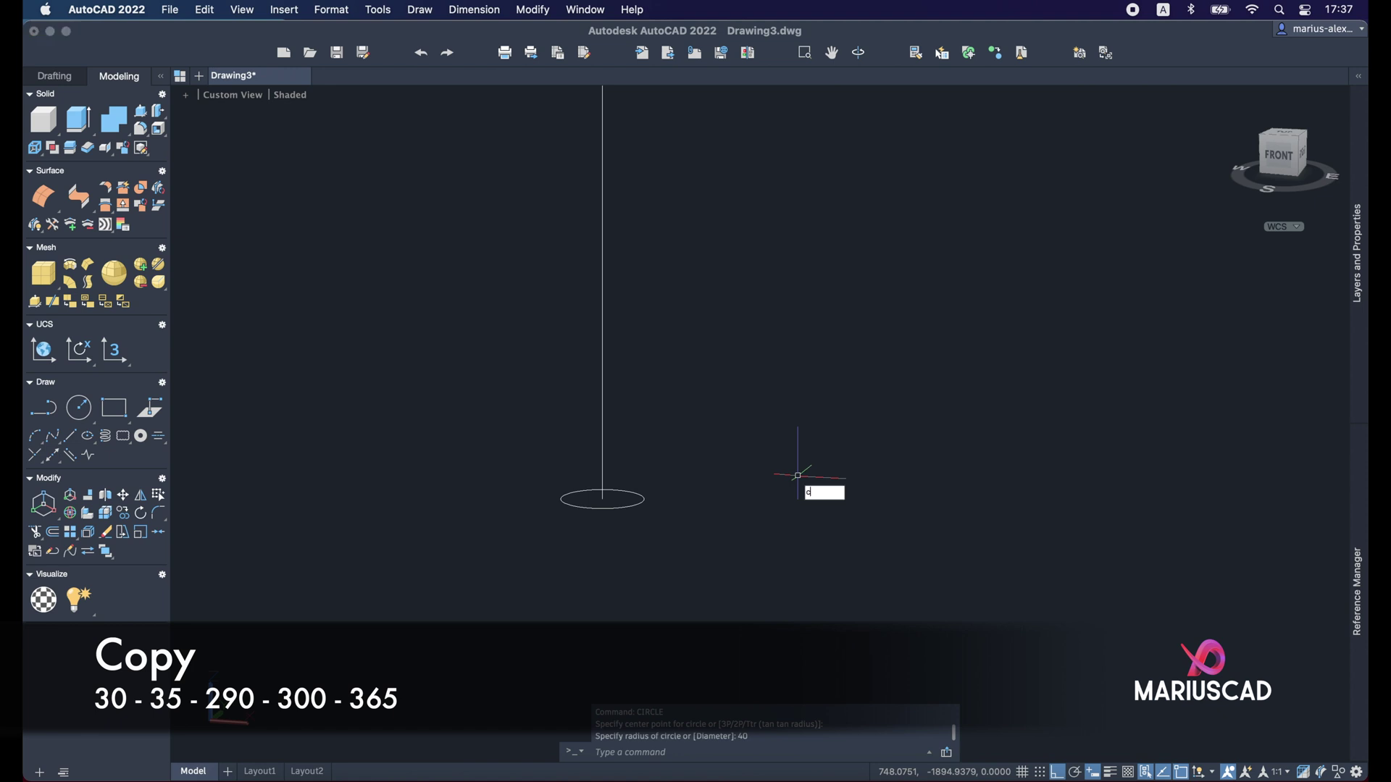
# Step: Copy the circle at the axis line's lower end straight down at distances of 30, 35, 290, 300 and 365
pyautogui.moveTo(704, 540); pyautogui.dragTo(738, 381, button='middle')
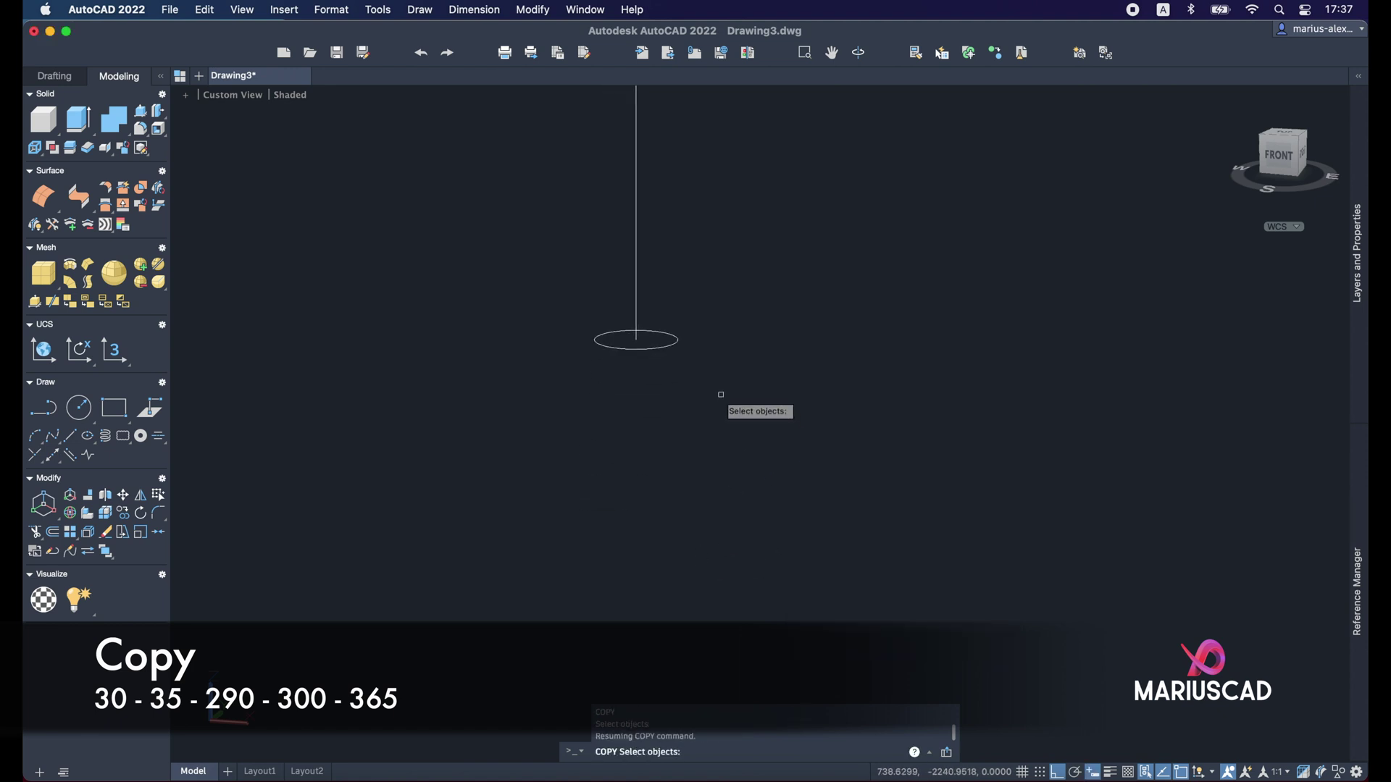
pyautogui.click(721, 396)
pyautogui.click(671, 298)
pyautogui.press('Return')
pyautogui.click(637, 339)
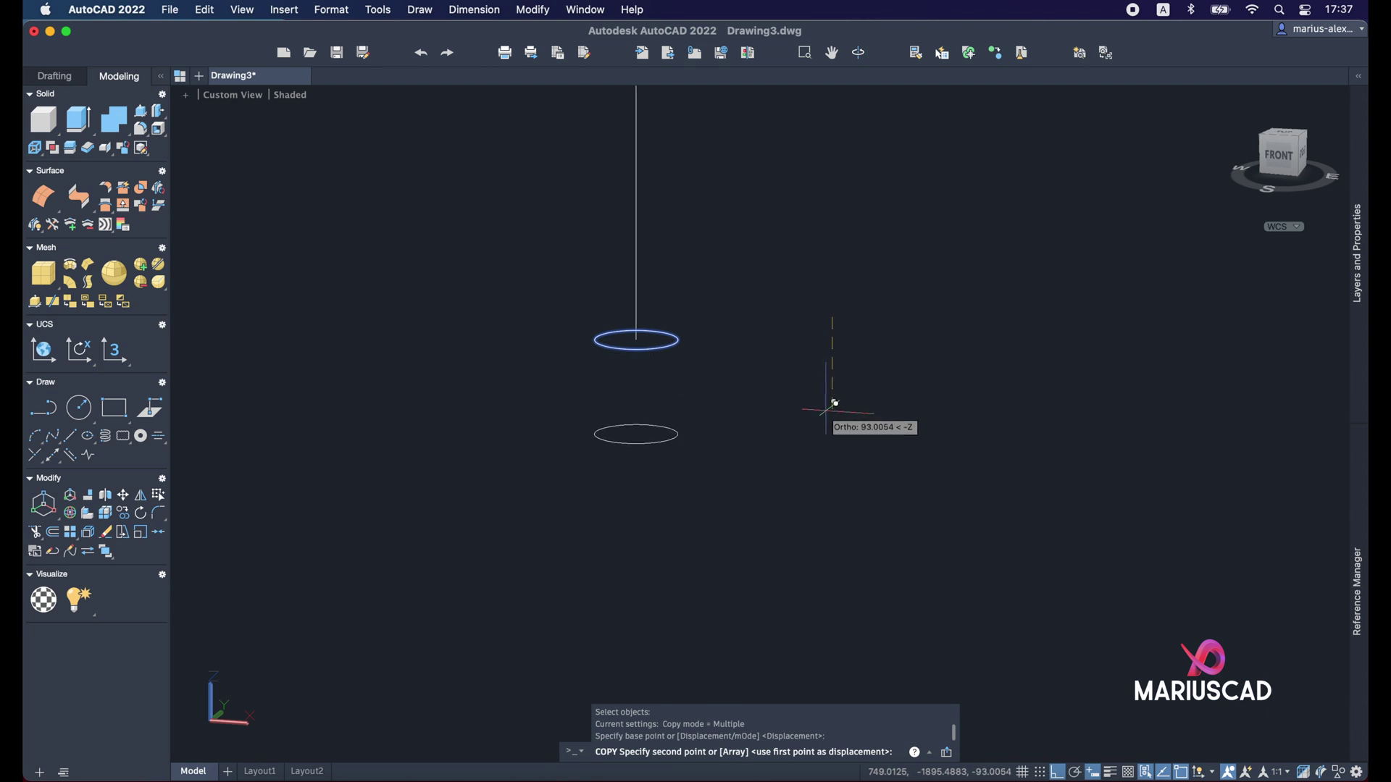
pyautogui.write('30')
pyautogui.press('Return')
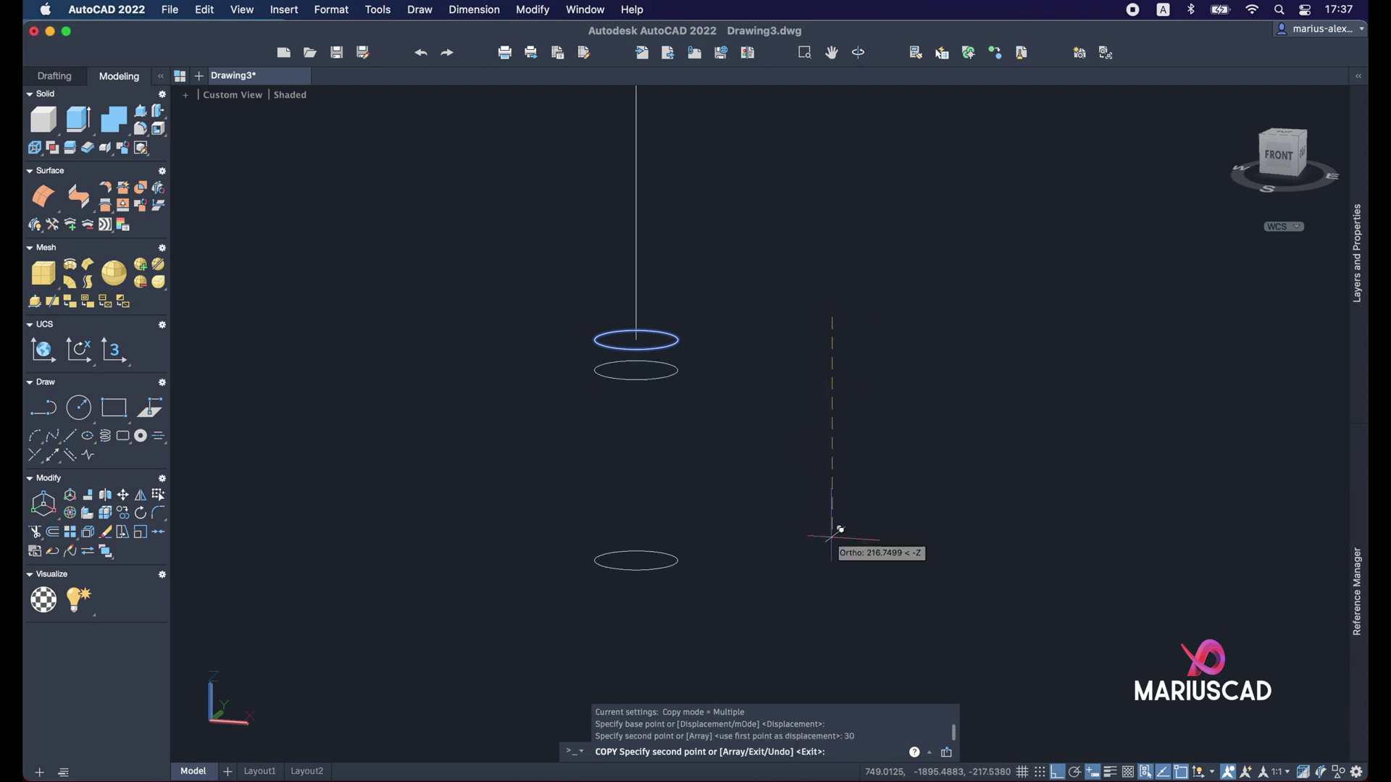
pyautogui.write('35')
pyautogui.press('Return')
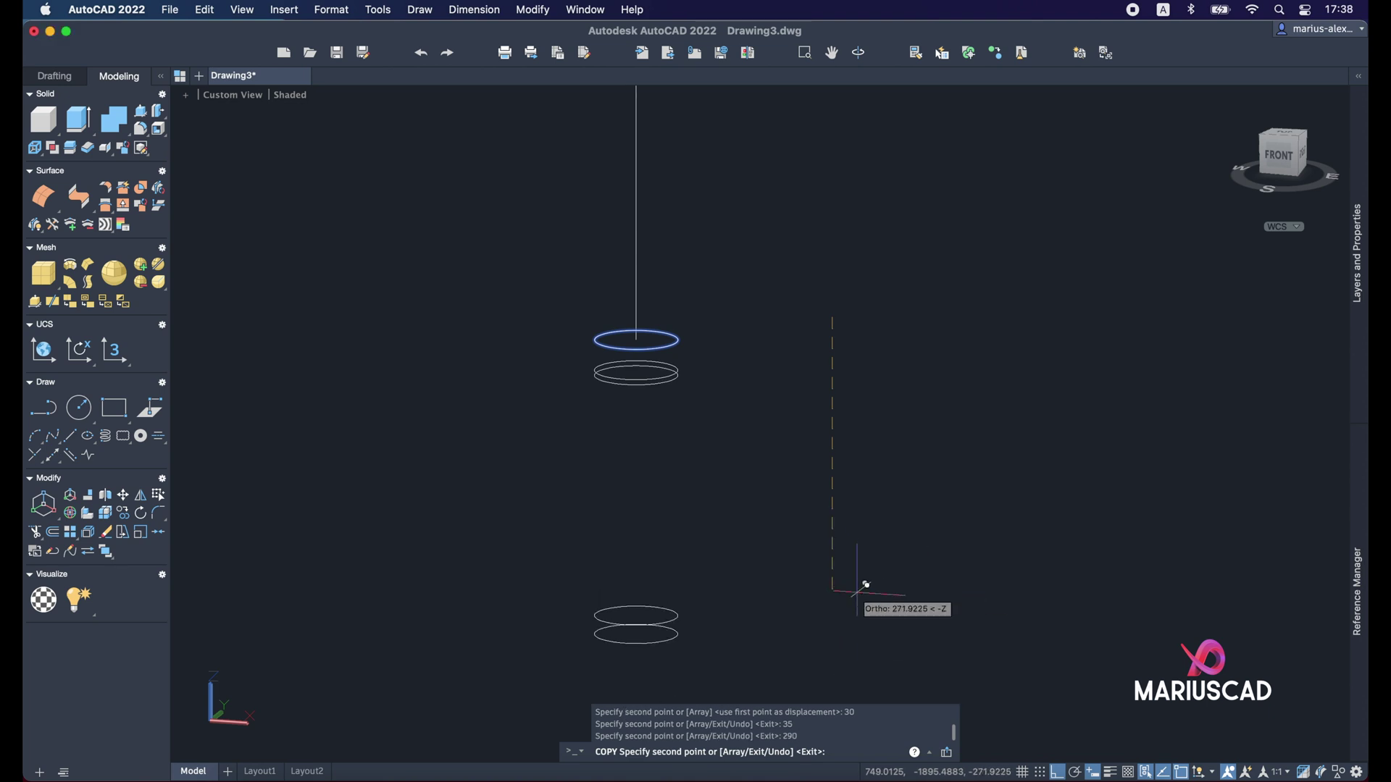
pyautogui.moveTo(857, 631); pyautogui.dragTo(855, 360, button='middle')
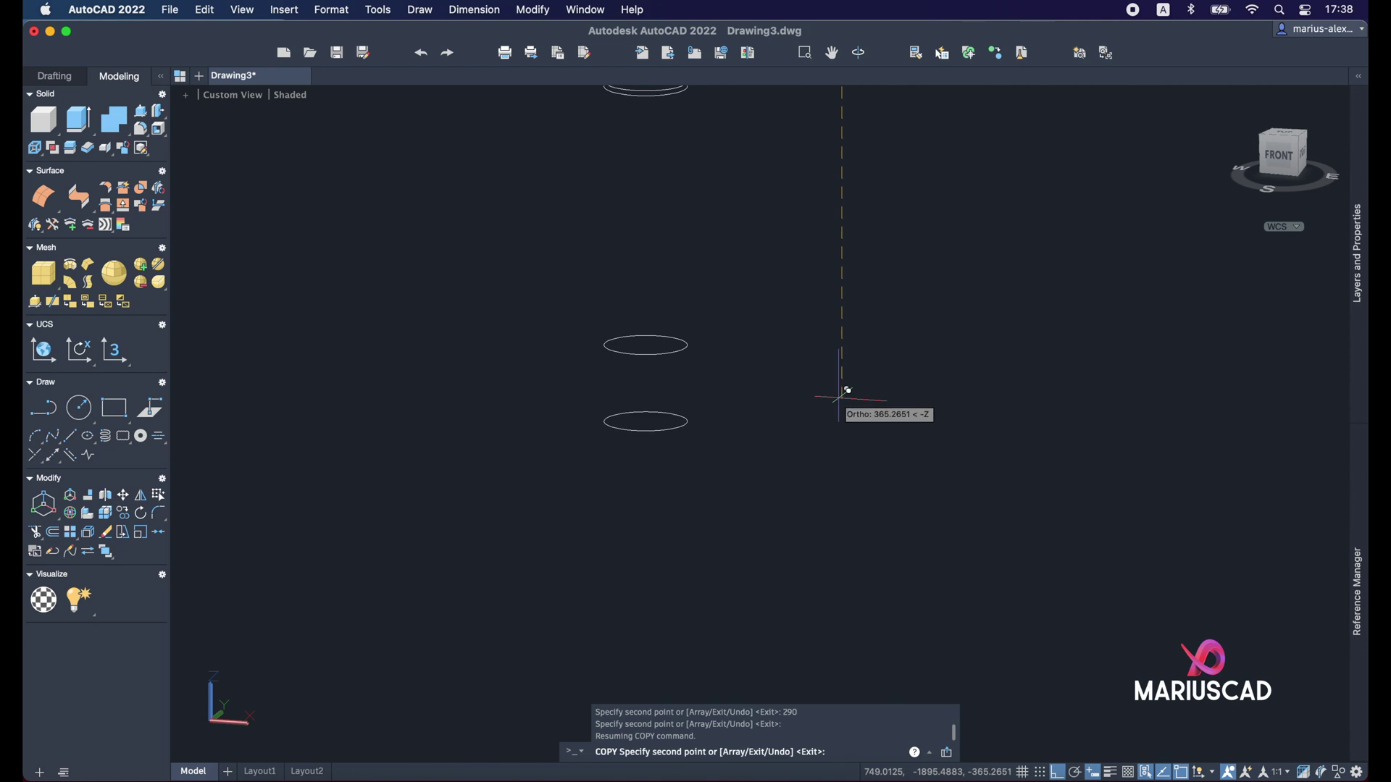
pyautogui.press('Return')
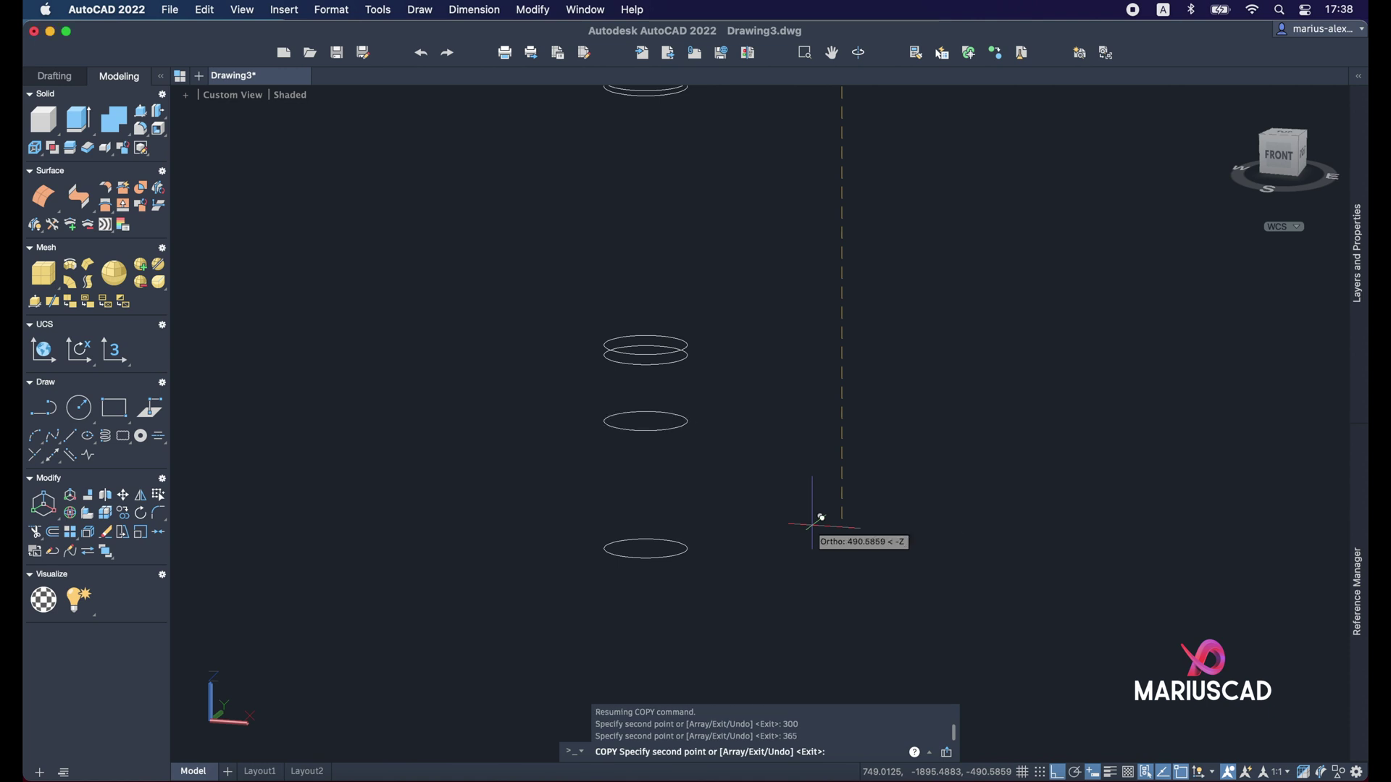
pyautogui.press('Escape')
# Step: Set the radius of the first copied circle, 30 units below the original, to 35
pyautogui.moveTo(885, 357); pyautogui.dragTo(841, 512, button='middle')
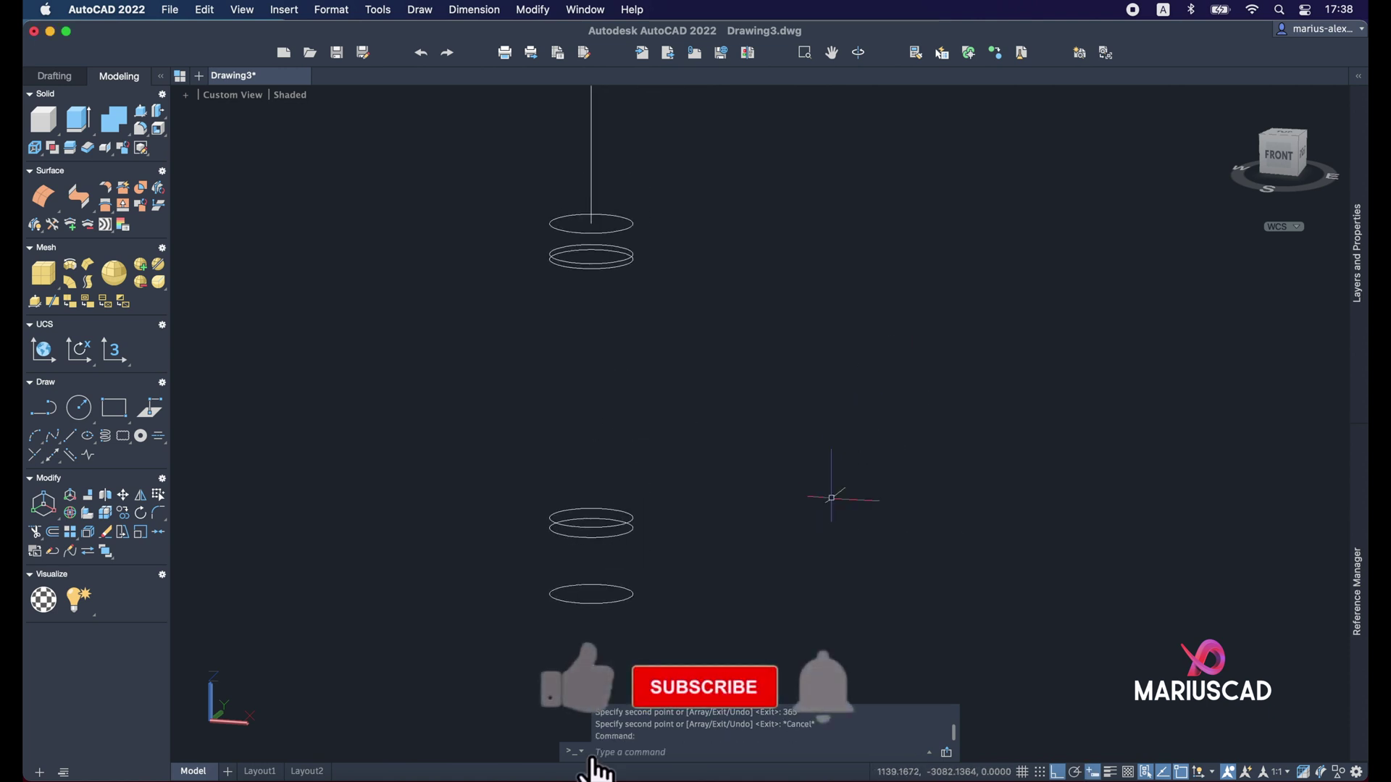
pyautogui.scroll(4, 623, 269)
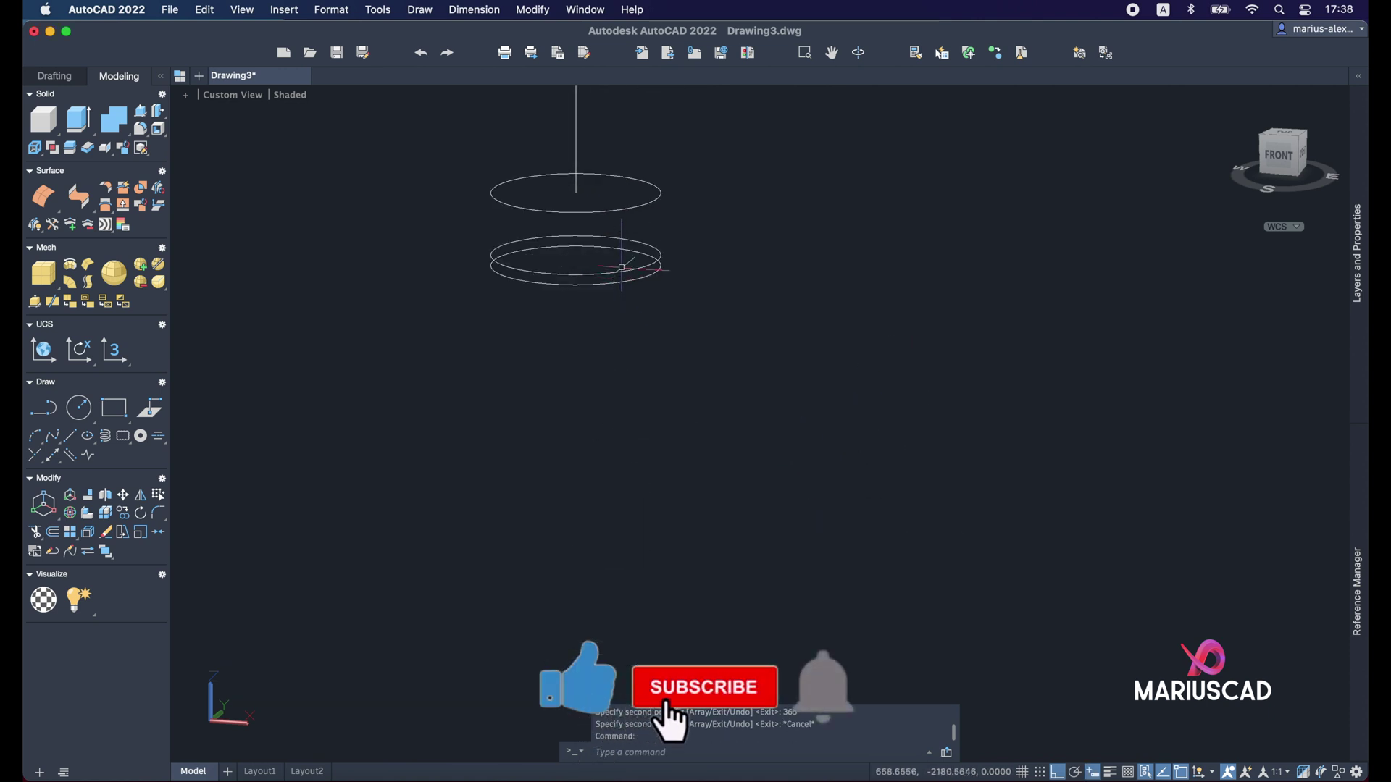
pyautogui.doubleClick(623, 270)
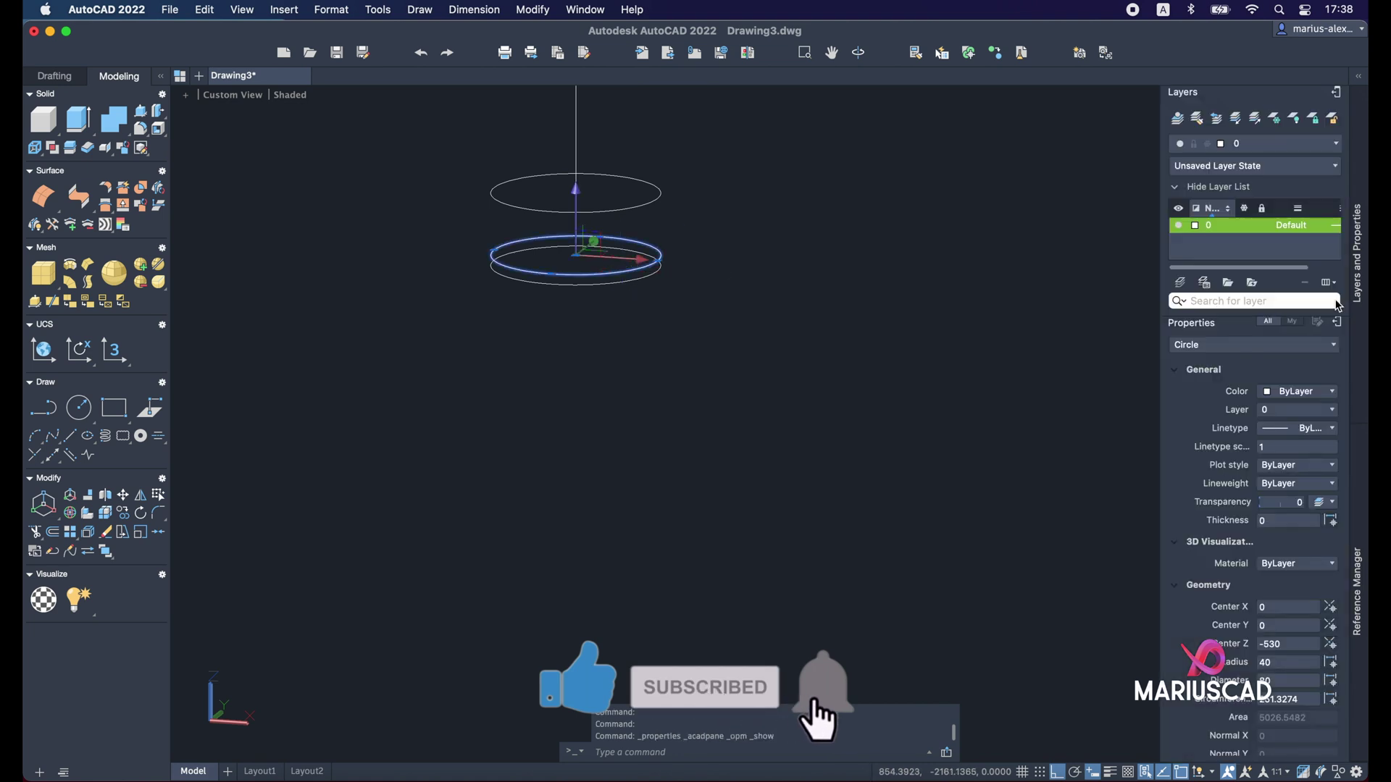
pyautogui.click(1357, 591)
pyautogui.click(1355, 210)
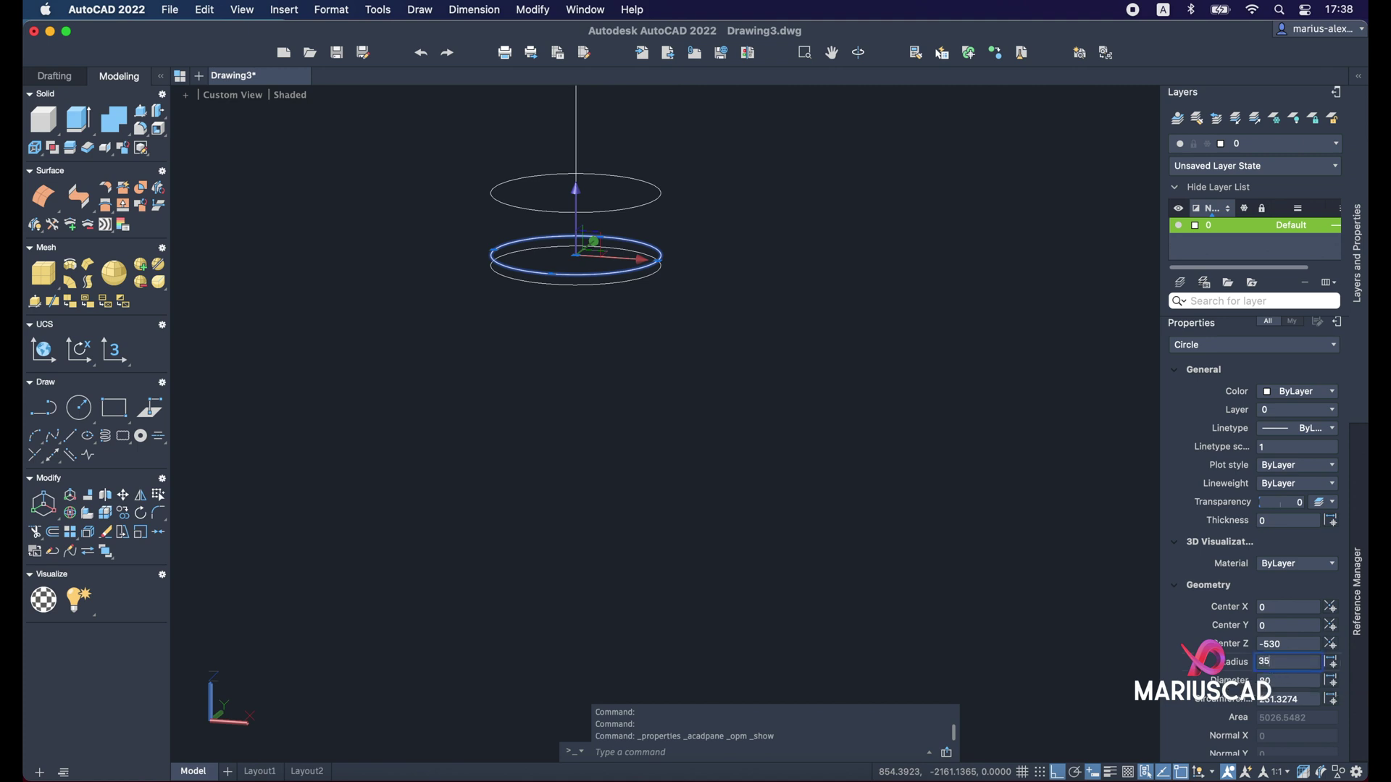
pyautogui.write('35')
pyautogui.press('Return')
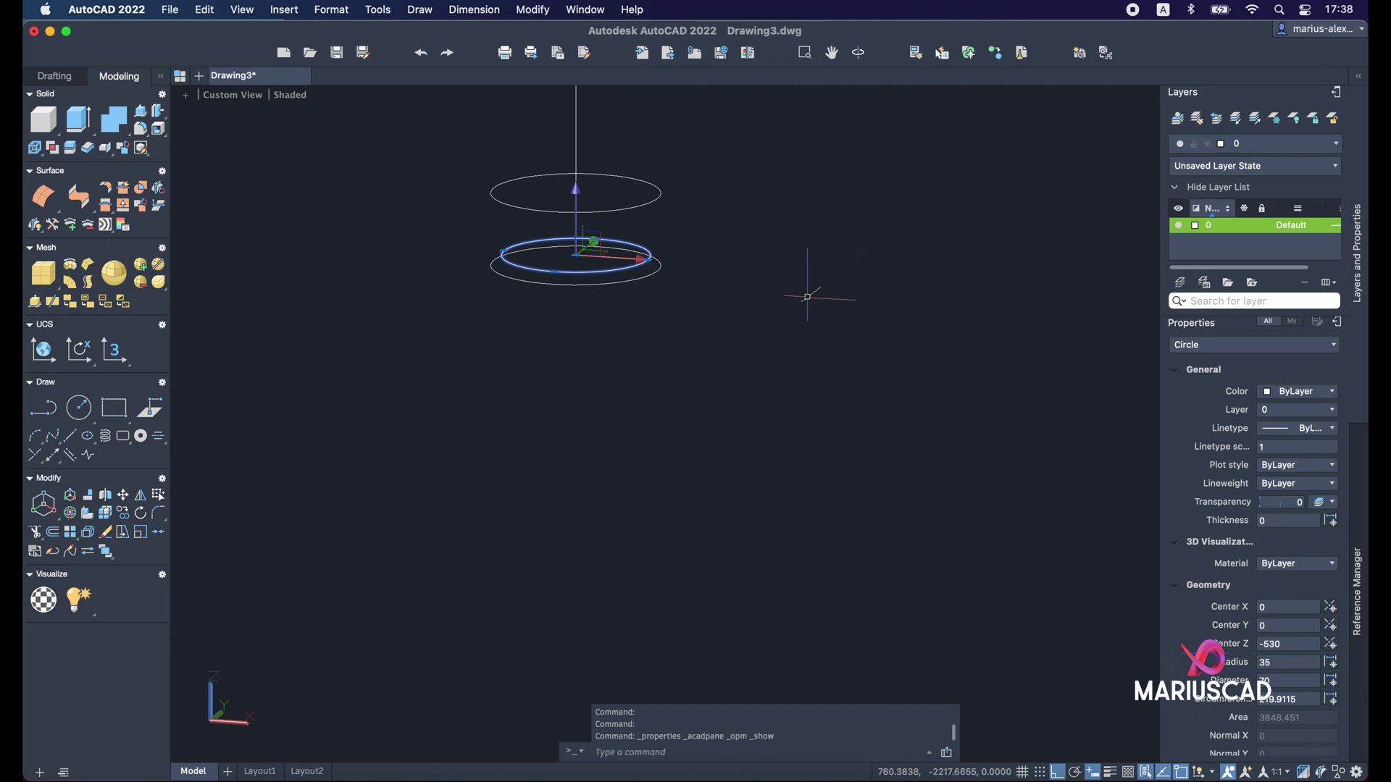
pyautogui.press('Escape')
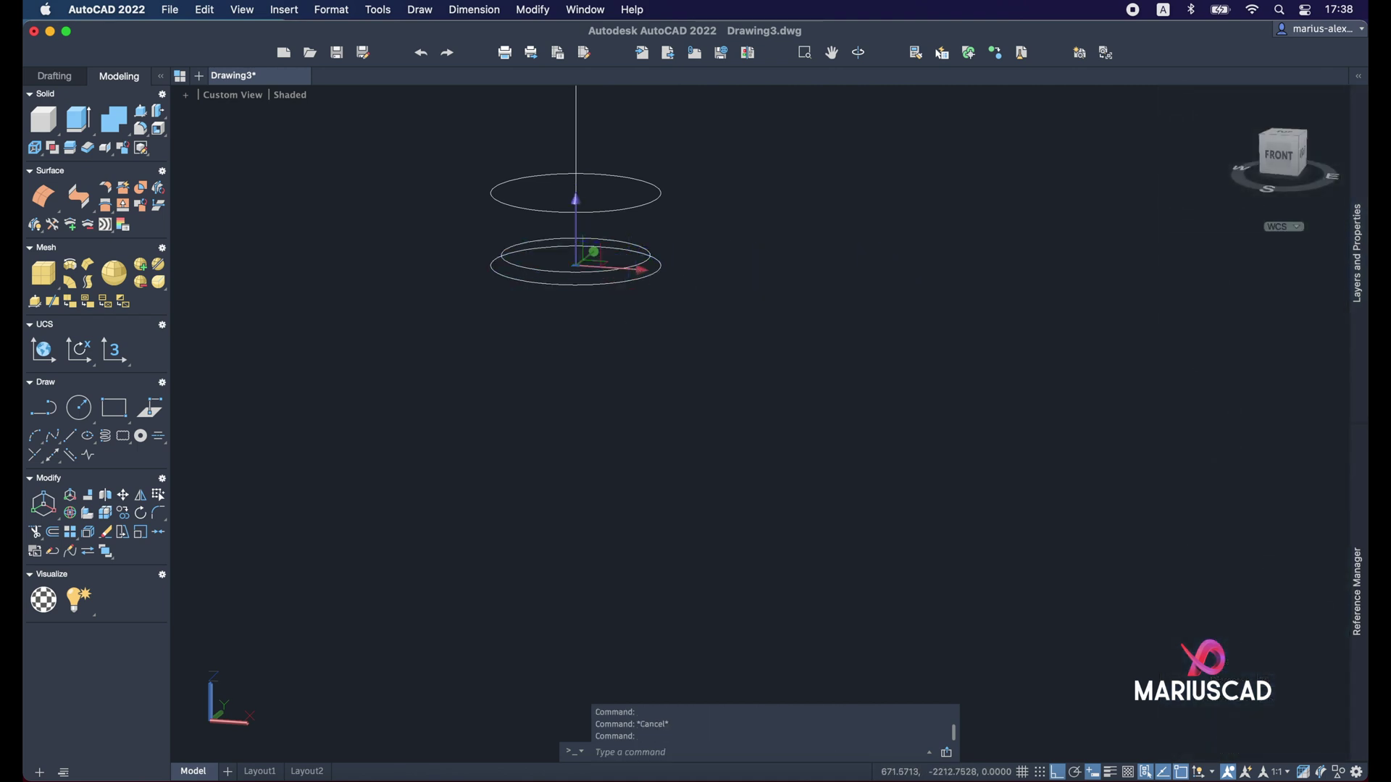
# Step: Set the radius of the second copied circle, 35 units below the original, to 30
pyautogui.doubleClick(654, 274)
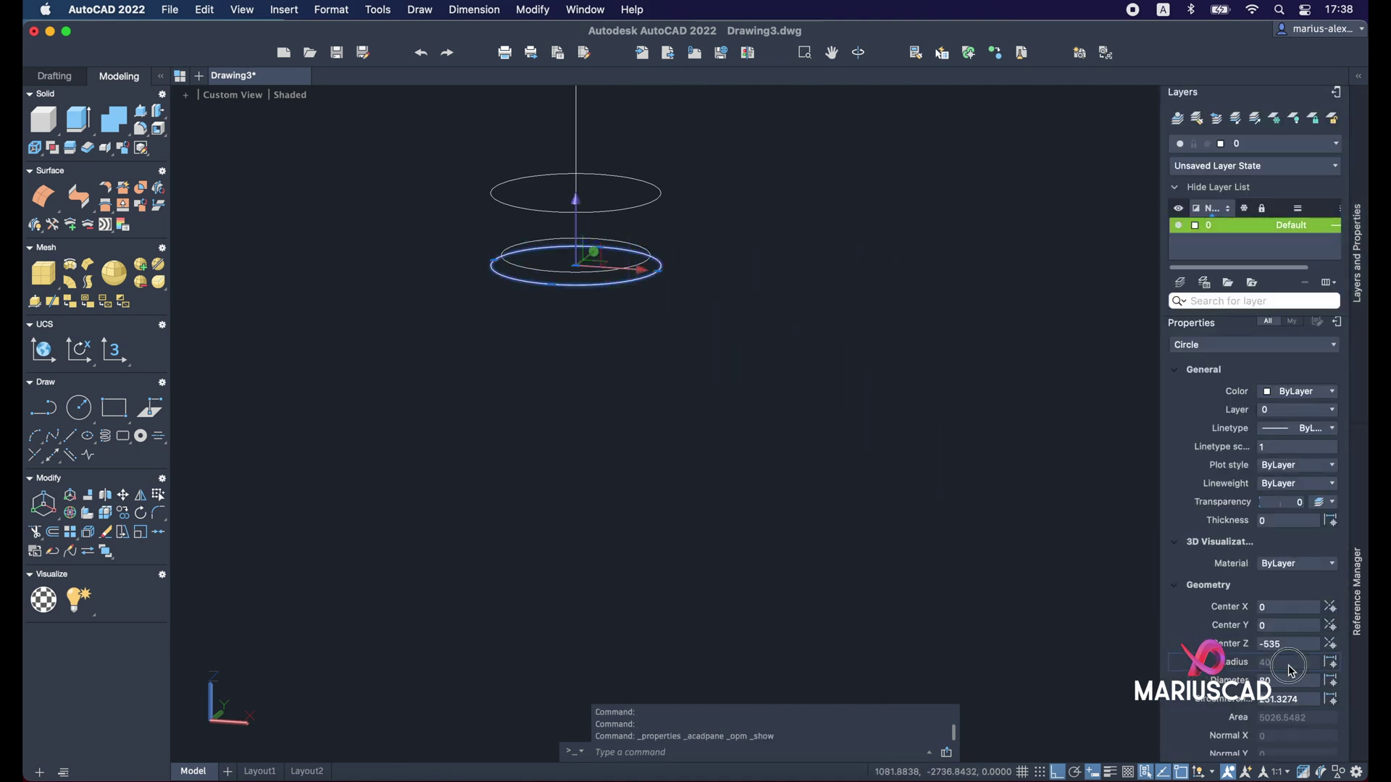
pyautogui.write('30')
pyautogui.press('Return')
pyautogui.click(944, 515)
pyautogui.press('Escape')
pyautogui.press('Escape')
# Step: In the lower pair of circles, set the upper circle's radius to 30 and the lower circle's radius to 35
pyautogui.moveTo(851, 594); pyautogui.dragTo(819, 248, button='middle')
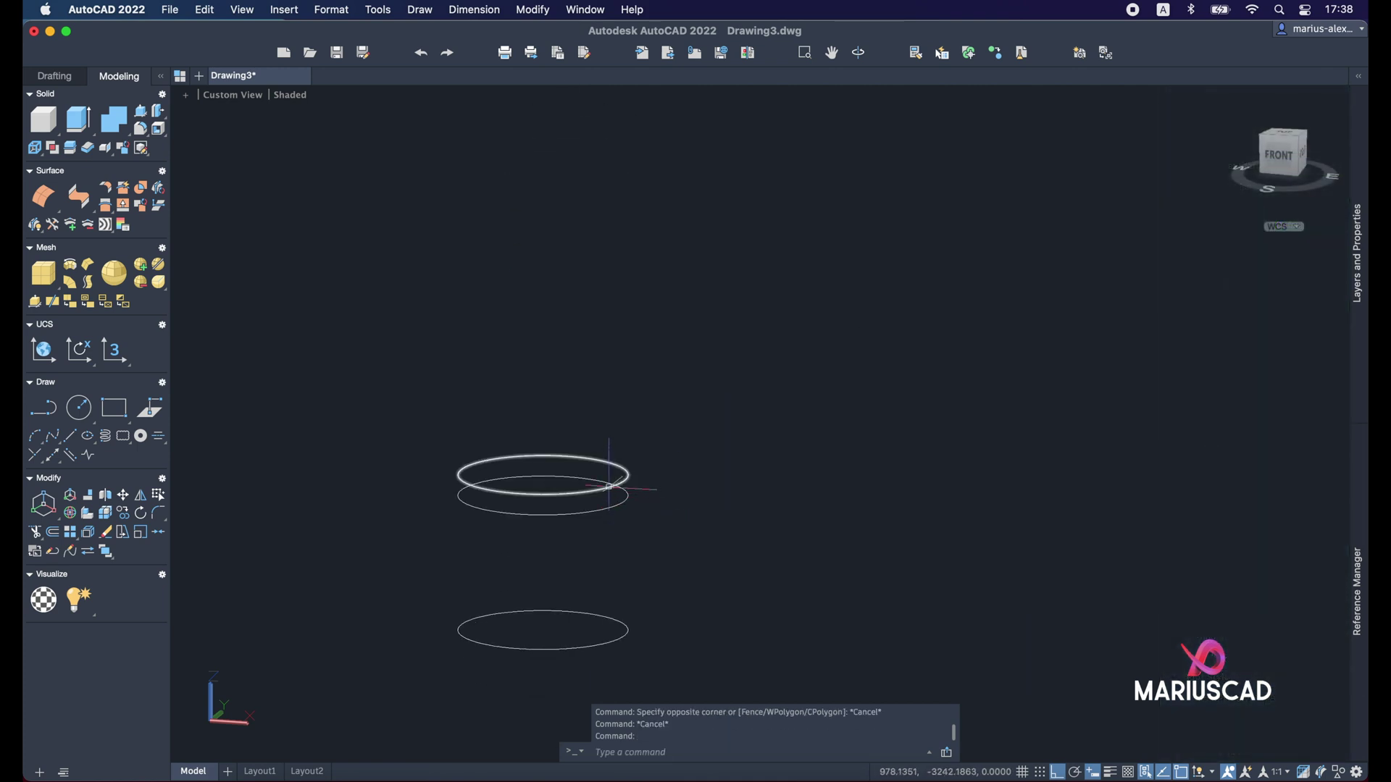
pyautogui.doubleClick(608, 487)
pyautogui.moveTo(1356, 591)
pyautogui.moveTo(1357, 253)
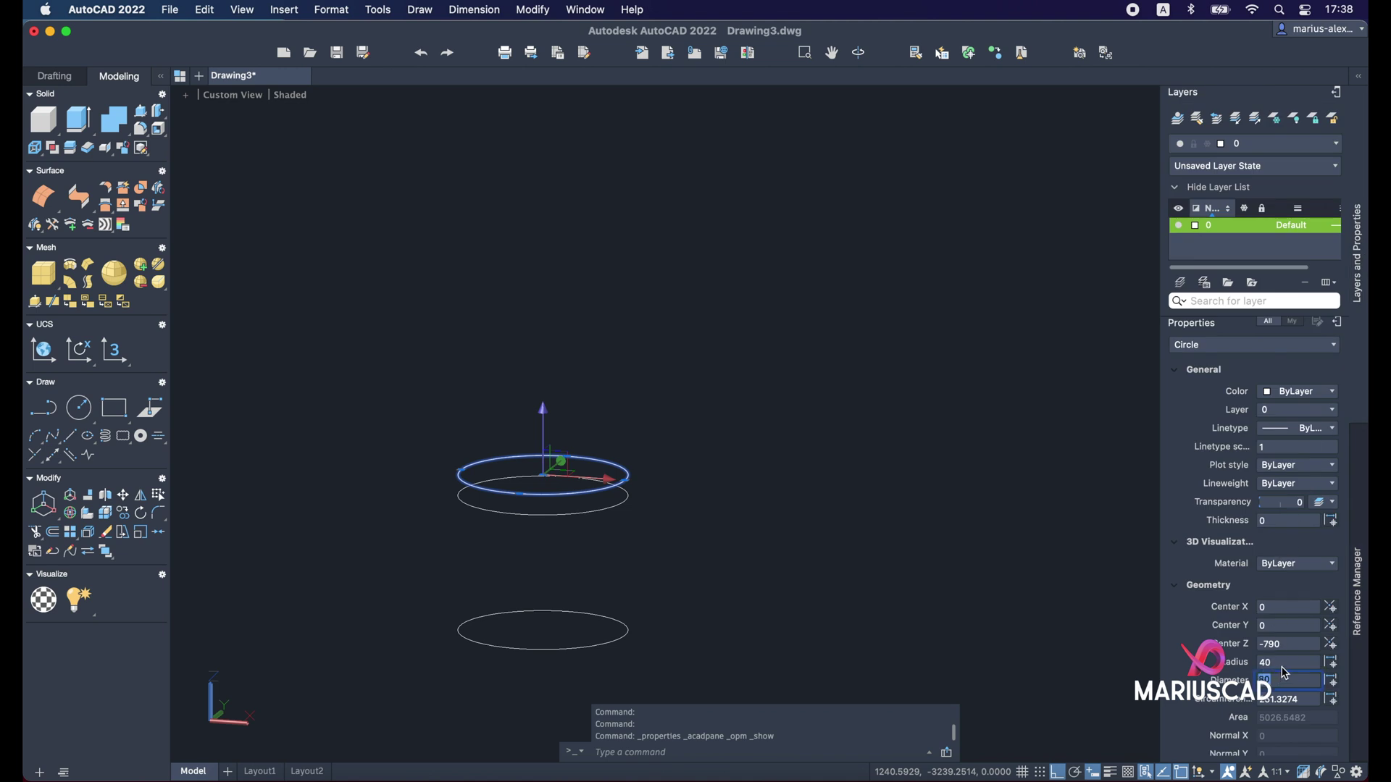
pyautogui.press('Return')
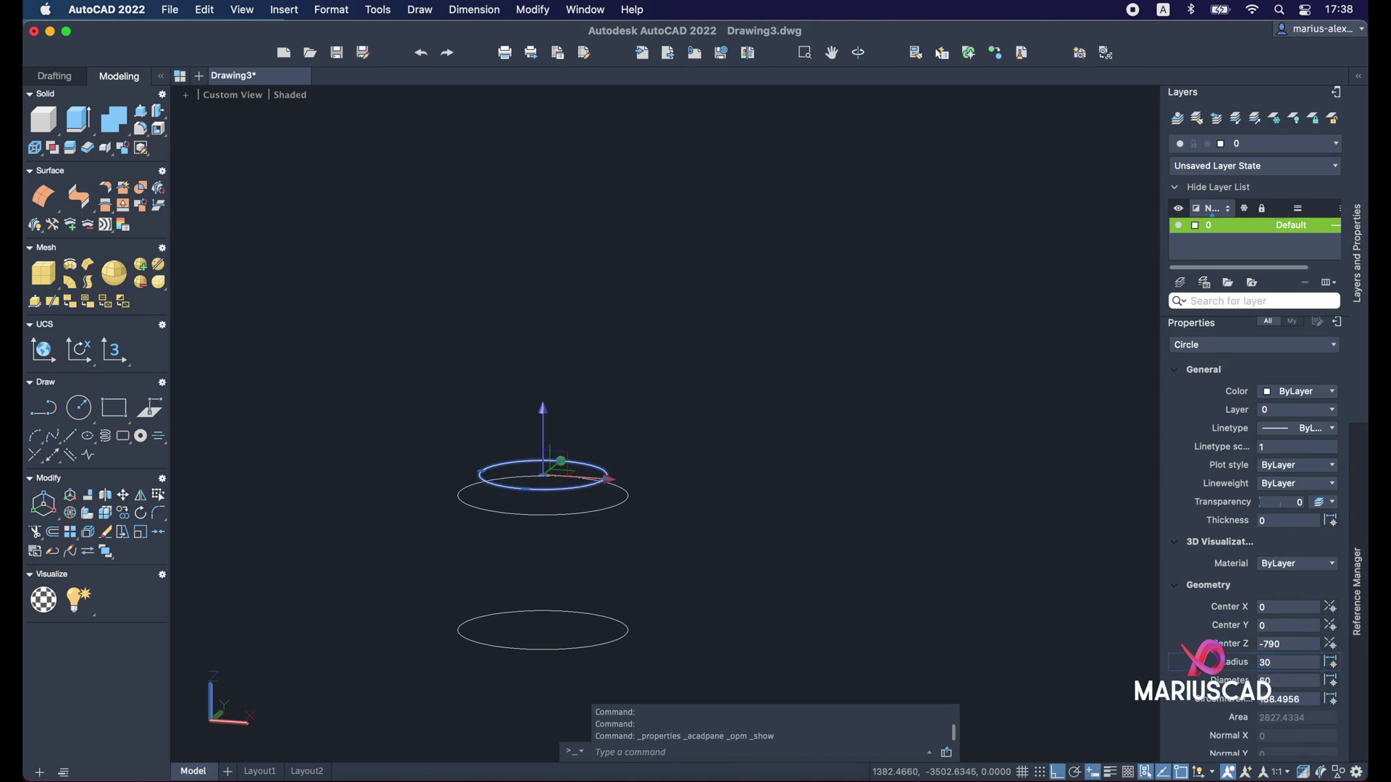
pyautogui.press('Escape')
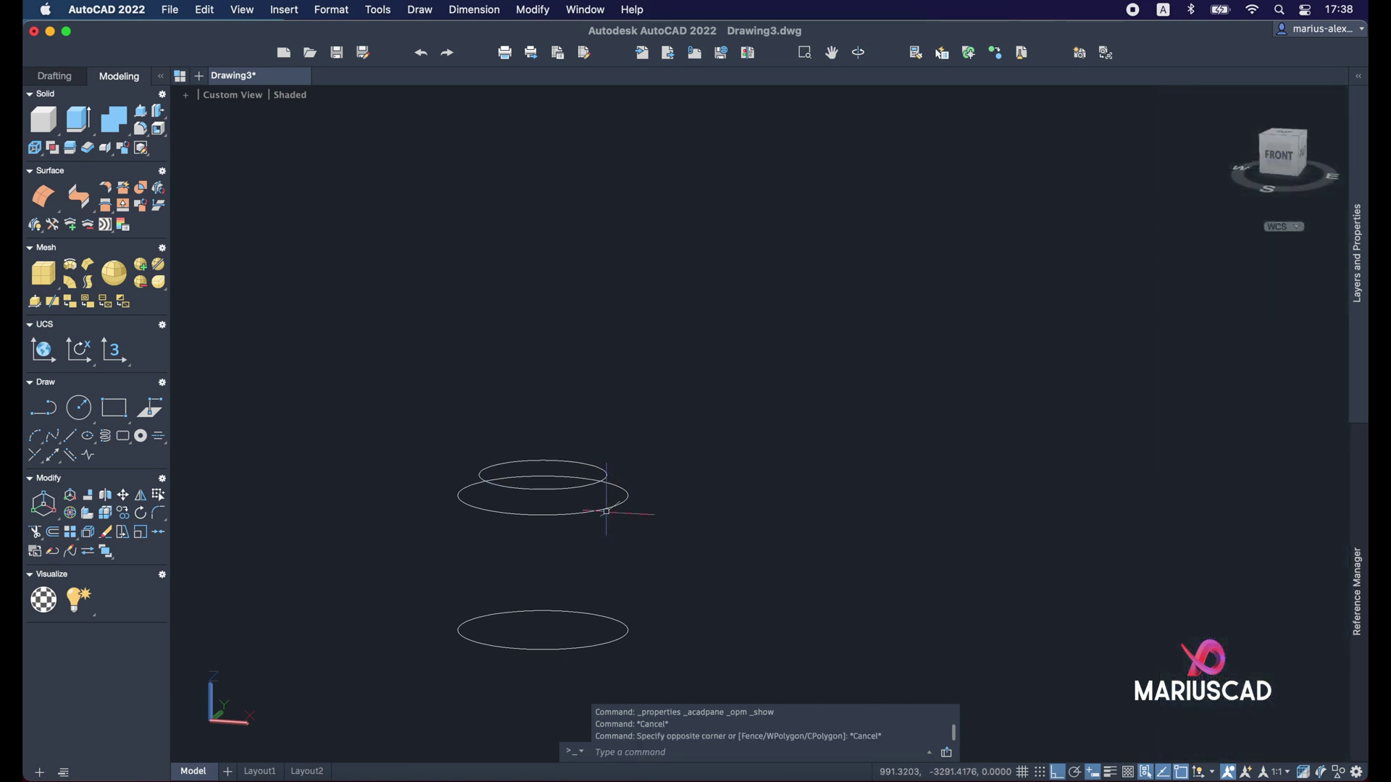
pyautogui.click(609, 509)
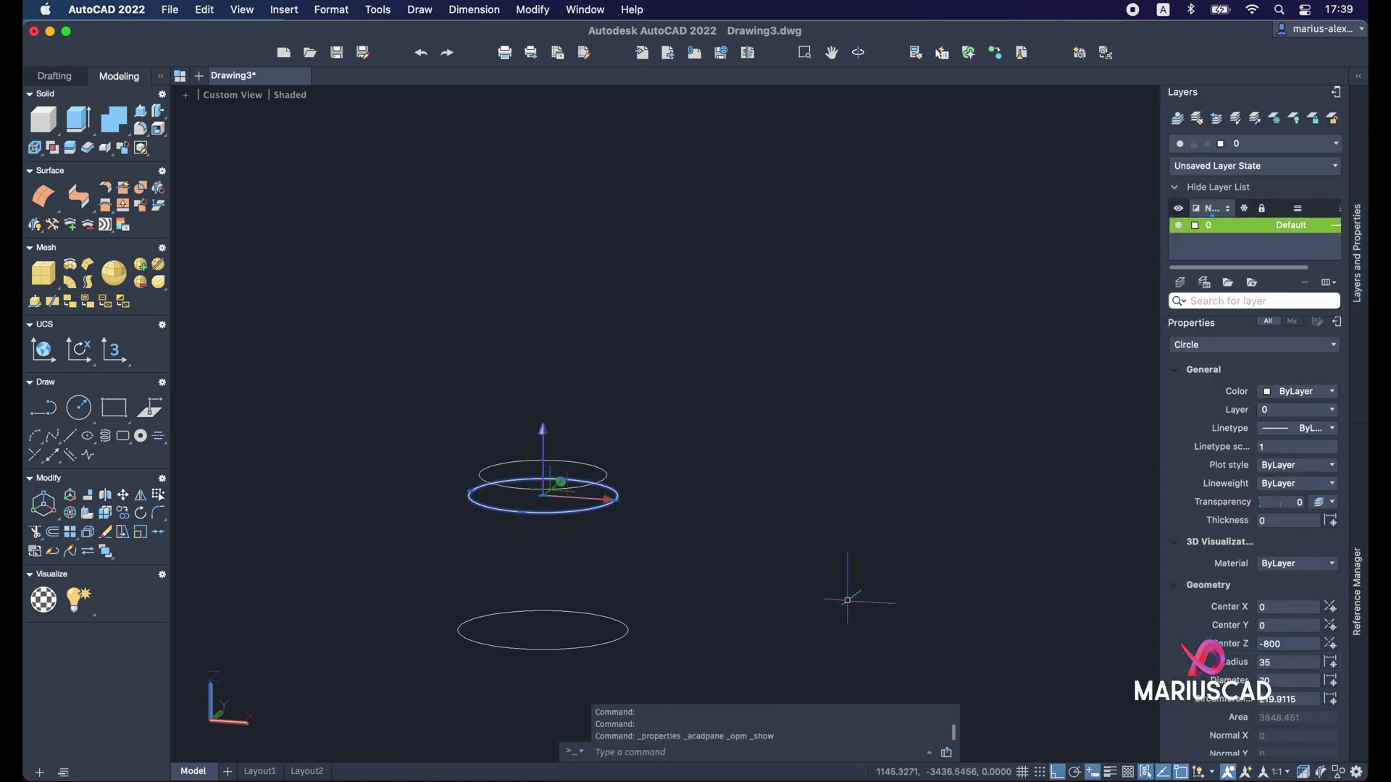
pyautogui.press('Escape')
# Step: Set the radius of the lowest circle to 200
pyautogui.click(626, 632)
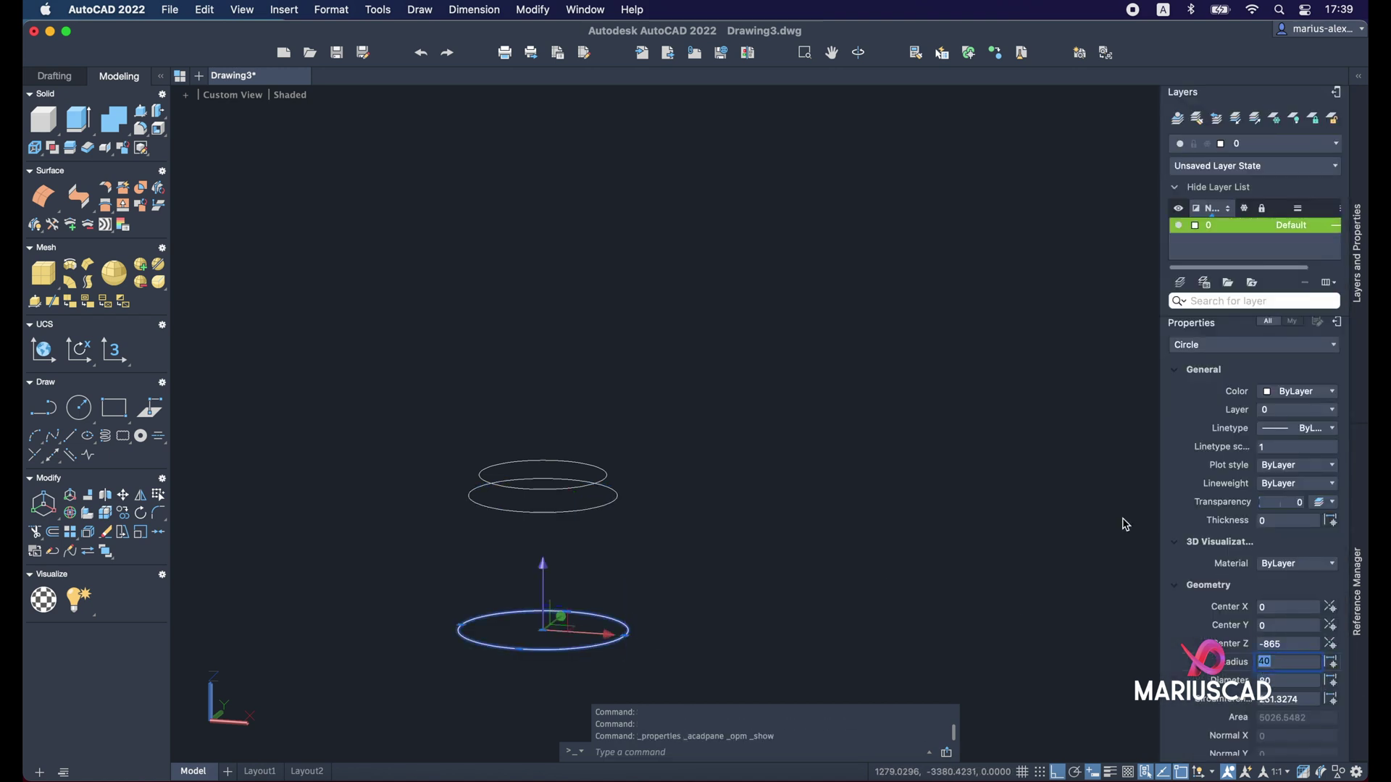
pyautogui.write('200')
pyautogui.press('Return')
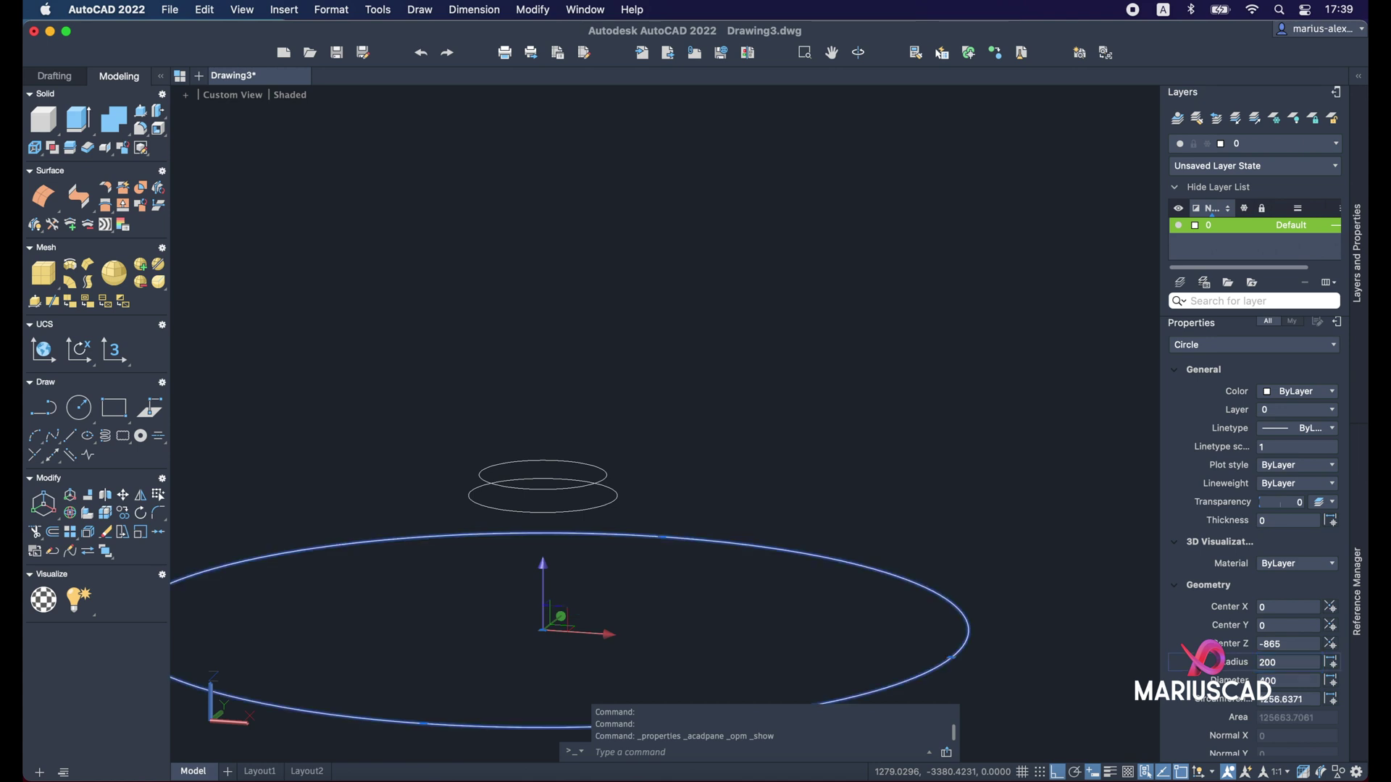
pyautogui.press('Escape')
pyautogui.press('Escape')
# Step: Copy the five small circles horizontally by 100, leaving out the large base circle
pyautogui.scroll(-2, 835, 418)
pyautogui.moveTo(917, 173); pyautogui.dragTo(871, 316, button='middle')
pyautogui.click(649, 623)
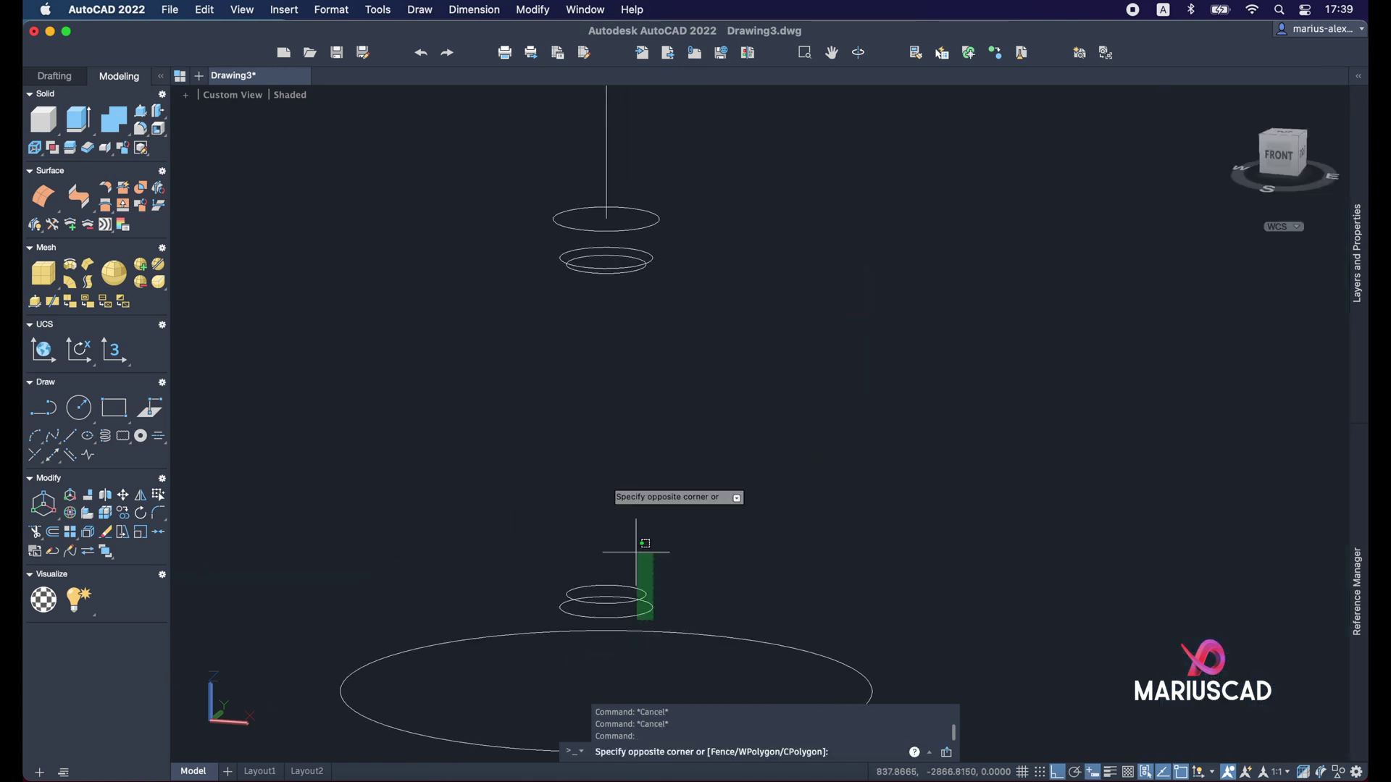
pyautogui.click(533, 250)
pyautogui.click(688, 238)
pyautogui.click(652, 208)
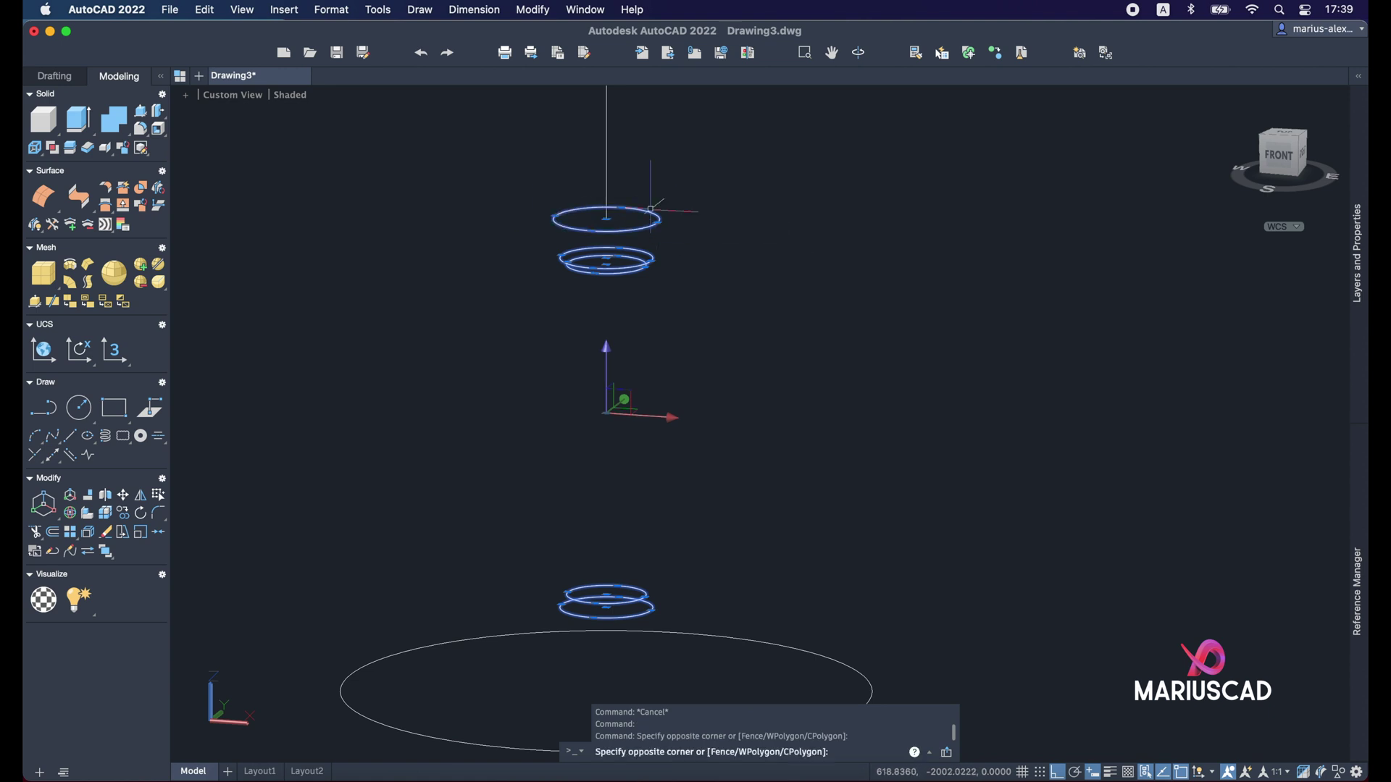
pyautogui.moveTo(656, 614); pyautogui.dragTo(675, 552, button='middle')
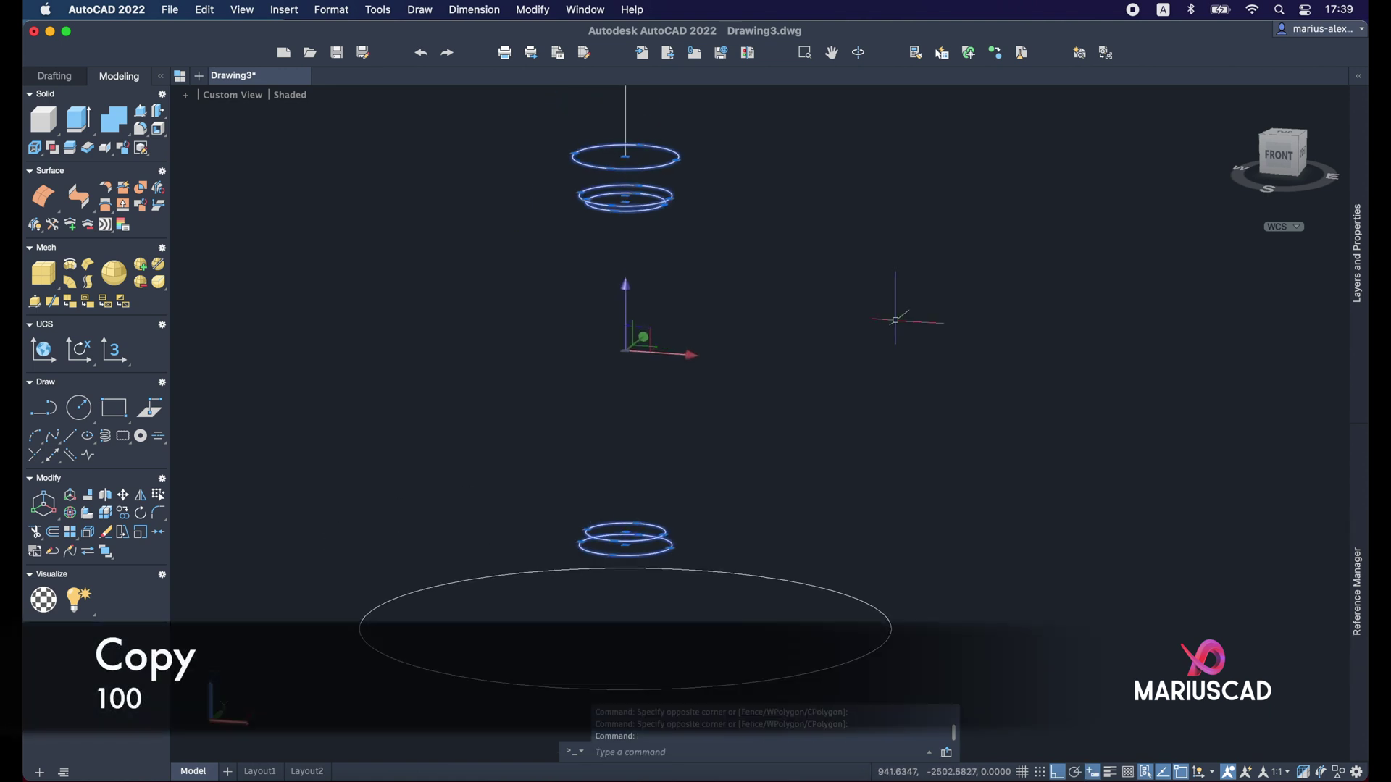
pyautogui.write('c')
pyautogui.press('Return')
pyautogui.scroll(-6, 899, 318)
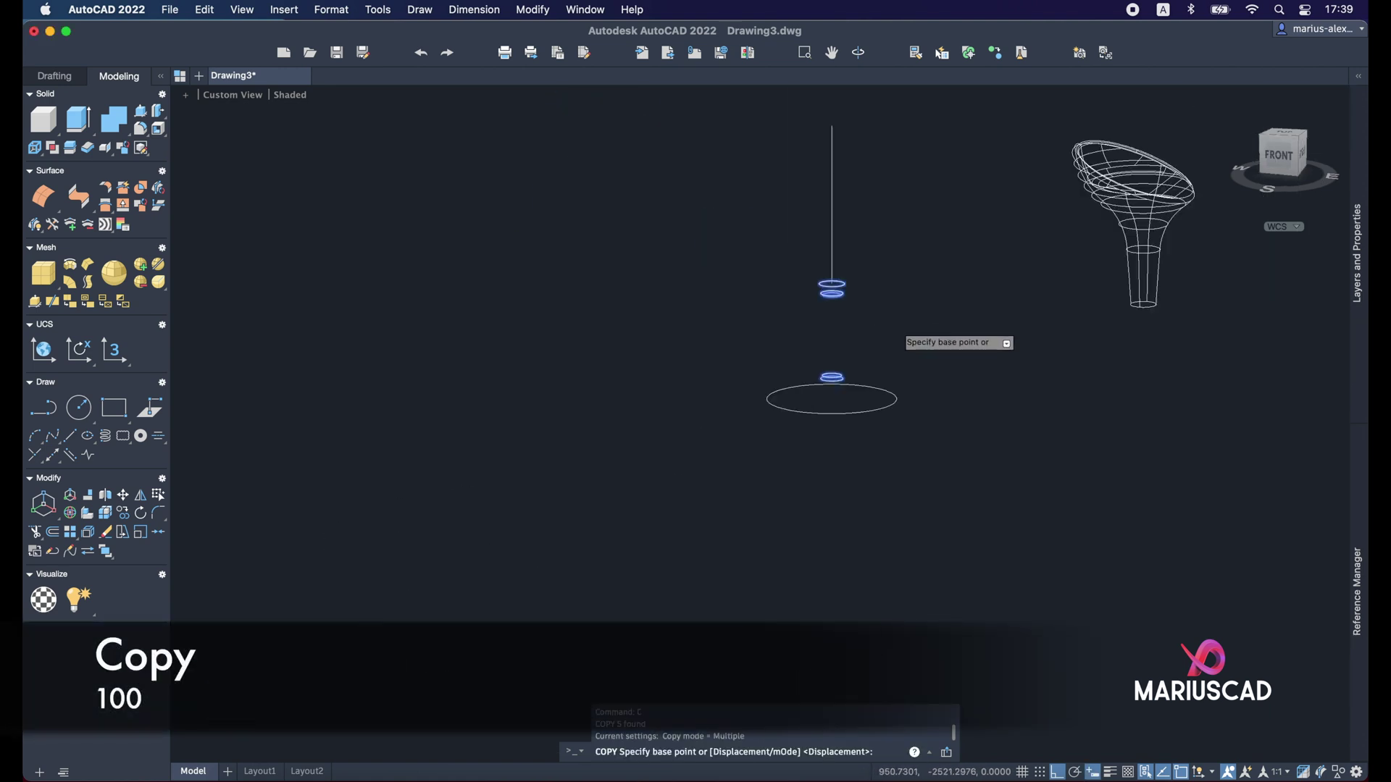
pyautogui.keyDown('shift'); pyautogui.moveTo(904, 319); pyautogui.dragTo(749, 429, button='middle'); pyautogui.keyUp('shift')
pyautogui.click(1067, 194)
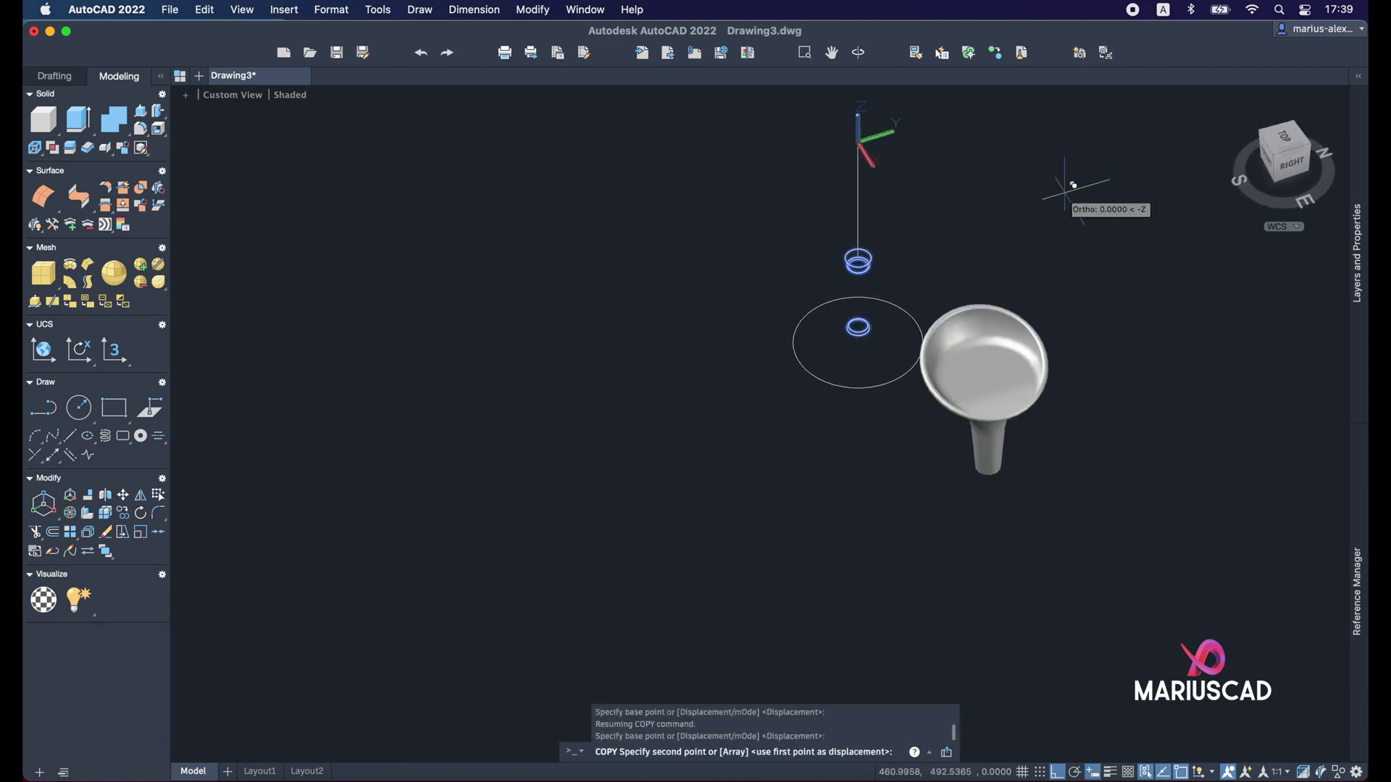
pyautogui.write('100')
pyautogui.press('Return')
pyautogui.press('Return')
# Step: Loft a solid between the top circle on the axis line and the radius 35 circle directly beneath it
pyautogui.moveTo(994, 211)
pyautogui.keyDown('shift'); pyautogui.mouseDown(button='middle')
pyautogui.moveTo(883, 395)
pyautogui.moveTo(699, 345)
pyautogui.mouseUp(button='middle'); pyautogui.keyUp('shift')
pyautogui.scroll(5, 680, 347)
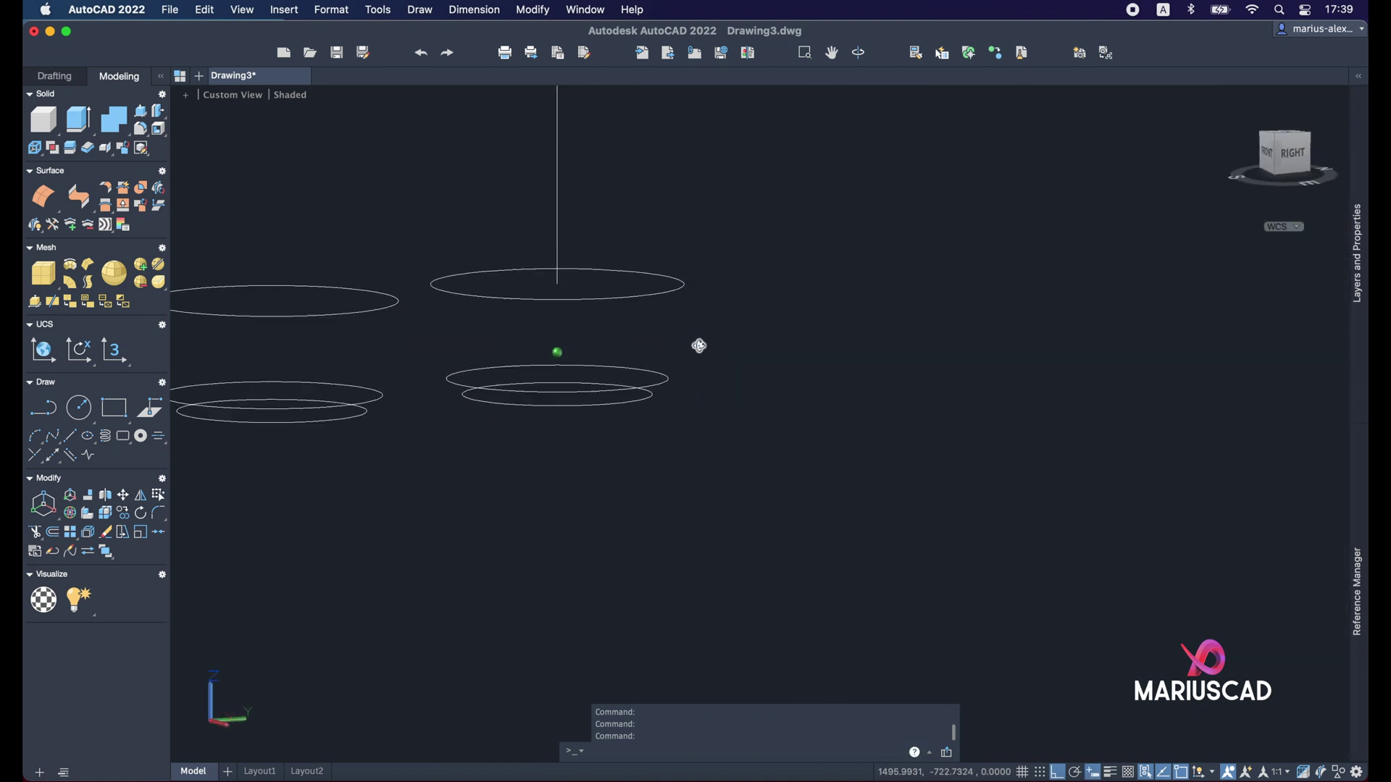
pyautogui.write('loft')
pyautogui.press('Return')
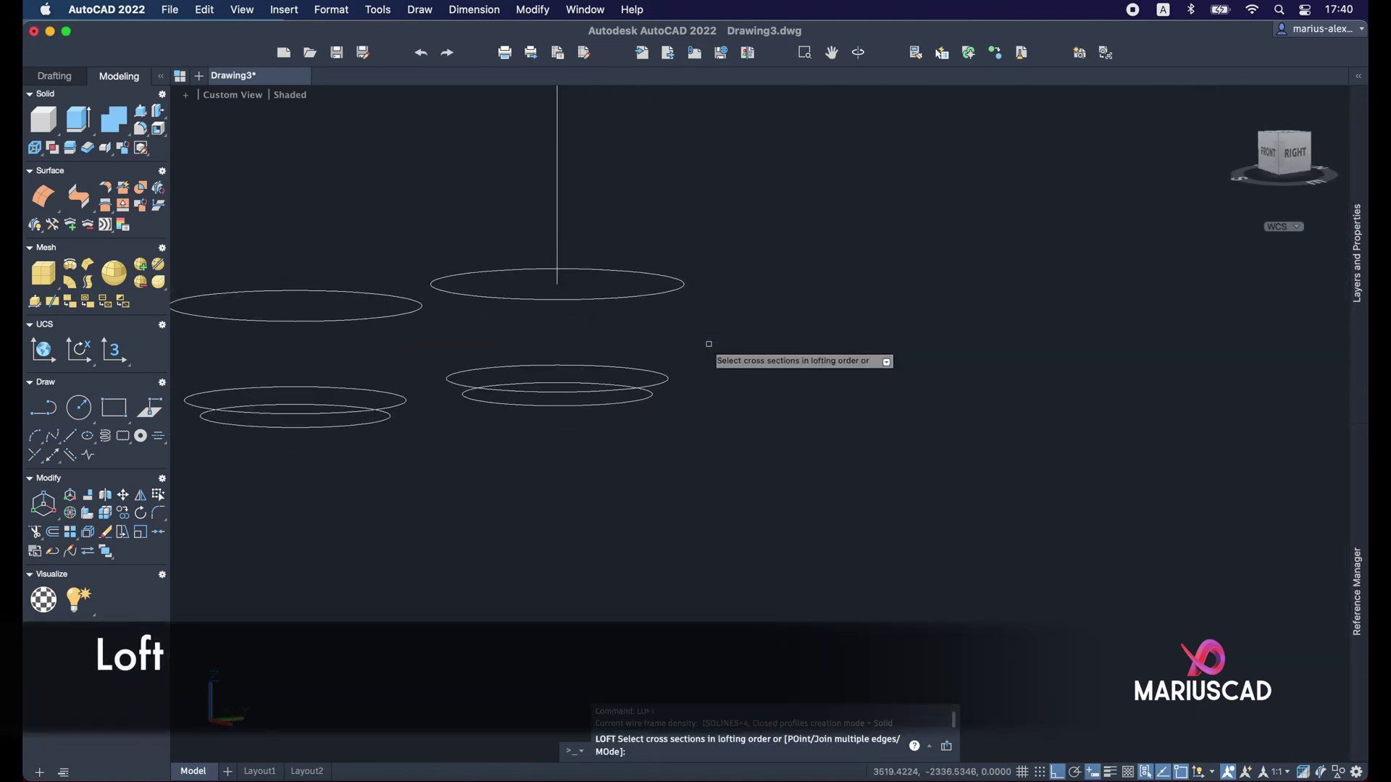
pyautogui.click(661, 292)
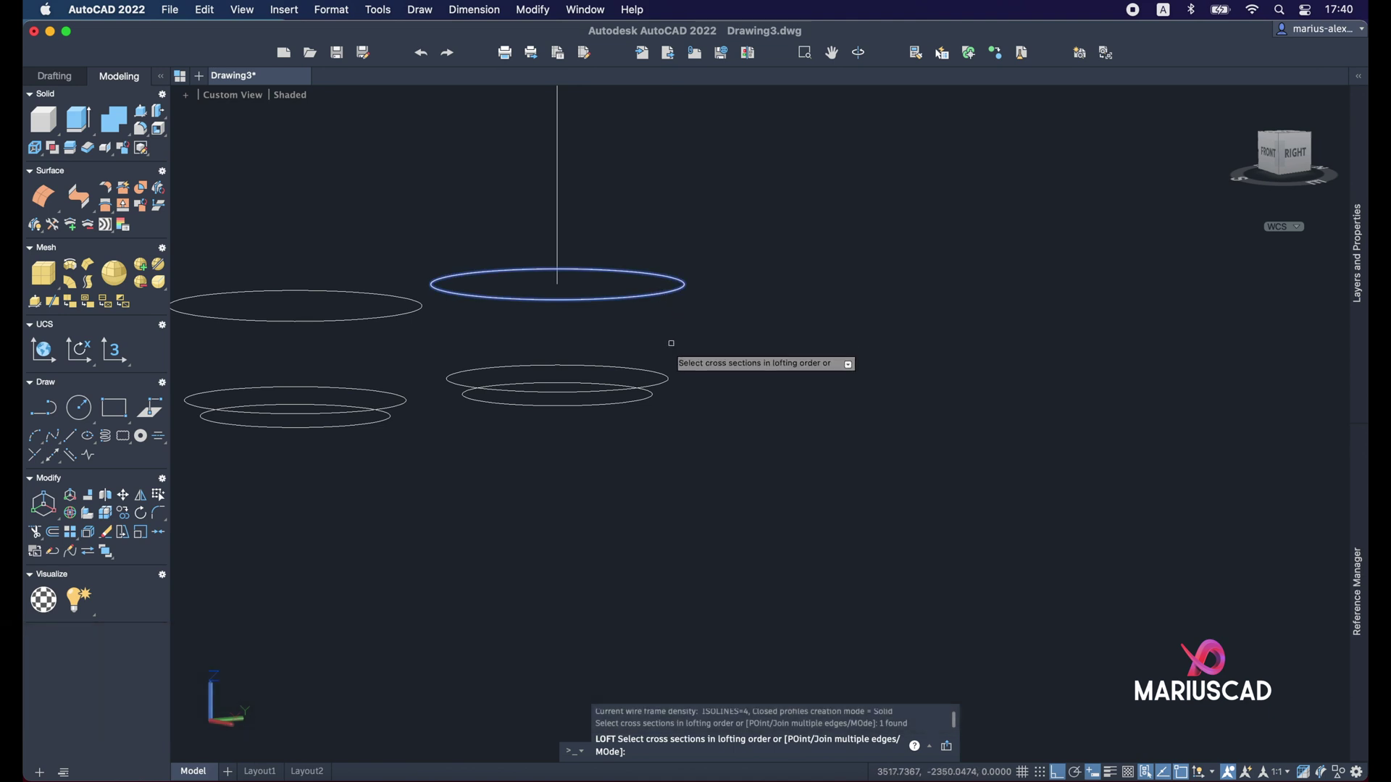
pyautogui.click(663, 379)
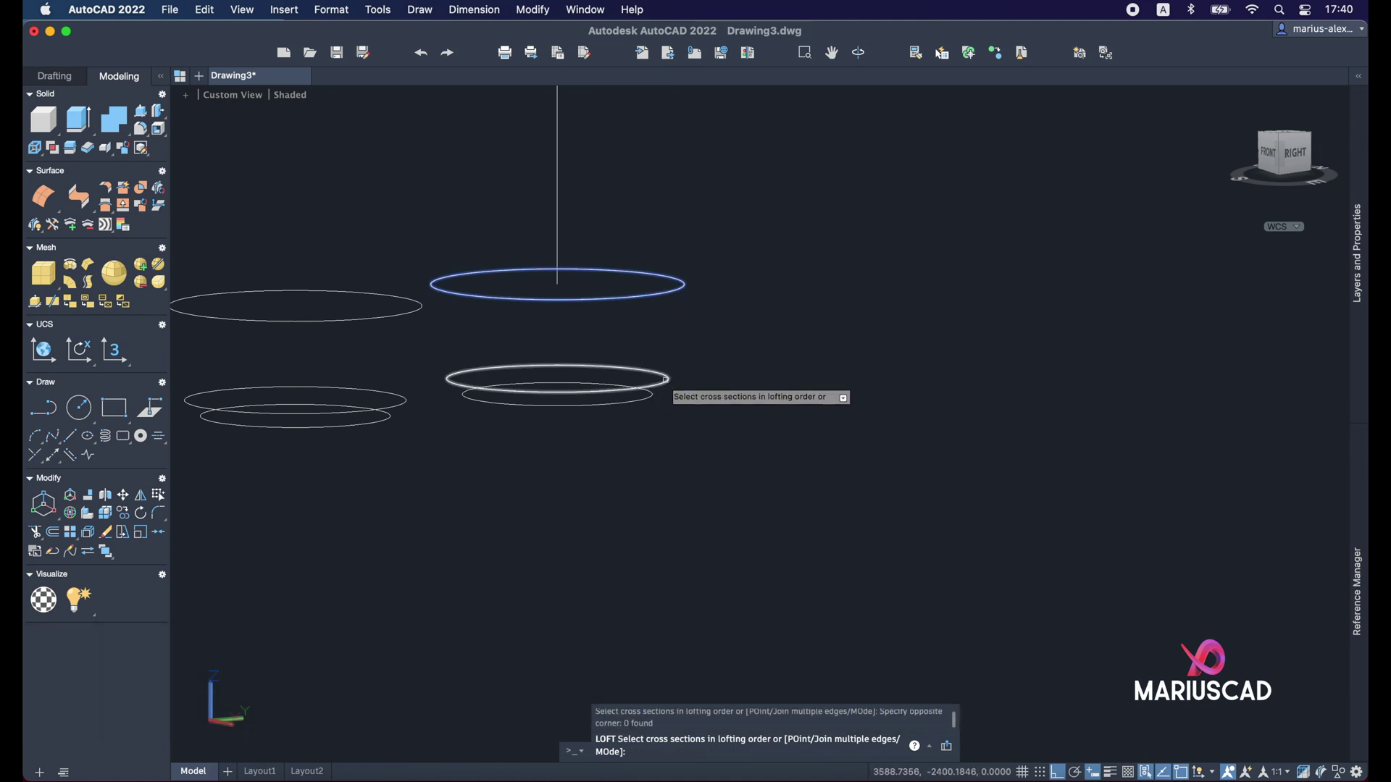
pyautogui.click(666, 378)
pyautogui.click(667, 379)
pyautogui.press('Return')
pyautogui.press('Return')
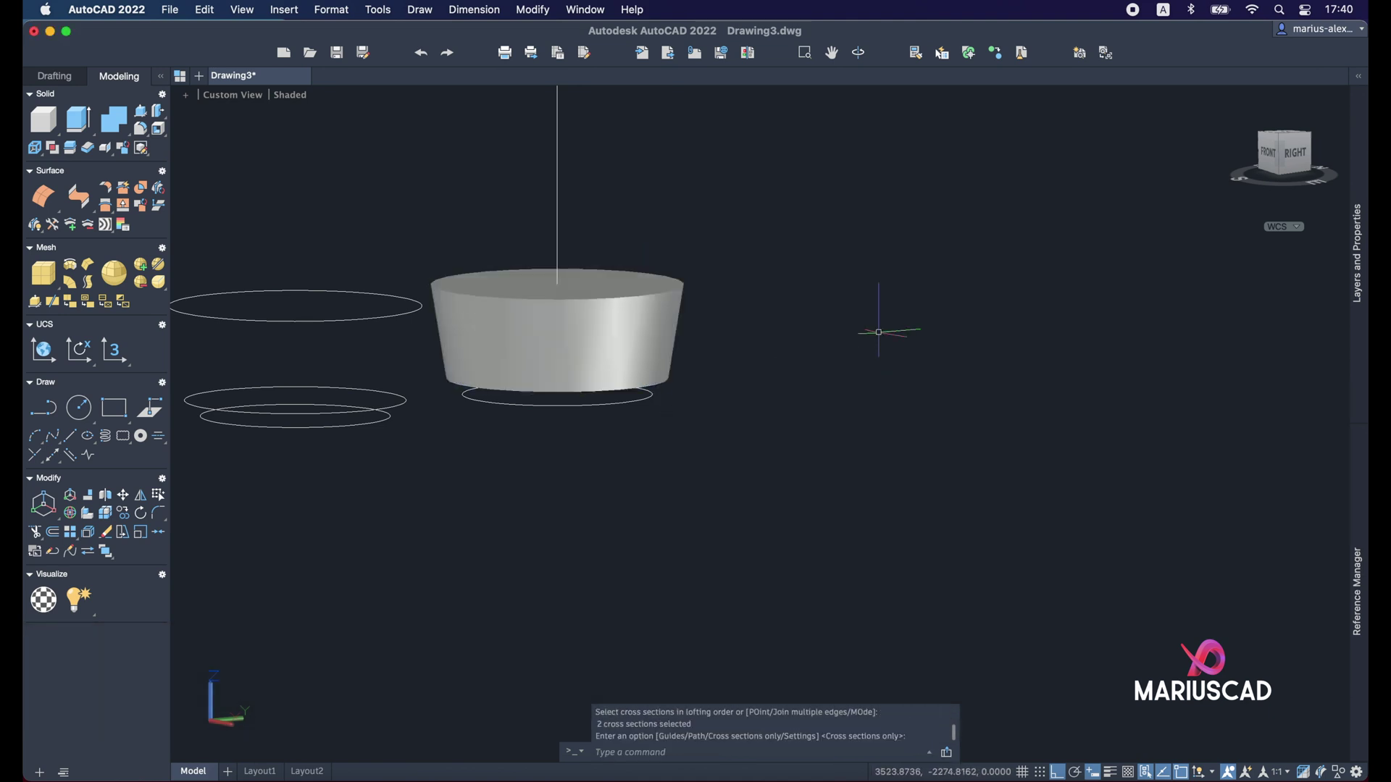
# Step: Move the lofted solid horizontally by 1000 so it sits under the chair's stem
pyautogui.scroll(-3, 879, 332)
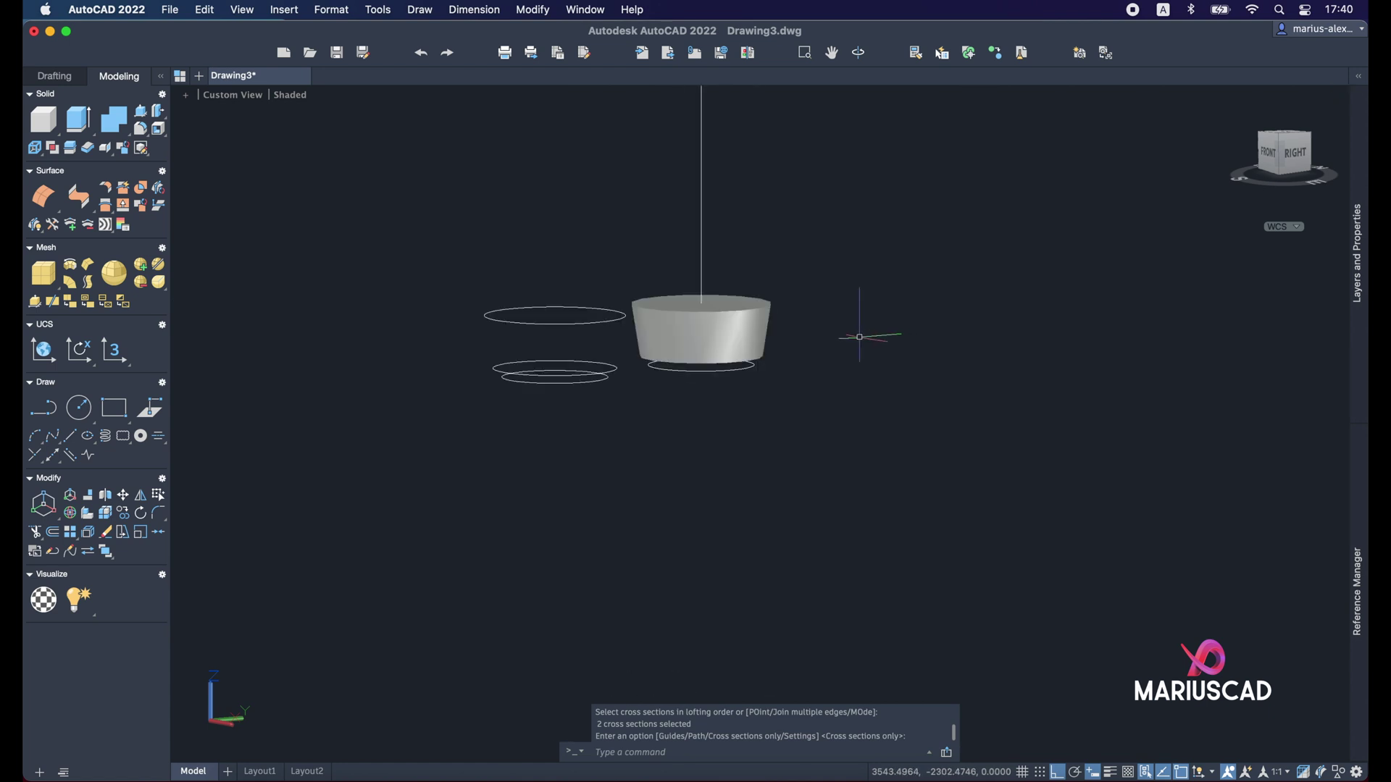
pyautogui.press('Return')
pyautogui.click(755, 333)
pyautogui.write('m')
pyautogui.press('Return')
pyautogui.click(867, 290)
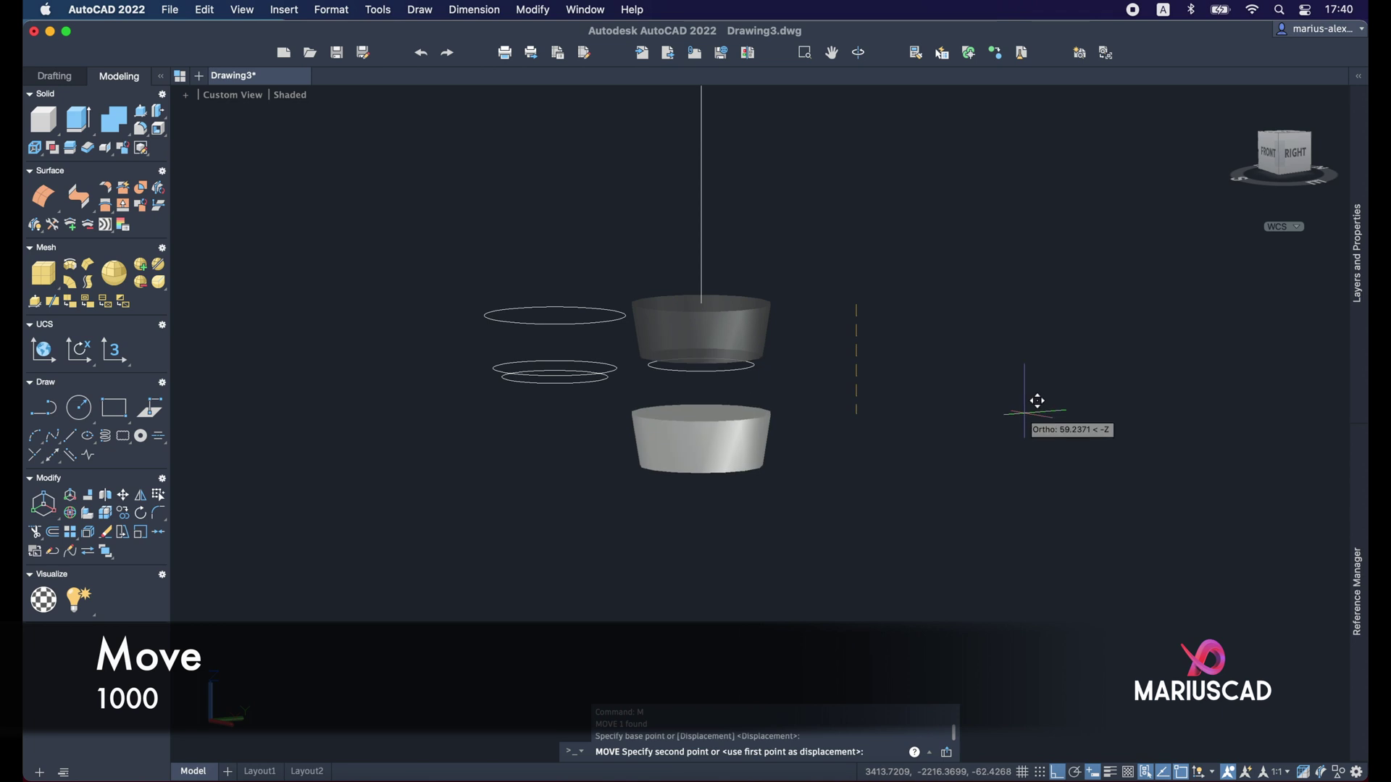
pyautogui.write('10')
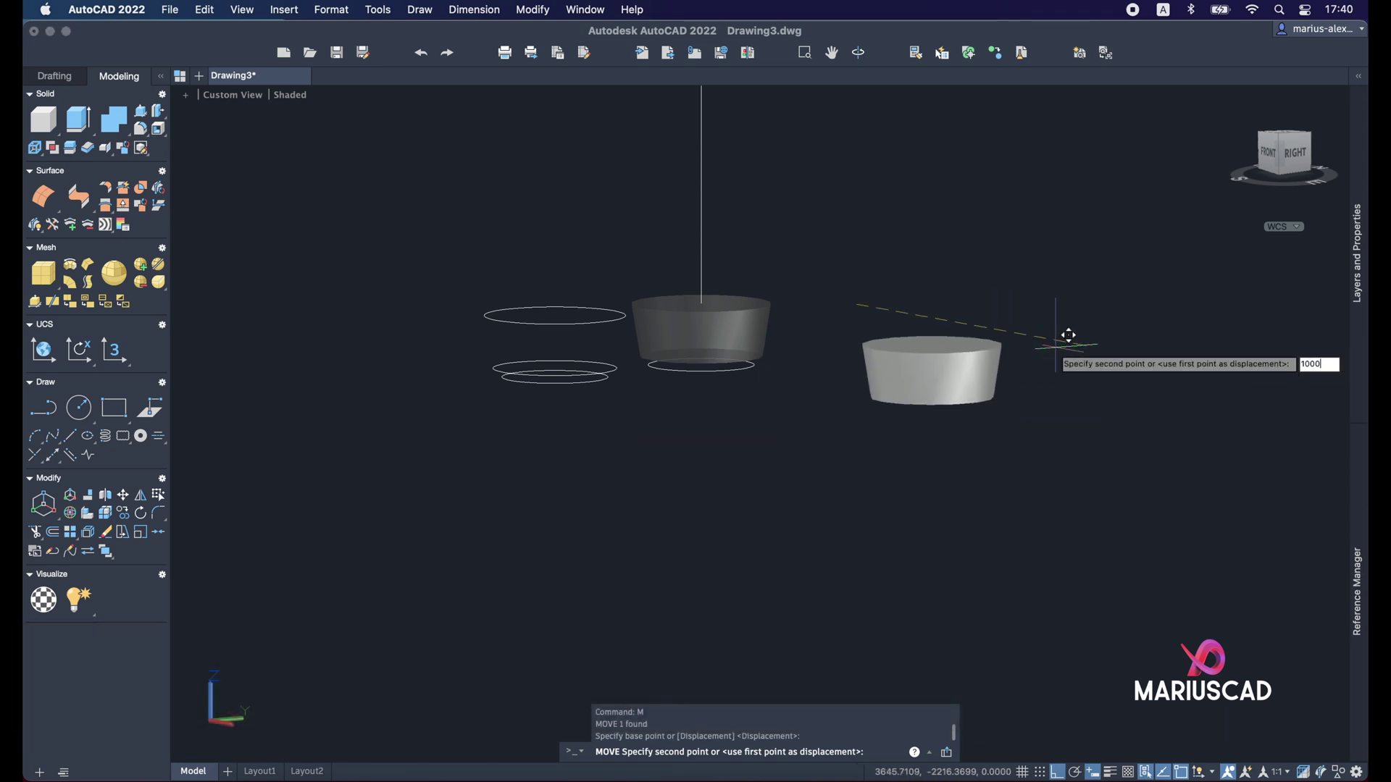
pyautogui.write('00')
pyautogui.press('Return')
# Step: Round the bottom edge of the solid just placed under the stem with an edge fillet of radius 1
pyautogui.moveTo(1126, 323); pyautogui.dragTo(703, 227, button='middle')
pyautogui.scroll(3, 704, 246)
pyautogui.moveTo(1326, 405); pyautogui.dragTo(791, 377, button='middle')
pyautogui.scroll(3, 930, 510)
pyautogui.keyDown('shift'); pyautogui.moveTo(932, 528); pyautogui.dragTo(954, 428, button='middle'); pyautogui.keyUp('shift')
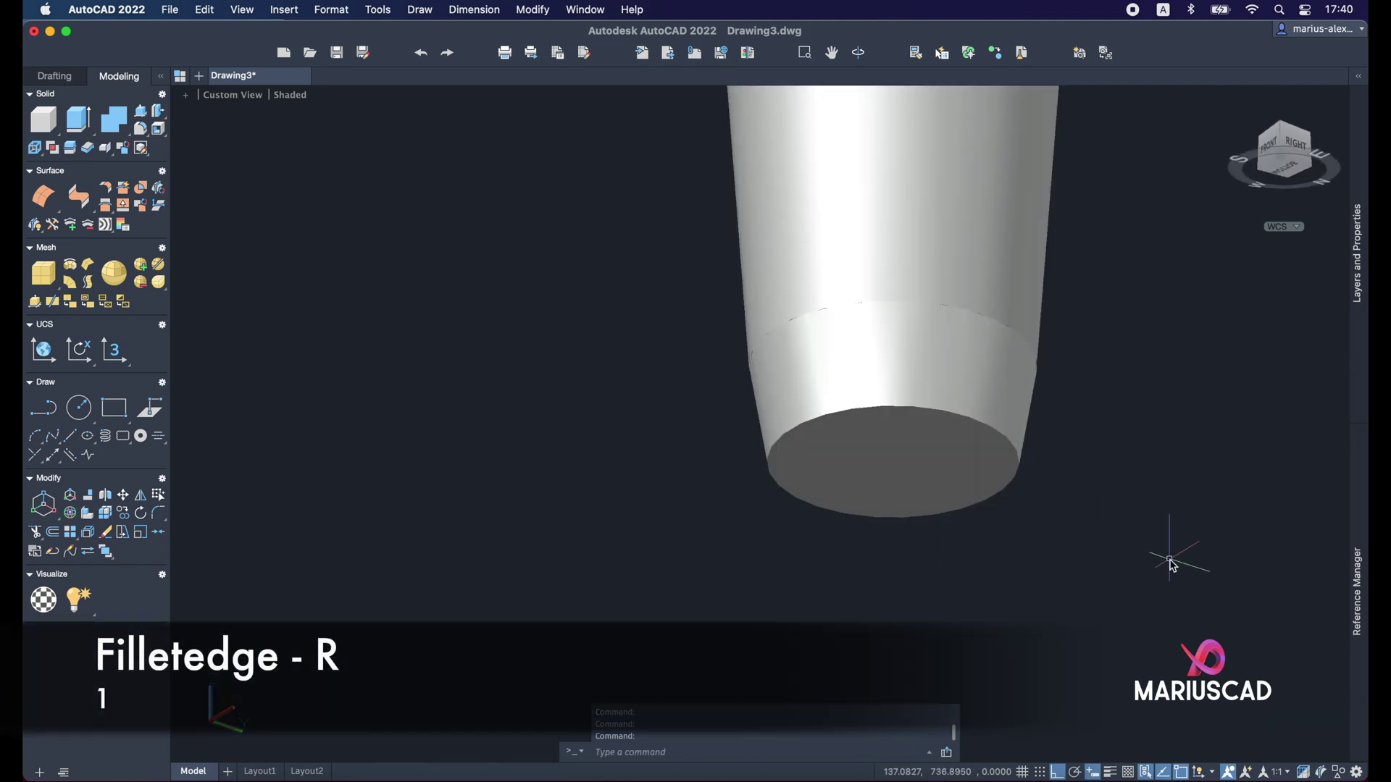
pyautogui.write('filleted')
pyautogui.press('Return')
pyautogui.write('r')
pyautogui.press('Return')
pyautogui.write('1')
pyautogui.press('Return')
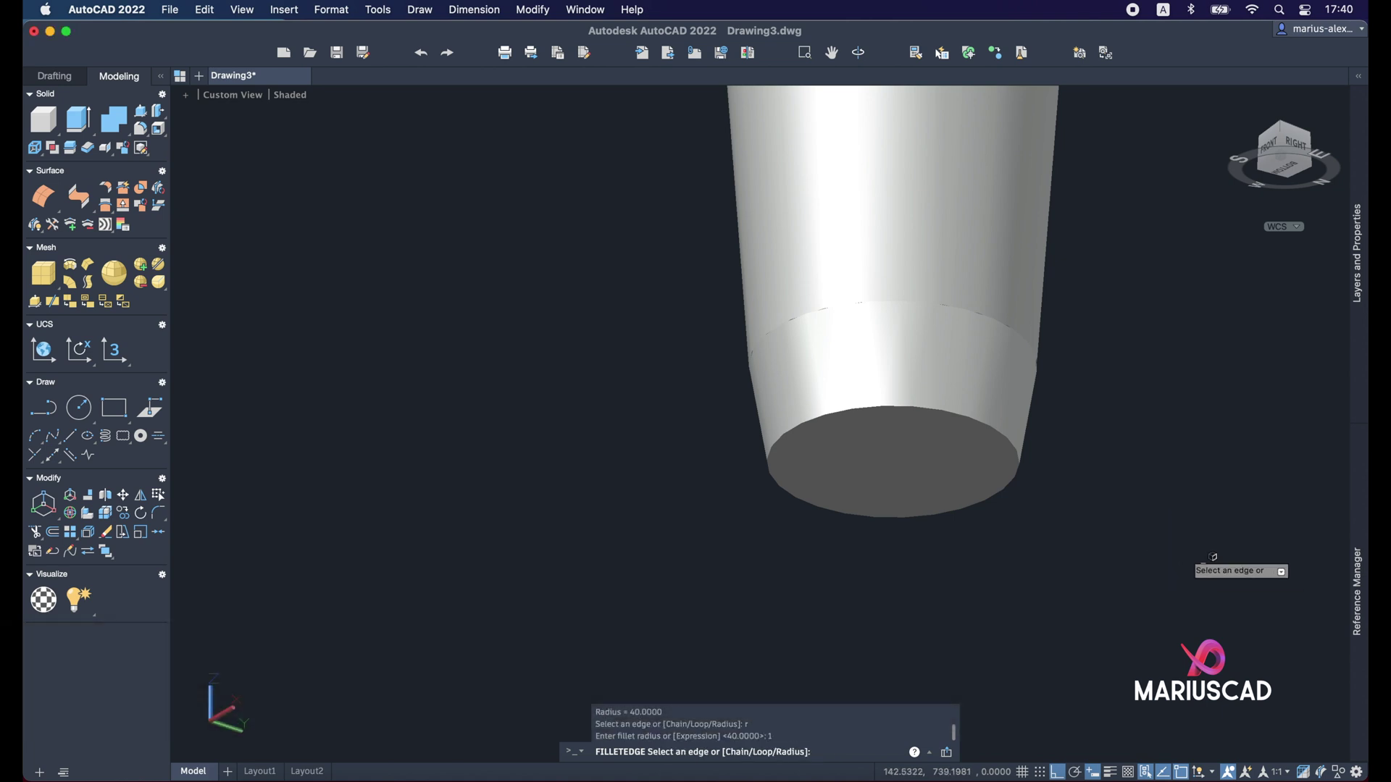
pyautogui.click(1008, 426)
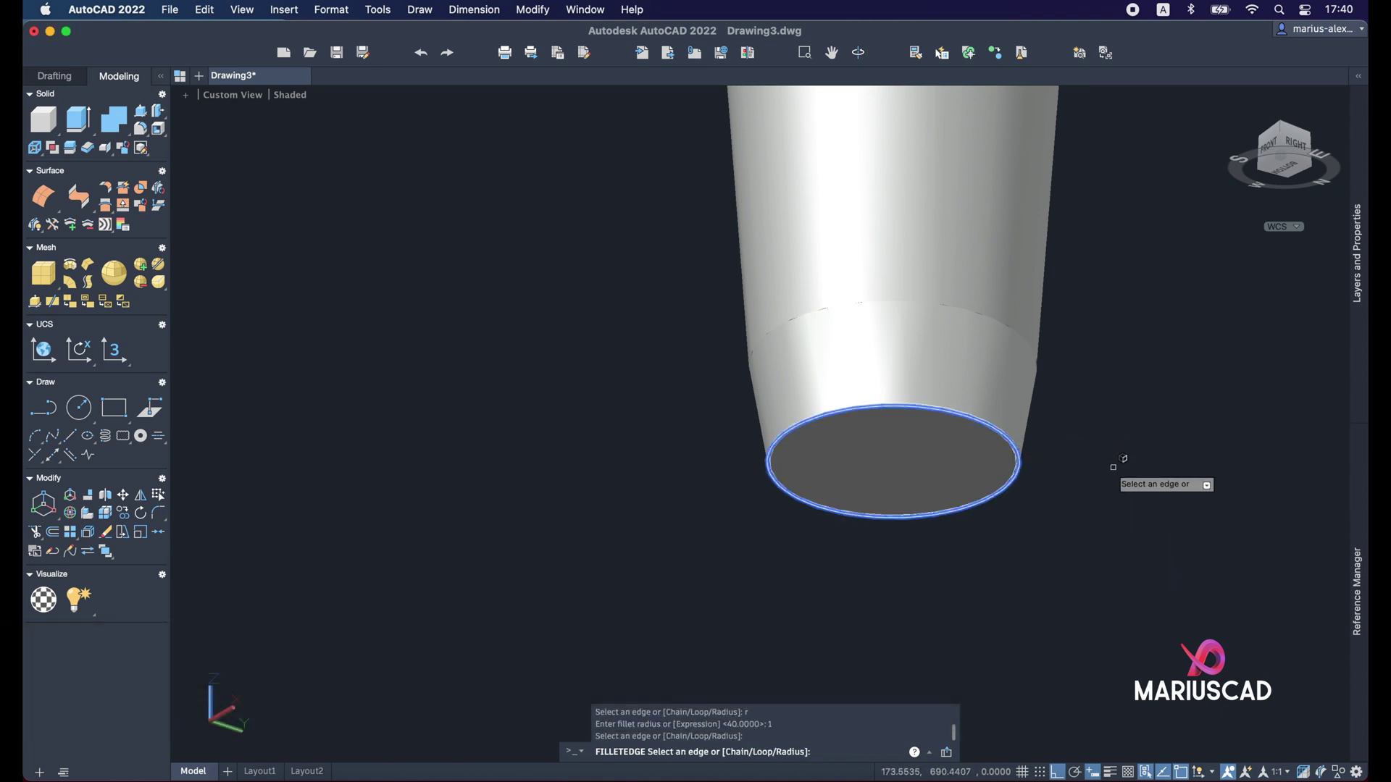
pyautogui.press('Return')
pyautogui.press('Return')
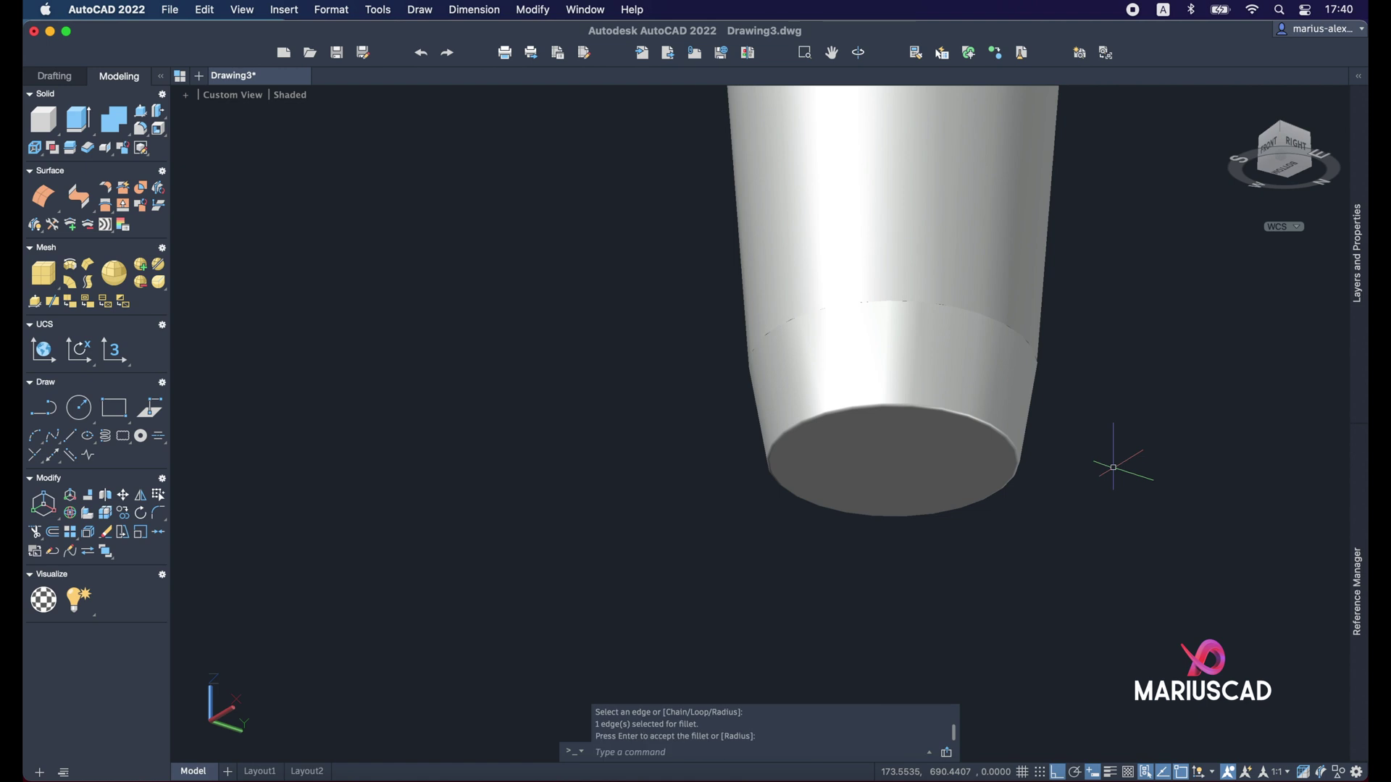
# Step: Copy the middle circle of the upper group of three spare circles horizontally by 100, back below the axis line
pyautogui.moveTo(546, 485); pyautogui.dragTo(785, 544, button='middle')
pyautogui.scroll(4, 760, 559)
pyautogui.scroll(-8, 759, 559)
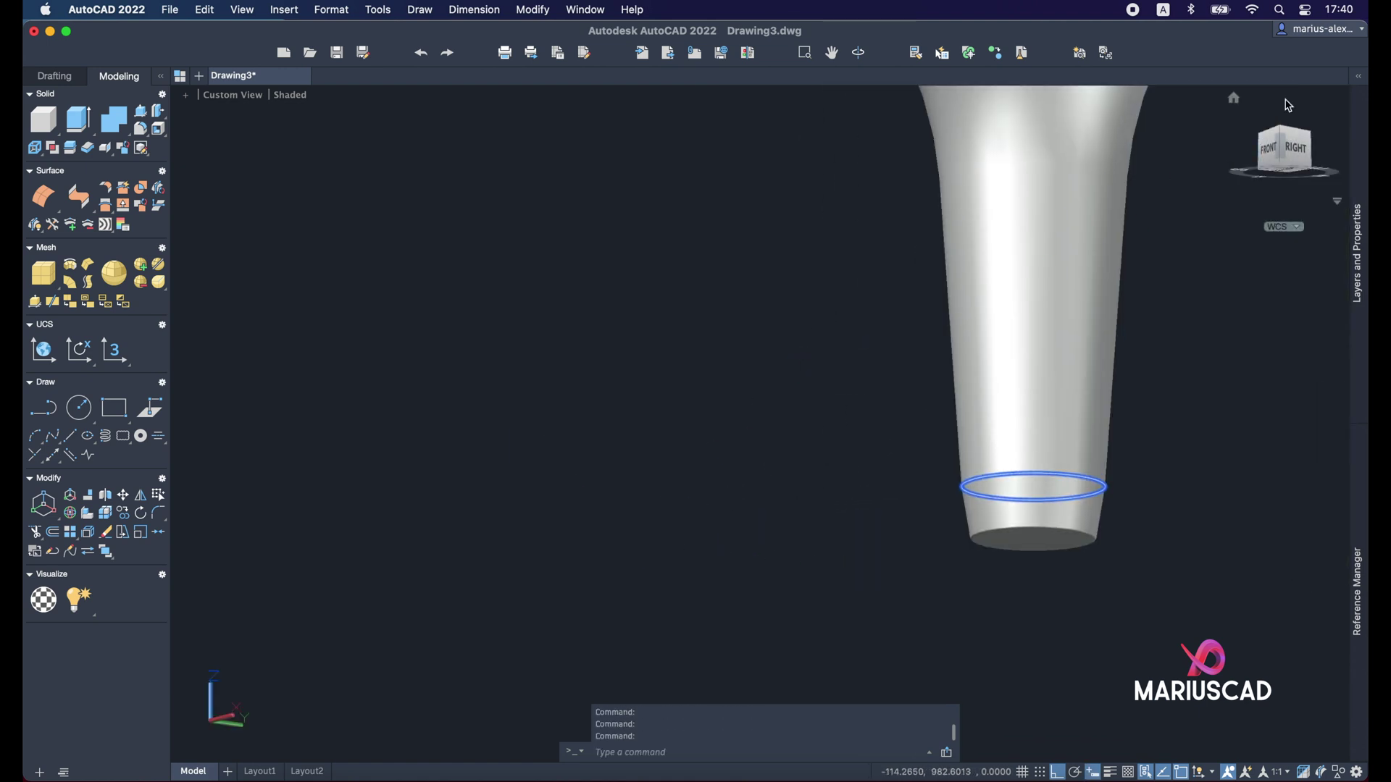
pyautogui.click(1236, 103)
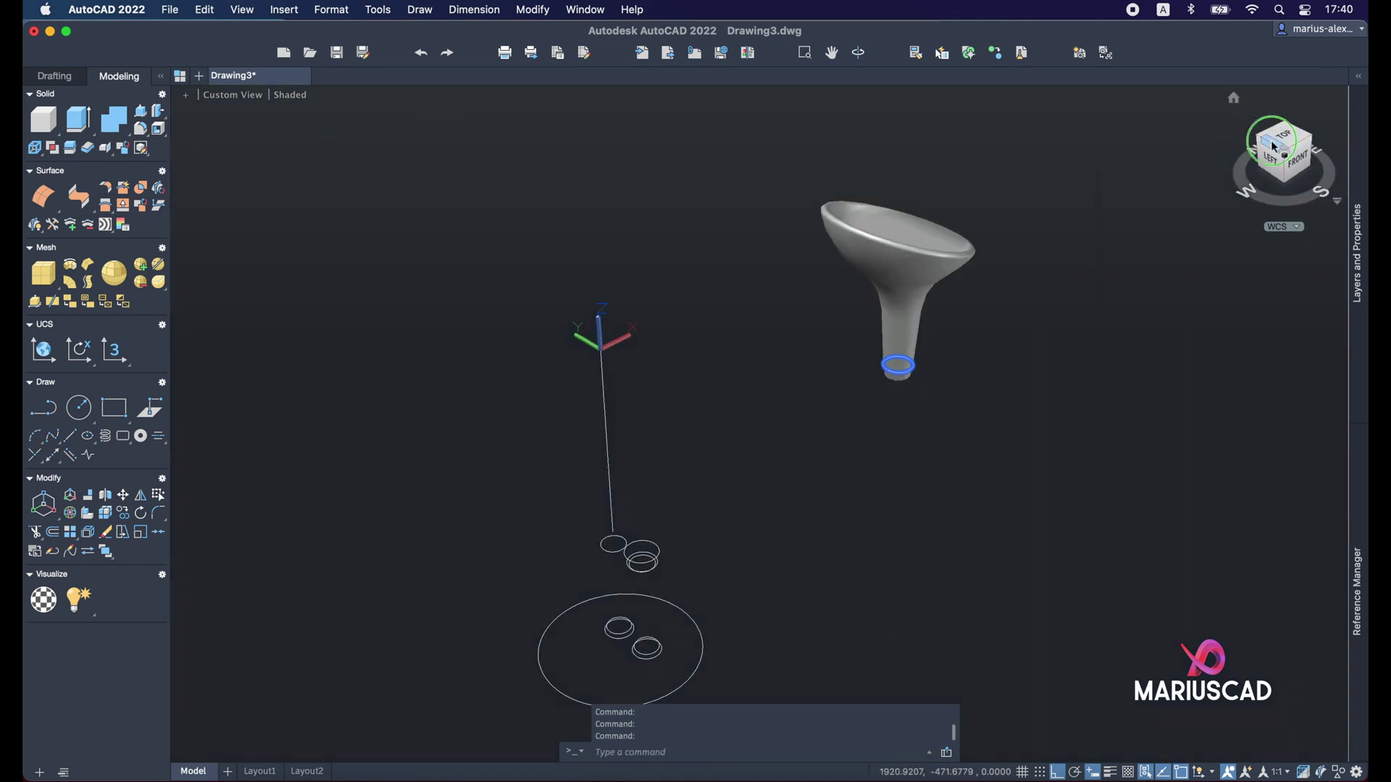
pyautogui.rightClick(1275, 147)
pyautogui.click(1233, 177)
pyautogui.scroll(8, 636, 508)
pyautogui.keyDown('shift'); pyautogui.moveTo(636, 507); pyautogui.dragTo(638, 438, button='middle'); pyautogui.keyUp('shift')
pyautogui.keyDown('shift'); pyautogui.moveTo(929, 541); pyautogui.dragTo(876, 558, button='middle'); pyautogui.keyUp('shift')
pyautogui.scroll(2, 665, 540)
pyautogui.click(685, 544)
pyautogui.click(679, 534)
pyautogui.click(686, 534)
pyautogui.click(674, 543)
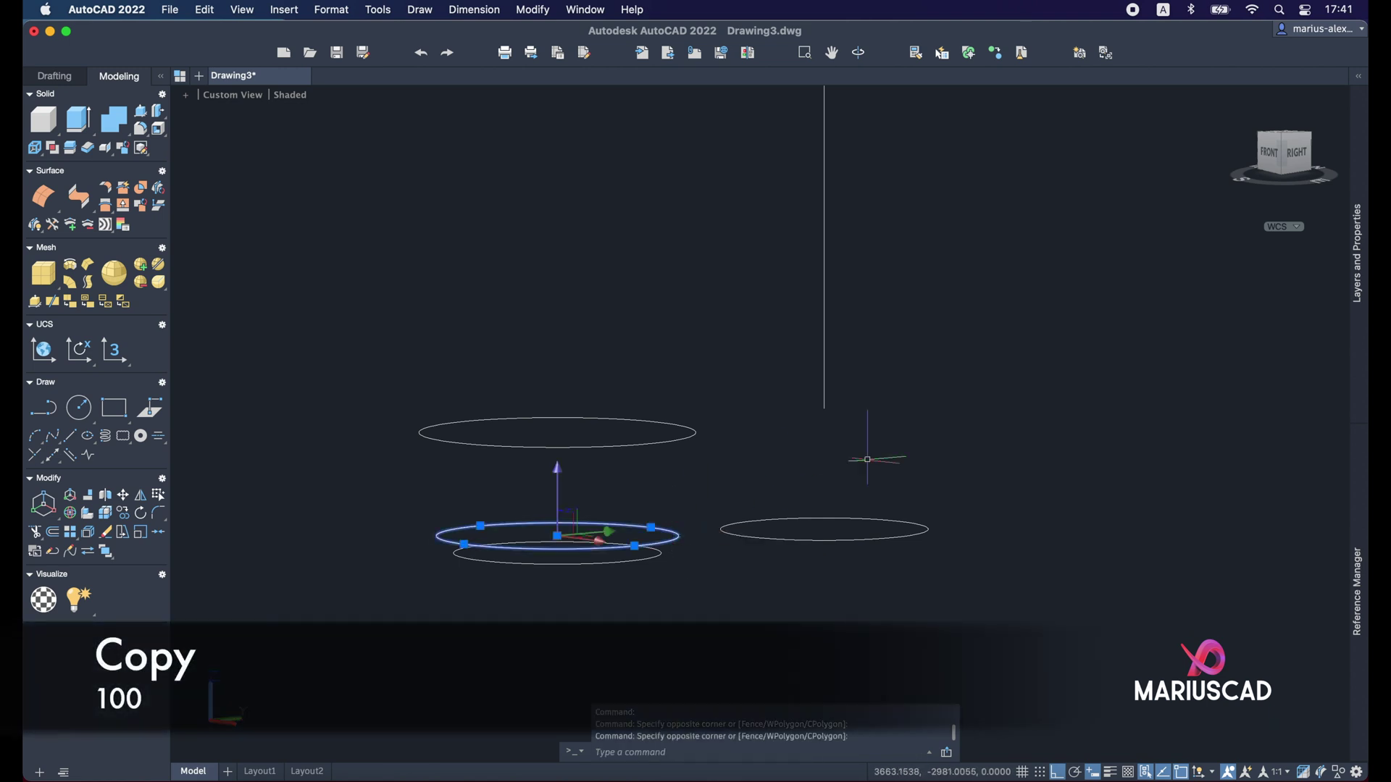
pyautogui.write('co')
pyautogui.press('Return')
pyautogui.click(930, 596)
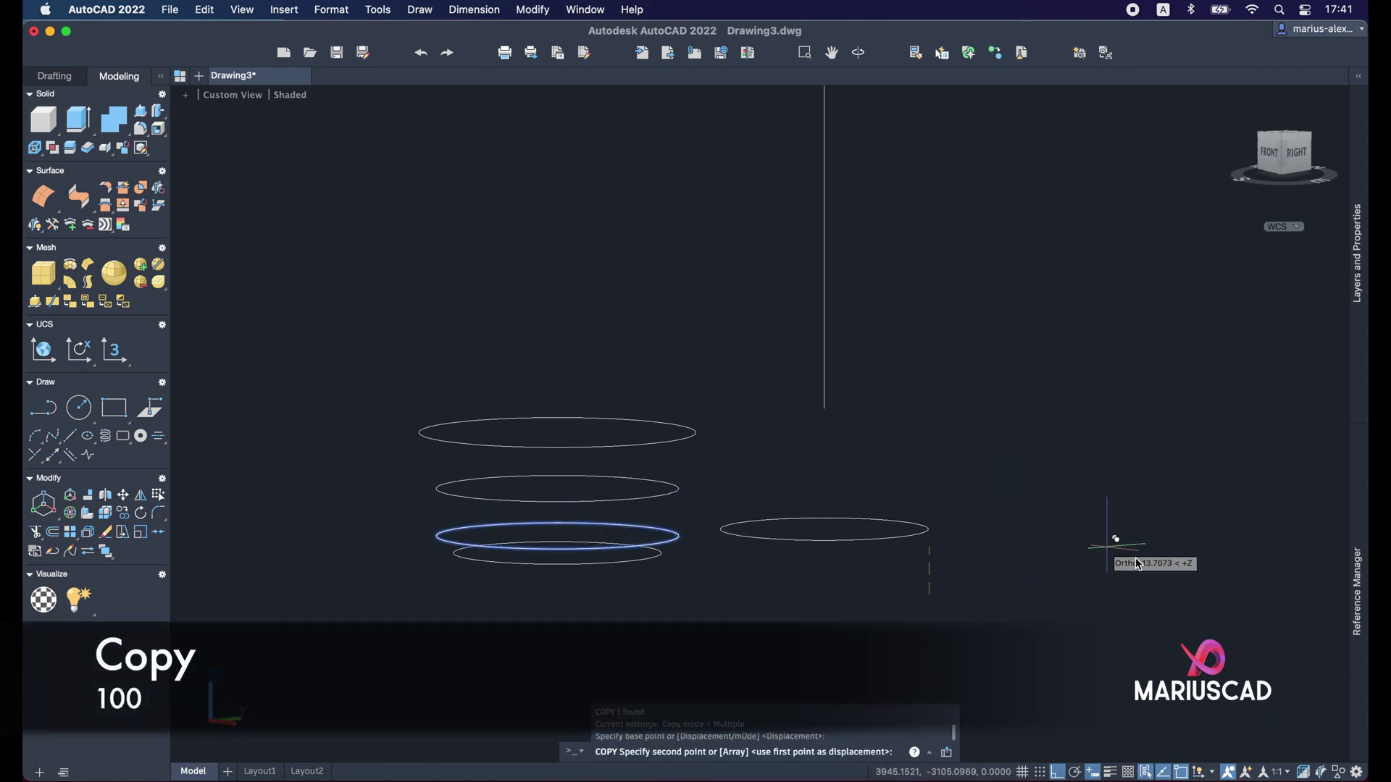
pyautogui.write('100')
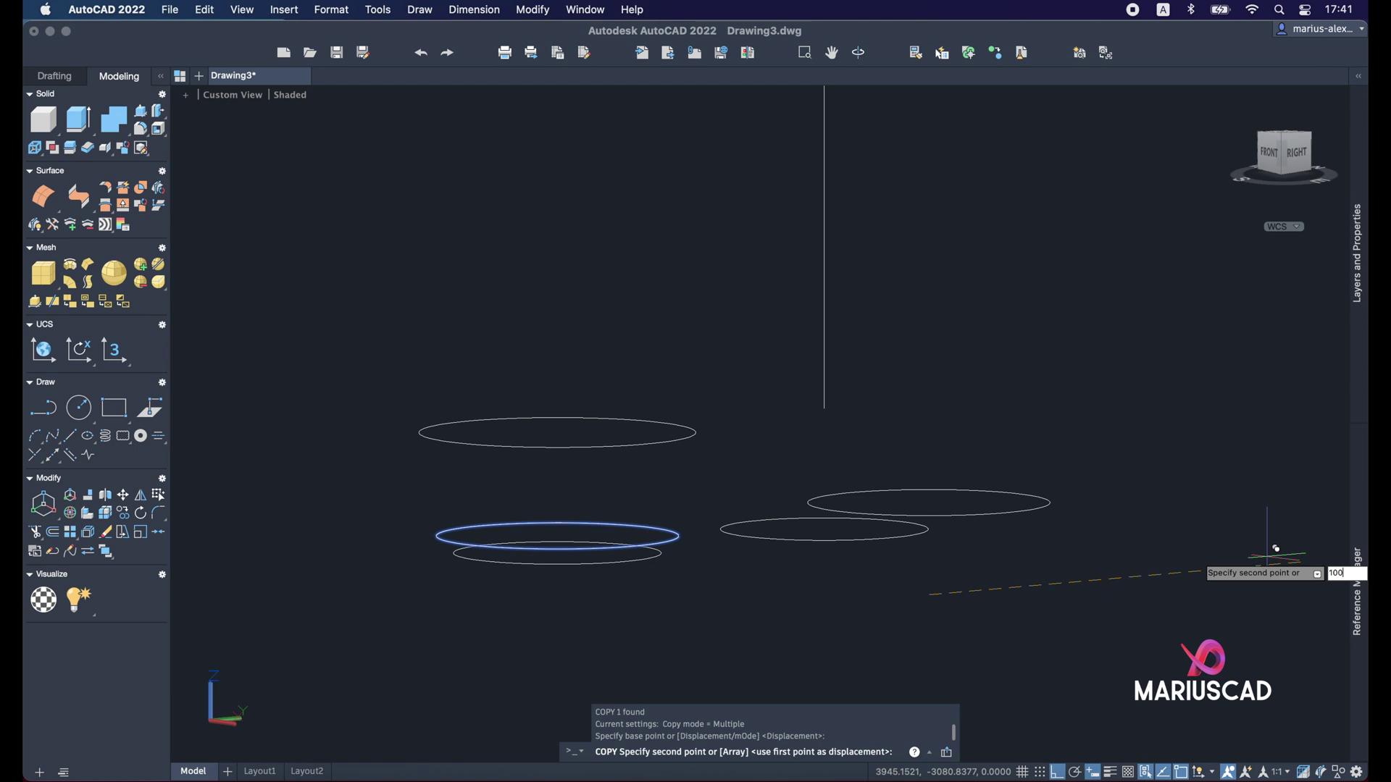
pyautogui.press('Return')
pyautogui.press('Escape')
# Step: Loft a solid between the copied circle and the smaller circle just beneath it, using cross sections only
pyautogui.write('loft')
pyautogui.press('Return')
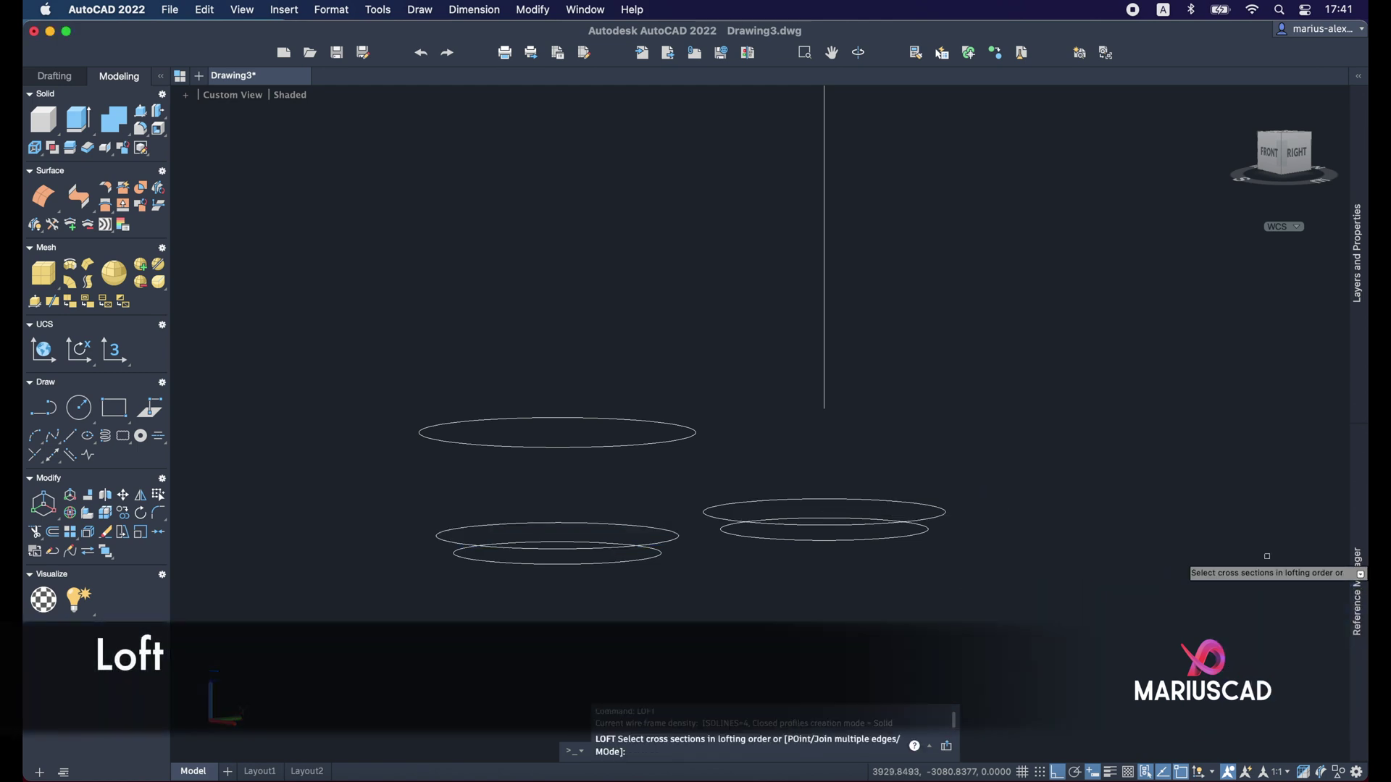
pyautogui.click(846, 540)
pyautogui.click(854, 521)
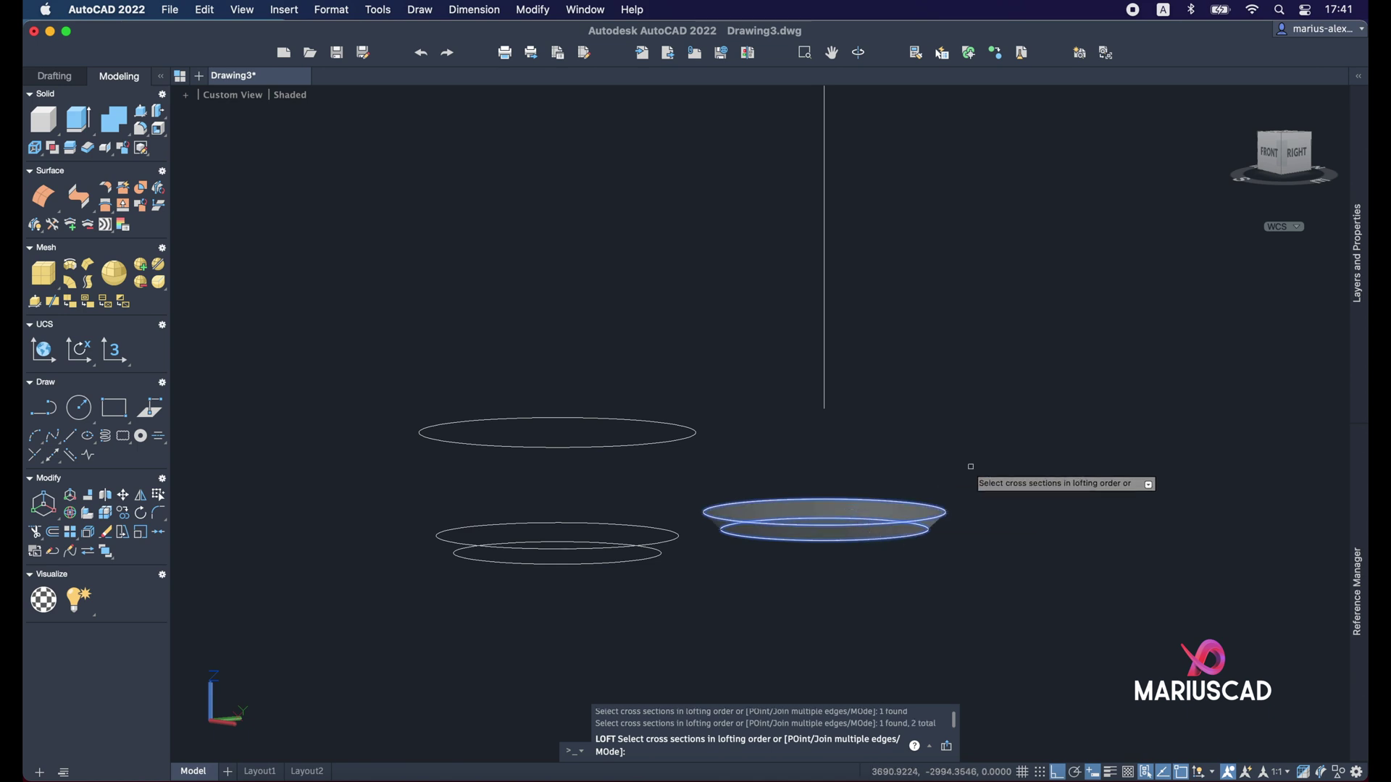
pyautogui.press('Return')
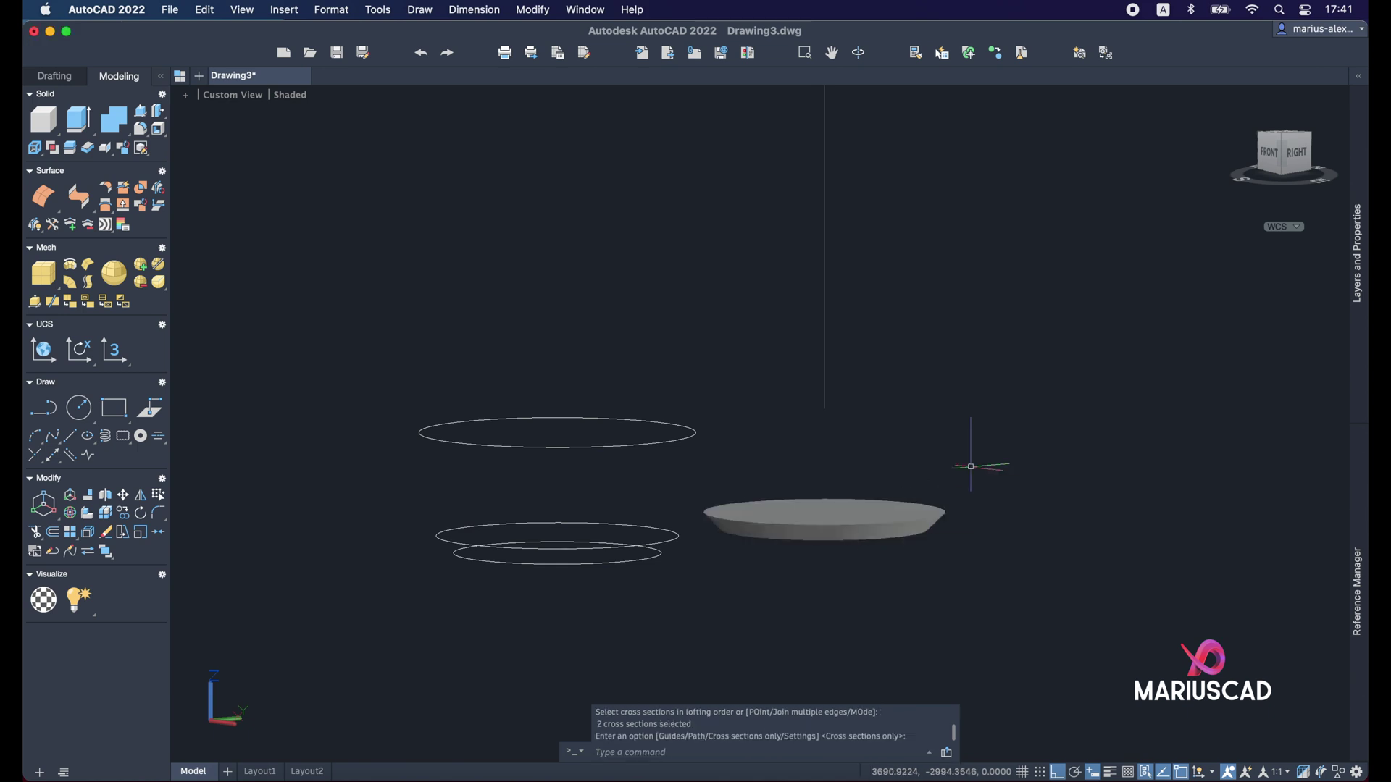
pyautogui.press('Return')
# Step: Round the upper edge of the new thin lofted disc with an edge fillet of radius 1
pyautogui.write('filletedge')
pyautogui.press('Return')
pyautogui.write('r')
pyautogui.press('Return')
pyautogui.write('1')
pyautogui.press('Return')
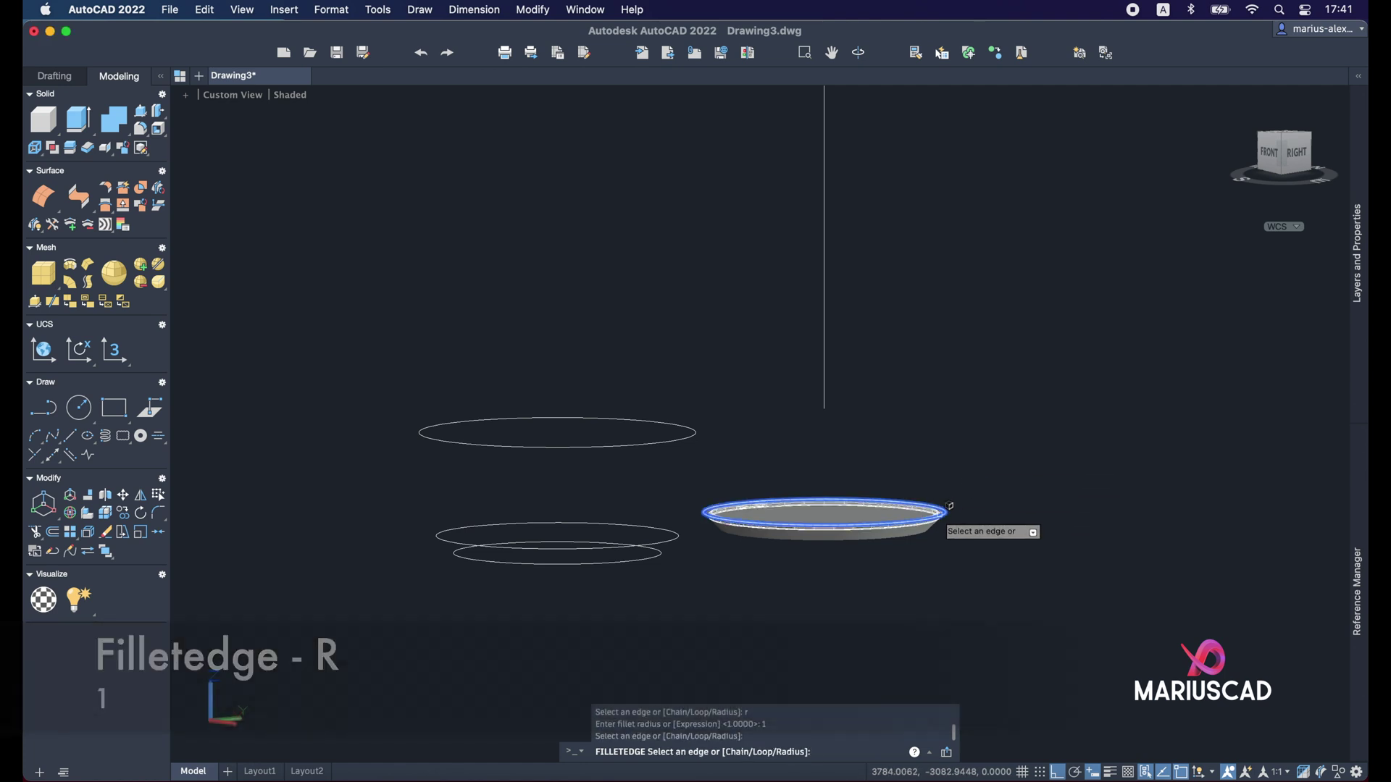
pyautogui.press('Return')
pyautogui.press('Return')
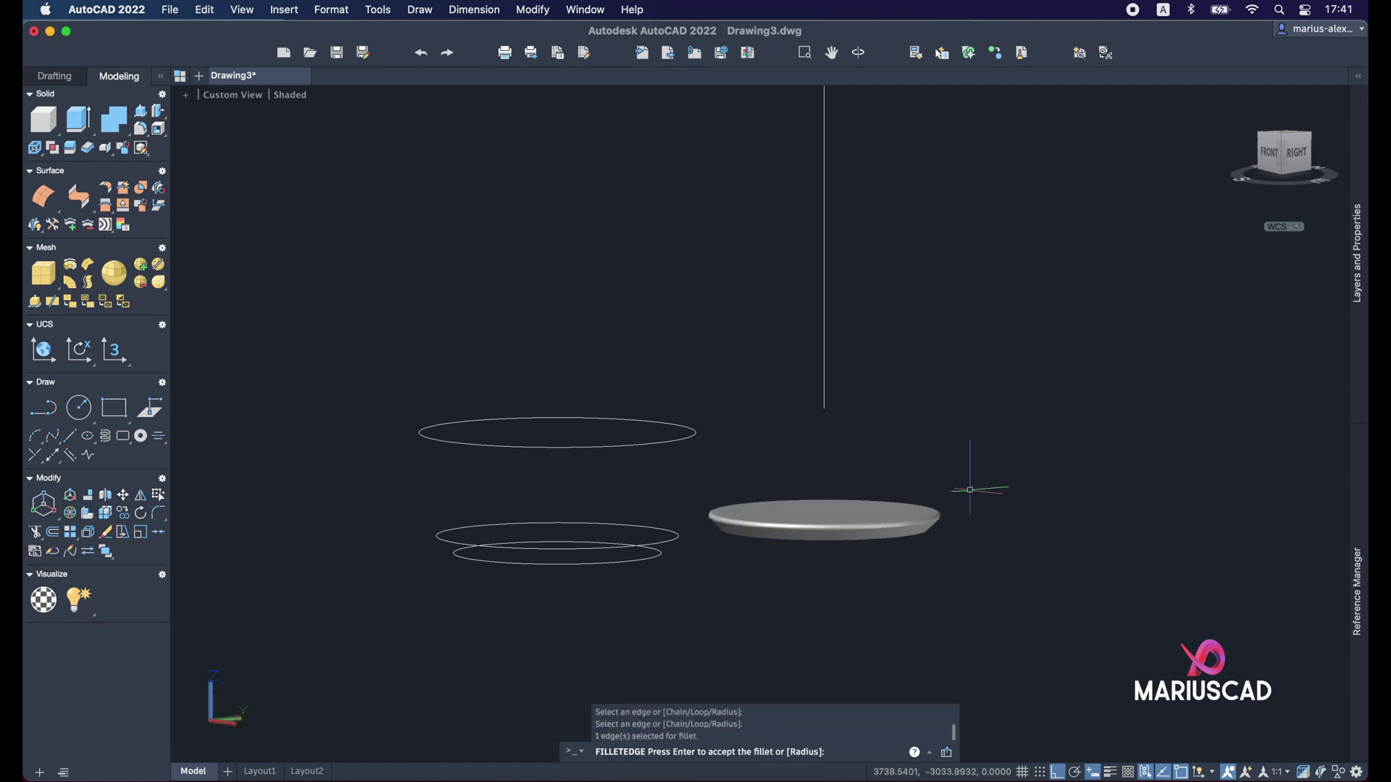
# Step: Move the filleted disc horizontally by 1000 so it sits under the chair's stem
pyautogui.press('Escape')
pyautogui.click(960, 578)
pyautogui.click(977, 590)
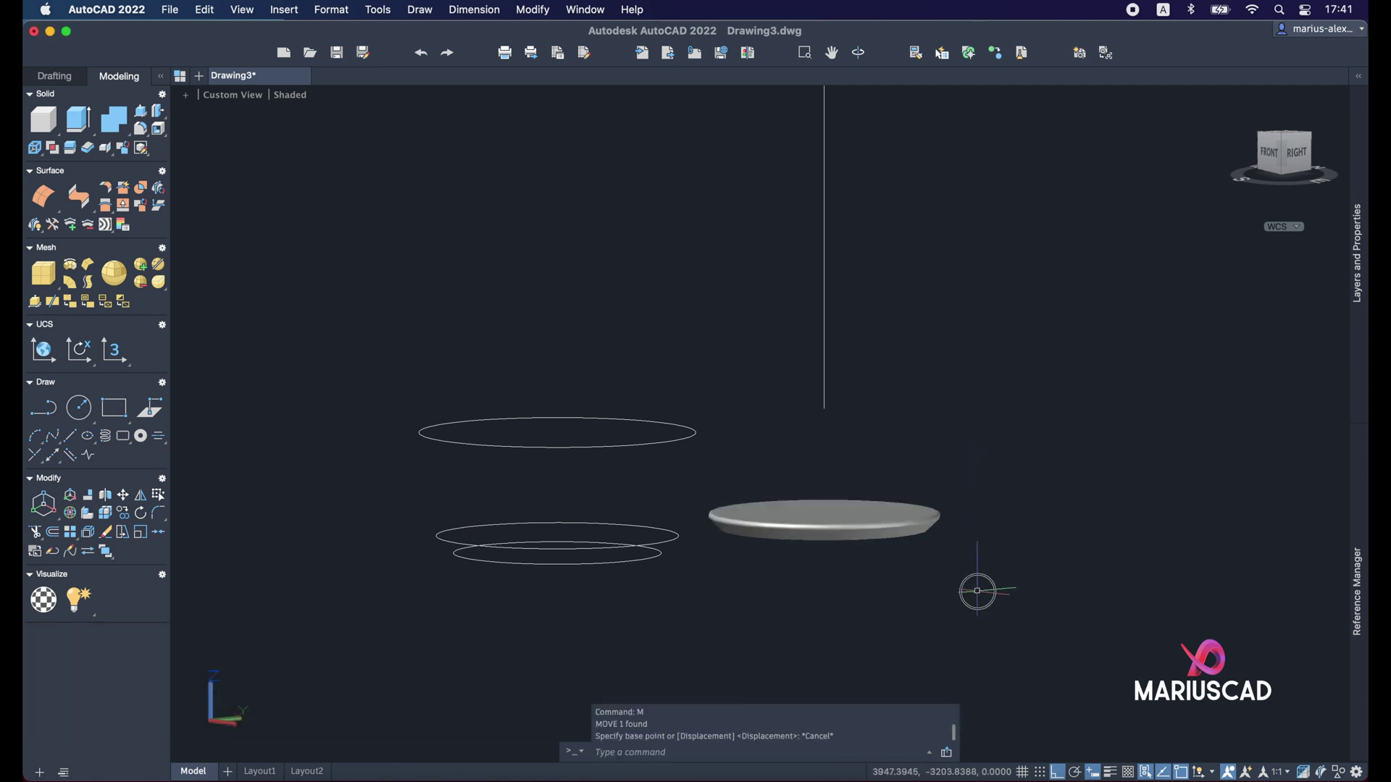
pyautogui.click(902, 509)
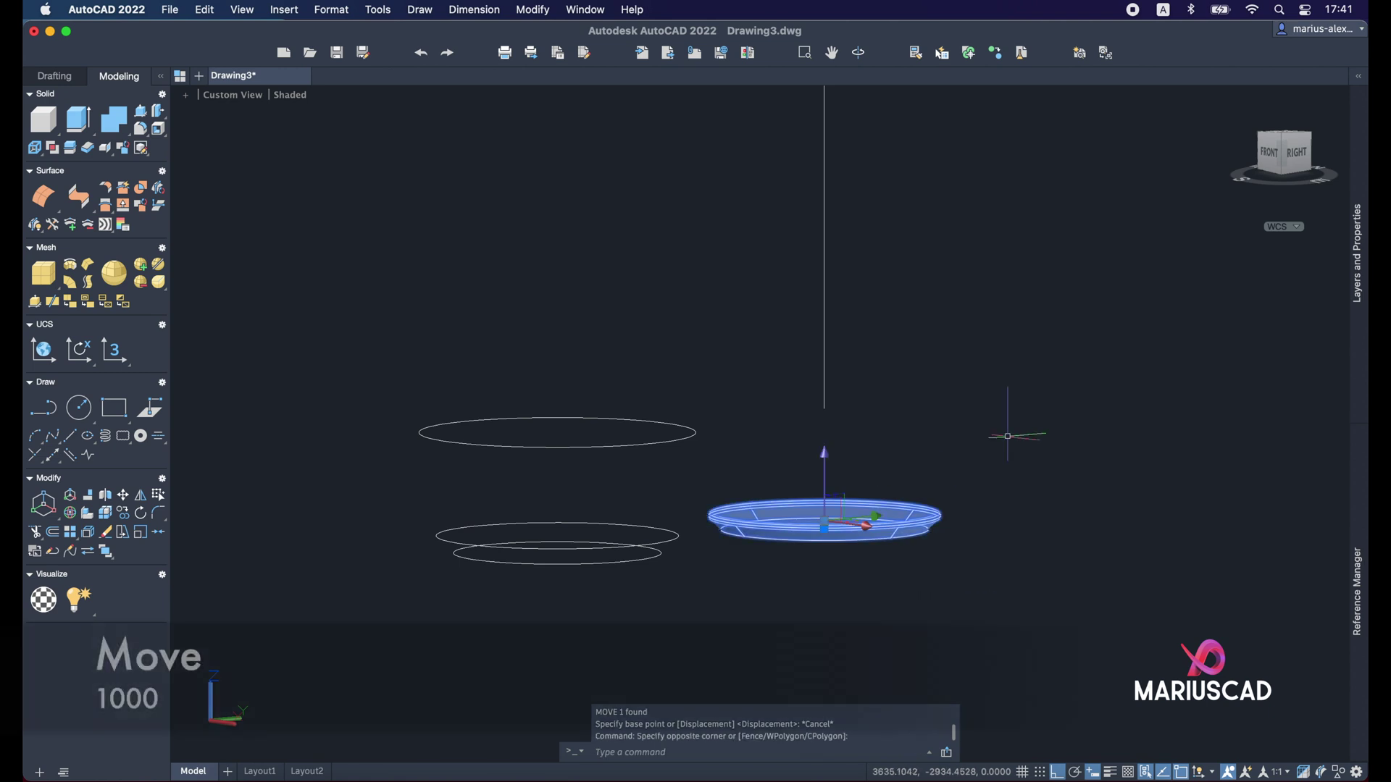
pyautogui.write('m')
pyautogui.press('Return')
pyautogui.click(1012, 414)
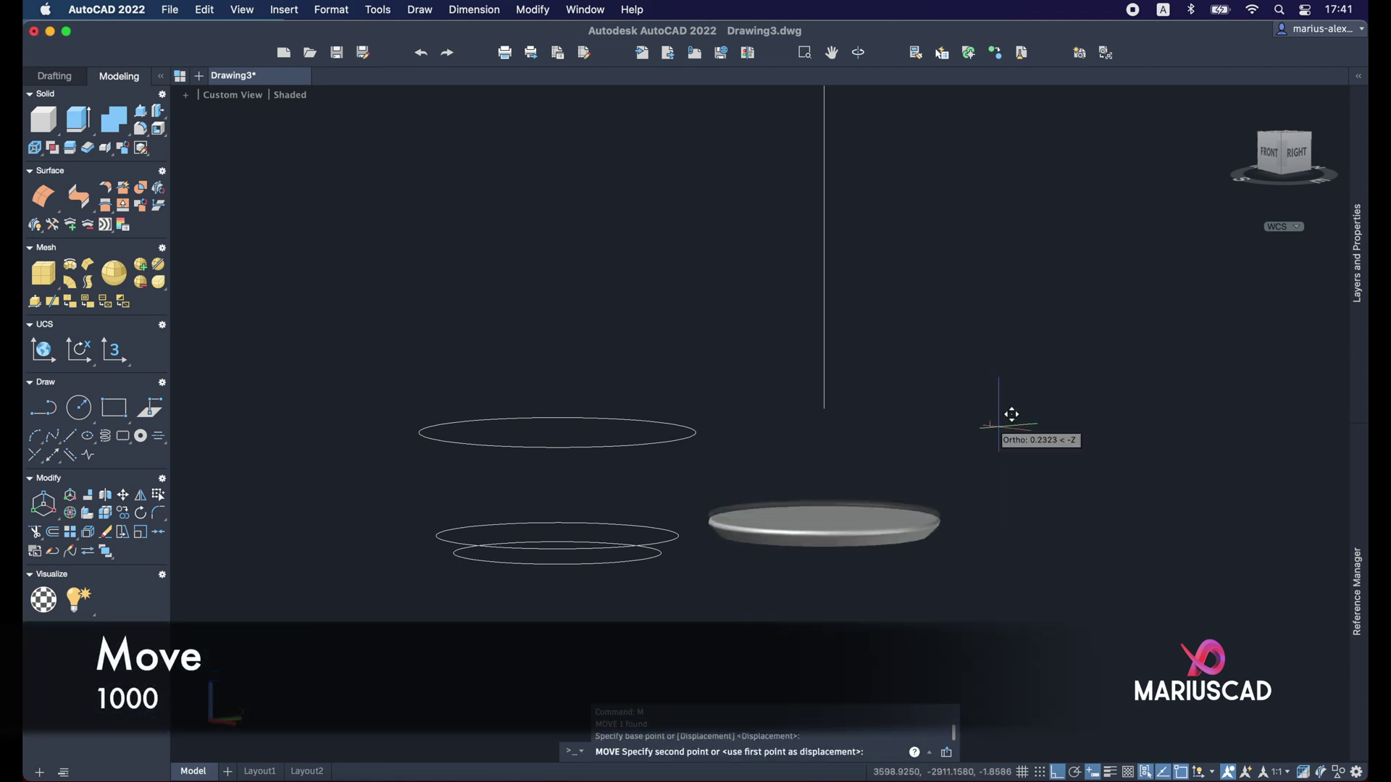
pyautogui.write('1000')
pyautogui.press('Return')
pyautogui.press('Escape')
# Step: Copy the lowest circle of the upper spare group horizontally by 100, back onto the chair's axis
pyautogui.click(652, 605)
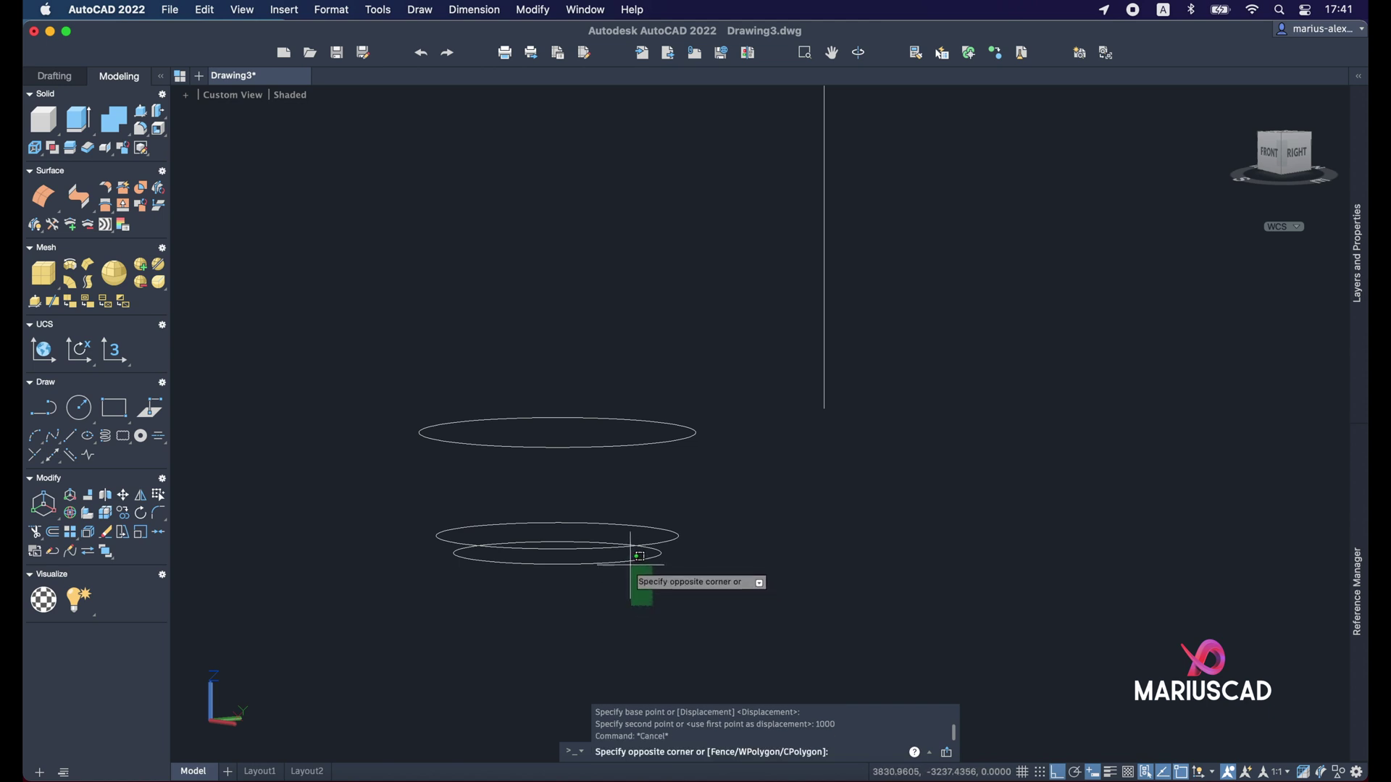
pyautogui.click(640, 556)
pyautogui.write('c')
pyautogui.press('Return')
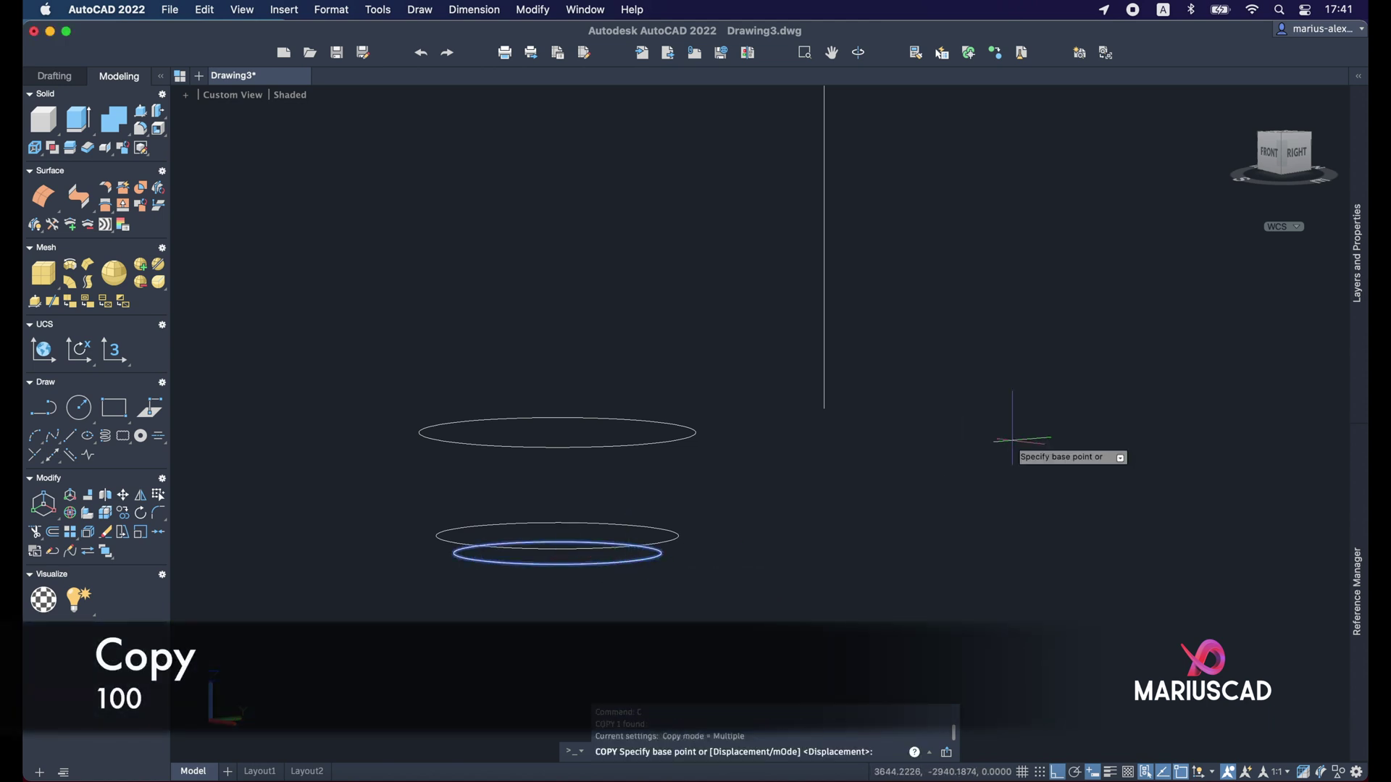
pyautogui.click(883, 501)
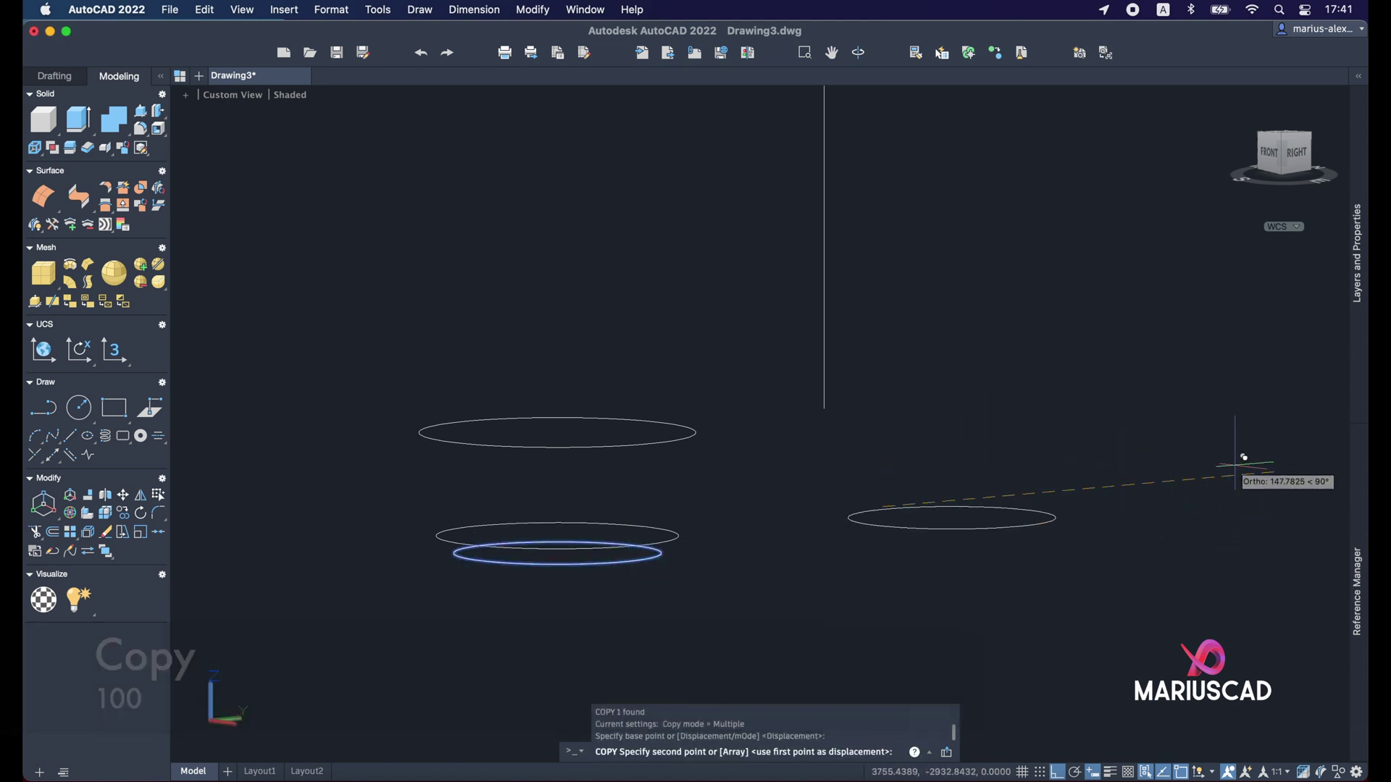
pyautogui.press('Return')
pyautogui.press('Escape')
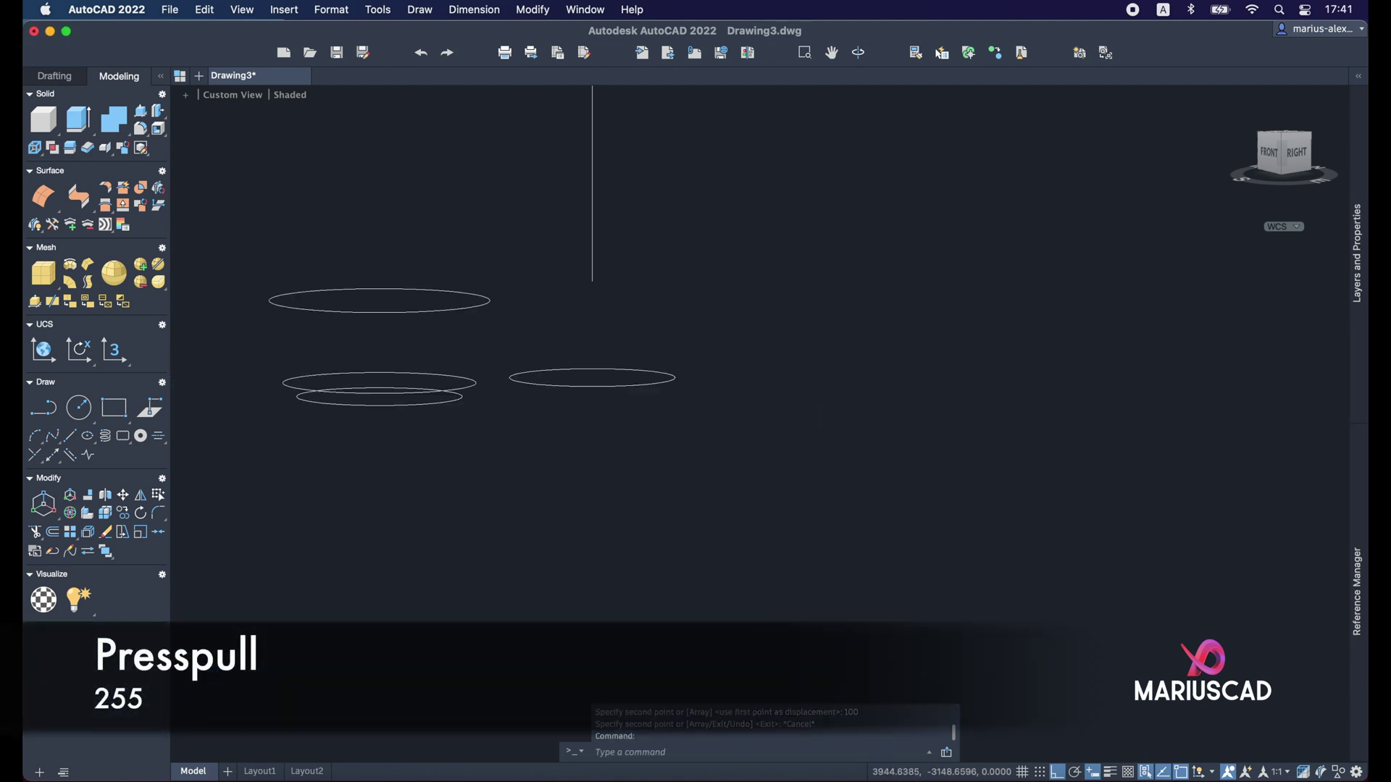
# Step: Presspull the copied small circle downward by 255 to form the stem cylinder
pyautogui.moveTo(839, 478); pyautogui.dragTo(818, 461, button='middle')
pyautogui.write('ss')
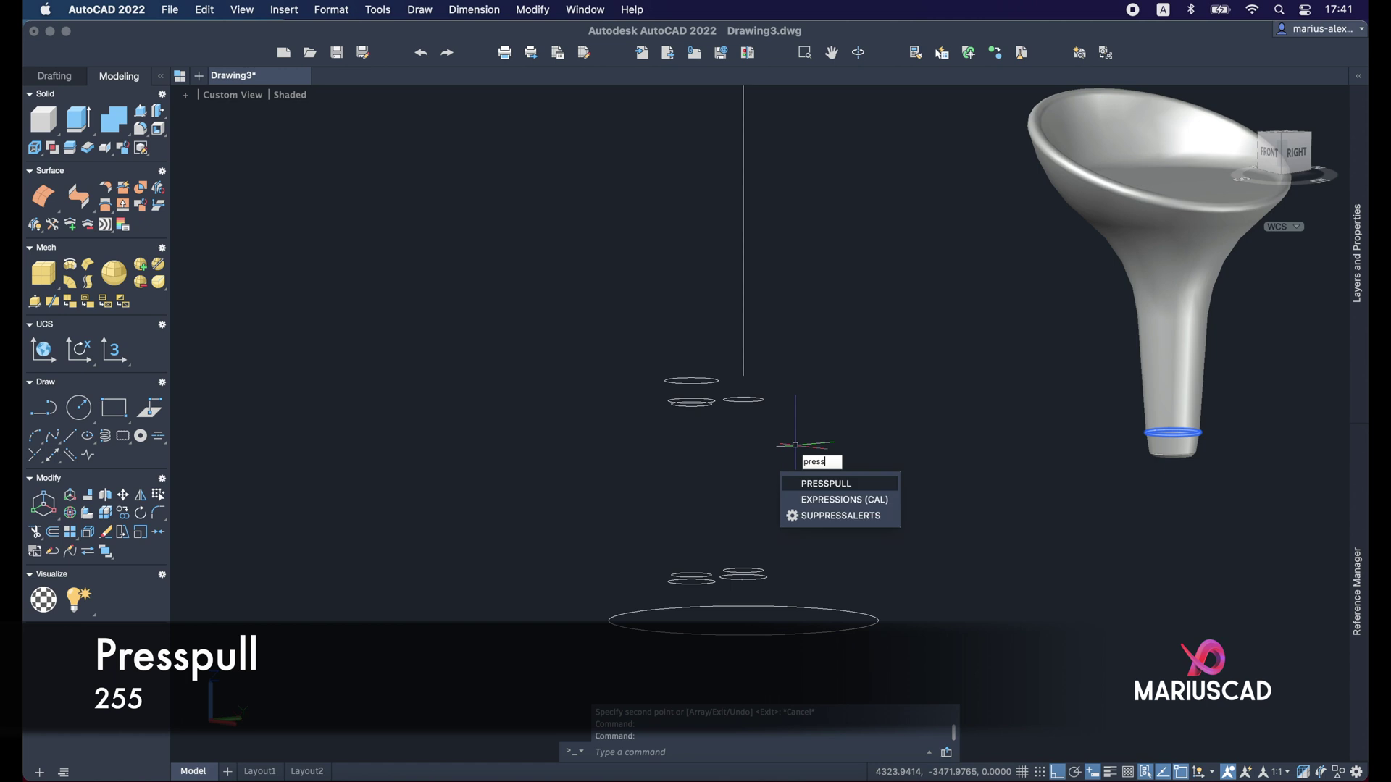
pyautogui.press('Return')
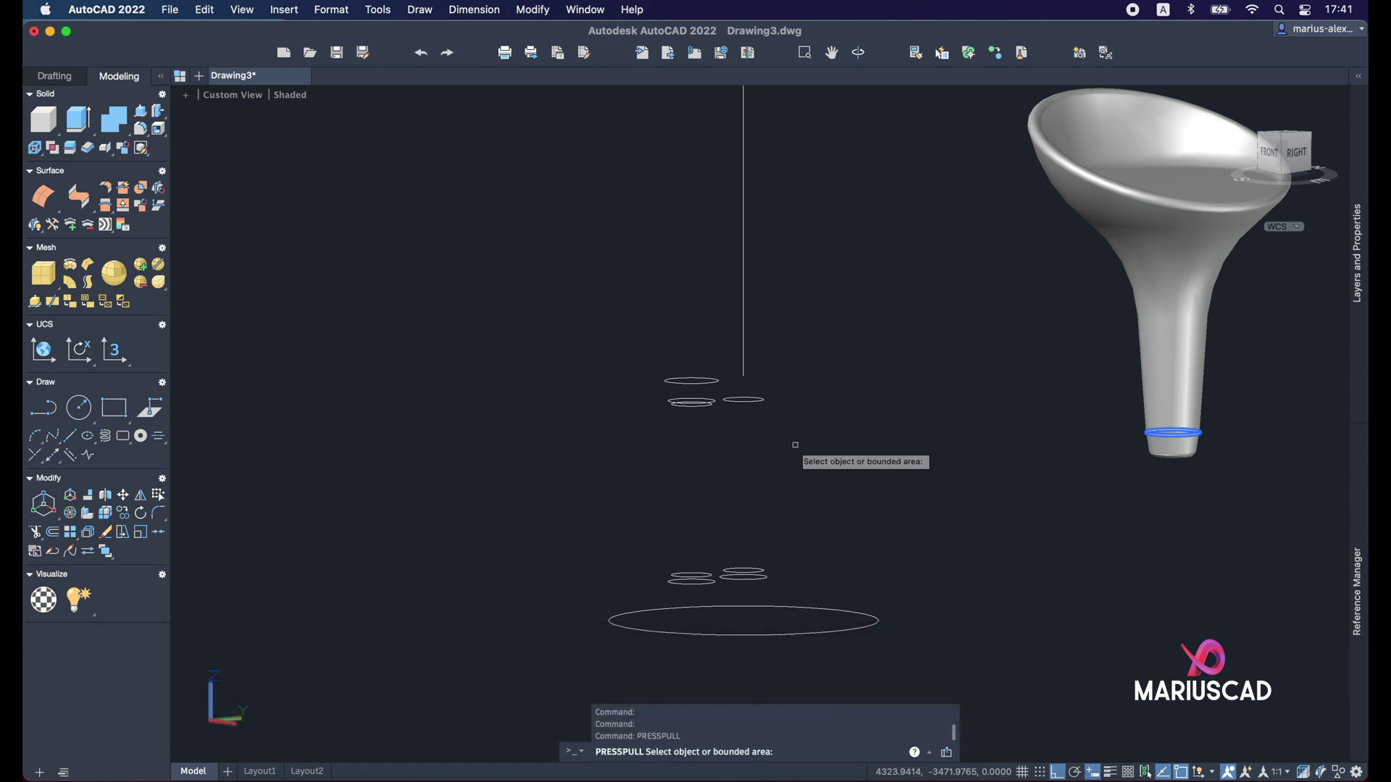
pyautogui.scroll(2, 736, 402)
pyautogui.click(750, 404)
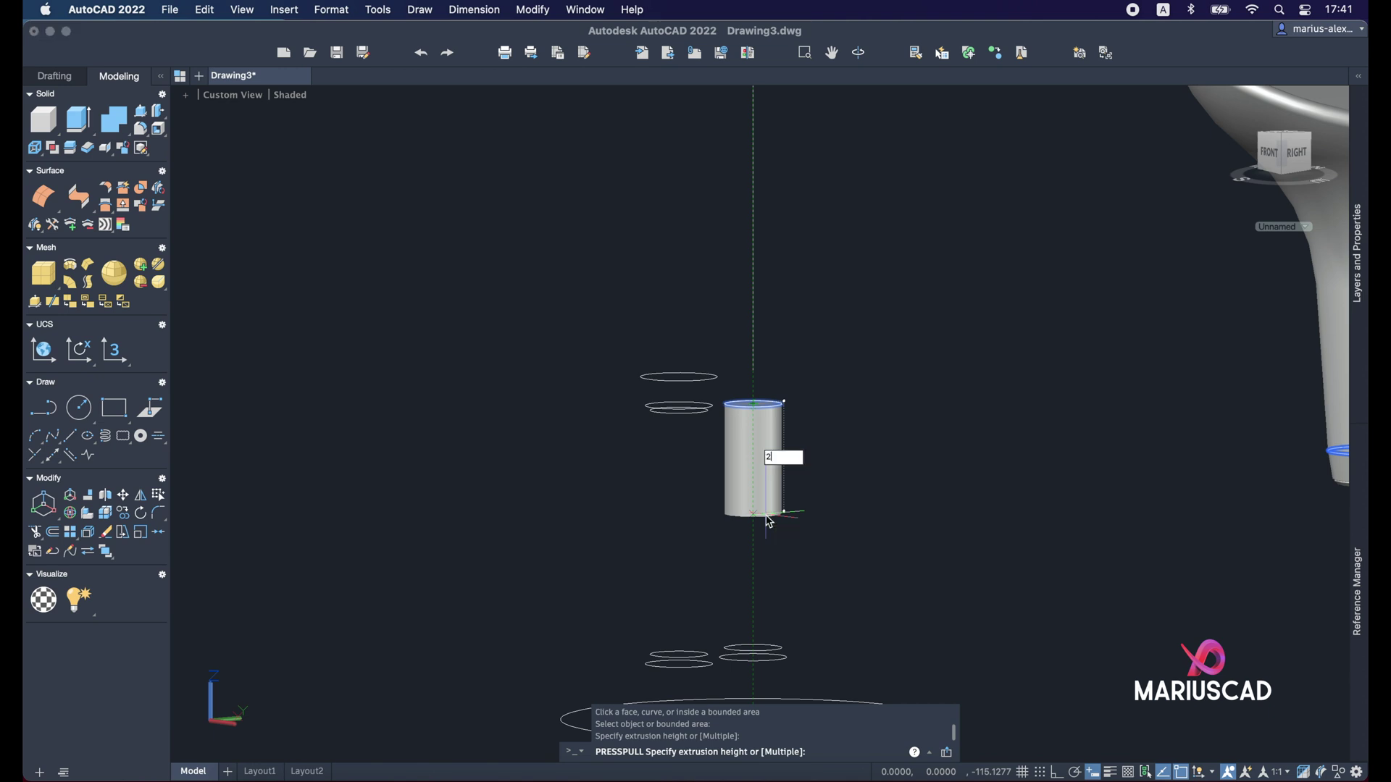
pyautogui.press('Return')
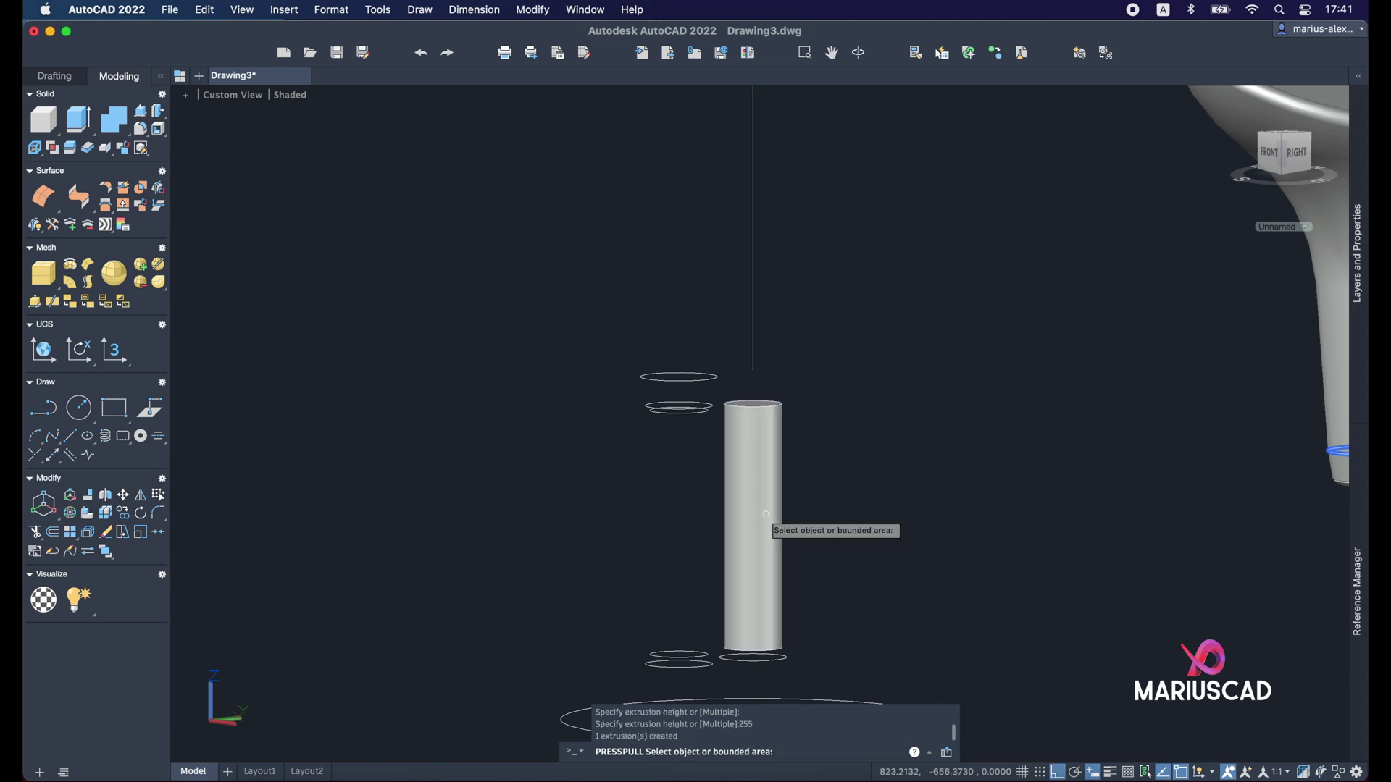
pyautogui.press('Escape')
# Step: Move the stem cylinder horizontally by 1000 to line it up beneath the chair
pyautogui.click(757, 521)
pyautogui.write('m')
pyautogui.press('Return')
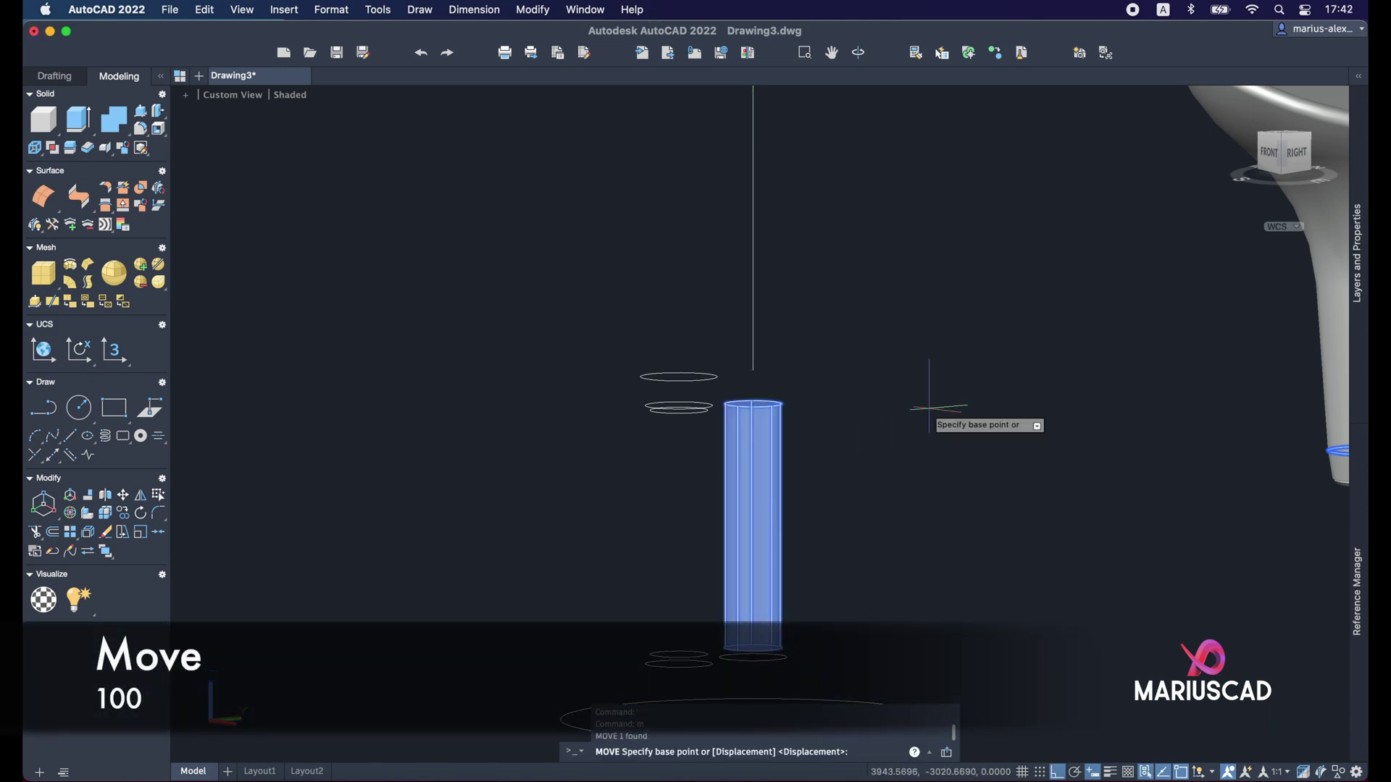
pyautogui.click(865, 445)
pyautogui.write('1000')
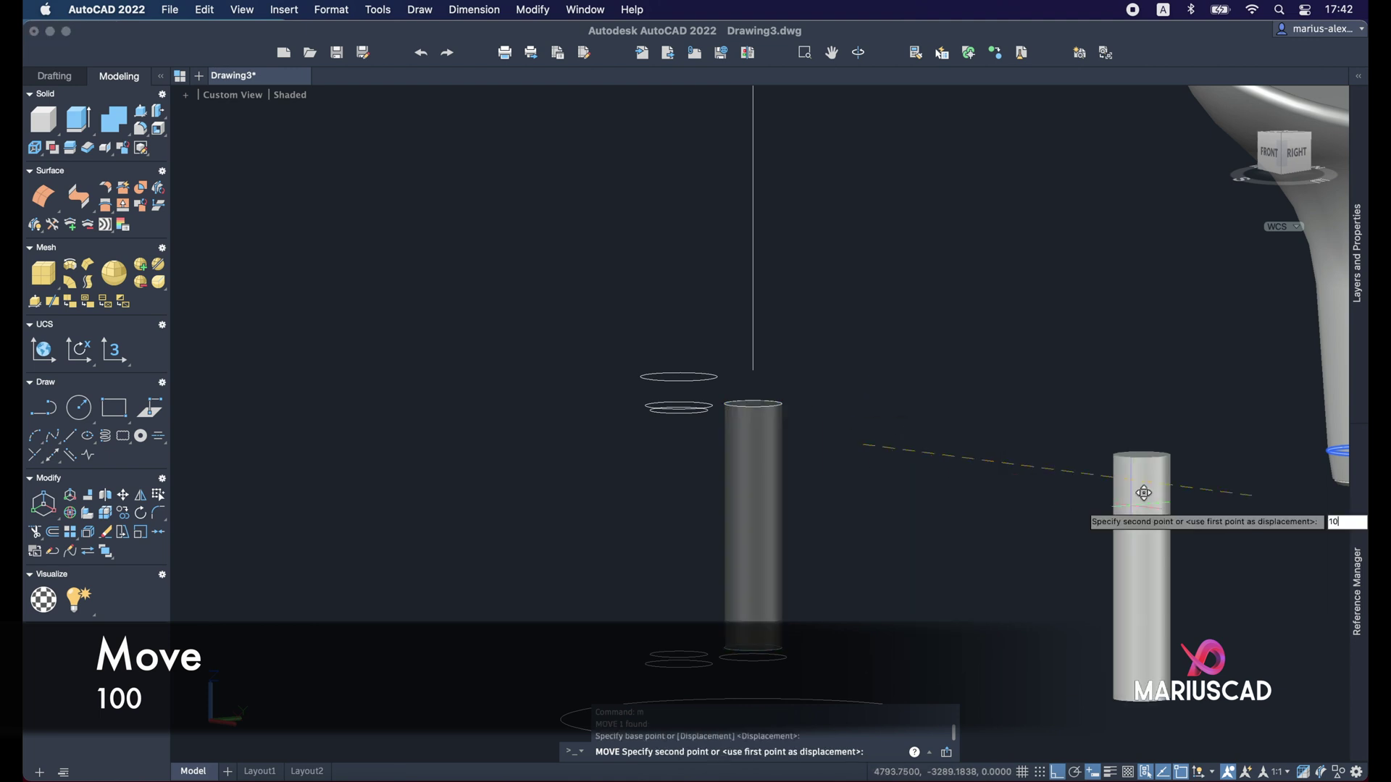
pyautogui.press('Return')
pyautogui.moveTo(1131, 506); pyautogui.dragTo(1166, 391, button='middle')
pyautogui.press('Escape')
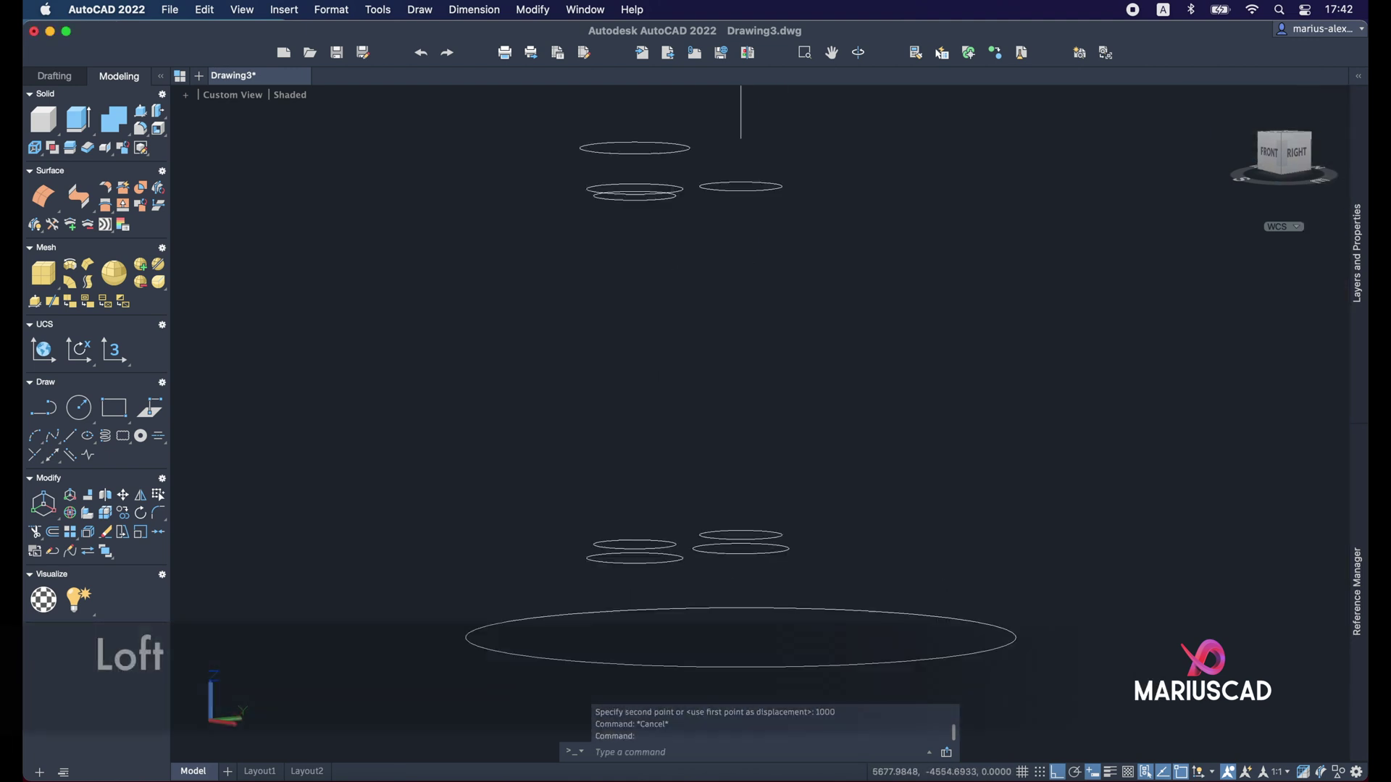
# Step: Loft a solid between the two small circles above the large base circle, using cross sections only
pyautogui.scroll(3, 798, 537)
pyautogui.press('Return')
pyautogui.scroll(2, 813, 536)
pyautogui.click(751, 522)
pyautogui.click(757, 552)
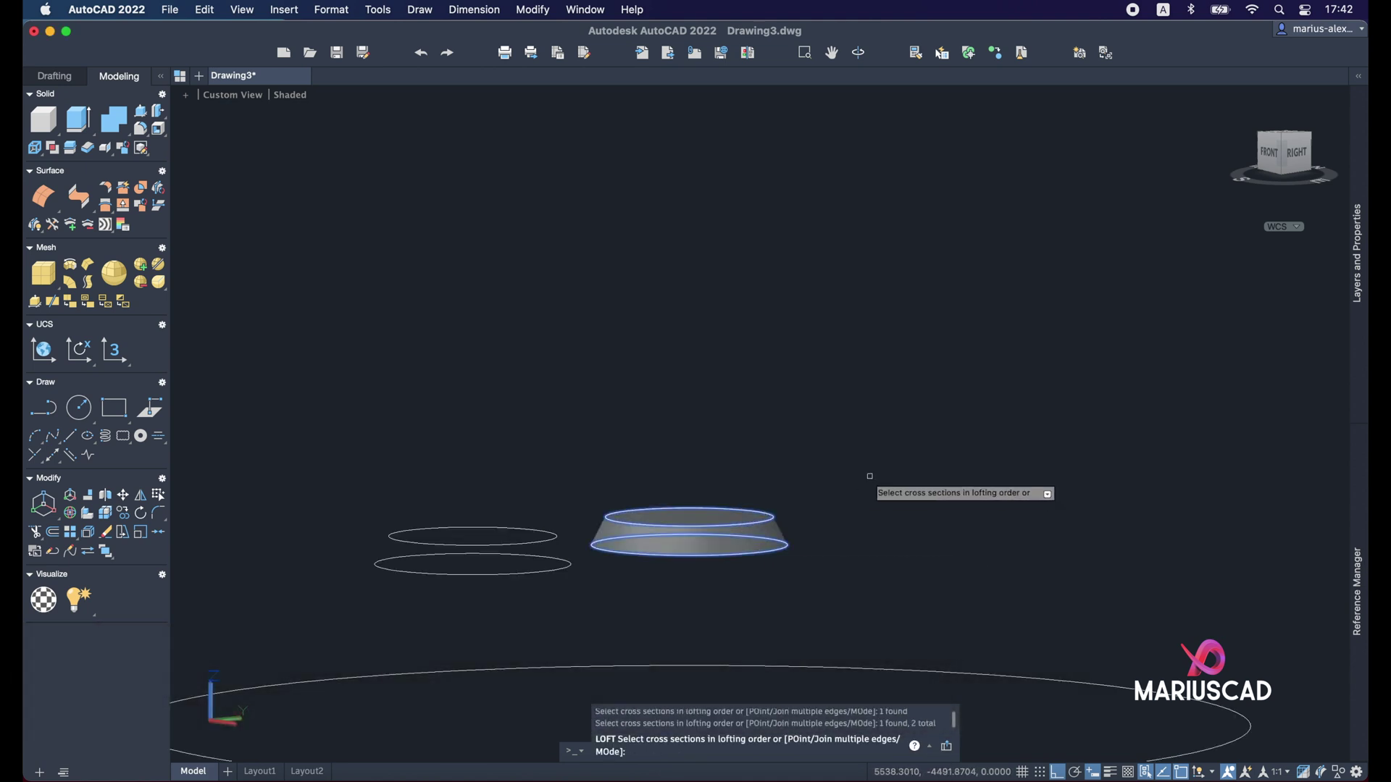
pyautogui.press('Return')
pyautogui.press('Return')
# Step: Move the tapered lofted ring horizontally by 1000 to the lower end of the chair's stem
pyautogui.click(844, 552)
pyautogui.click(739, 455)
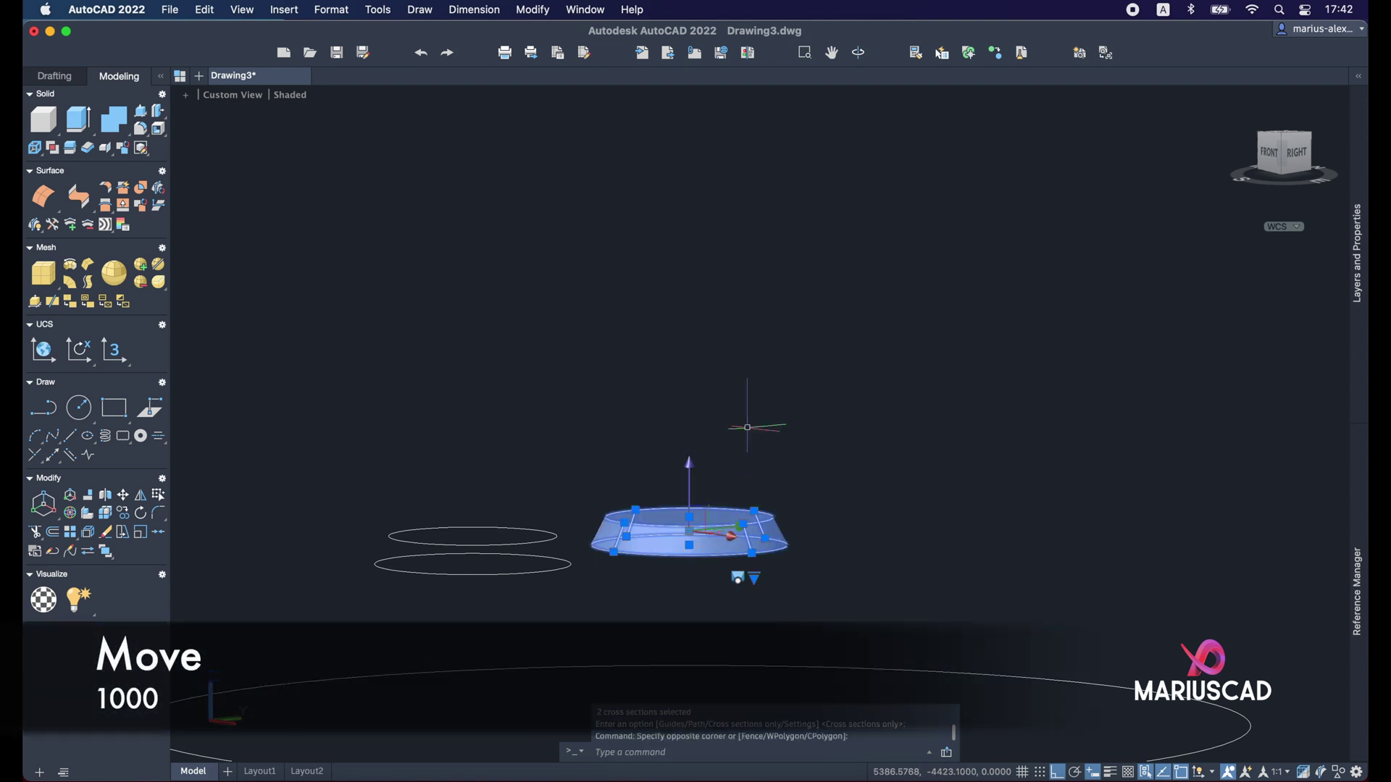
pyautogui.write('m')
pyautogui.press('Return')
pyautogui.click(733, 313)
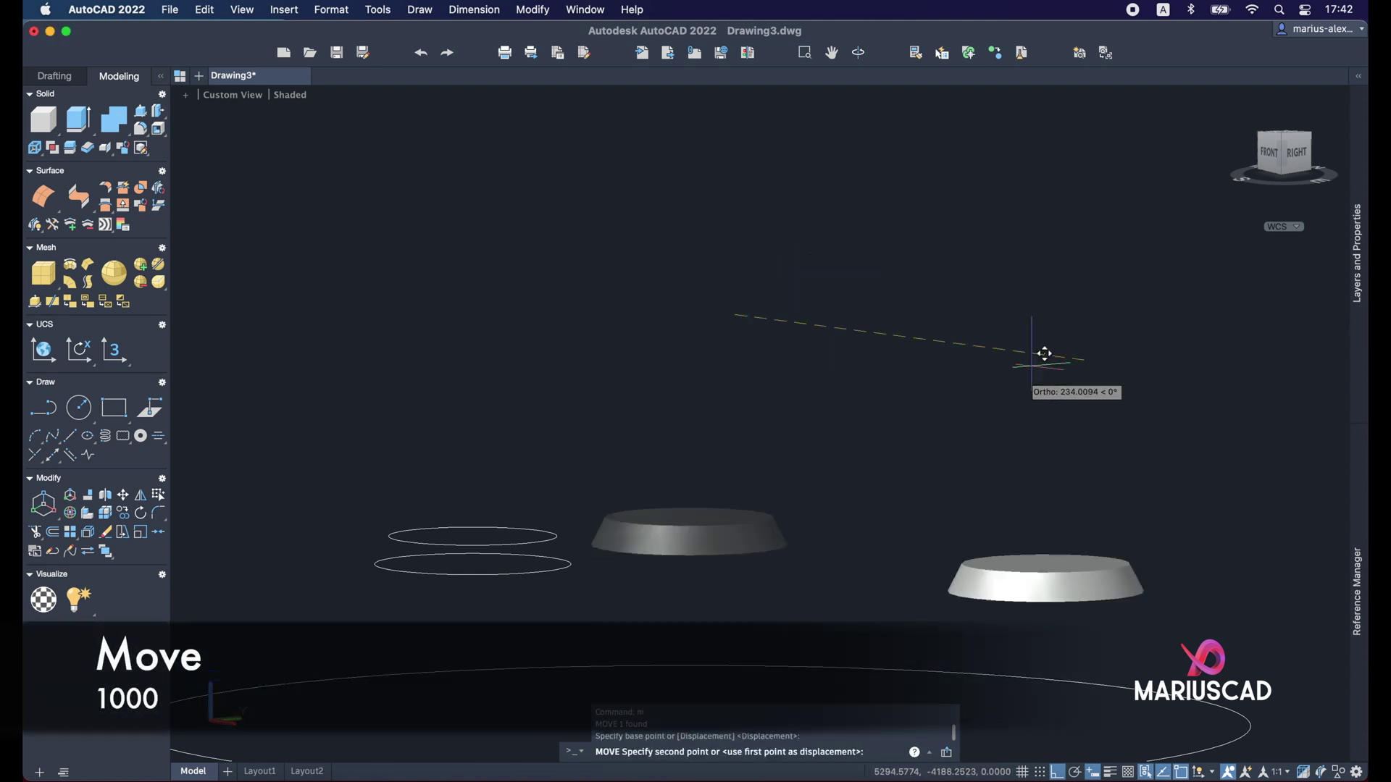
pyautogui.write('1000')
pyautogui.press('Return')
pyautogui.press('Escape')
# Step: Copy the lower circle of the bottom spare pair horizontally by 100, centred above the large base circle
pyautogui.click(621, 592)
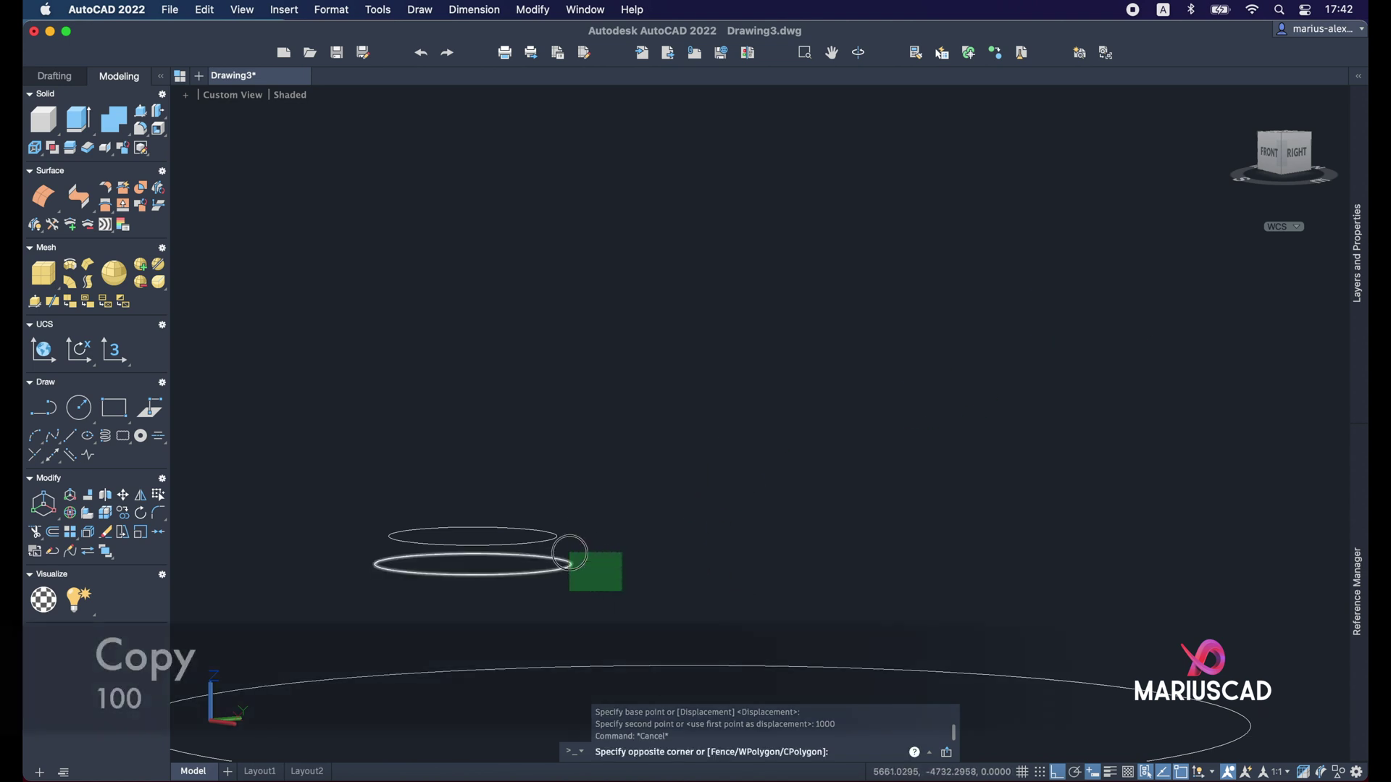
pyautogui.click(571, 553)
pyautogui.write('co')
pyautogui.press('Return')
pyautogui.click(606, 325)
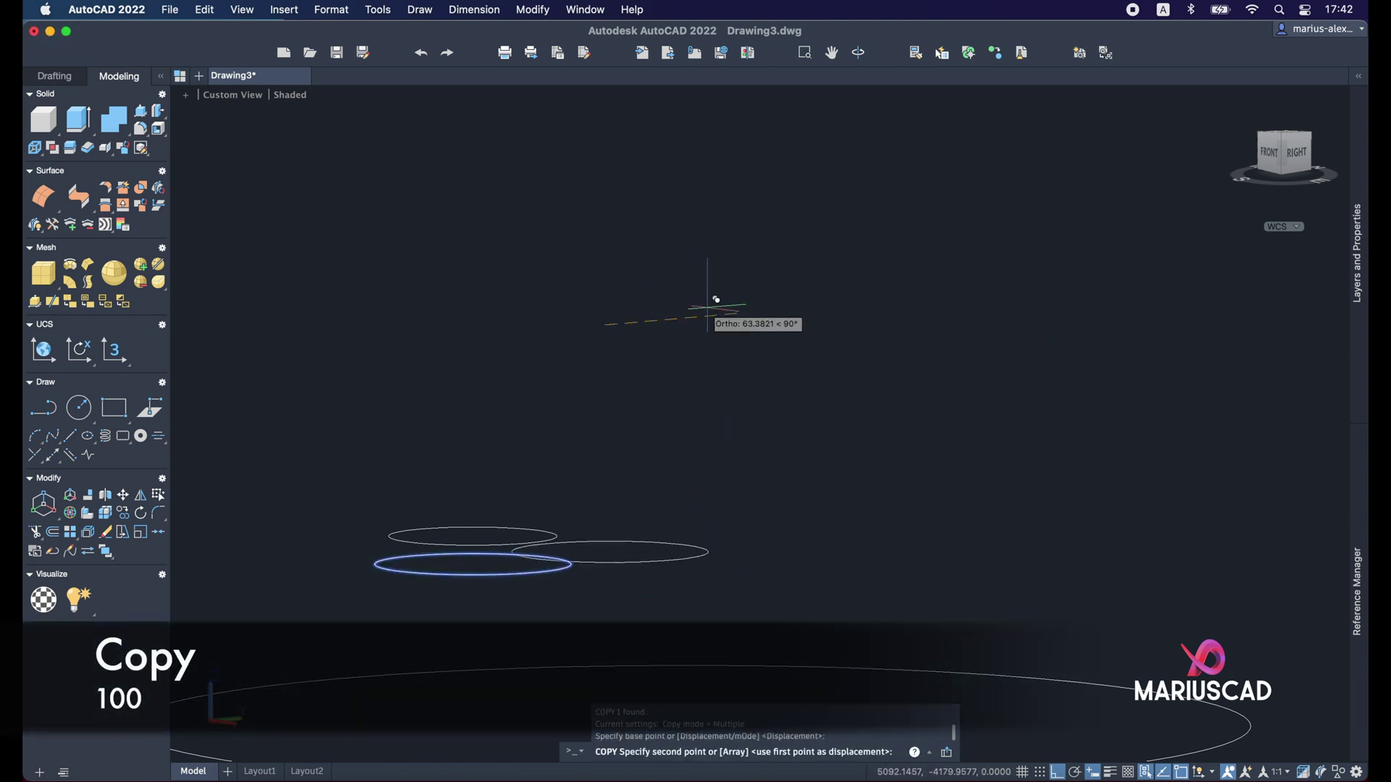
pyautogui.write('100')
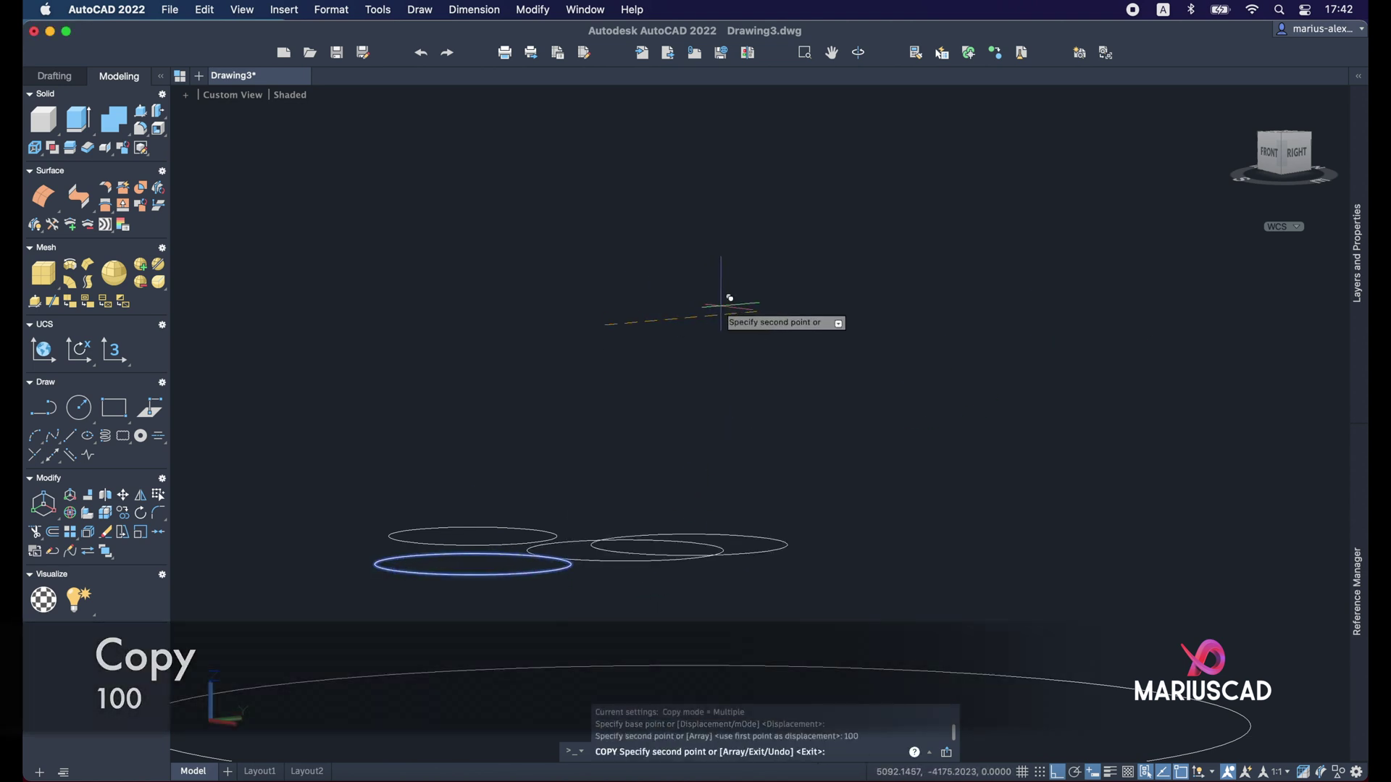
pyautogui.press('Return')
pyautogui.press('Return')
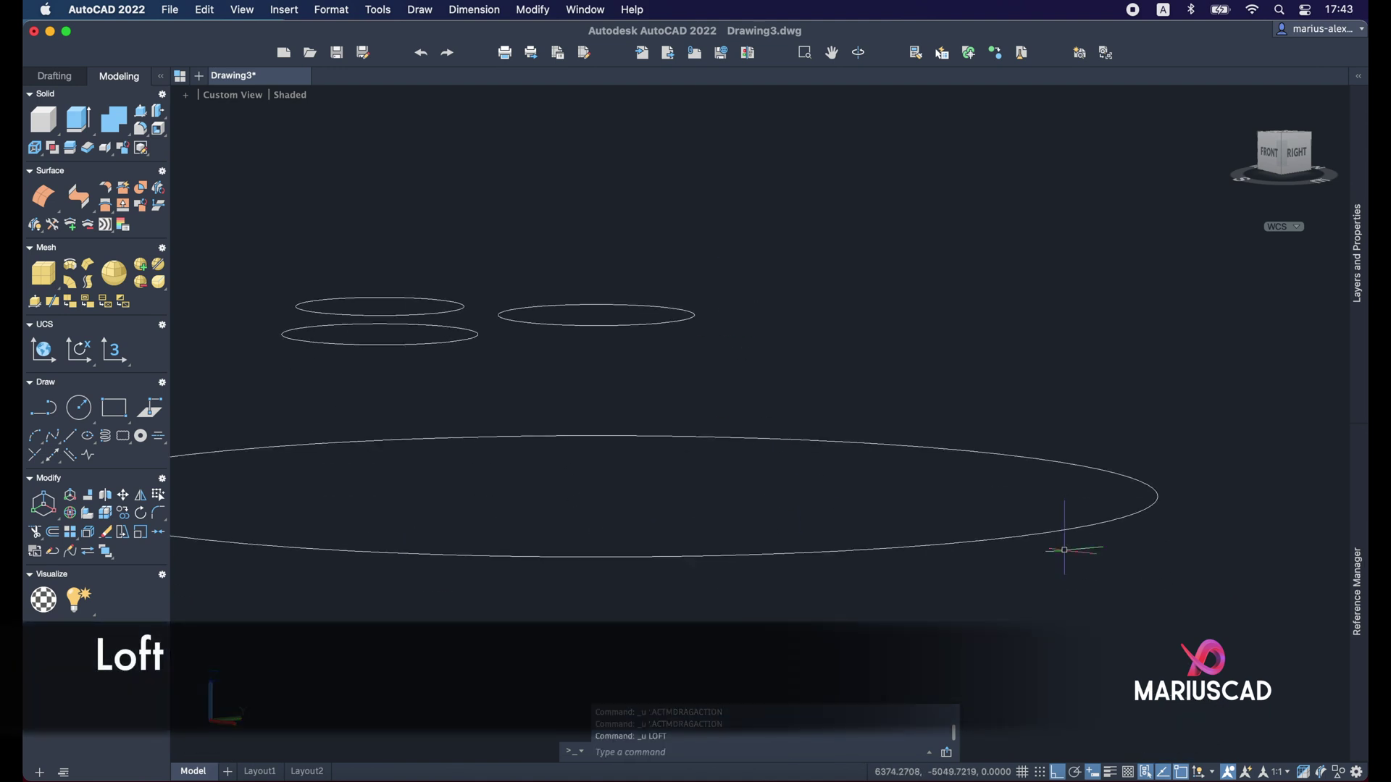
# Step: Loft the conical base between the large base circle and the copied small circle above it
pyautogui.write('loft')
pyautogui.press('Return')
pyautogui.click(792, 557)
pyautogui.click(669, 324)
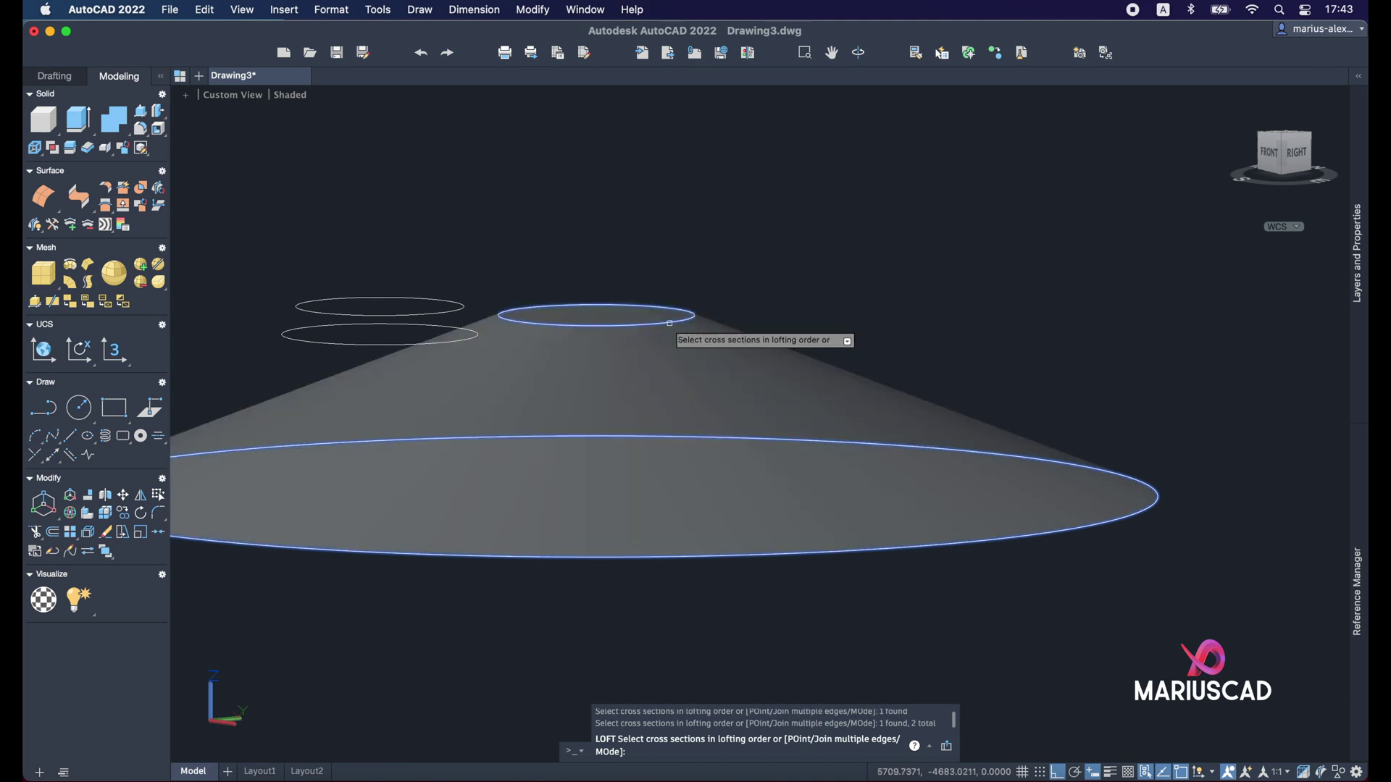
pyautogui.press('Return')
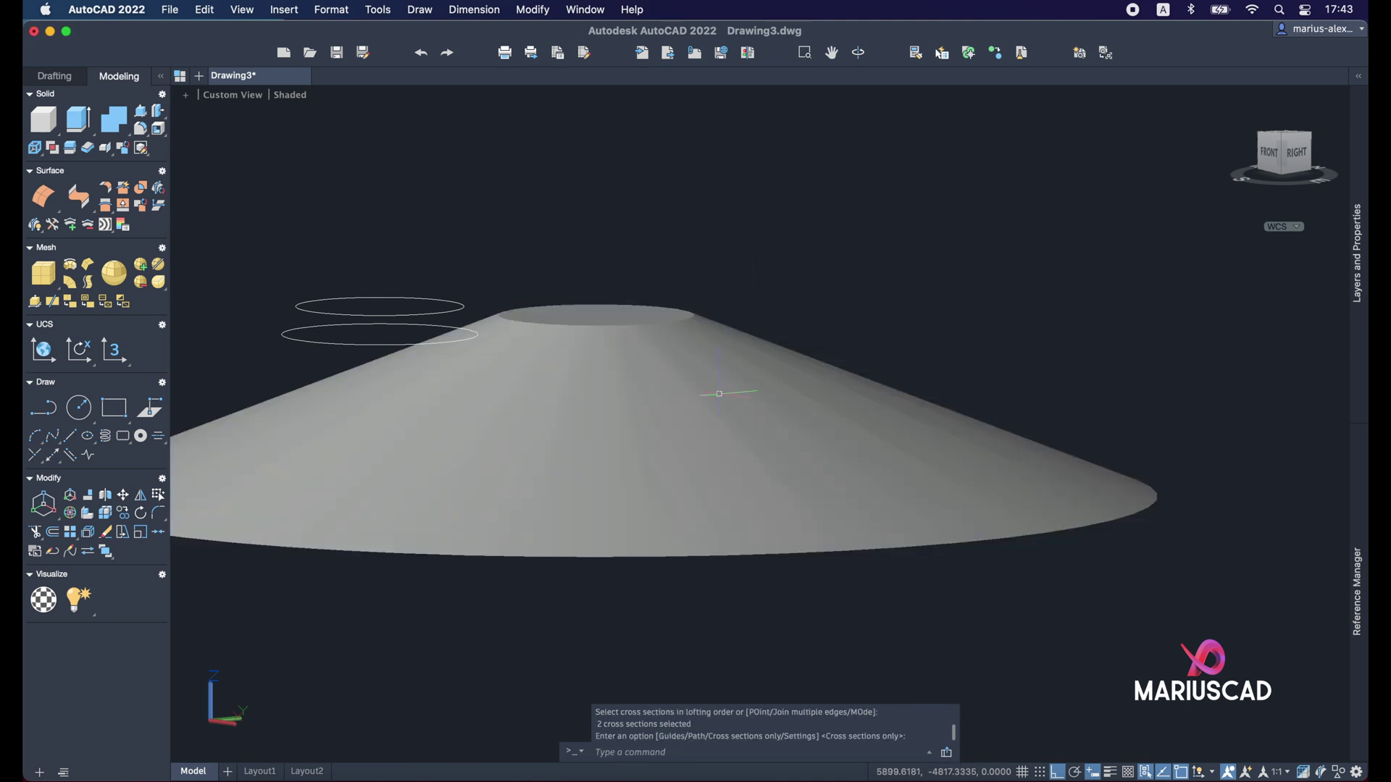
# Step: Set the conical base loft's surface to be normal to the end section
pyautogui.press('Return')
pyautogui.click(720, 394)
pyautogui.click(957, 570)
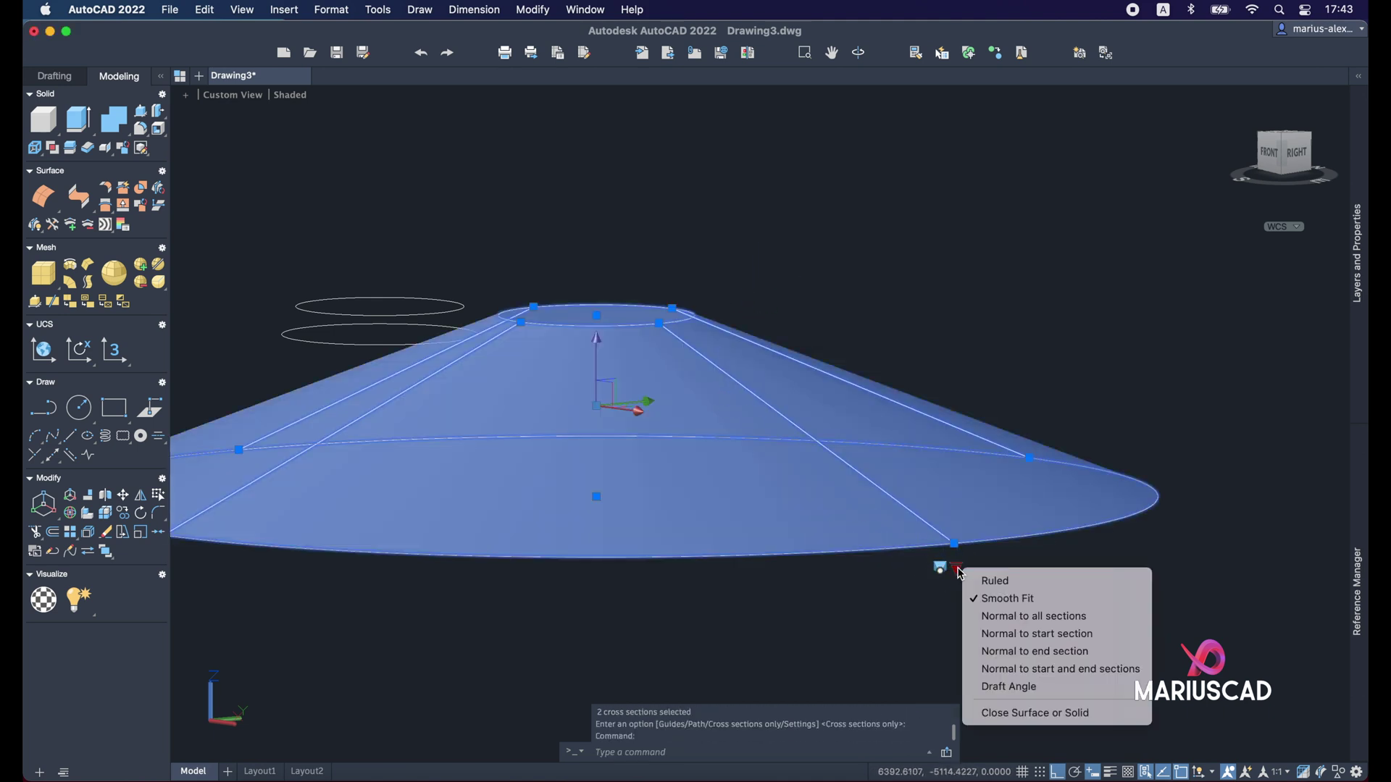
pyautogui.click(1034, 652)
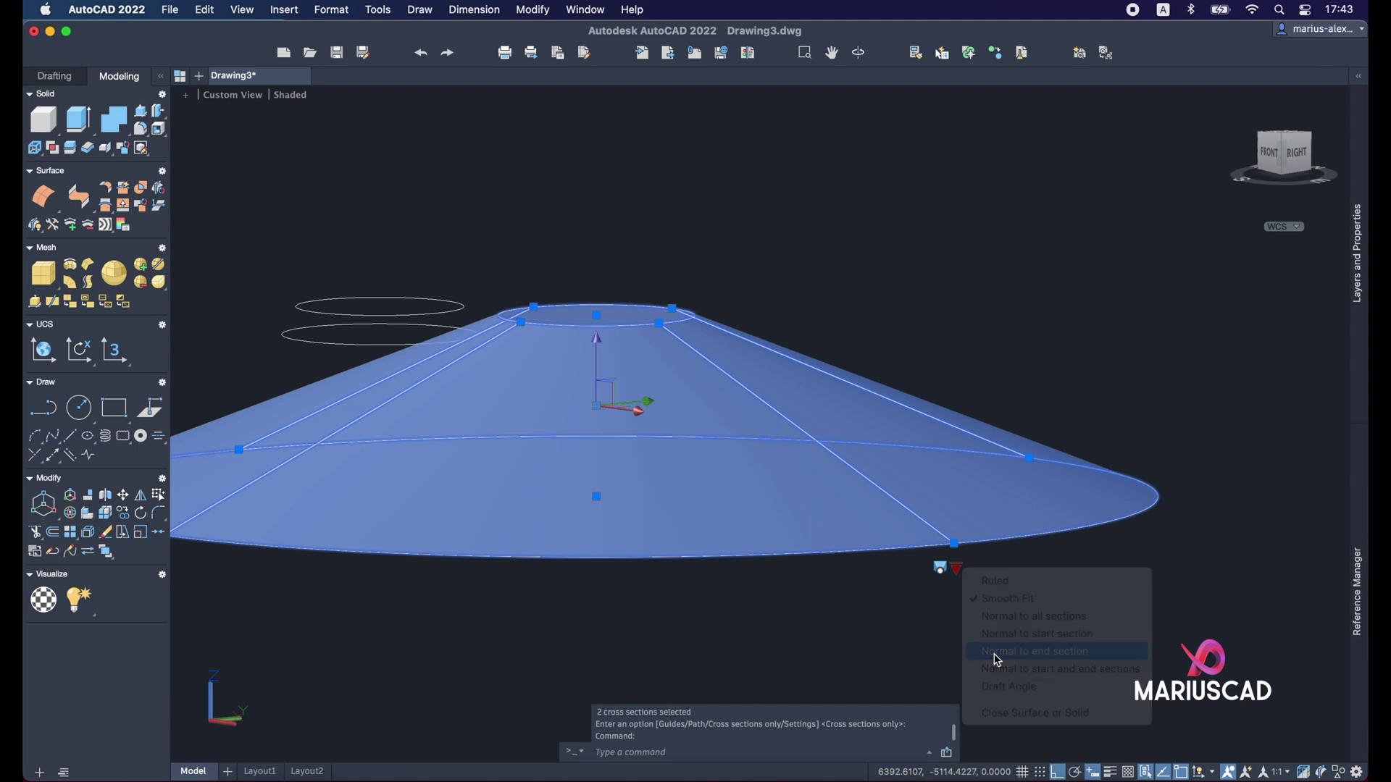
pyautogui.press('Escape')
# Step: Move the flared base horizontally by 1000 to the lower end of the chair's stem
pyautogui.click(872, 590)
pyautogui.click(728, 527)
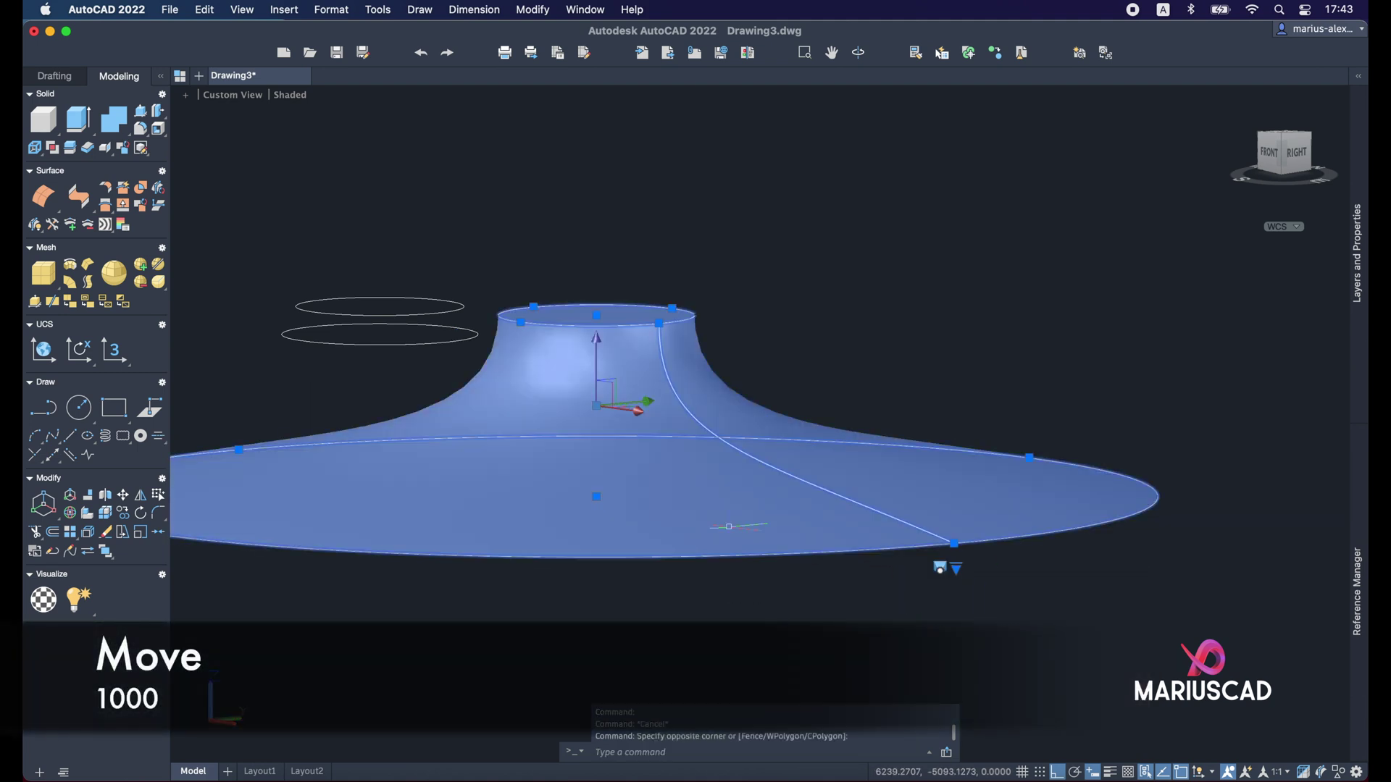
pyautogui.write('m')
pyautogui.press('Return')
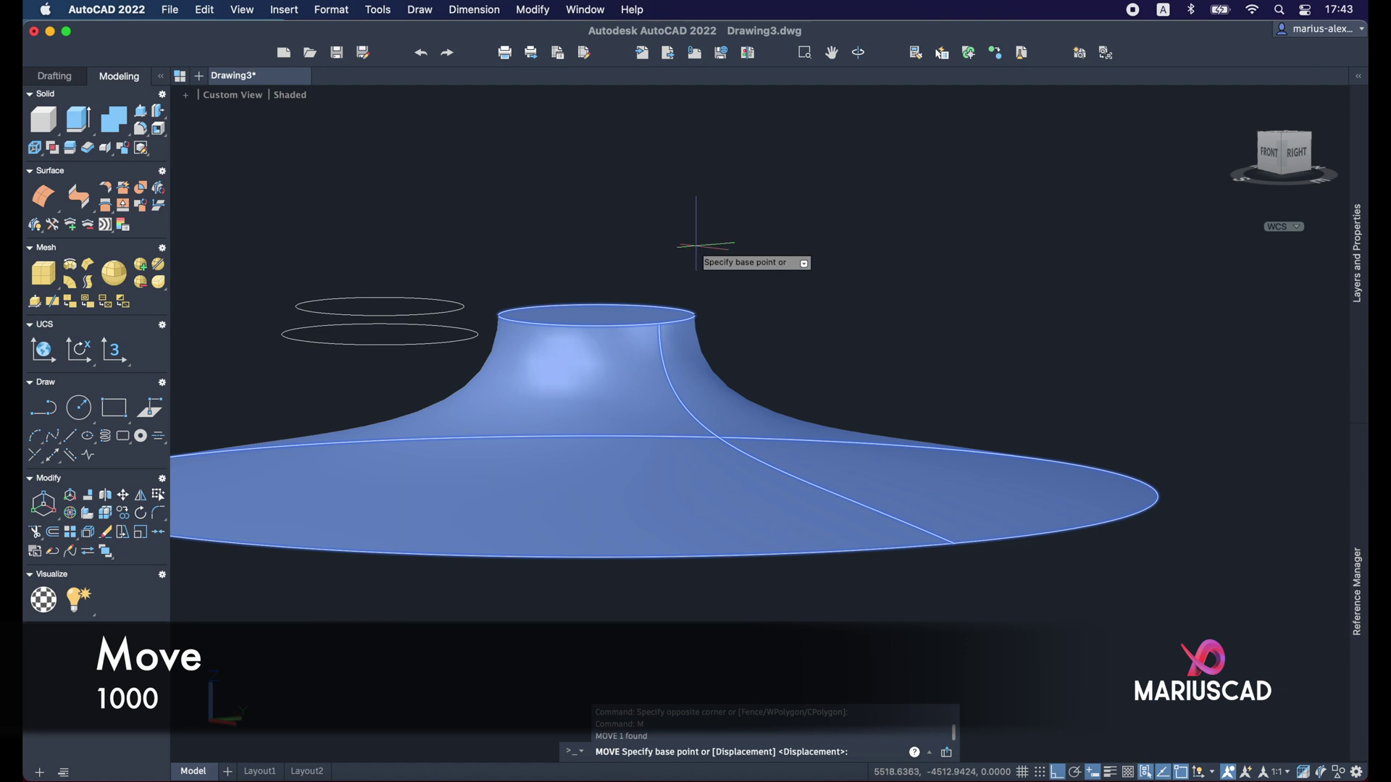
pyautogui.click(667, 240)
pyautogui.write('1000')
pyautogui.press('Return')
pyautogui.press('Escape')
pyautogui.scroll(-10, 952, 276)
pyautogui.moveTo(1045, 385)
pyautogui.mouseDown(button='middle')
pyautogui.moveTo(946, 471)
pyautogui.moveTo(898, 478)
pyautogui.moveTo(687, 590)
pyautogui.moveTo(938, 544)
pyautogui.moveTo(762, 457)
pyautogui.mouseUp(button='middle')
pyautogui.click(1055, 359)
pyautogui.press('Escape')
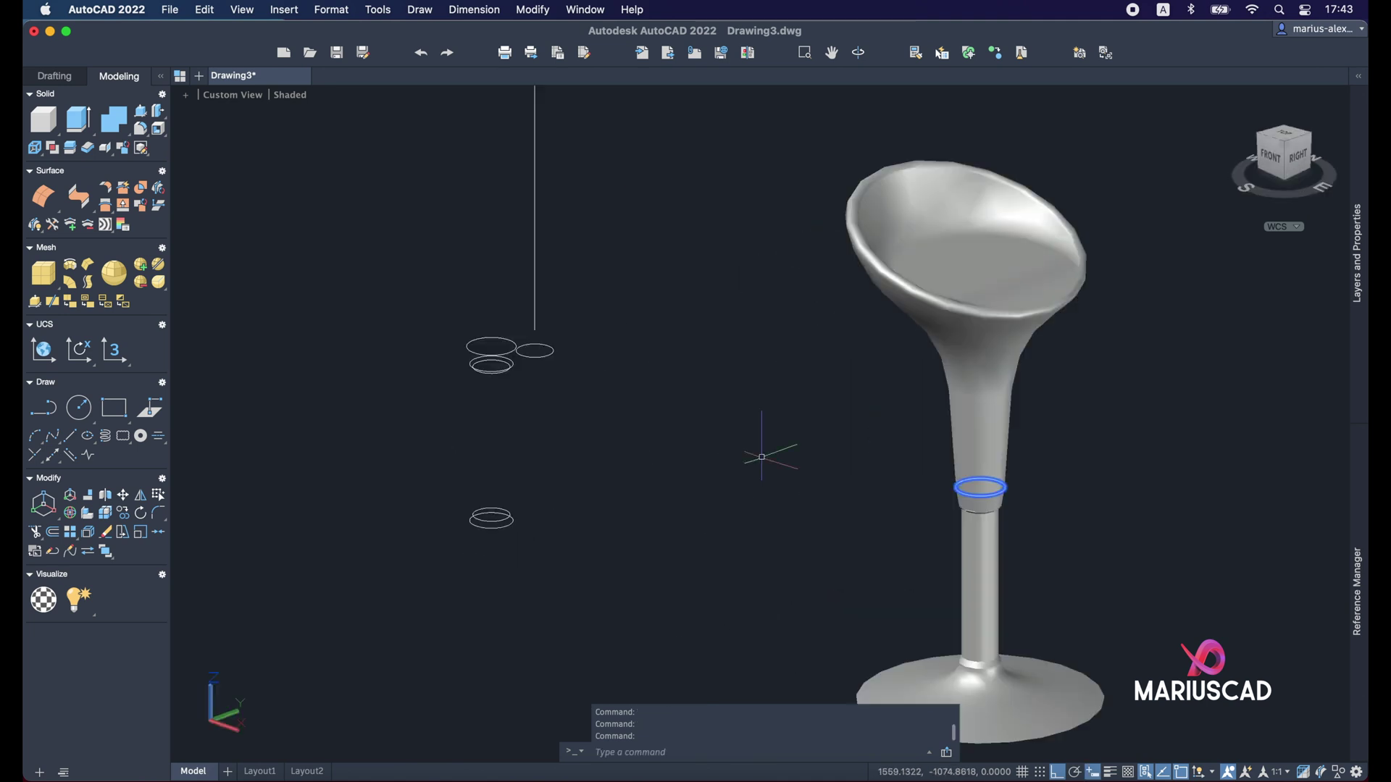
# Step: Draw a short vertical line between the small side circle's centre and the lower end of the vertical construction line
pyautogui.click(631, 376)
pyautogui.press('Escape')
pyautogui.scroll(-2, 565, 355)
pyautogui.scroll(5, 565, 355)
pyautogui.moveTo(485, 362); pyautogui.dragTo(650, 422, button='middle')
pyautogui.scroll(3, 649, 421)
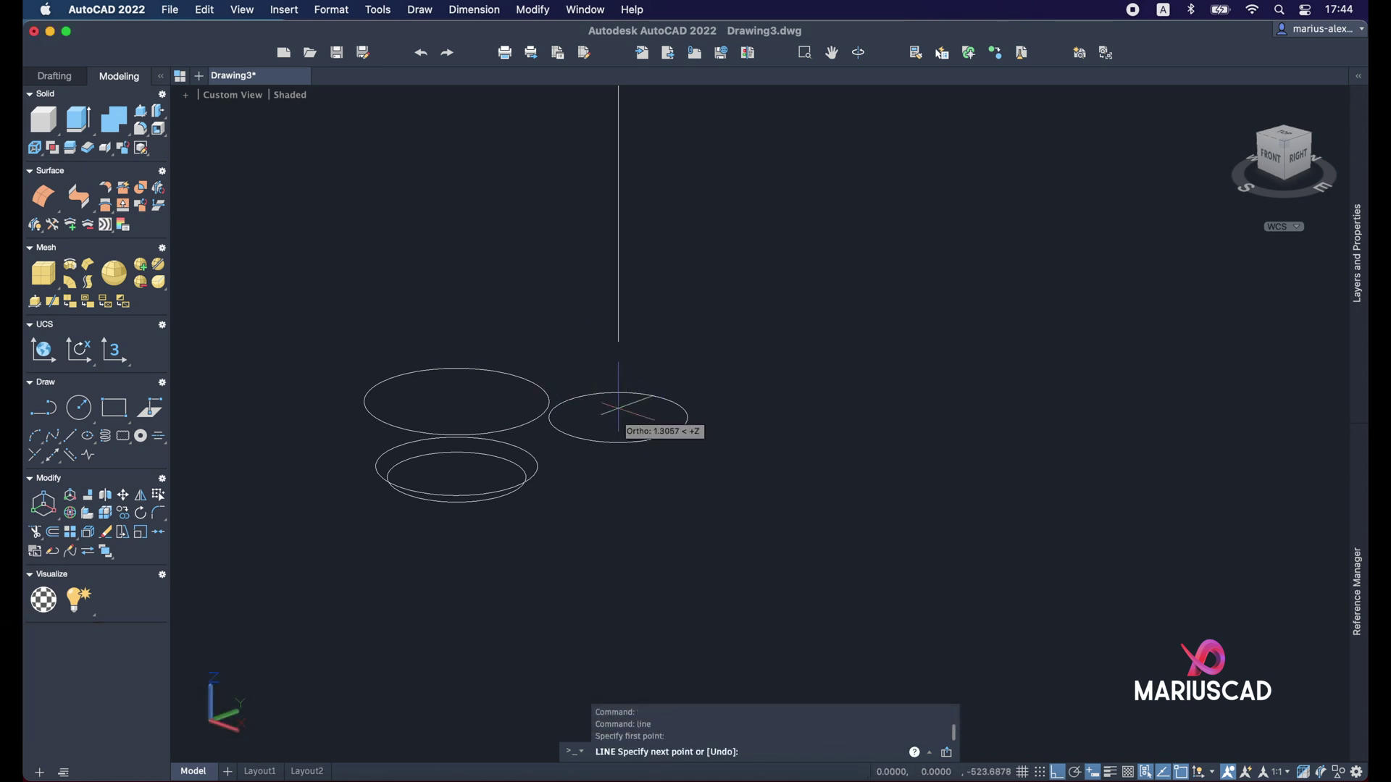
pyautogui.press('Escape')
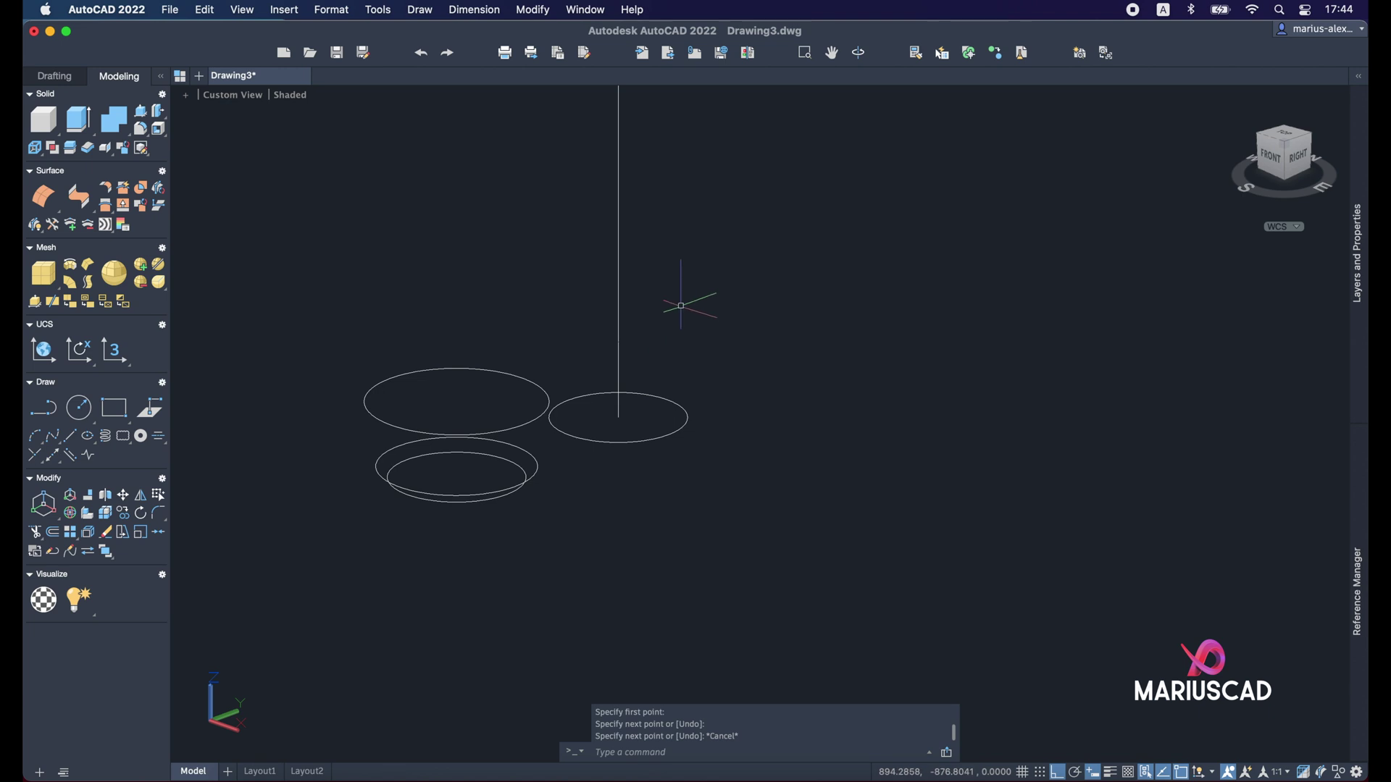
# Step: Delete the lower segment of the vertical construction line together with all six spare circles beside the chair
pyautogui.click(619, 254)
pyautogui.click(693, 502)
pyautogui.click(602, 426)
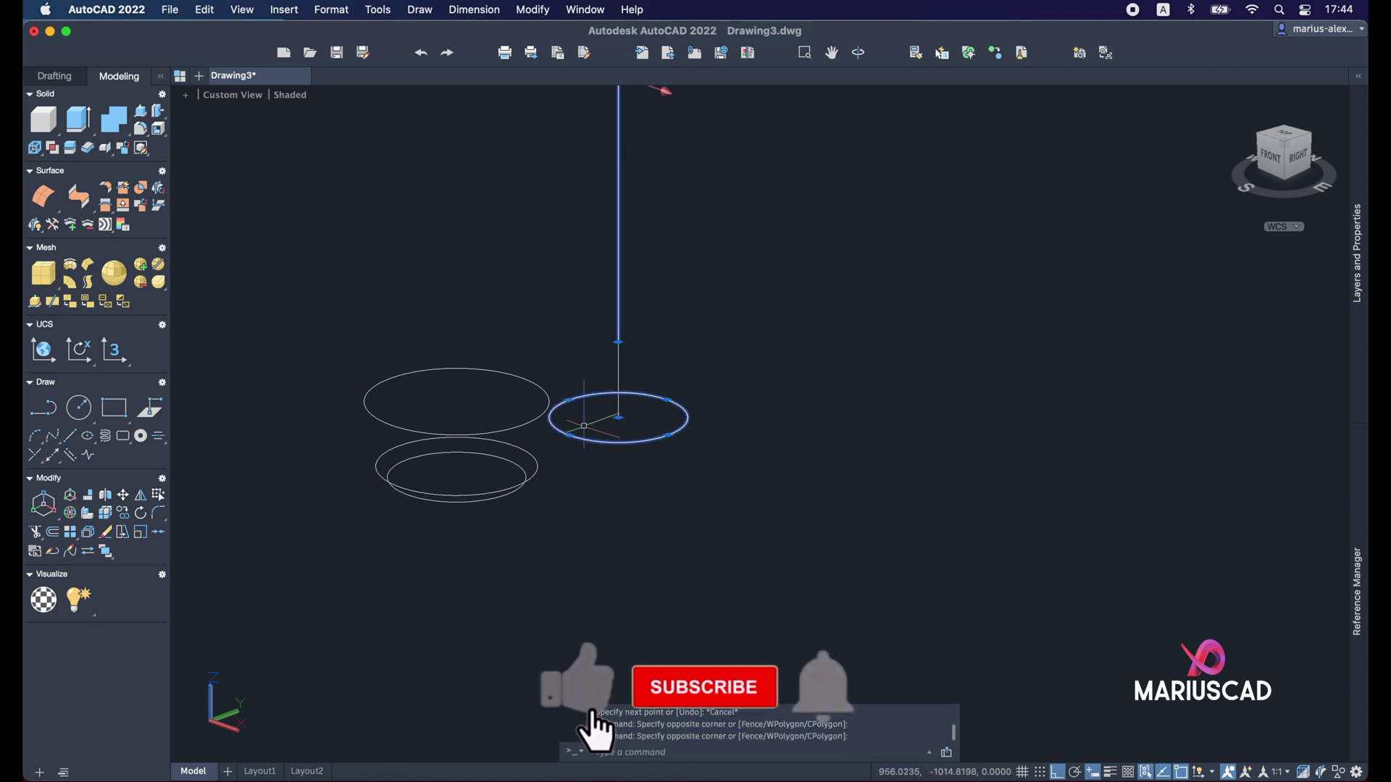
pyautogui.click(539, 593)
pyautogui.click(372, 341)
pyautogui.scroll(3, 471, 447)
pyautogui.scroll(-10, 481, 457)
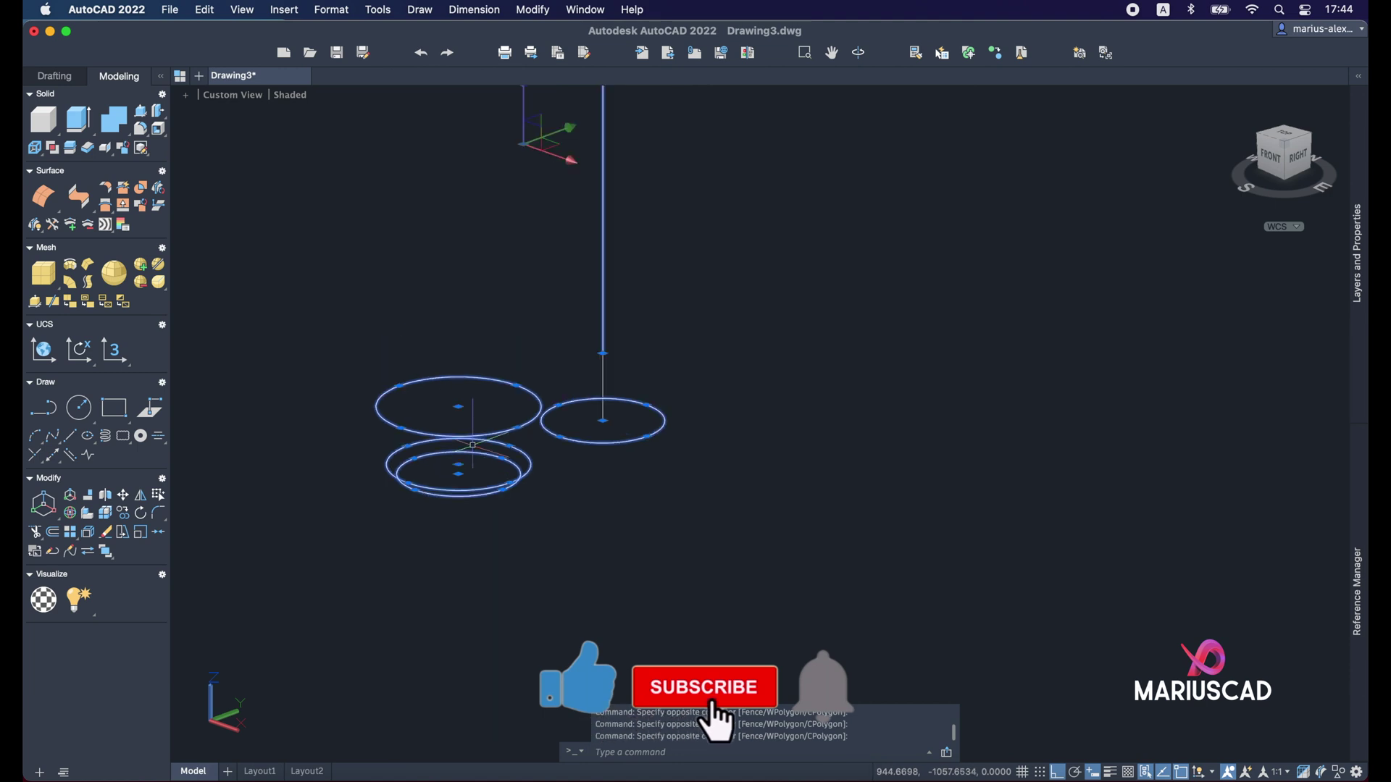
pyautogui.moveTo(549, 563); pyautogui.dragTo(586, 334, button='middle')
pyautogui.scroll(-5, 614, 507)
pyautogui.click(619, 539)
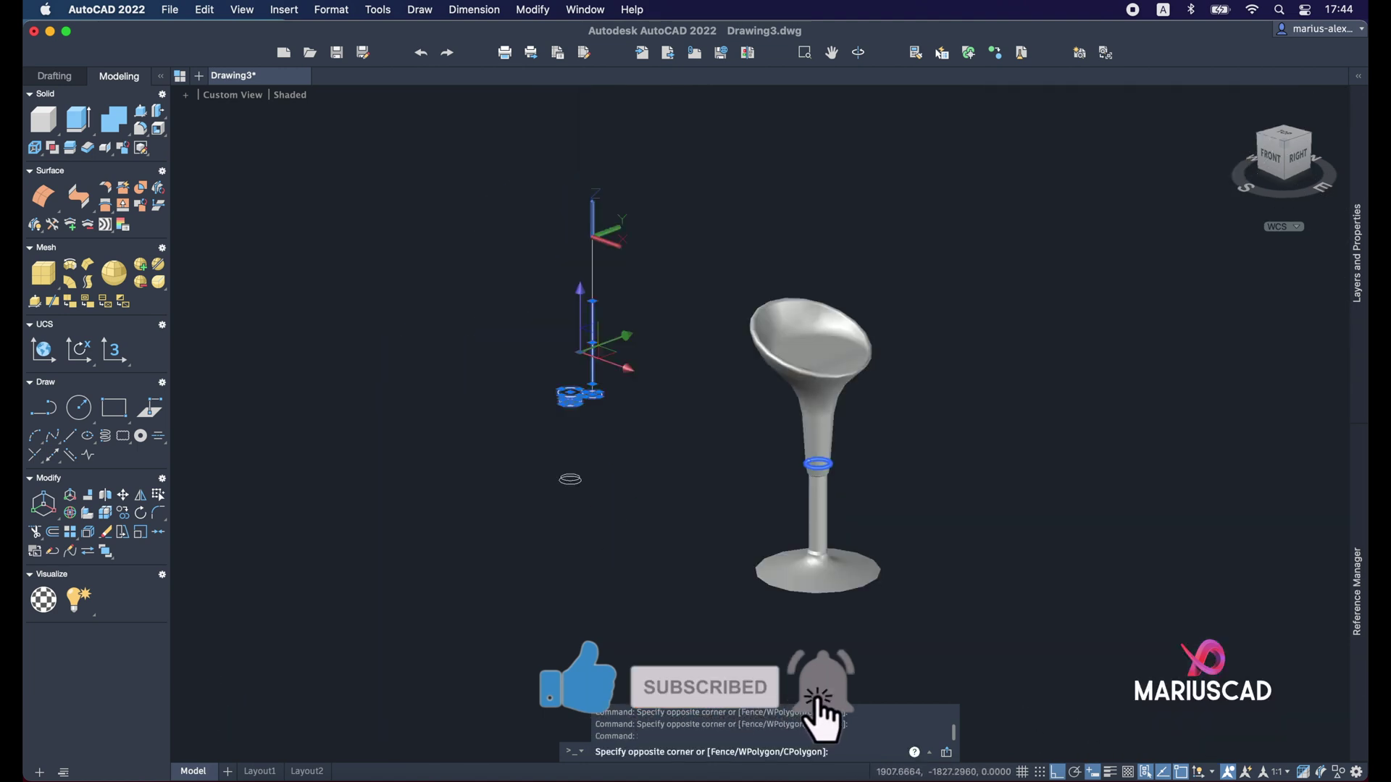
pyautogui.click(542, 456)
pyautogui.press('Delete')
pyautogui.scroll(2, 645, 449)
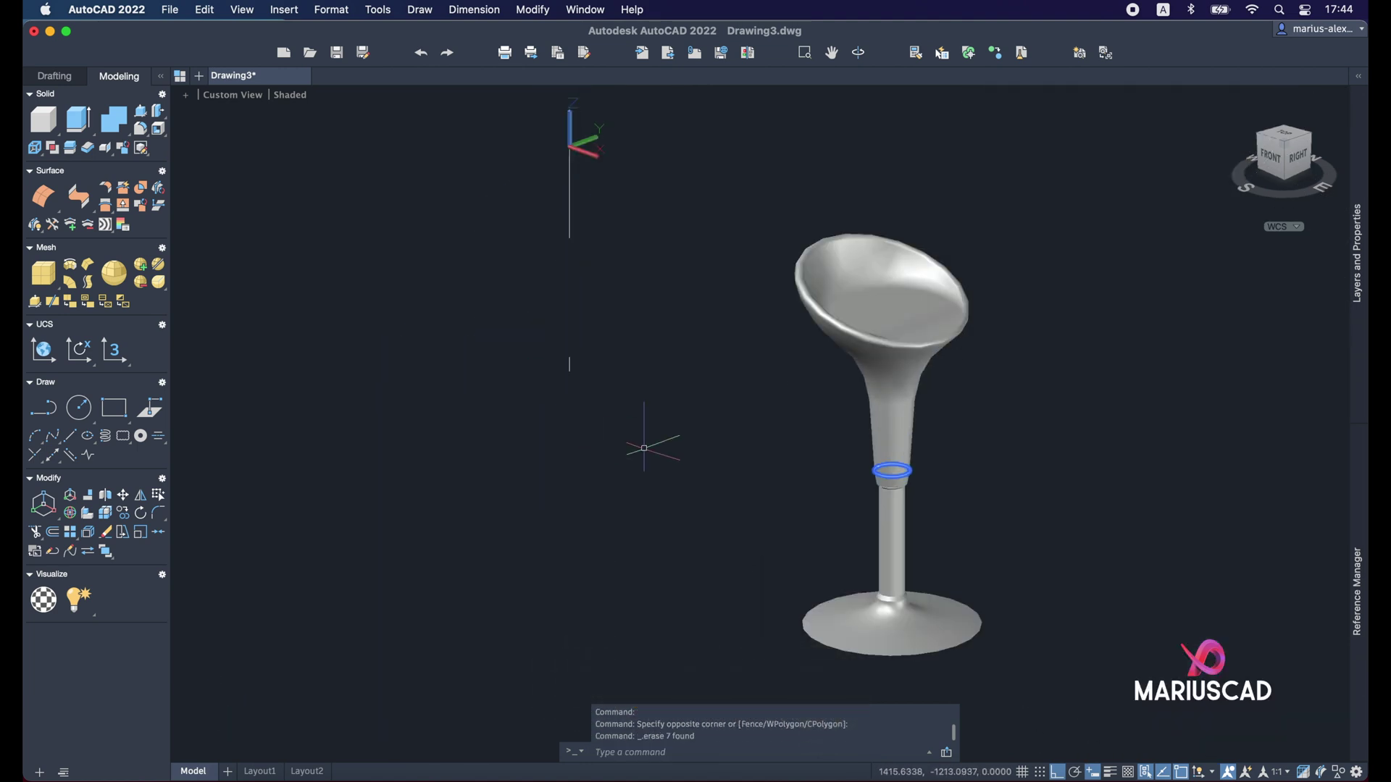
# Step: Delete the upper segment of the vertical construction line, keeping the short line below it
pyautogui.moveTo(561, 393); pyautogui.dragTo(569, 523, button='middle')
pyautogui.click(578, 379)
pyautogui.click(514, 308)
pyautogui.press('Delete')
pyautogui.scroll(2, 605, 363)
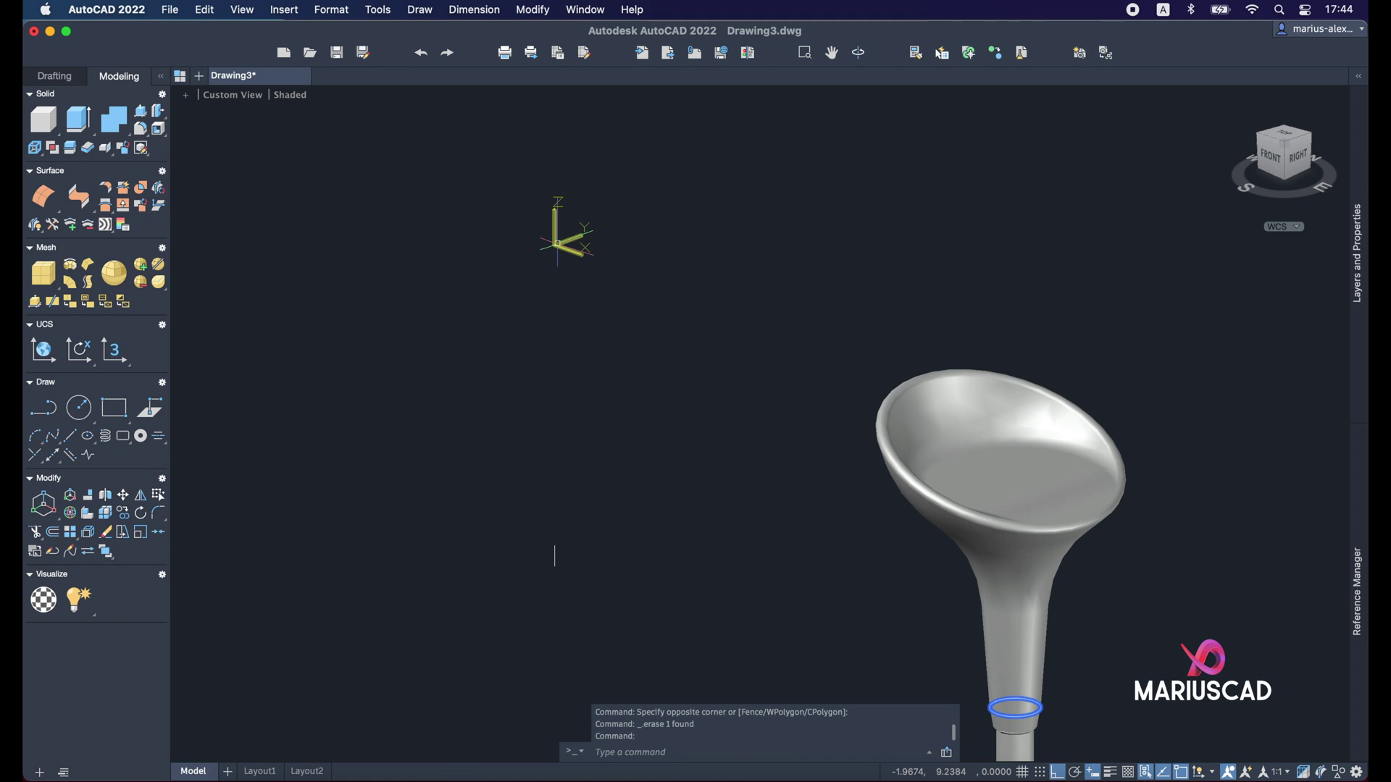
# Step: Move only the UCS origin to the end of the short remaining vertical line
pyautogui.click(557, 245)
pyautogui.moveTo(560, 250)
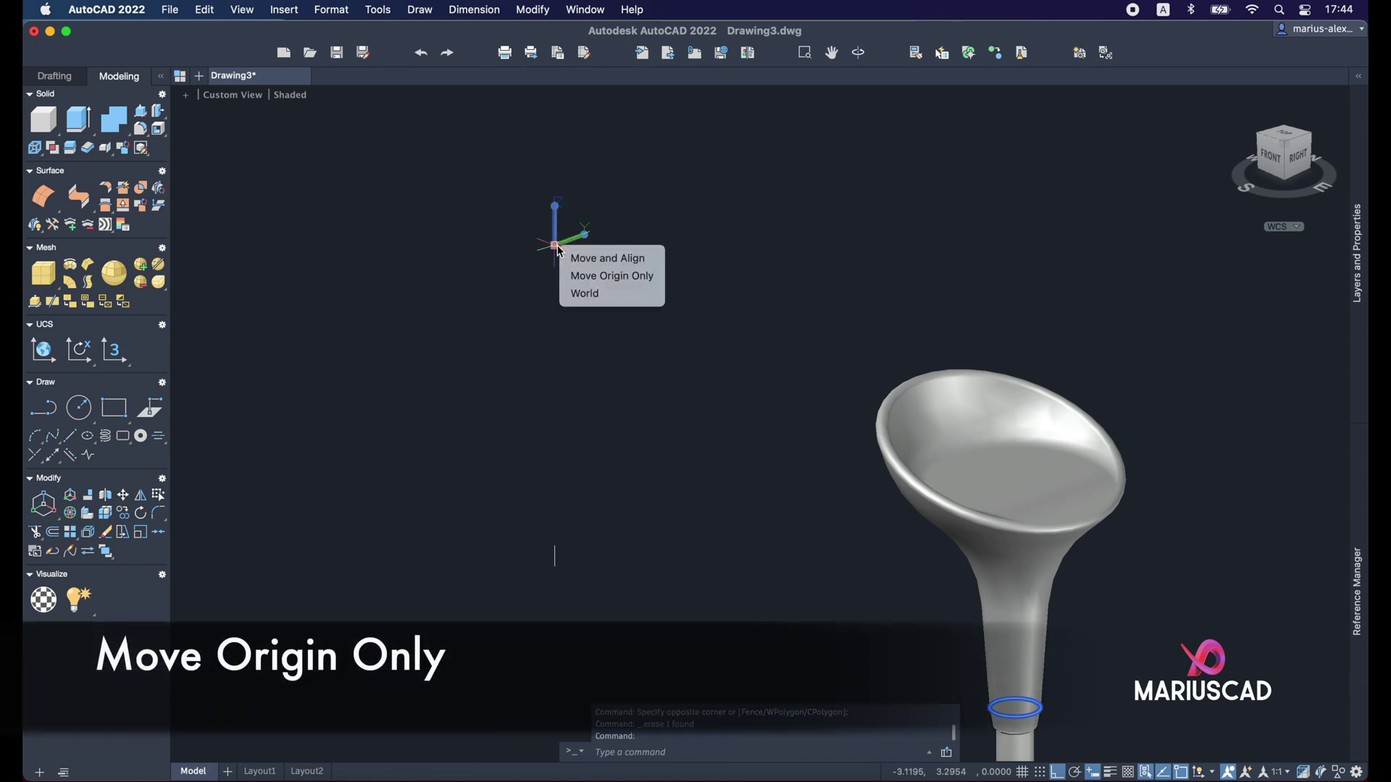
pyautogui.click(581, 278)
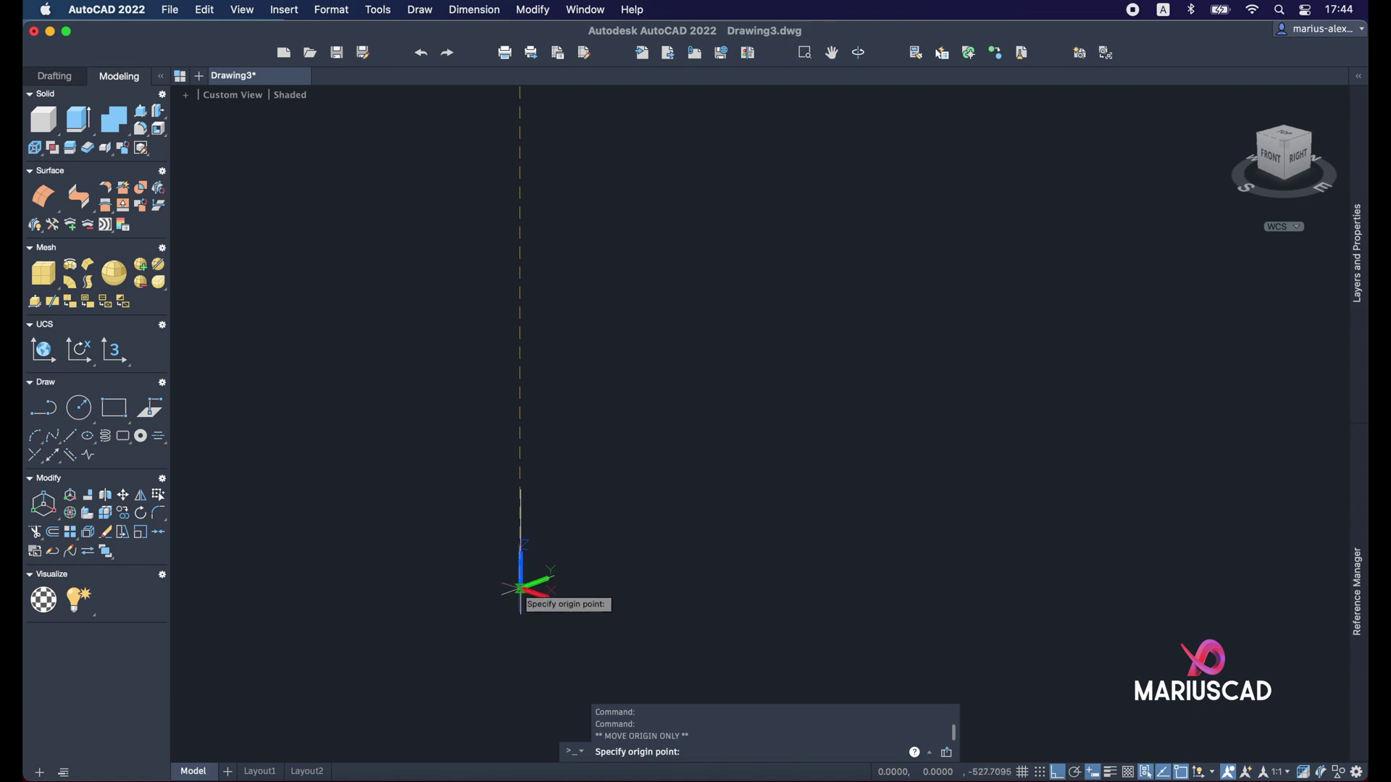
pyautogui.keyDown('shift'); pyautogui.moveTo(520, 588); pyautogui.dragTo(506, 527, button='middle'); pyautogui.keyUp('shift')
pyautogui.click(520, 550)
pyautogui.press('Escape')
# Step: Delete the short vertical line at the relocated UCS origin
pyautogui.click(531, 636)
pyautogui.click(484, 580)
pyautogui.press('Delete')
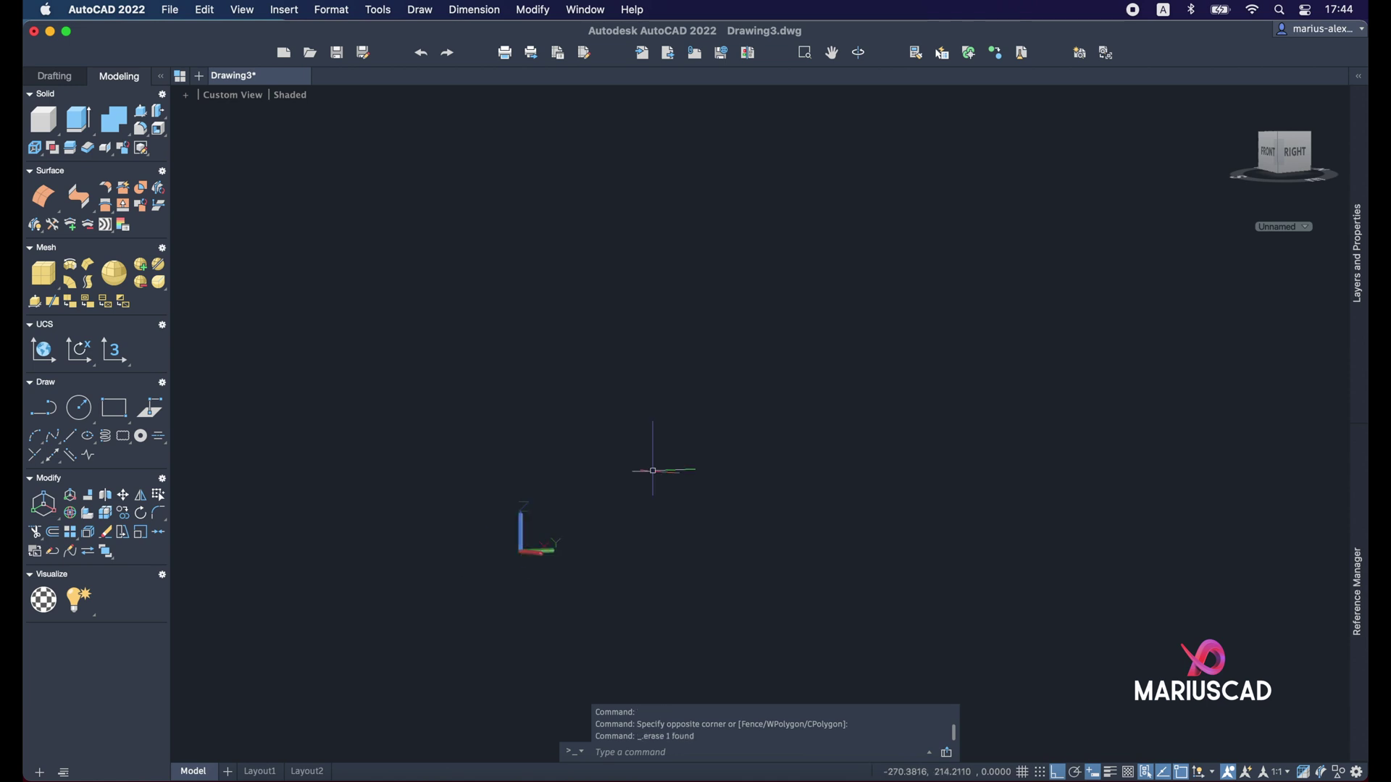
# Step: Draw a circle of radius 150 centred at 0,0 in the top view
pyautogui.click(1288, 150)
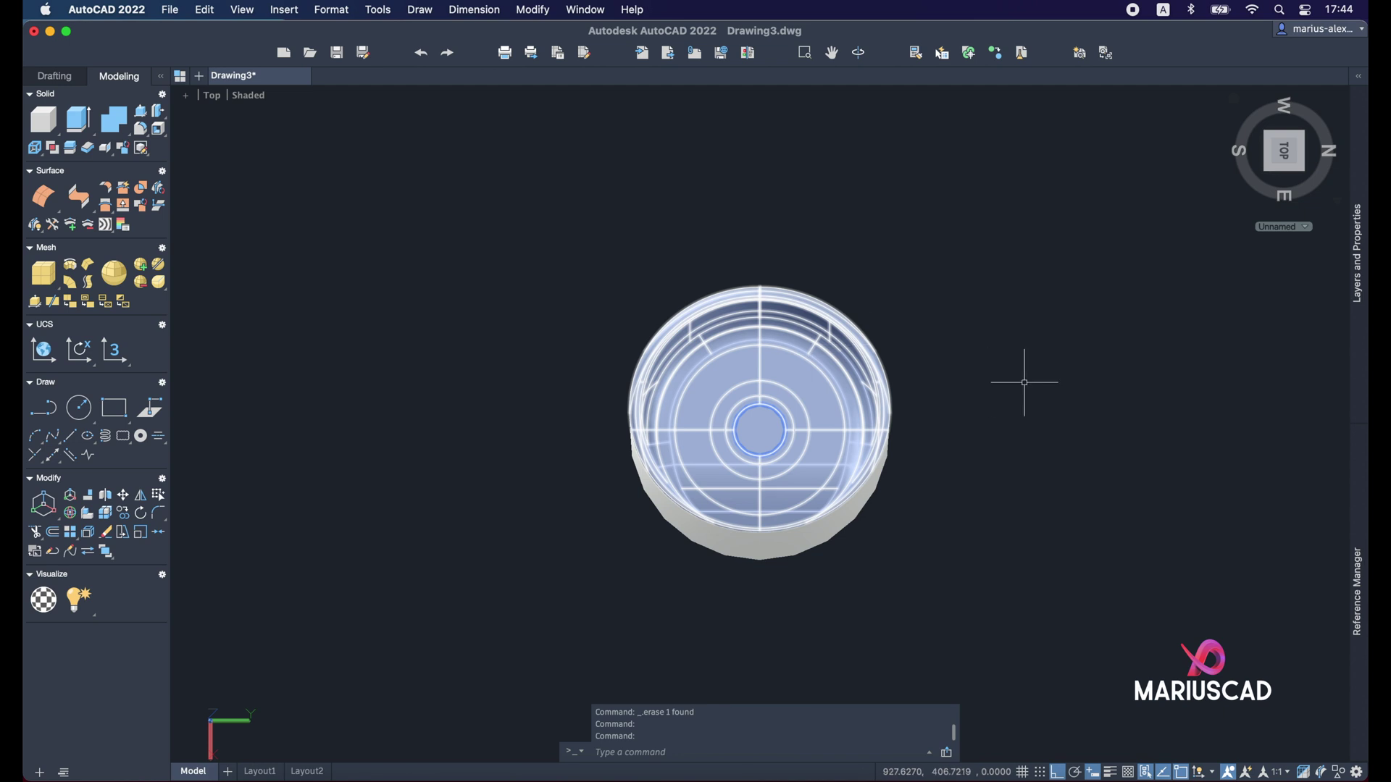
pyautogui.click(1323, 105)
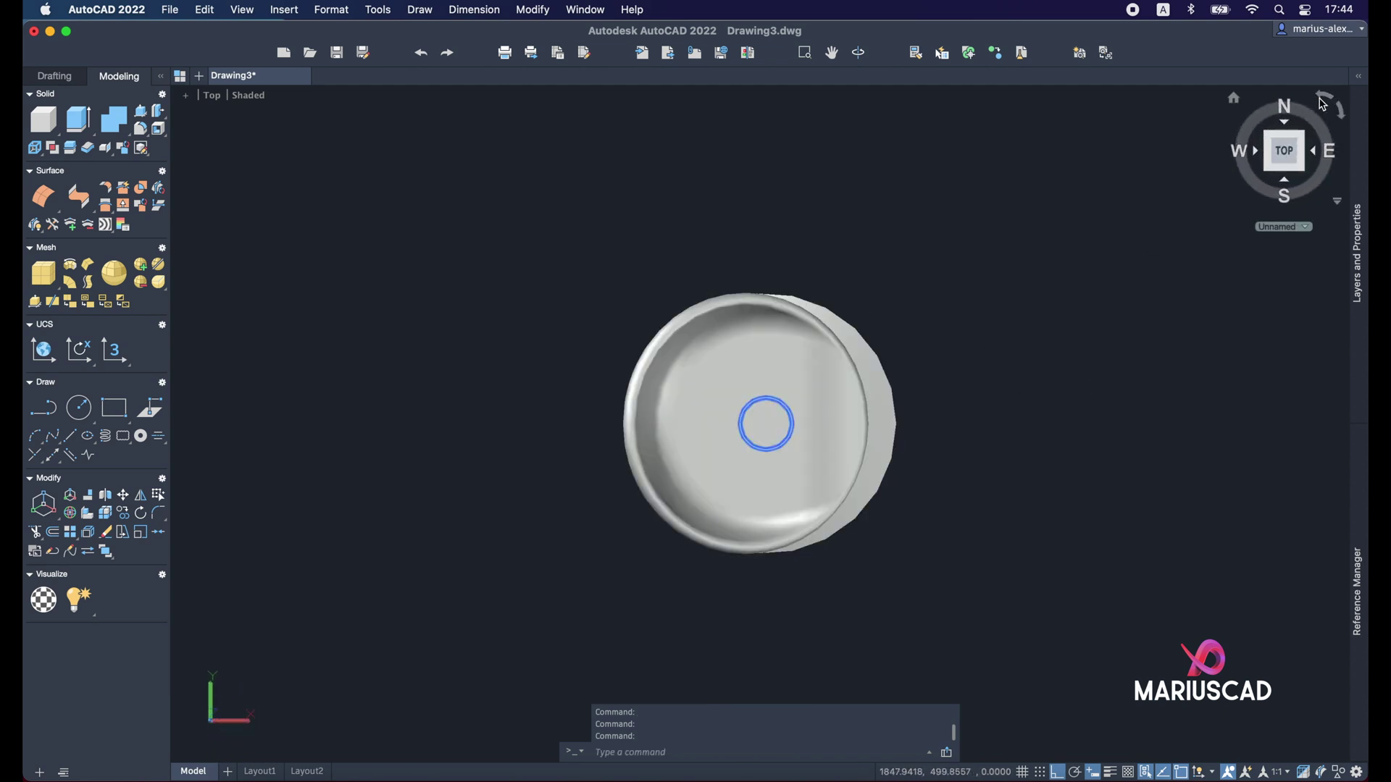
pyautogui.keyDown('shift'); pyautogui.moveTo(775, 559); pyautogui.dragTo(630, 392, button='middle'); pyautogui.keyUp('shift')
pyautogui.scroll(-3, 631, 392)
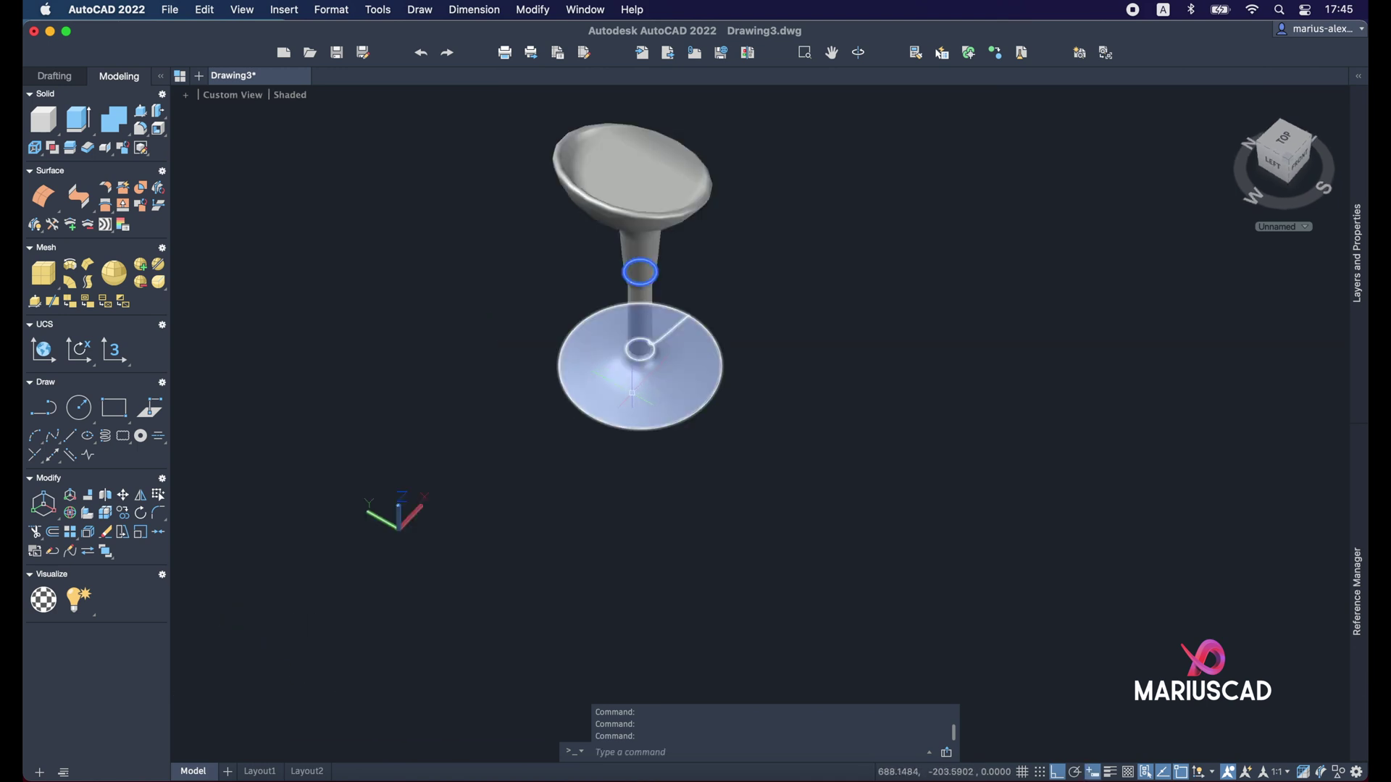
pyautogui.click(1291, 148)
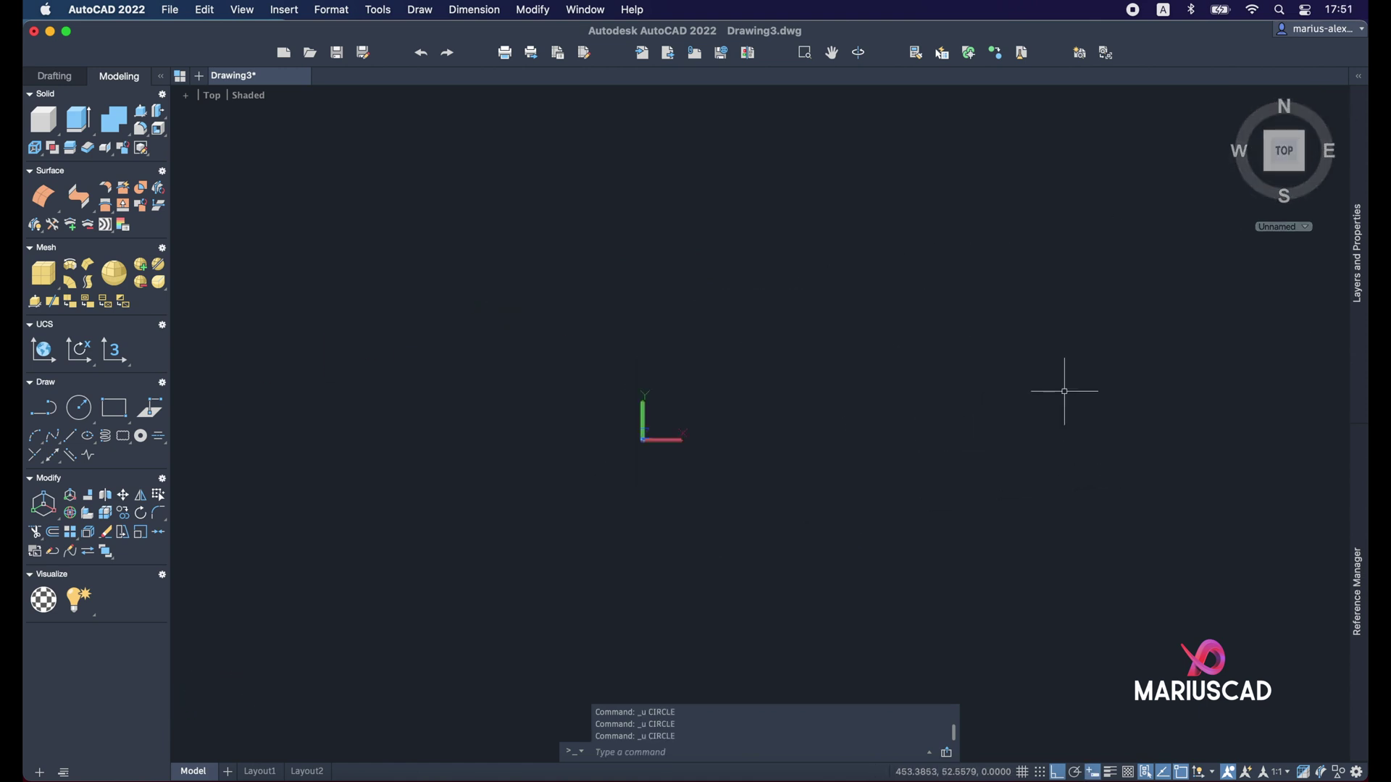
pyautogui.write('circle')
pyautogui.press('Return')
pyautogui.write('0,0')
pyautogui.press('Return')
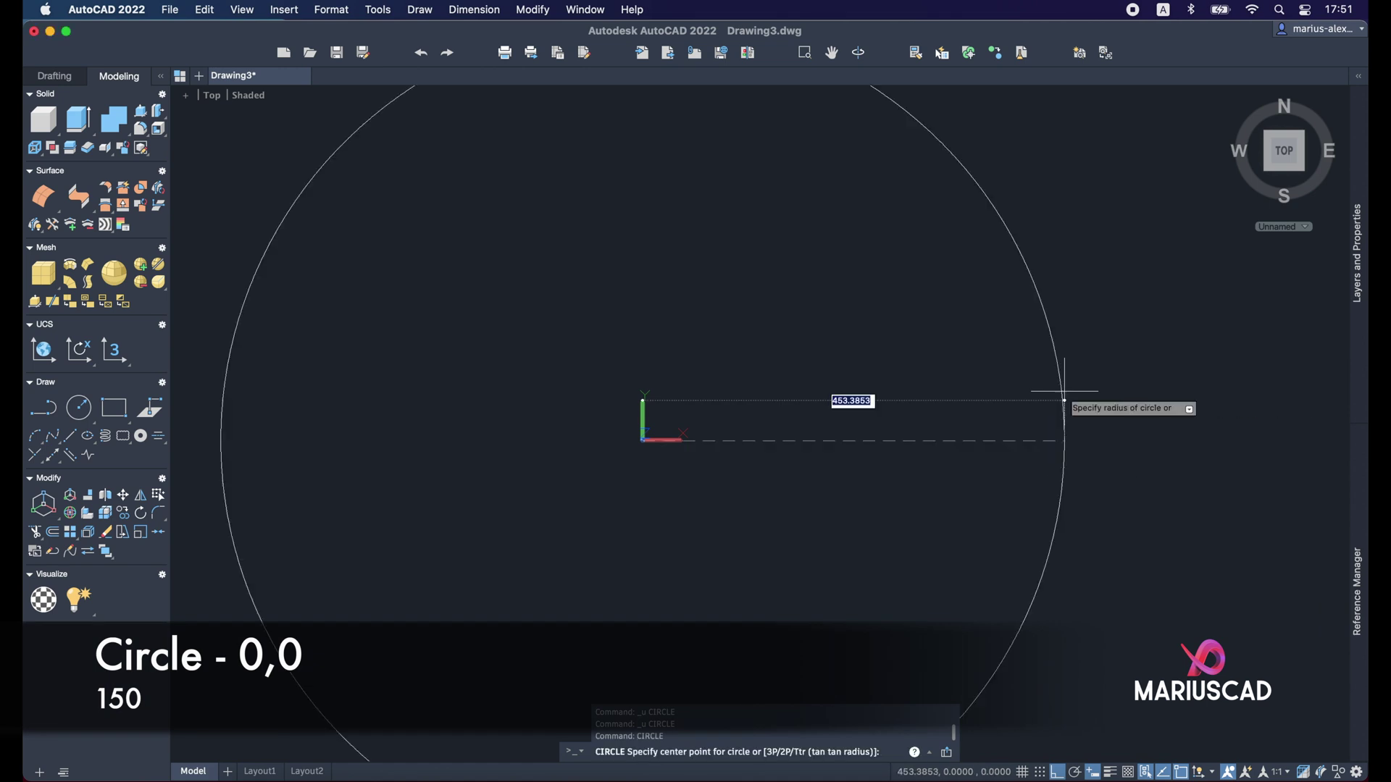
pyautogui.write('150')
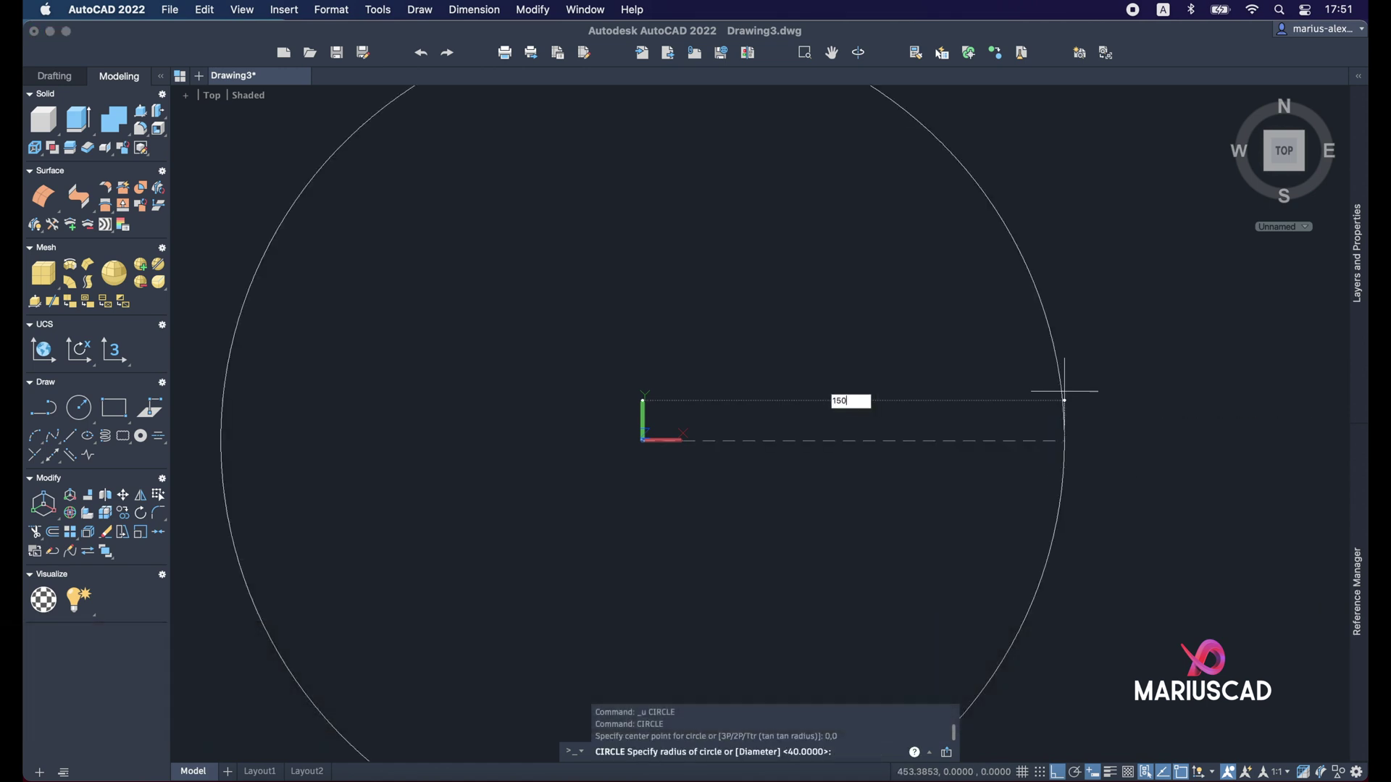
pyautogui.press('Return')
# Step: Draw a concentric circle of radius 10 centred at 0,0
pyautogui.write('c')
pyautogui.press('Return')
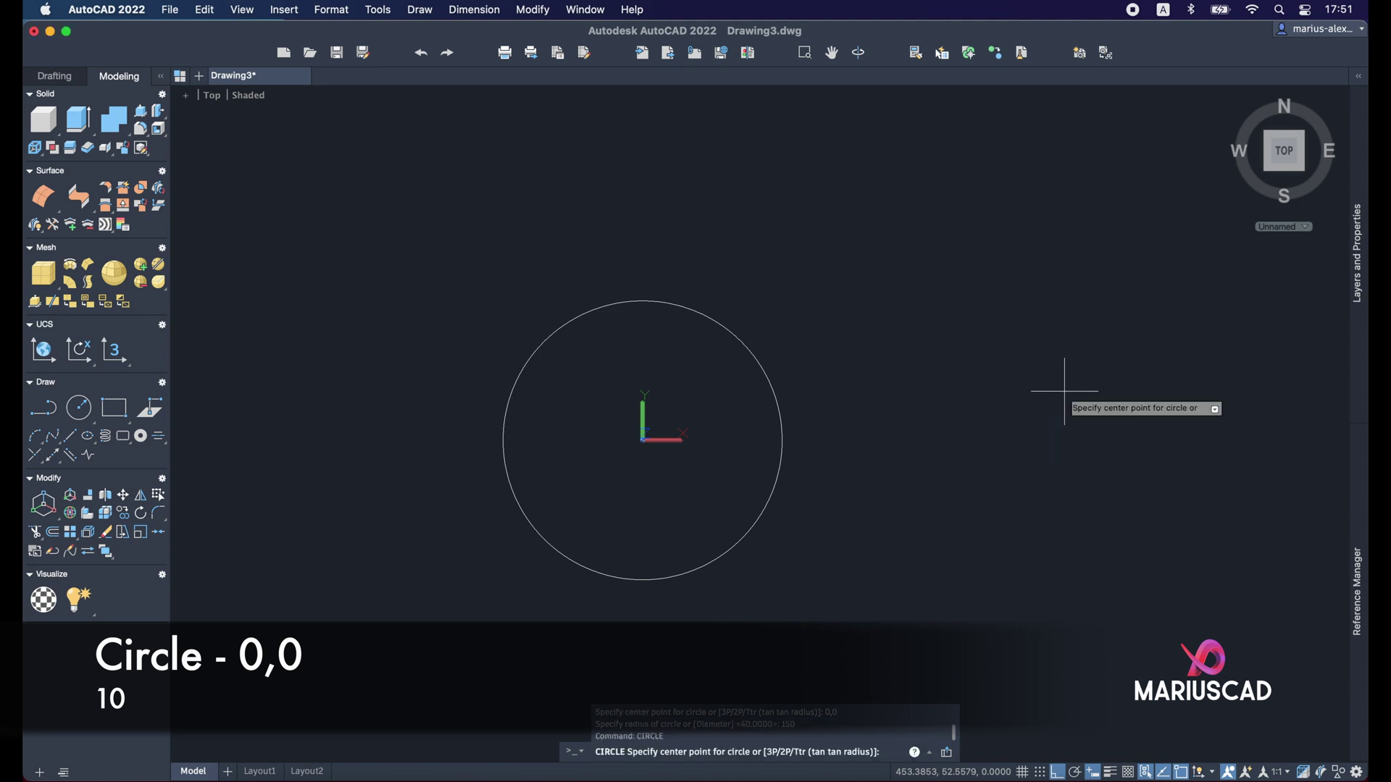
pyautogui.write('0,0')
pyautogui.press('Return')
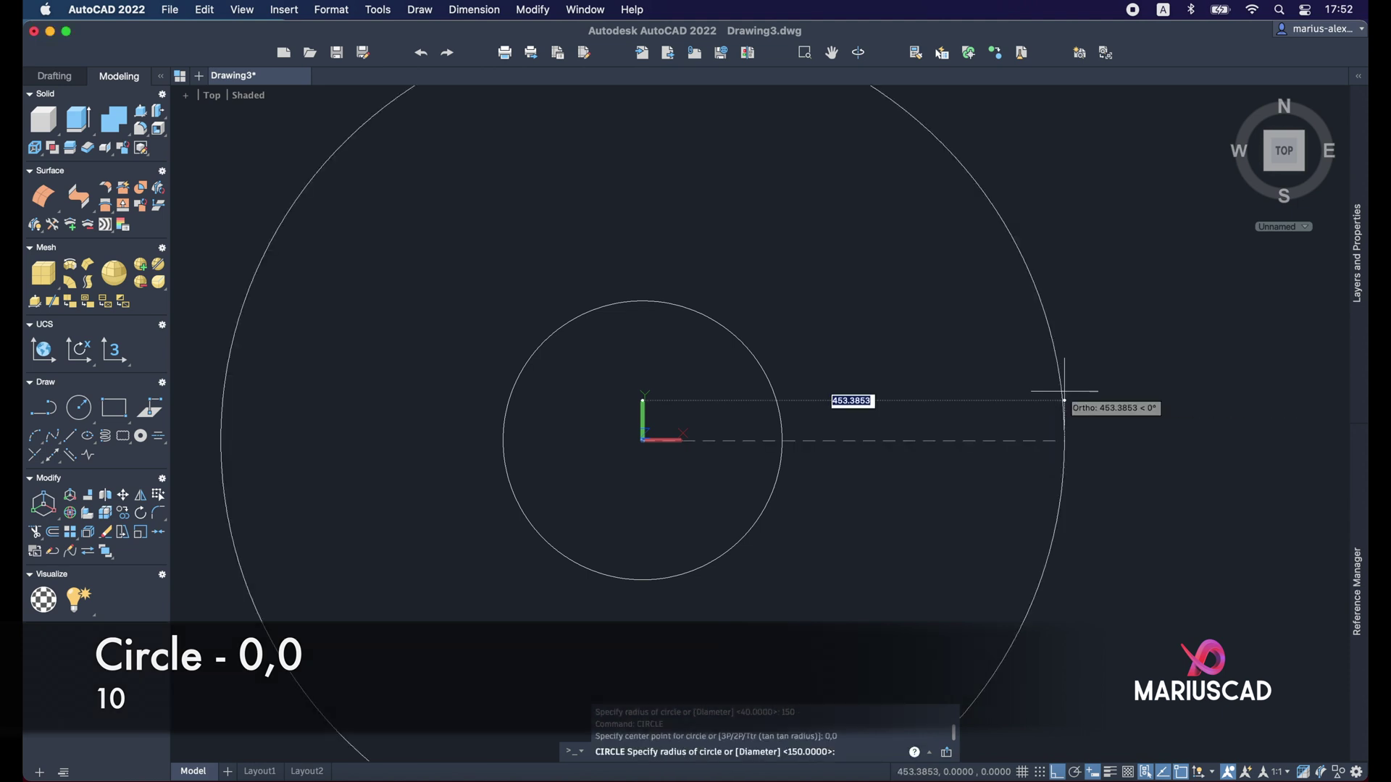
pyautogui.press('Return')
pyautogui.scroll(5, 833, 438)
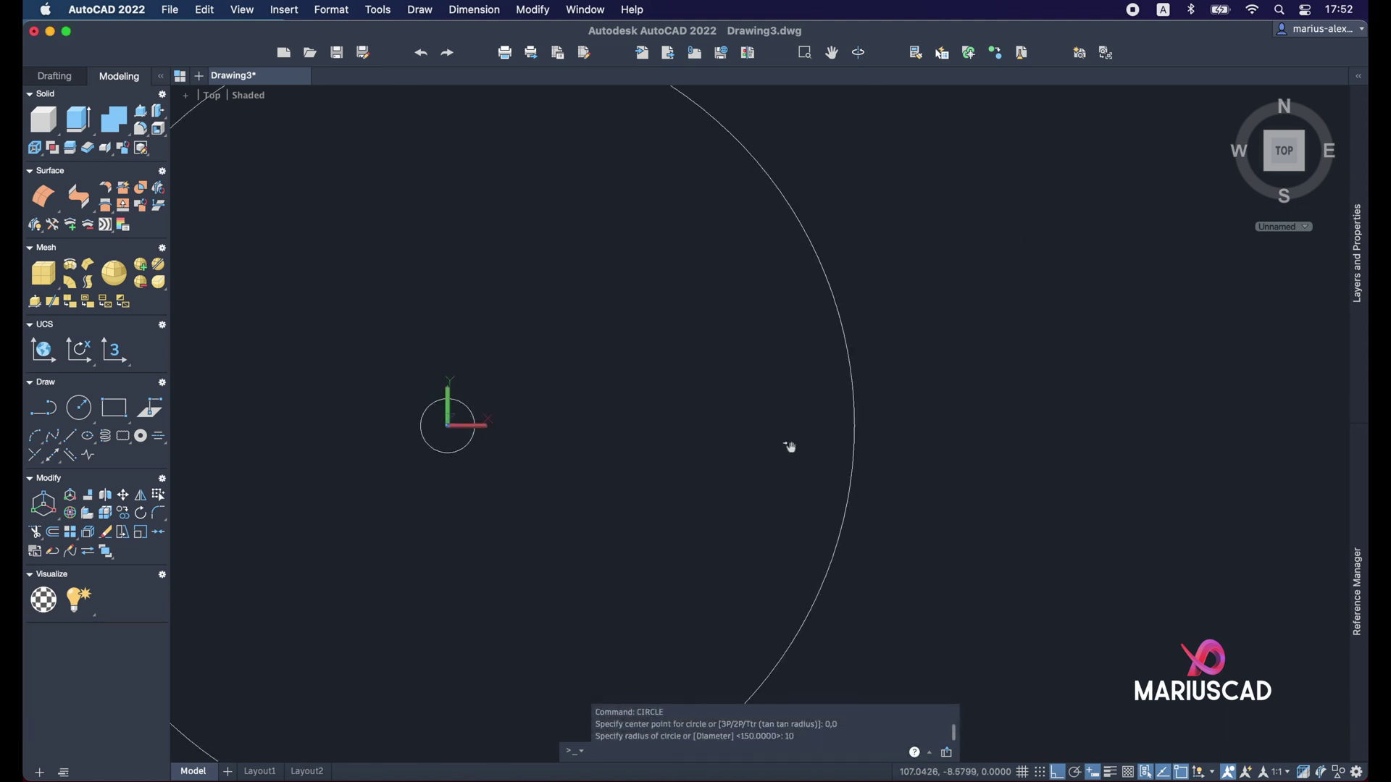
# Step: Draw a vertical line from 0,0 up to the top quadrant of the large circle
pyautogui.write('line')
pyautogui.press('Return')
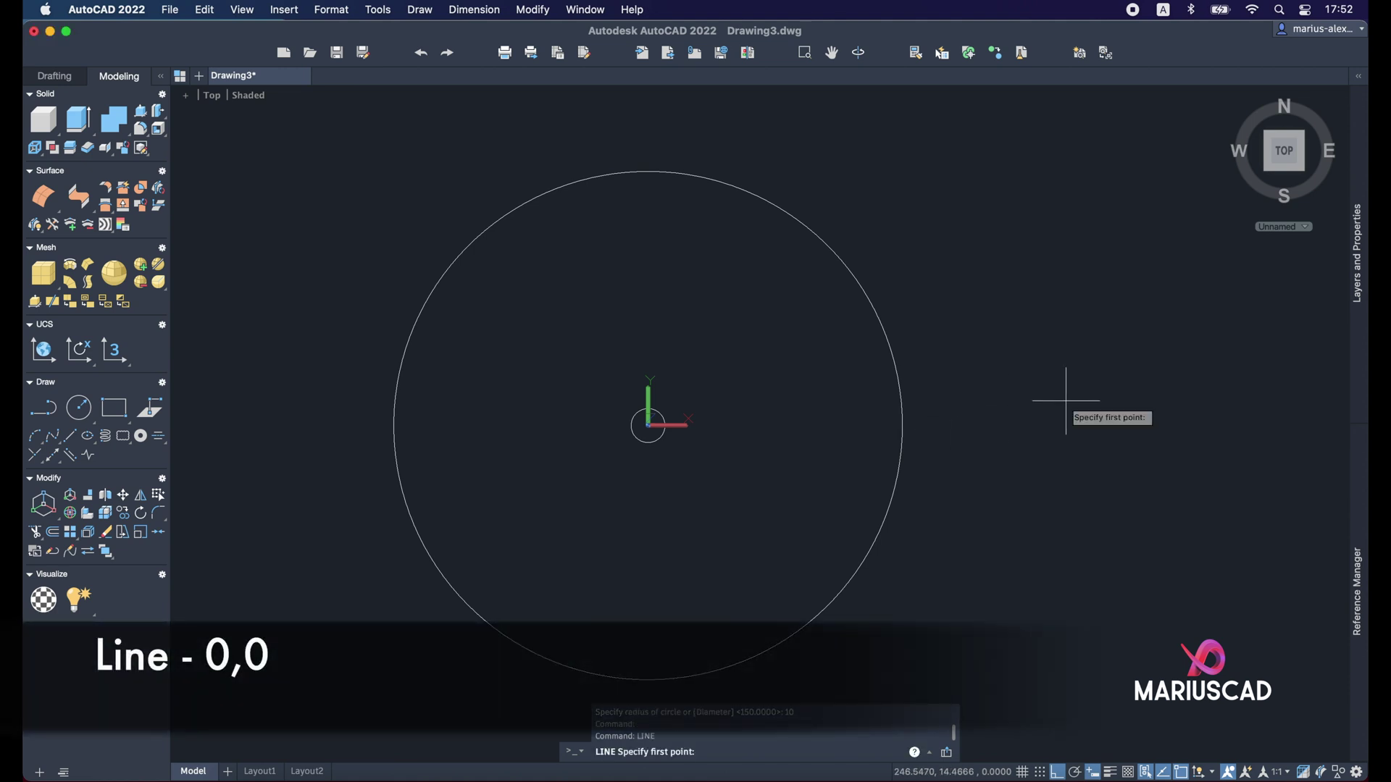
pyautogui.write('0,')
pyautogui.write('0')
pyautogui.press('Return')
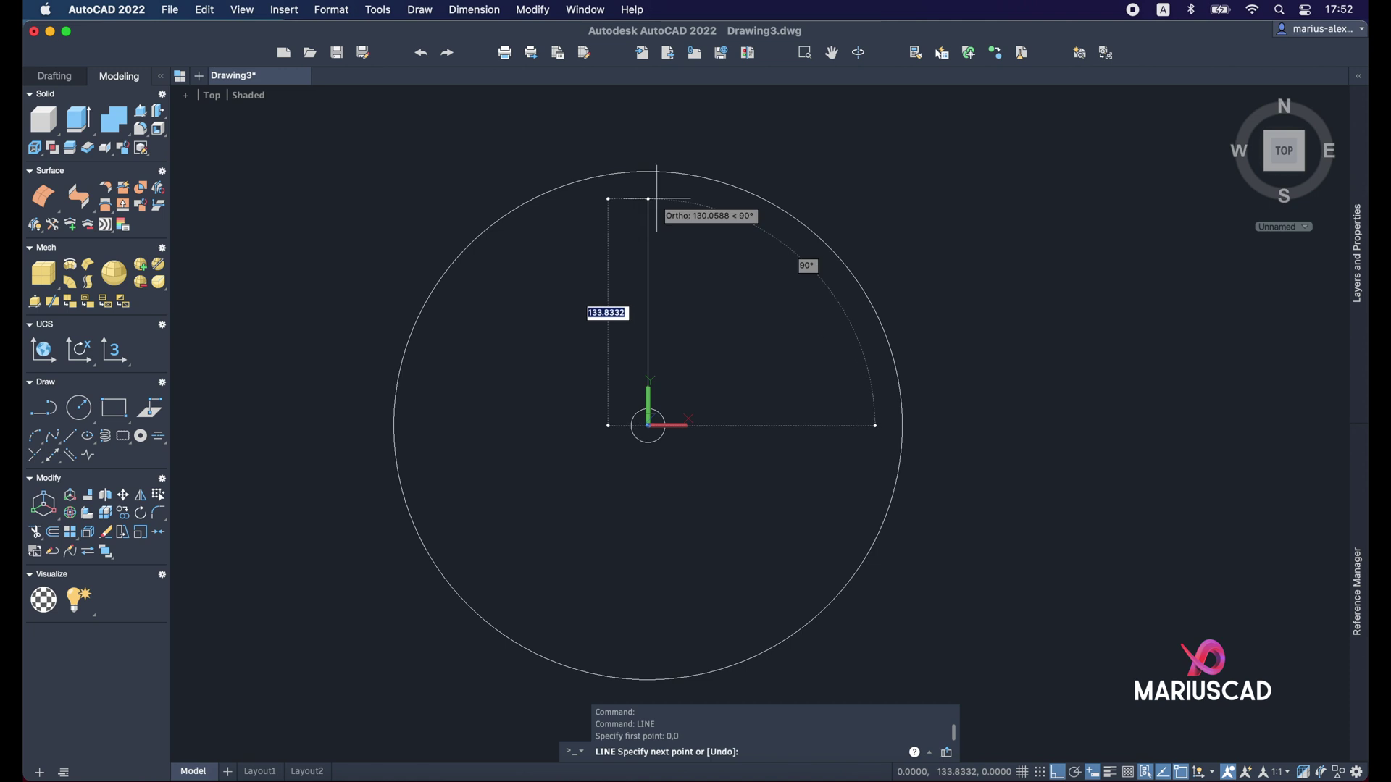
pyautogui.click(648, 172)
pyautogui.press('Escape')
# Step: Rotate the vertical line by -10 degrees about the circles' centre
pyautogui.write('rotate')
pyautogui.press('Return')
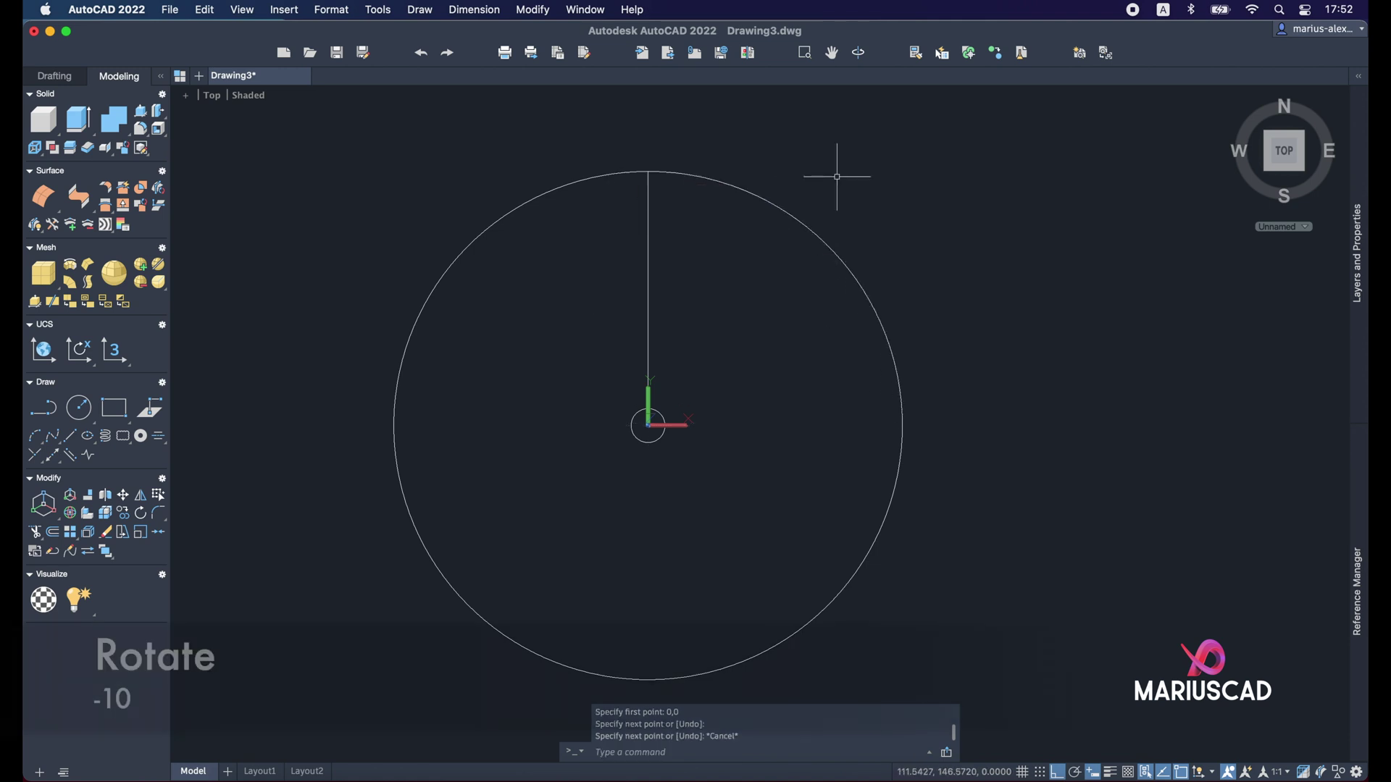
pyautogui.click(628, 234)
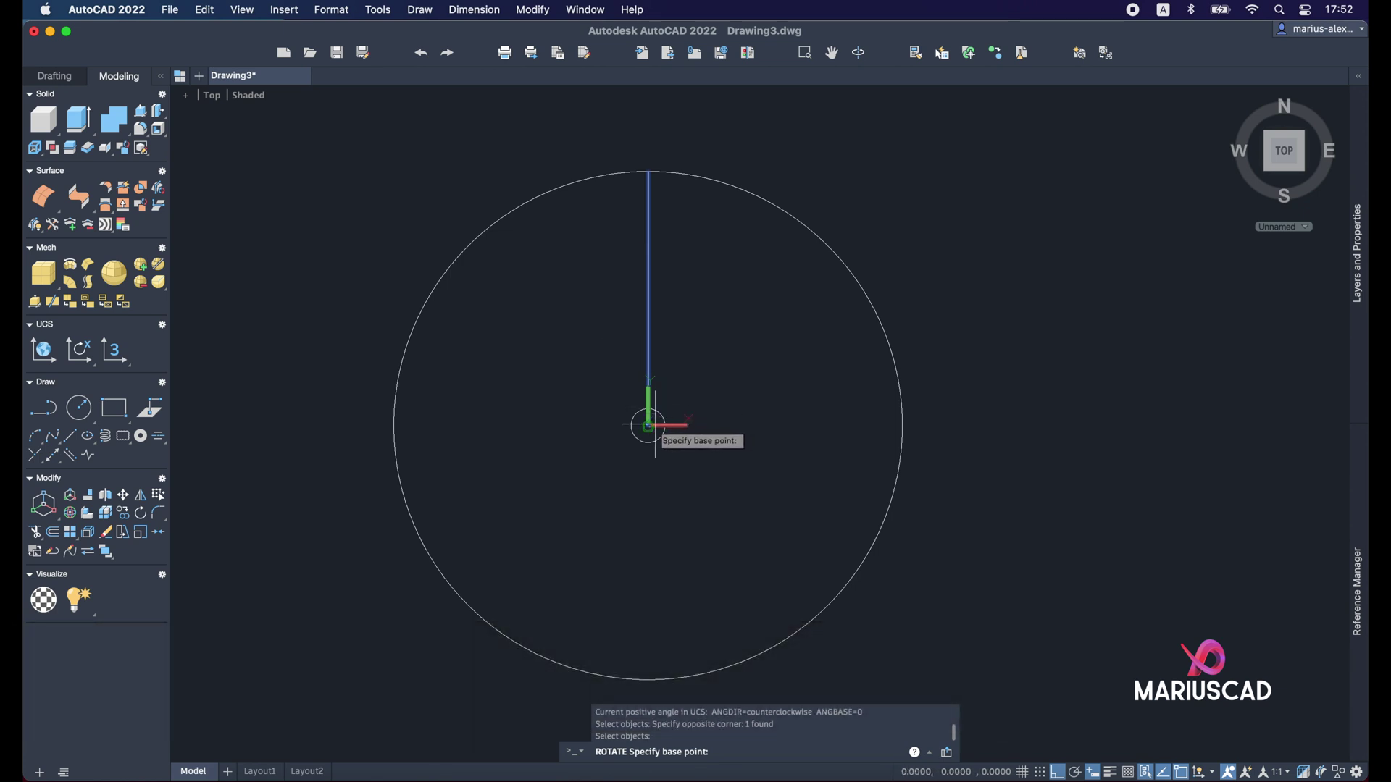
pyautogui.click(648, 426)
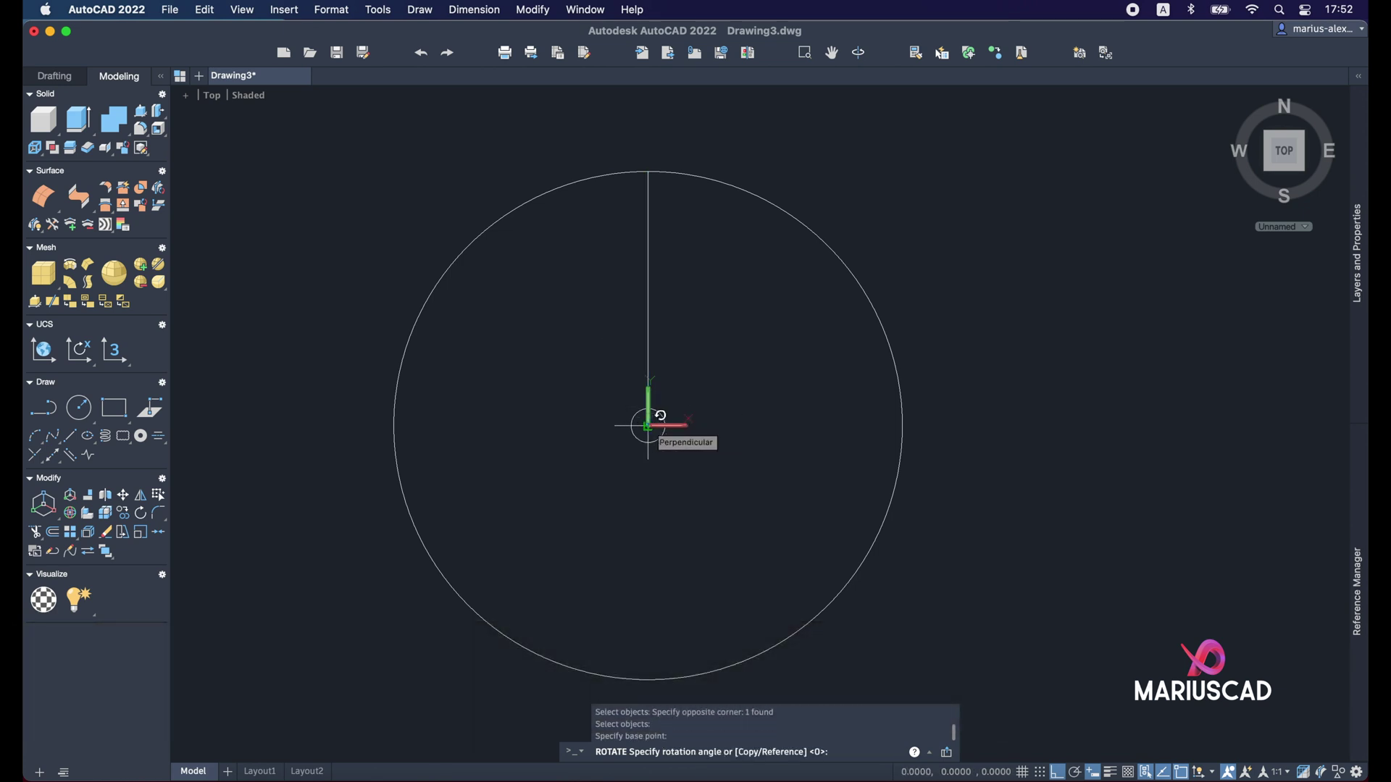
pyautogui.press('Return')
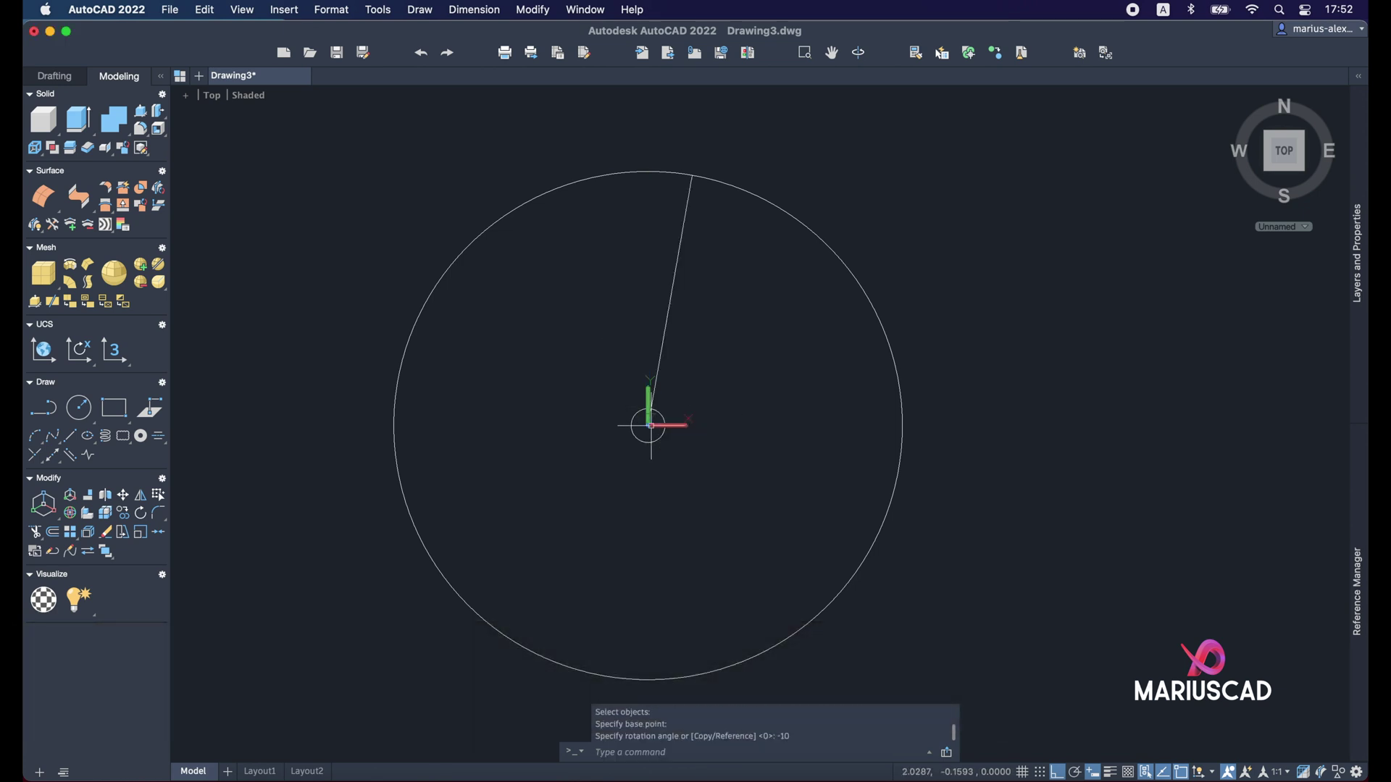
# Step: Mirror the slanted line across the horizontal axis through the circles' centre, keeping the source line
pyautogui.write('mirror')
pyautogui.press('Return')
pyautogui.click(797, 359)
pyautogui.click(653, 253)
pyautogui.press('Return')
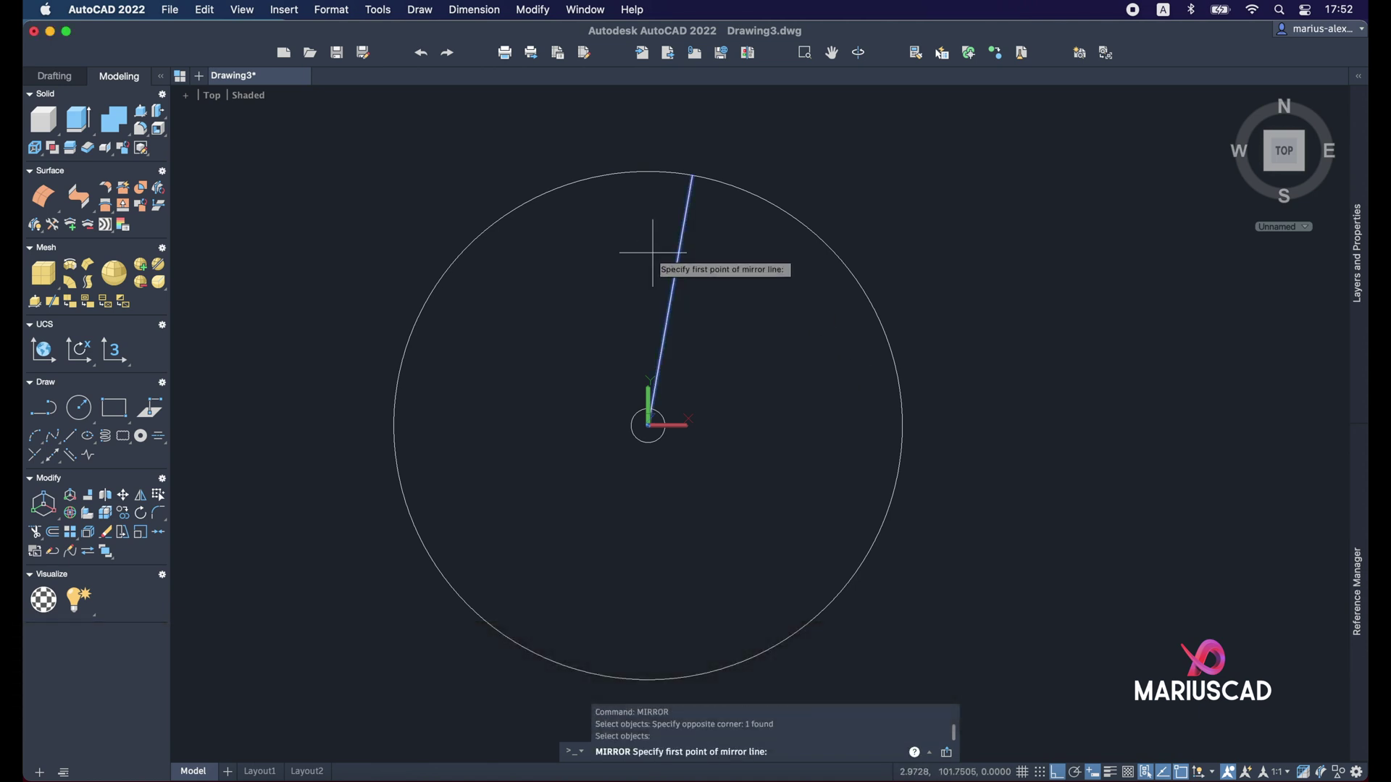
pyautogui.click(649, 425)
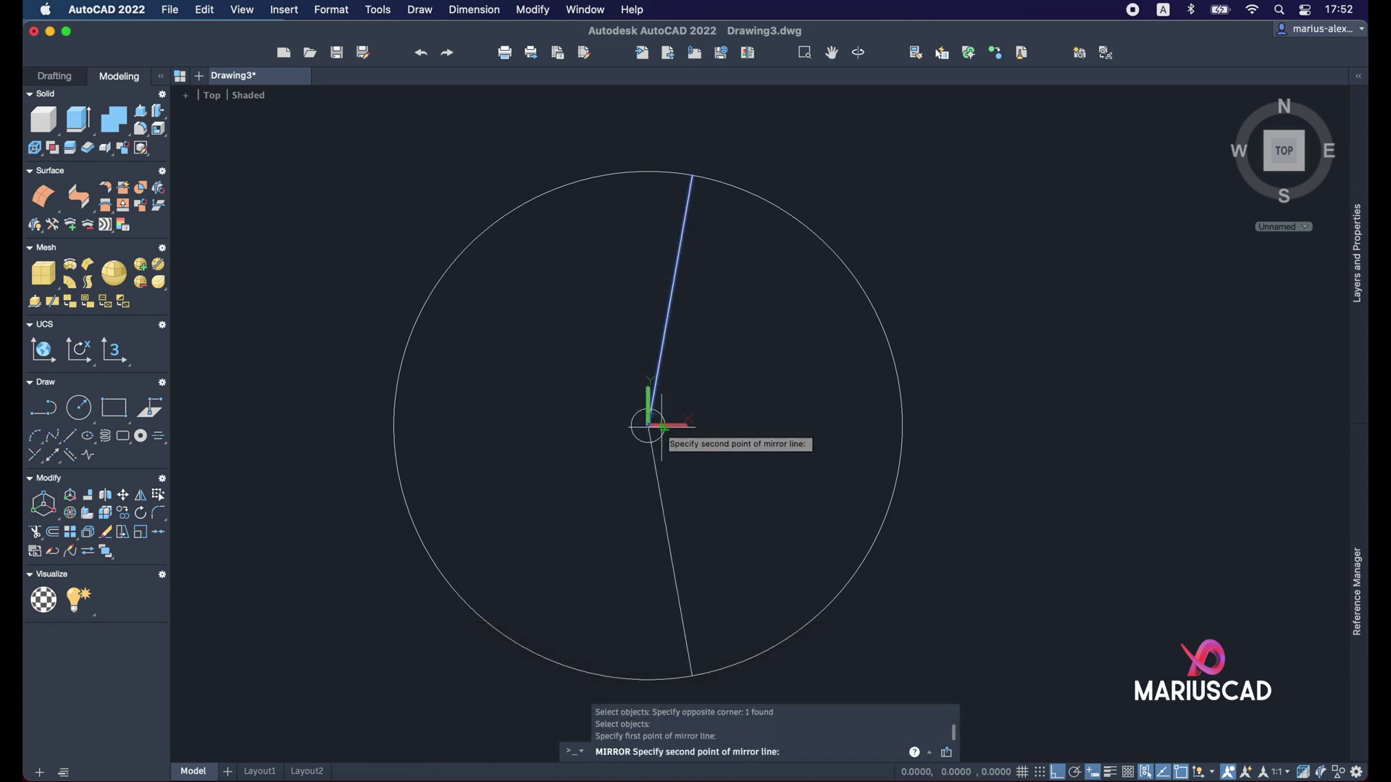
pyautogui.click(1077, 395)
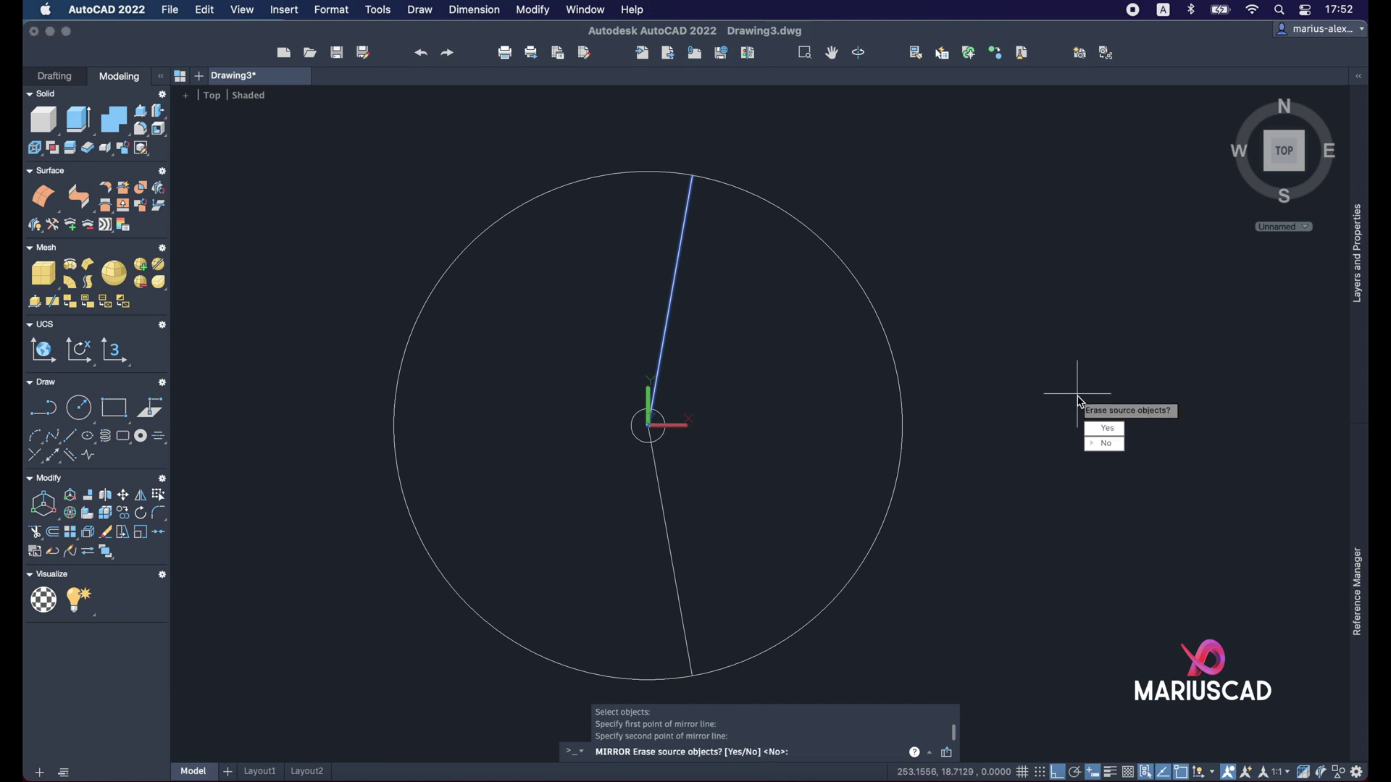
pyautogui.click(1109, 444)
# Step: Trim the large circle's left arc away using the two slanted lines as cutting edges, keeping the right-hand sector
pyautogui.click(918, 225)
pyautogui.click(759, 213)
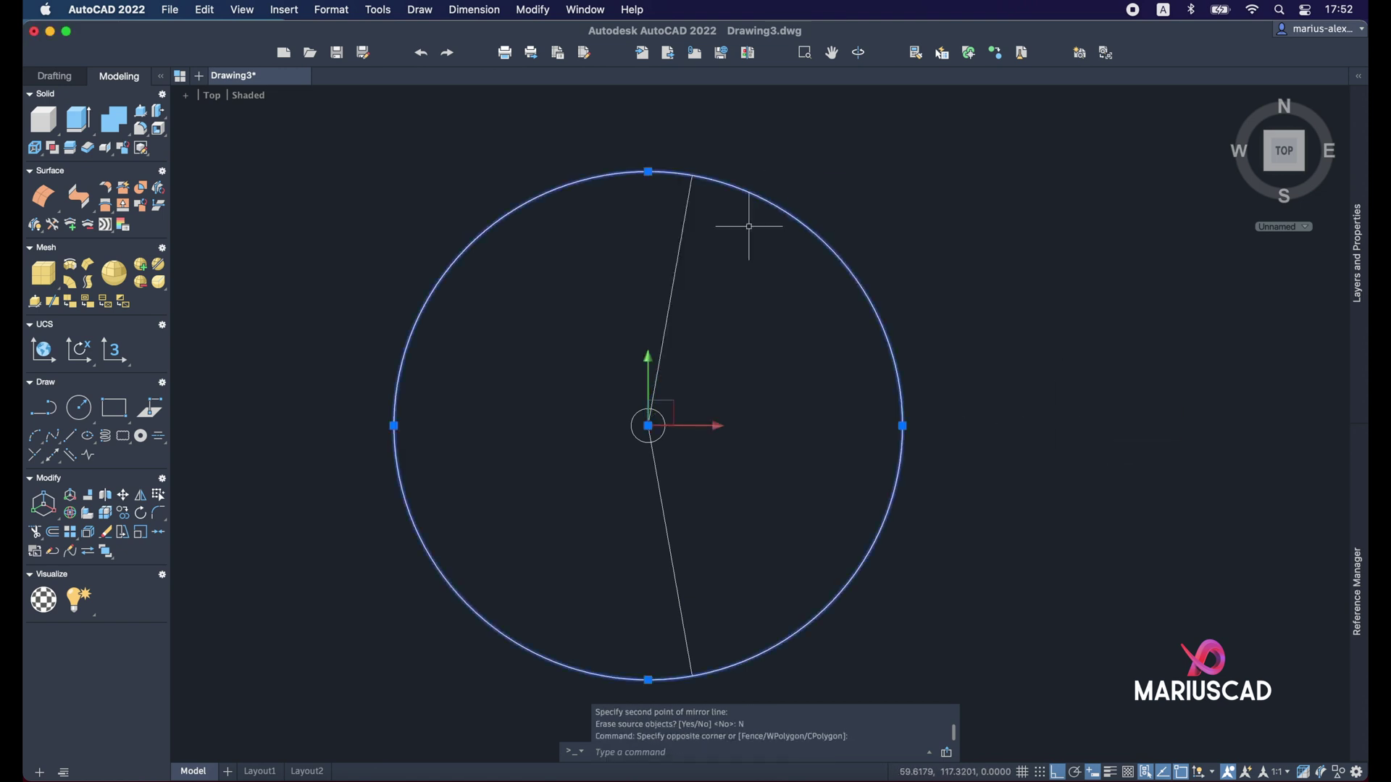
pyautogui.click(720, 249)
pyautogui.click(644, 202)
pyautogui.click(714, 555)
pyautogui.click(645, 512)
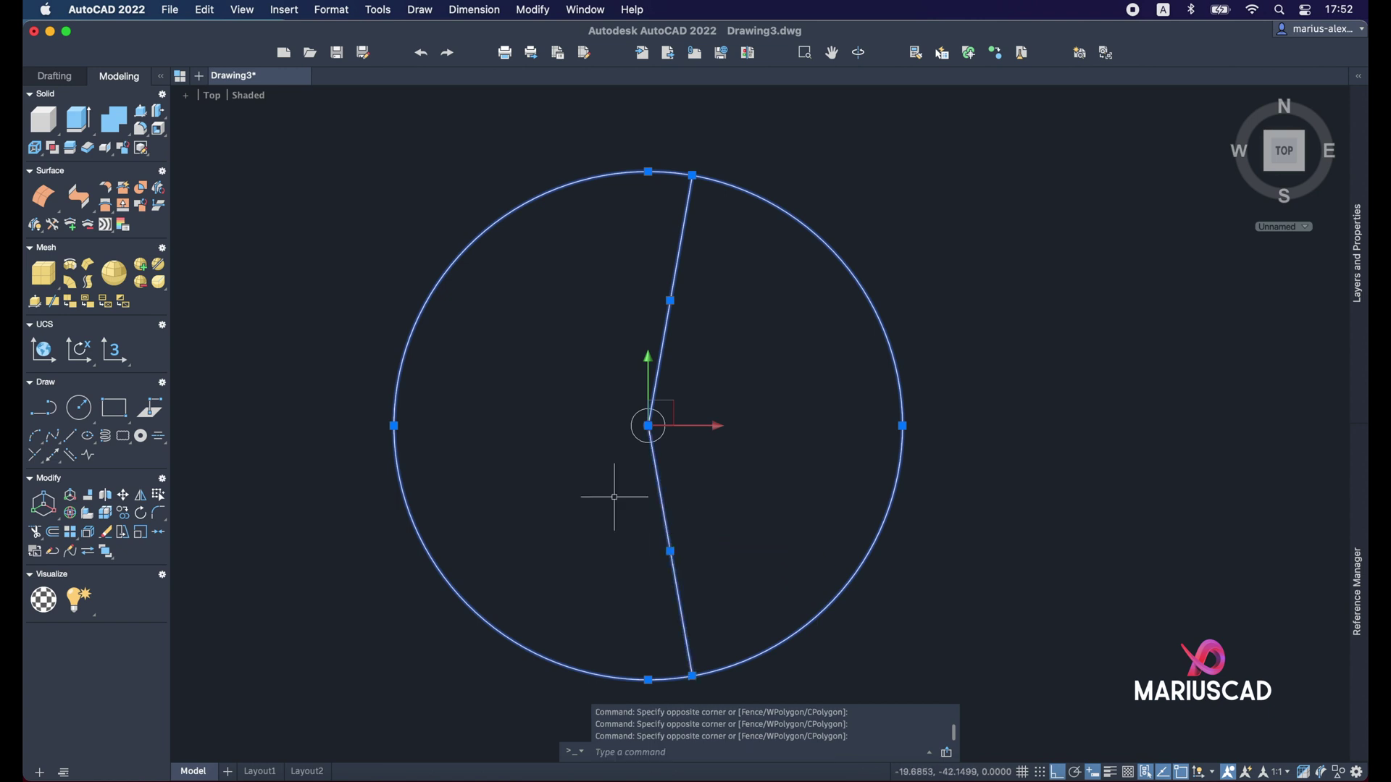
pyautogui.write('tr')
pyautogui.press('Return')
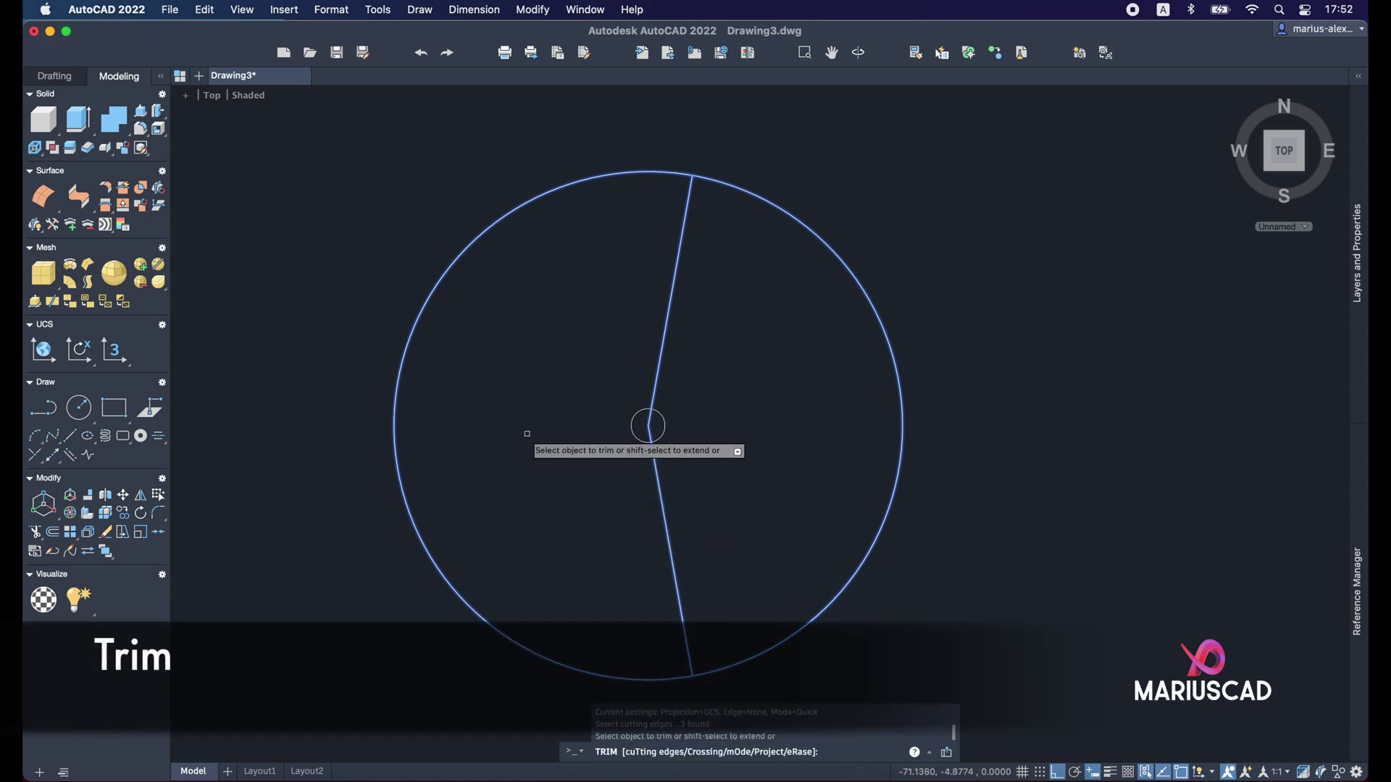
pyautogui.click(446, 285)
pyautogui.press('Escape')
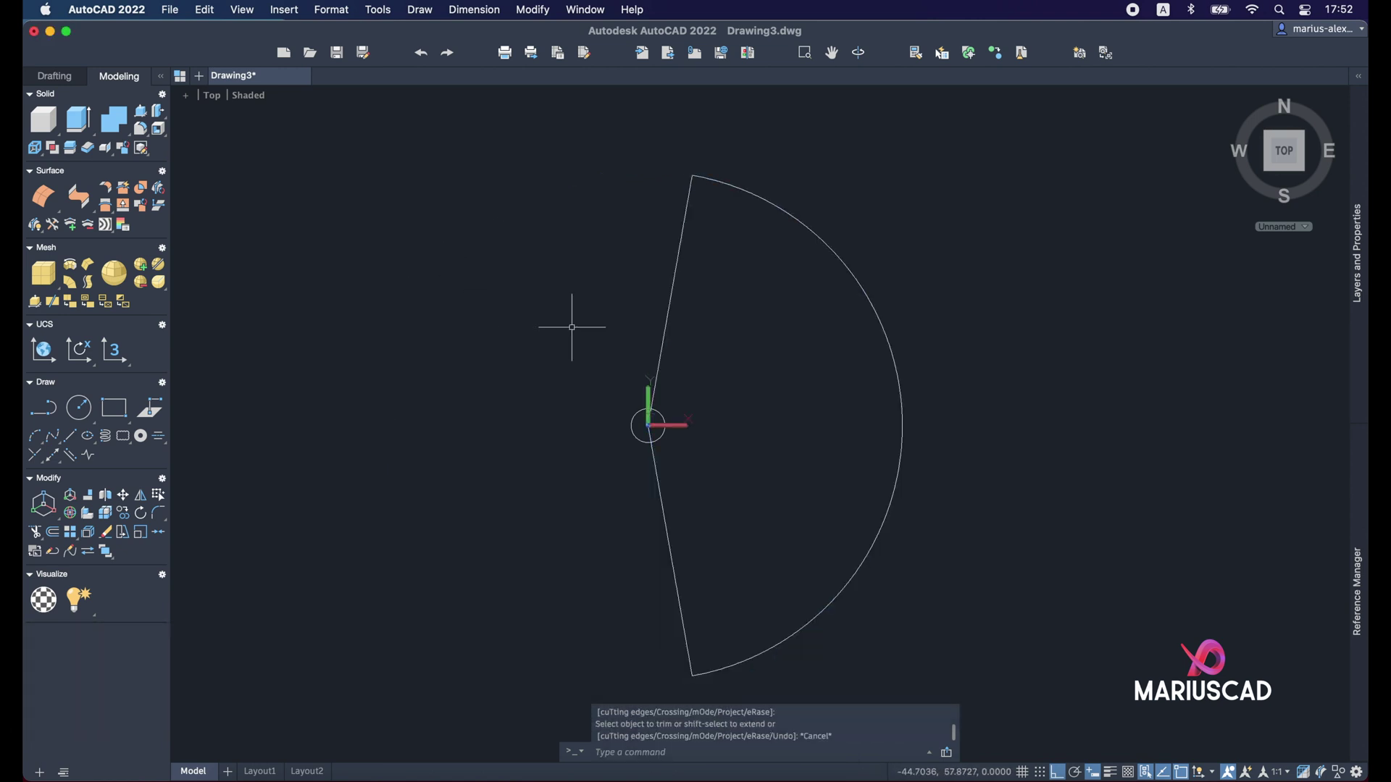
# Step: Fillet the upper corner between the slanted line and the large arc with radius 30
pyautogui.press('Return')
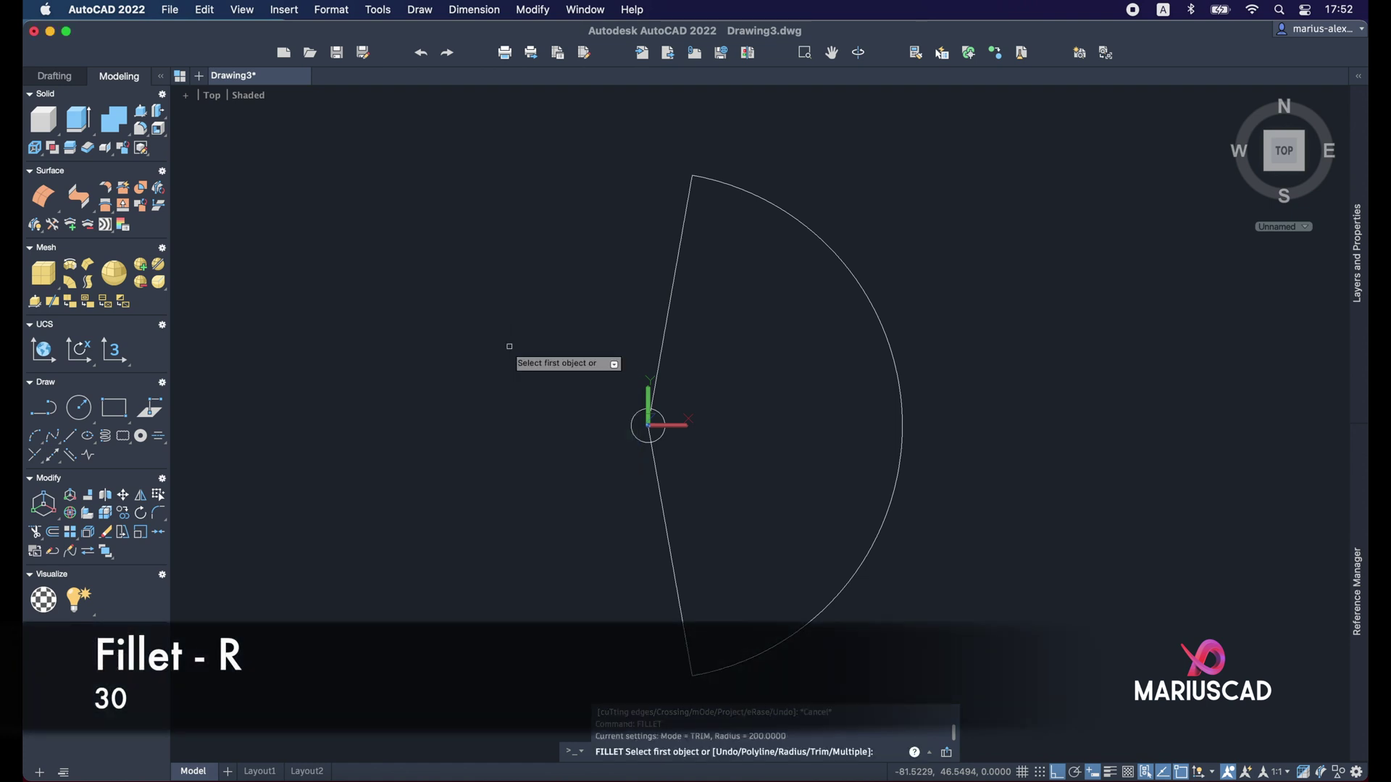
pyautogui.write('r')
pyautogui.press('Return')
pyautogui.write('30')
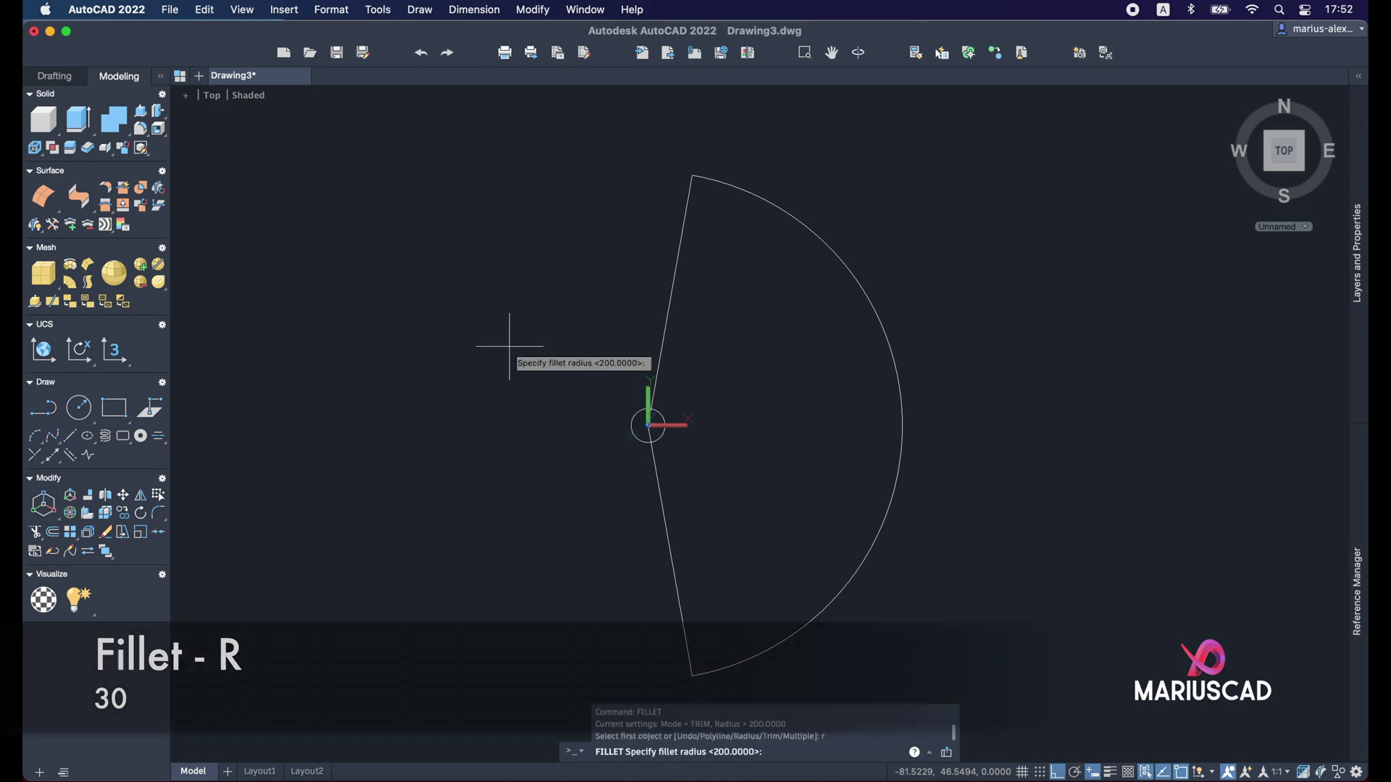
pyautogui.press('Return')
pyautogui.click(684, 210)
pyautogui.click(732, 188)
# Step: Fillet the lower corner between the large arc and the slanted line with radius 30
pyautogui.press('Return')
pyautogui.write('r')
pyautogui.press('Return')
pyautogui.write('30')
pyautogui.press('Return')
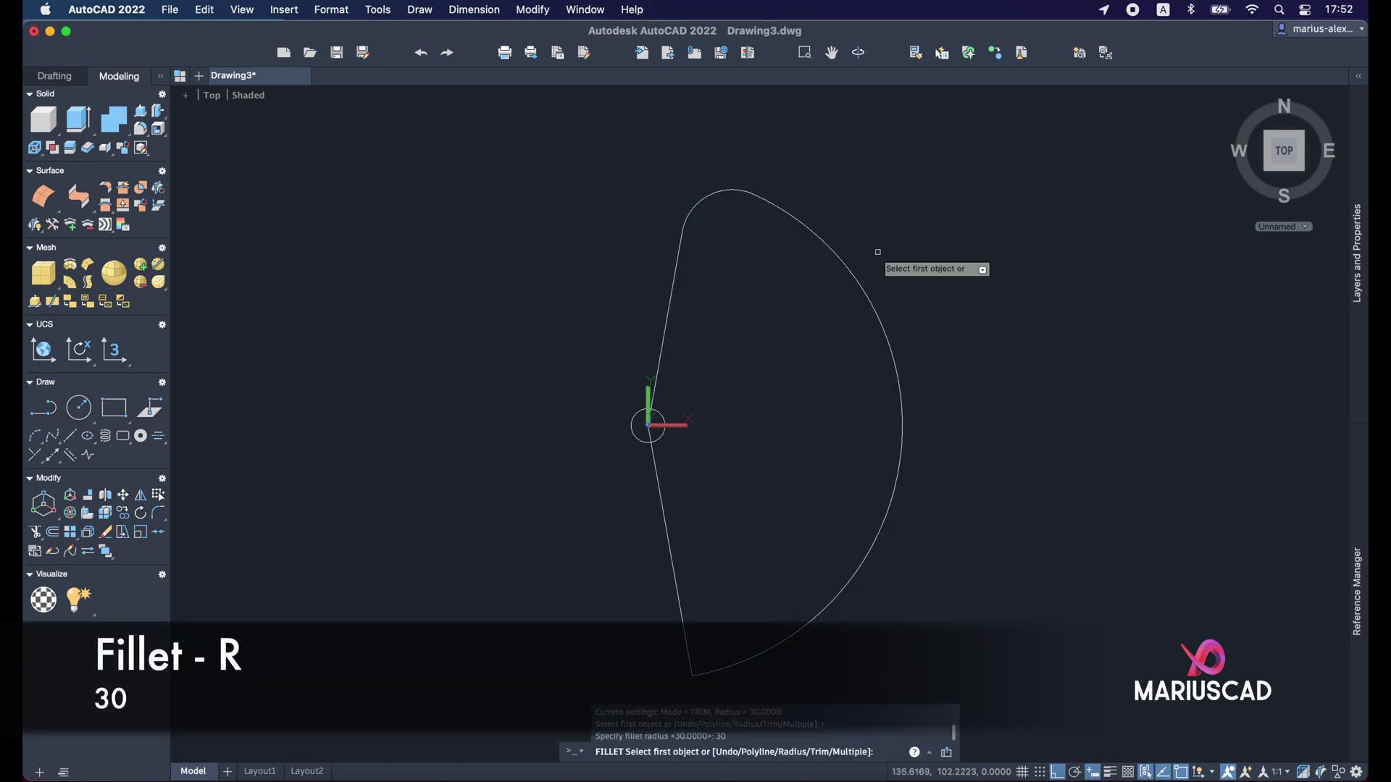
pyautogui.click(737, 666)
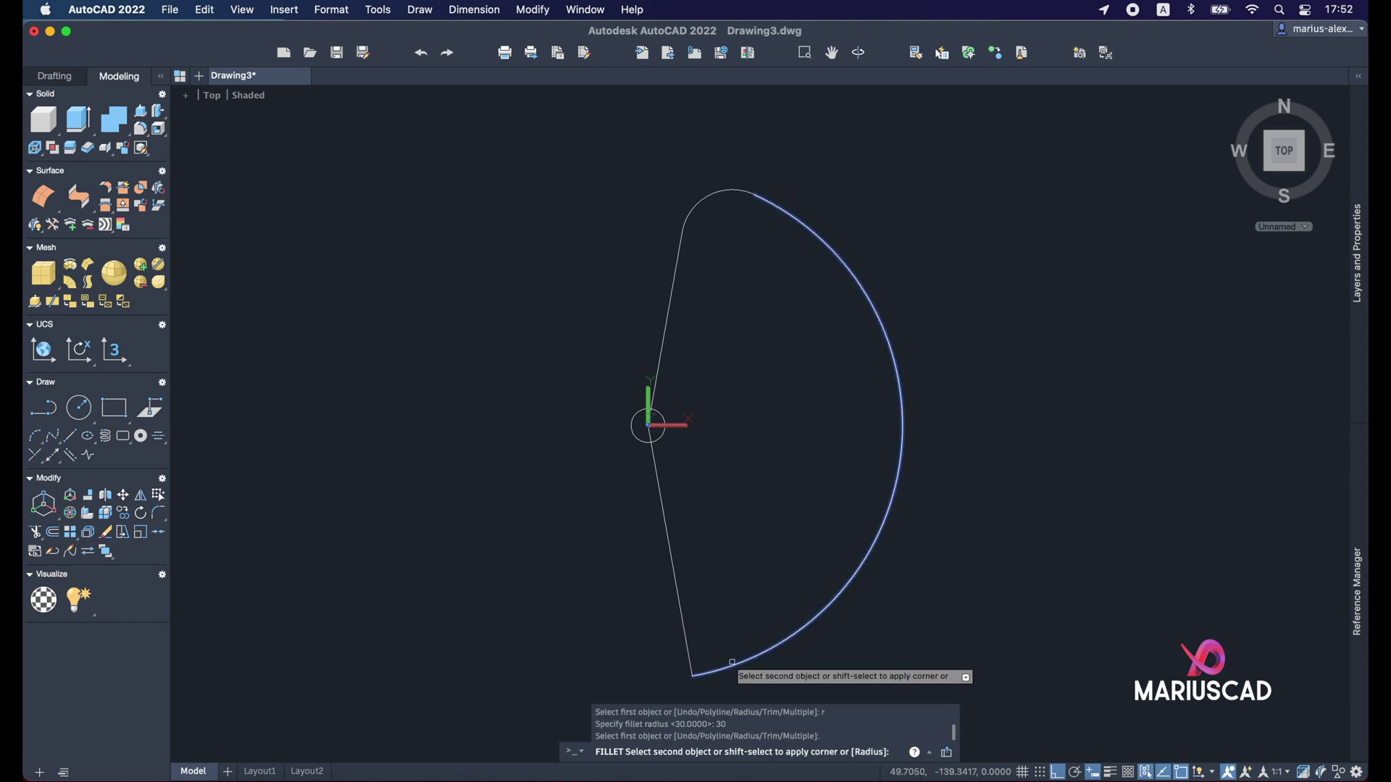
pyautogui.click(686, 642)
pyautogui.press('Escape')
# Step: Join the large arc, both fillets and the two slanted lines into a single polyline
pyautogui.click(981, 484)
pyautogui.click(820, 215)
pyautogui.click(797, 297)
pyautogui.click(641, 181)
pyautogui.click(831, 689)
pyautogui.click(529, 449)
pyautogui.write('j')
pyautogui.press('Return')
# Step: Rotate the small circle about the X axis with 3DRotate so it stands upright at the outline's corner
pyautogui.keyDown('shift'); pyautogui.moveTo(708, 515); pyautogui.dragTo(754, 319, button='middle'); pyautogui.keyUp('shift')
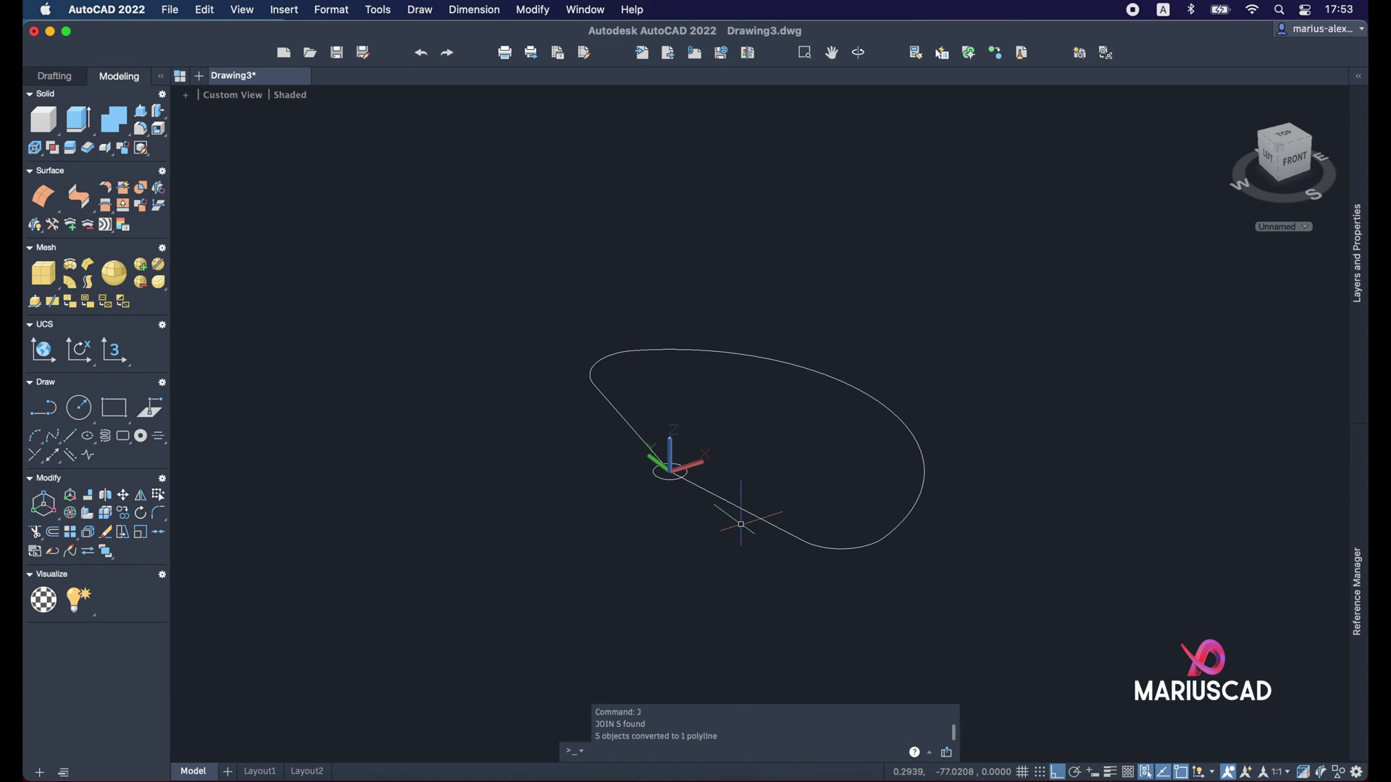
pyautogui.scroll(3, 706, 446)
pyautogui.click(561, 578)
pyautogui.click(540, 527)
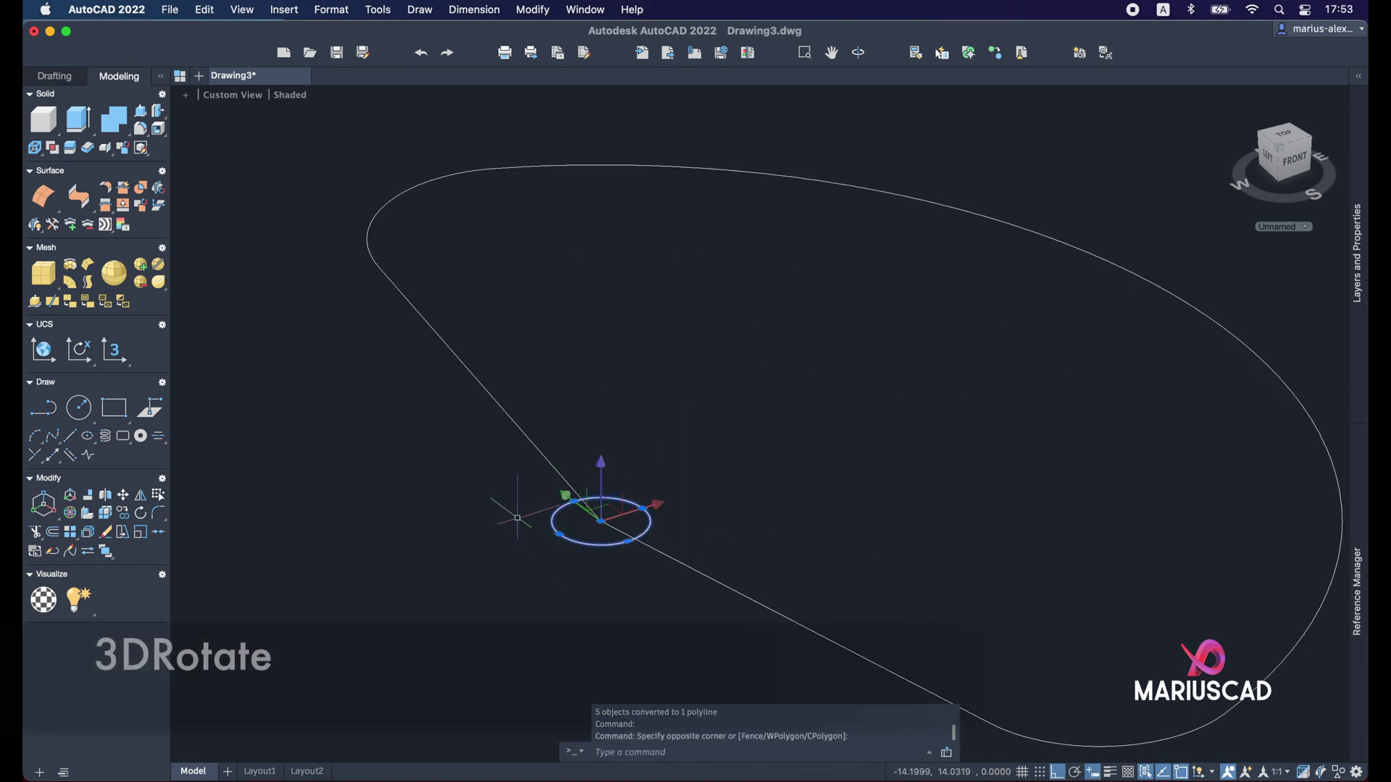
pyautogui.write('3dr')
pyautogui.press('Return')
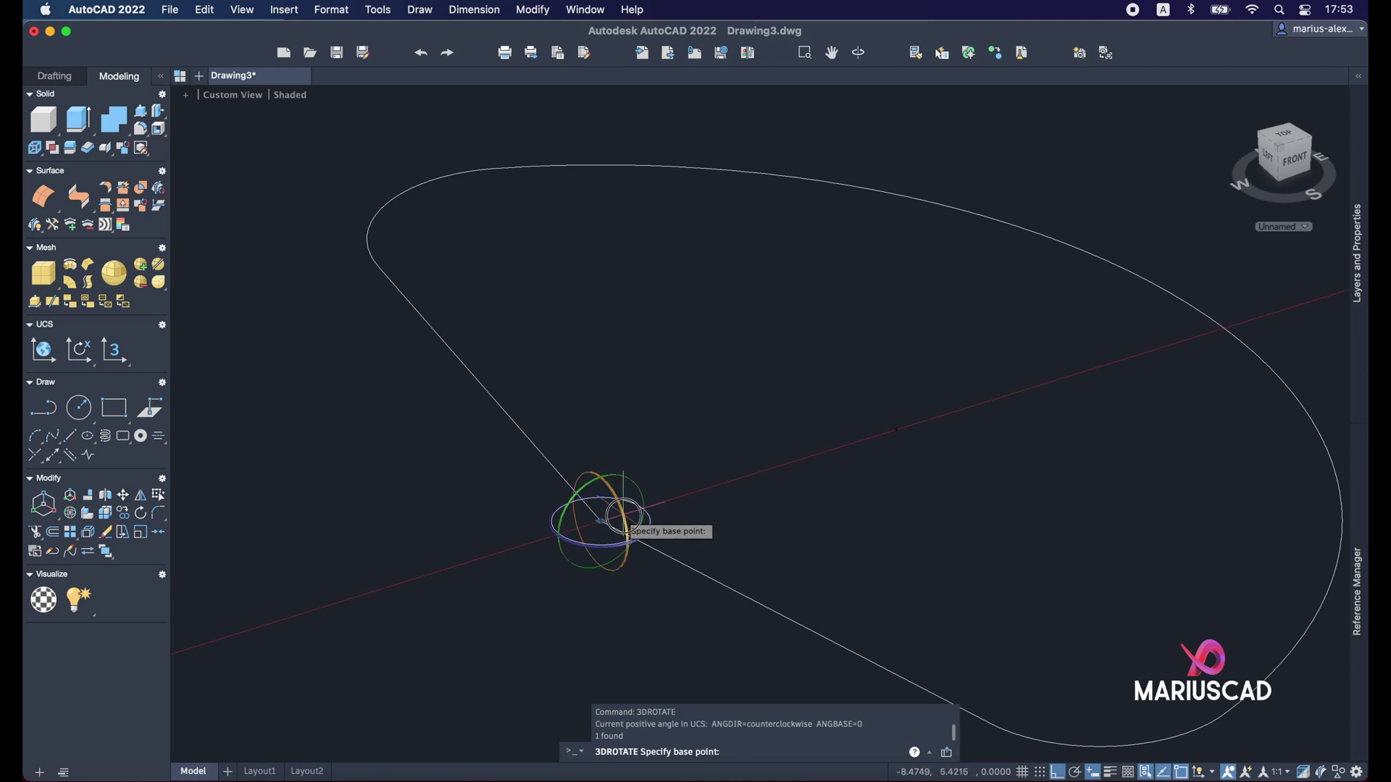
pyautogui.press('Escape')
pyautogui.press('Escape')
pyautogui.press('Escape')
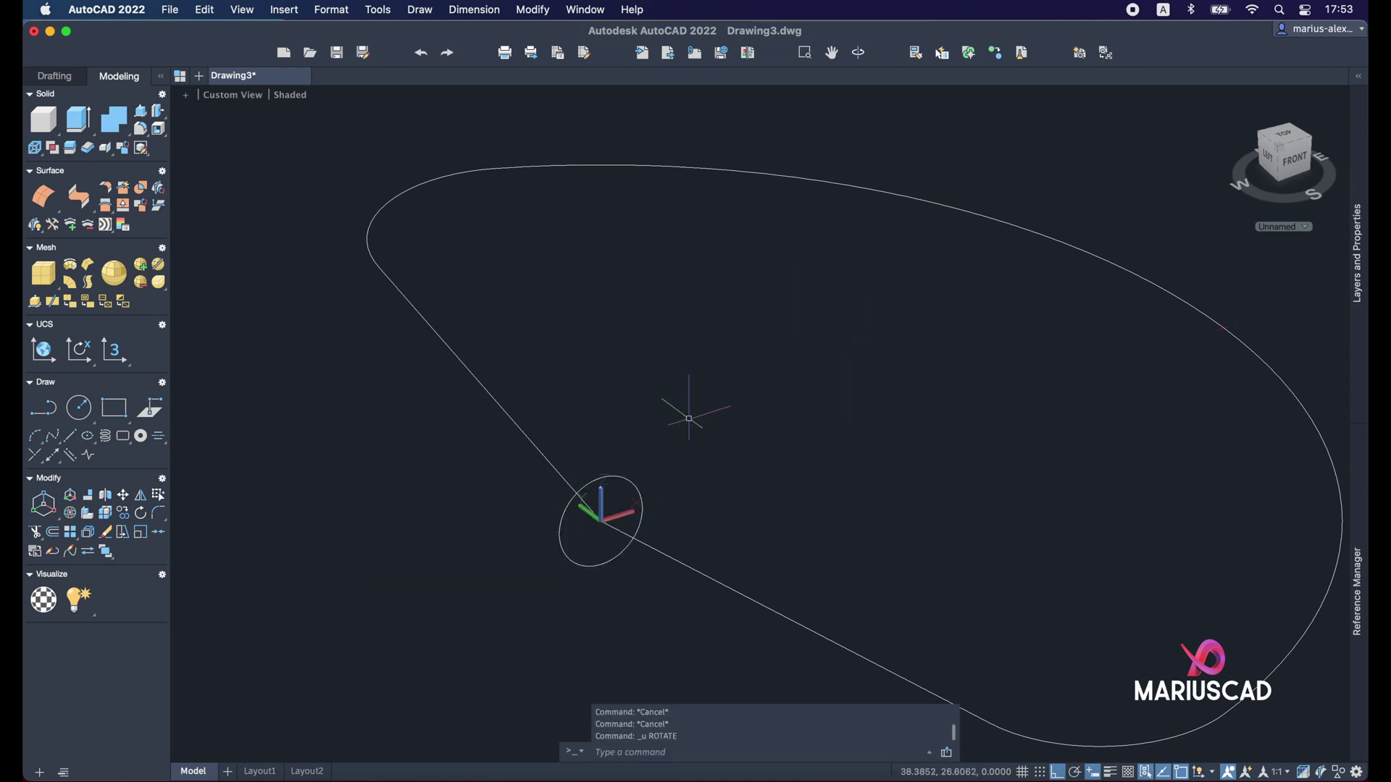
# Step: Rotate the upright small circle by -10 degrees about the vertical axis through its centre with 3DRotate
pyautogui.click(560, 532)
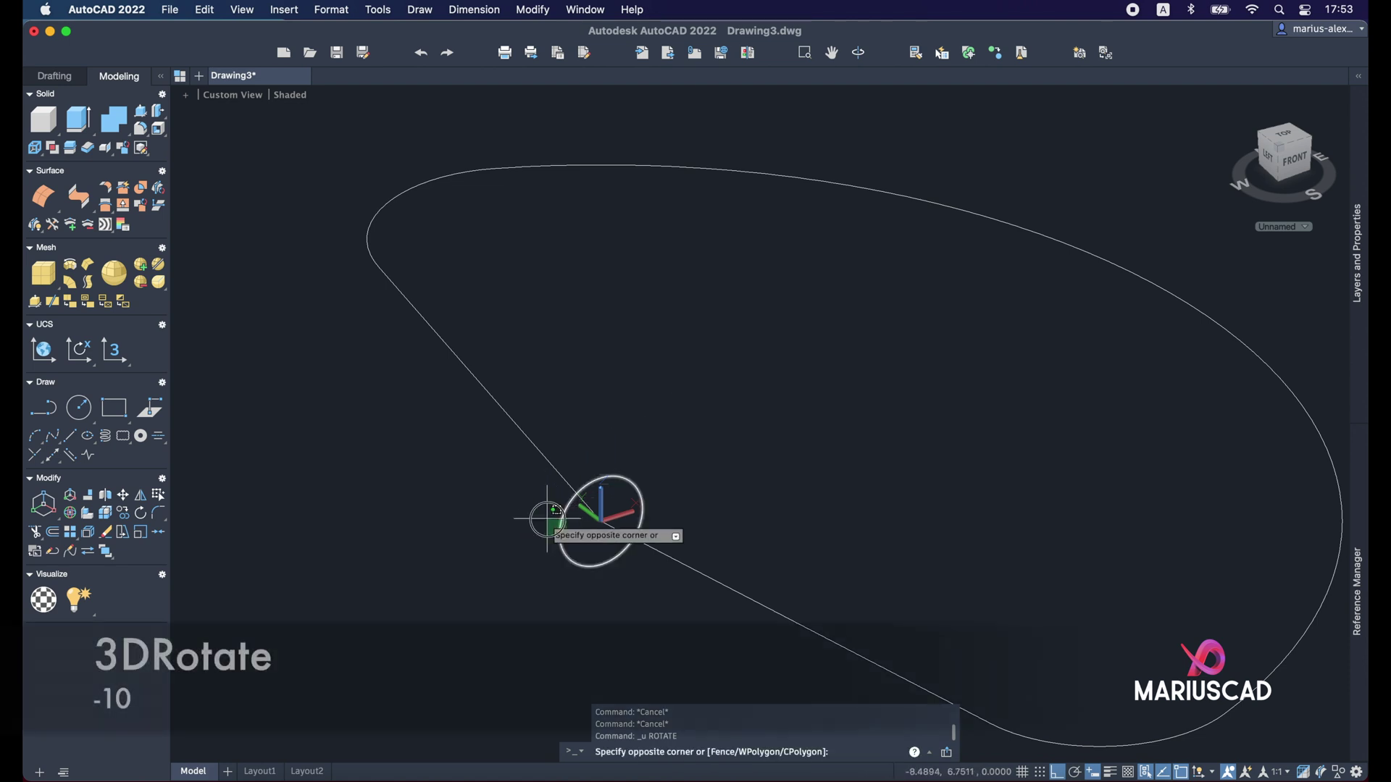
pyautogui.write('3drotate')
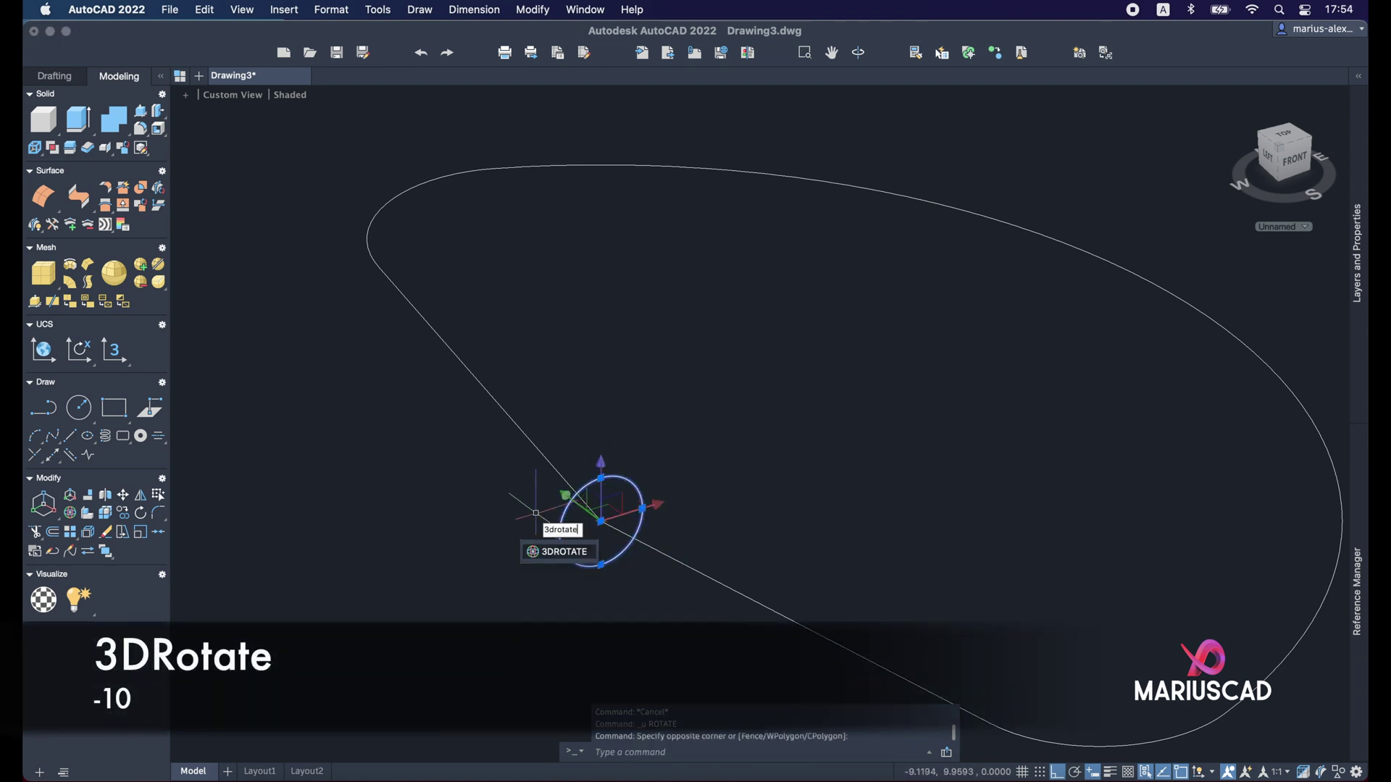
pyautogui.press('Return')
pyautogui.click(600, 520)
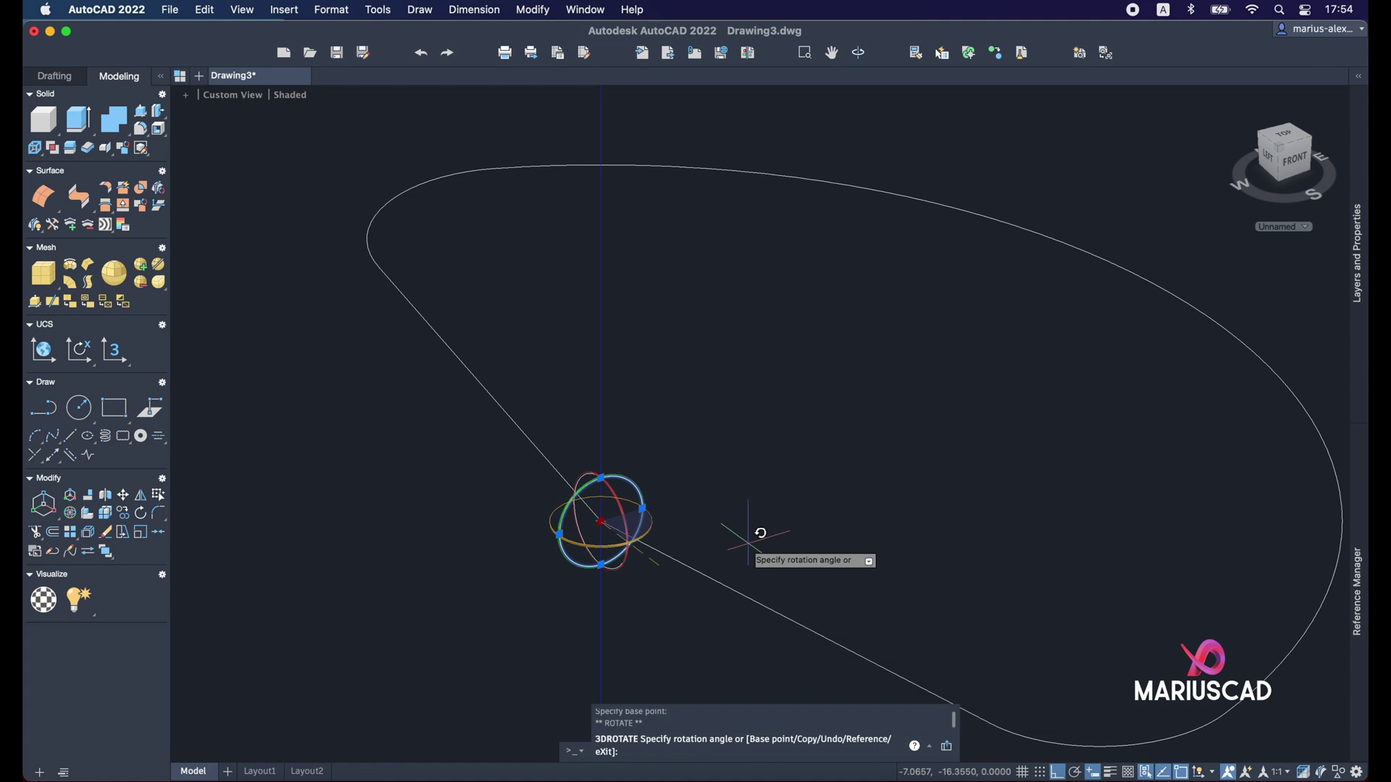
pyautogui.press('Return')
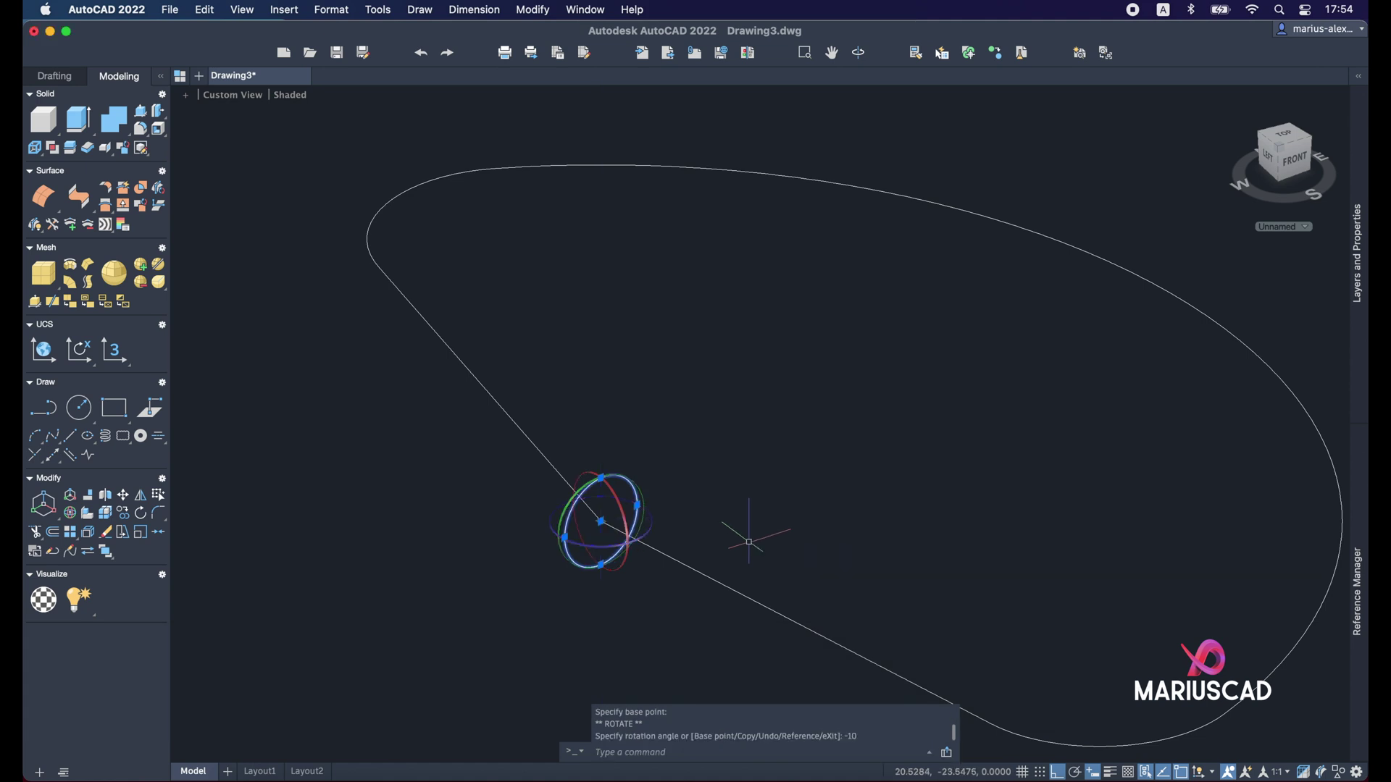
pyautogui.press('Escape')
# Step: Sweep the small circle along the joined outline to form the tubular footrest
pyautogui.keyDown('shift'); pyautogui.moveTo(818, 536); pyautogui.dragTo(816, 503, button='middle'); pyautogui.keyUp('shift')
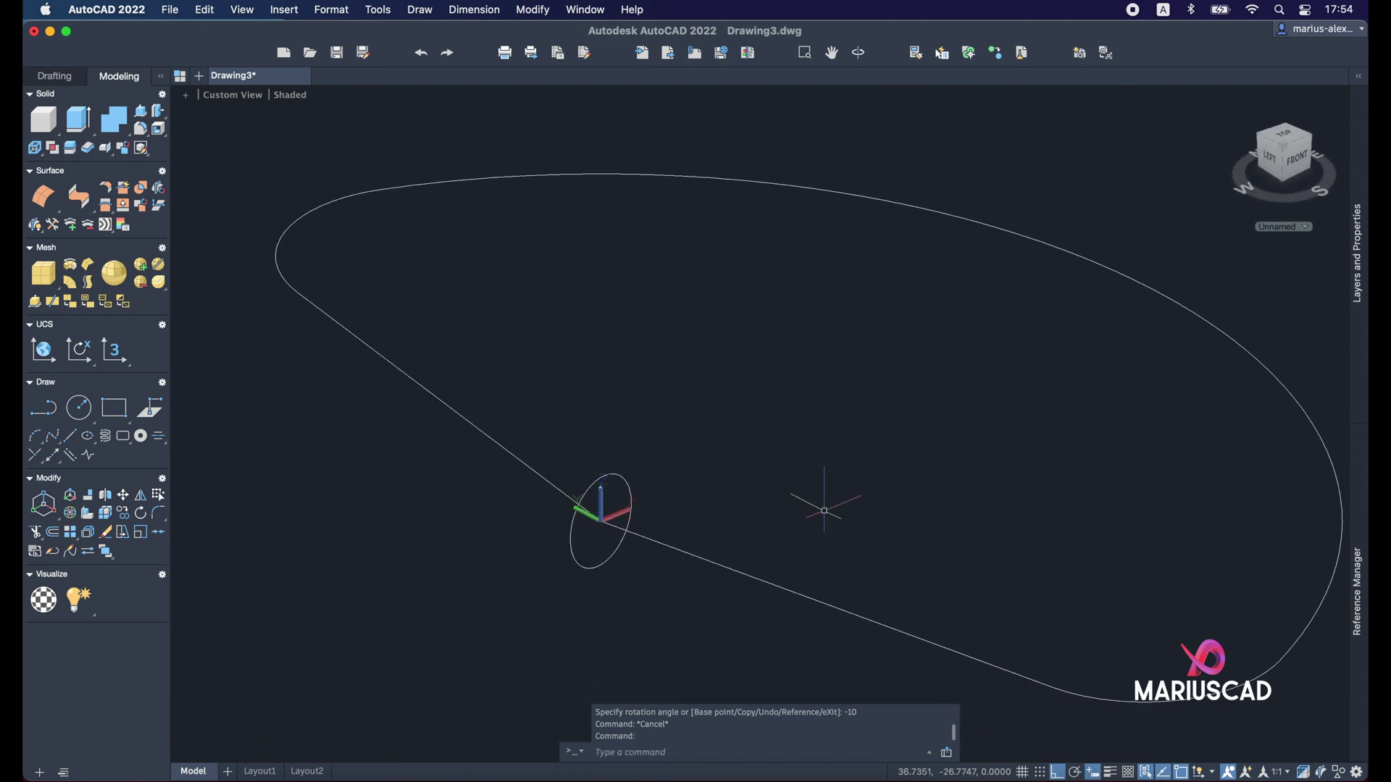
pyautogui.press('Return')
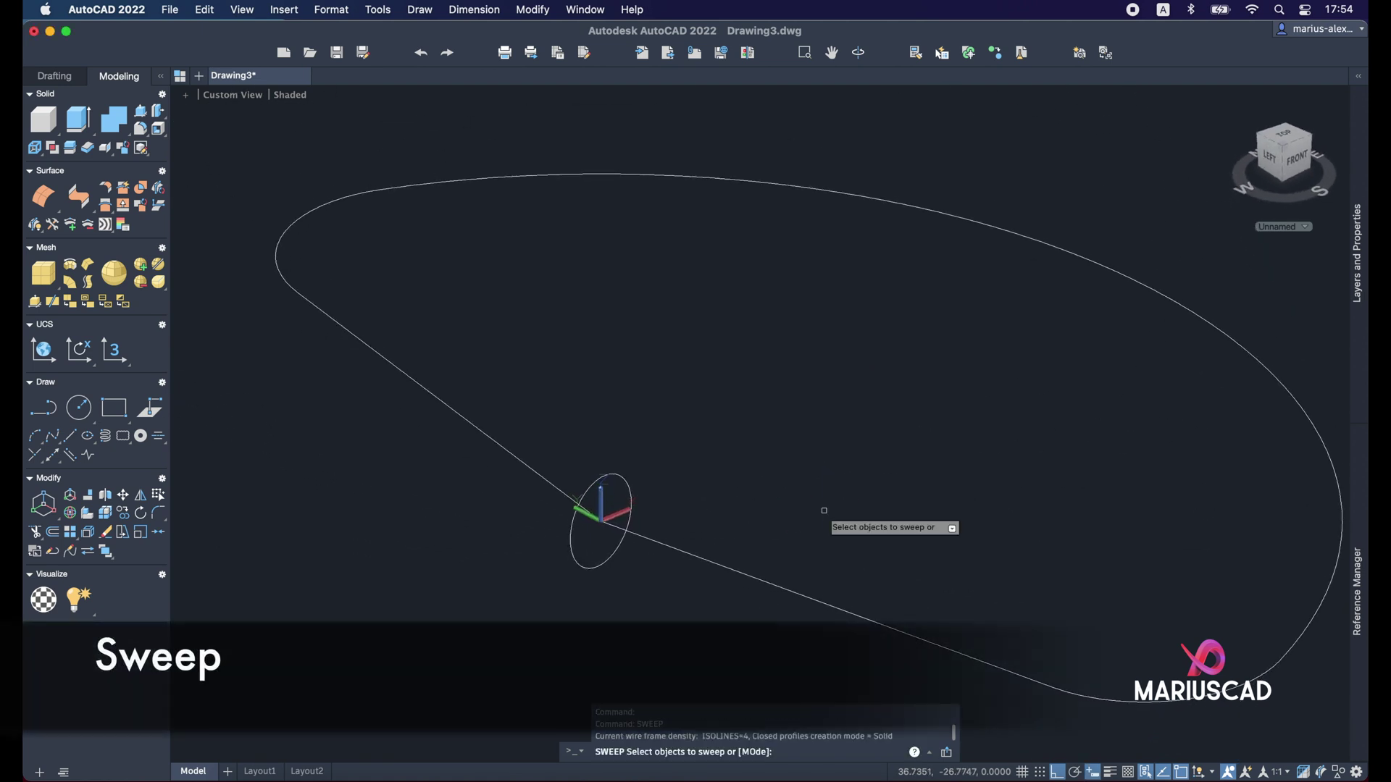
pyautogui.click(624, 483)
pyautogui.press('Return')
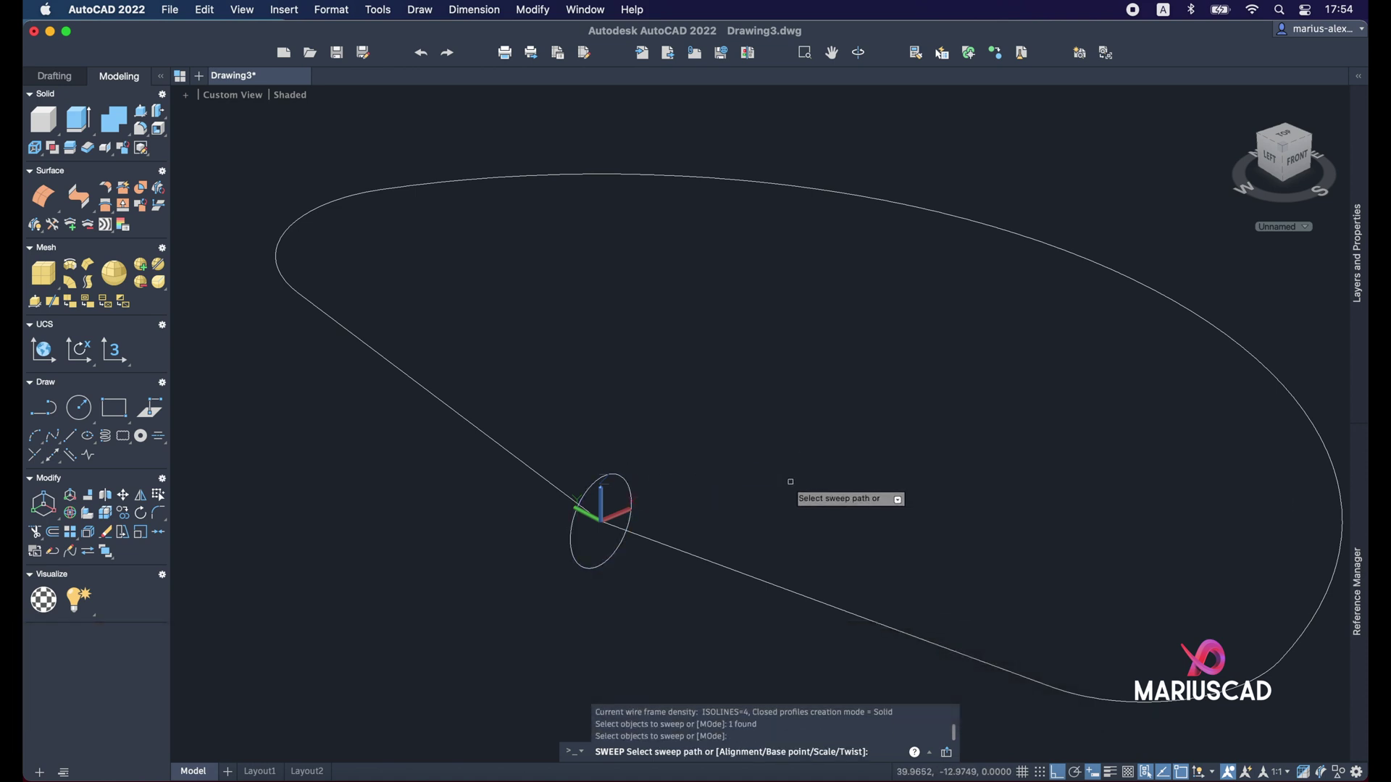
pyautogui.click(760, 580)
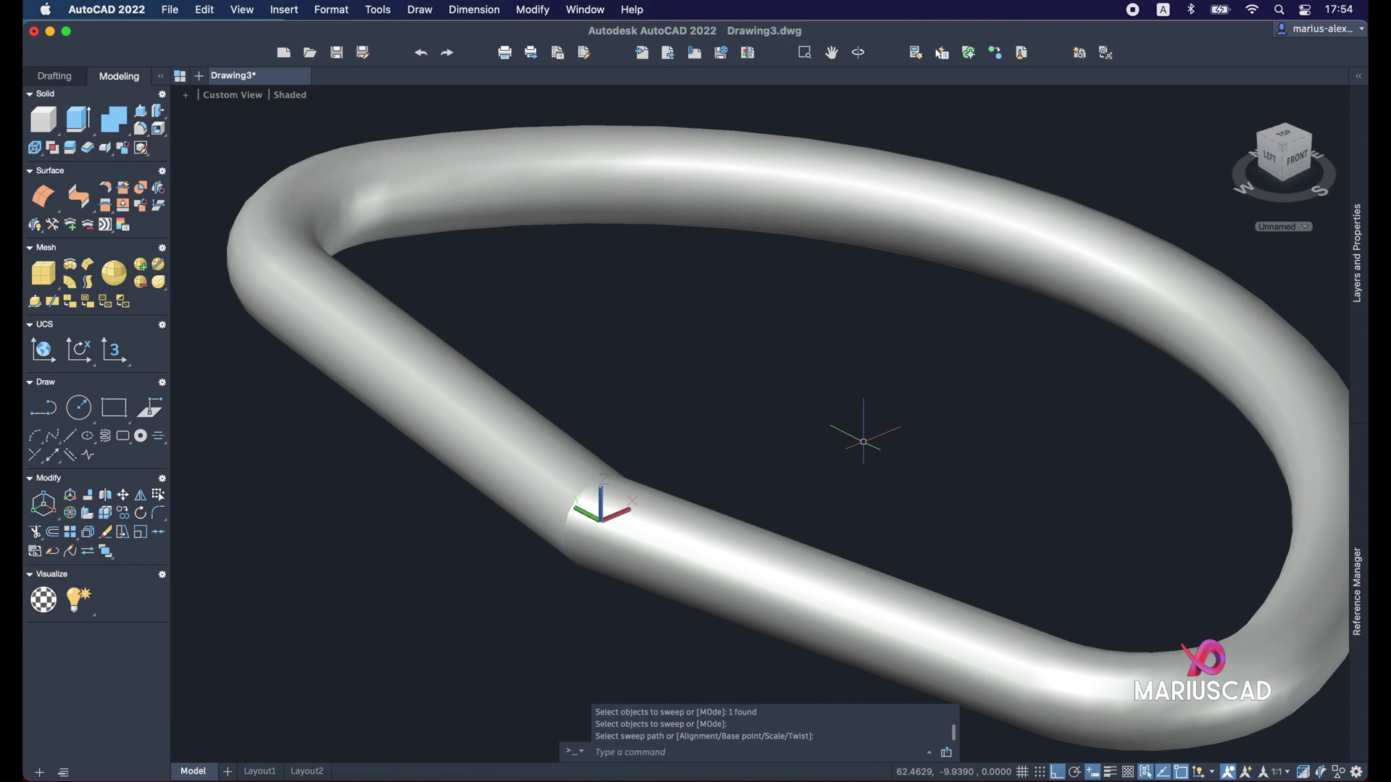
pyautogui.press('Return')
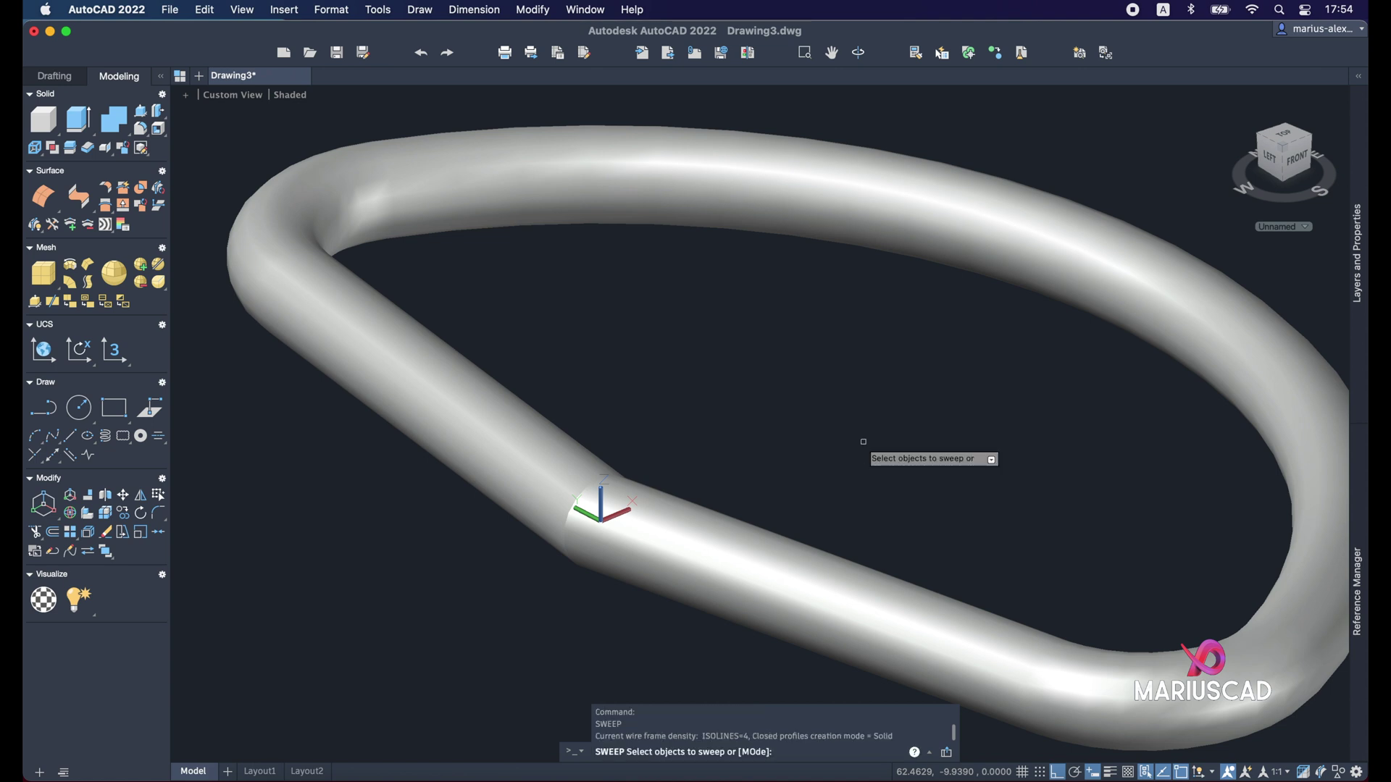
pyautogui.press('Escape')
pyautogui.press('Escape')
# Step: Move the swept footrest tube 1000 units along the X axis onto the chair stem
pyautogui.click(889, 367)
pyautogui.click(787, 169)
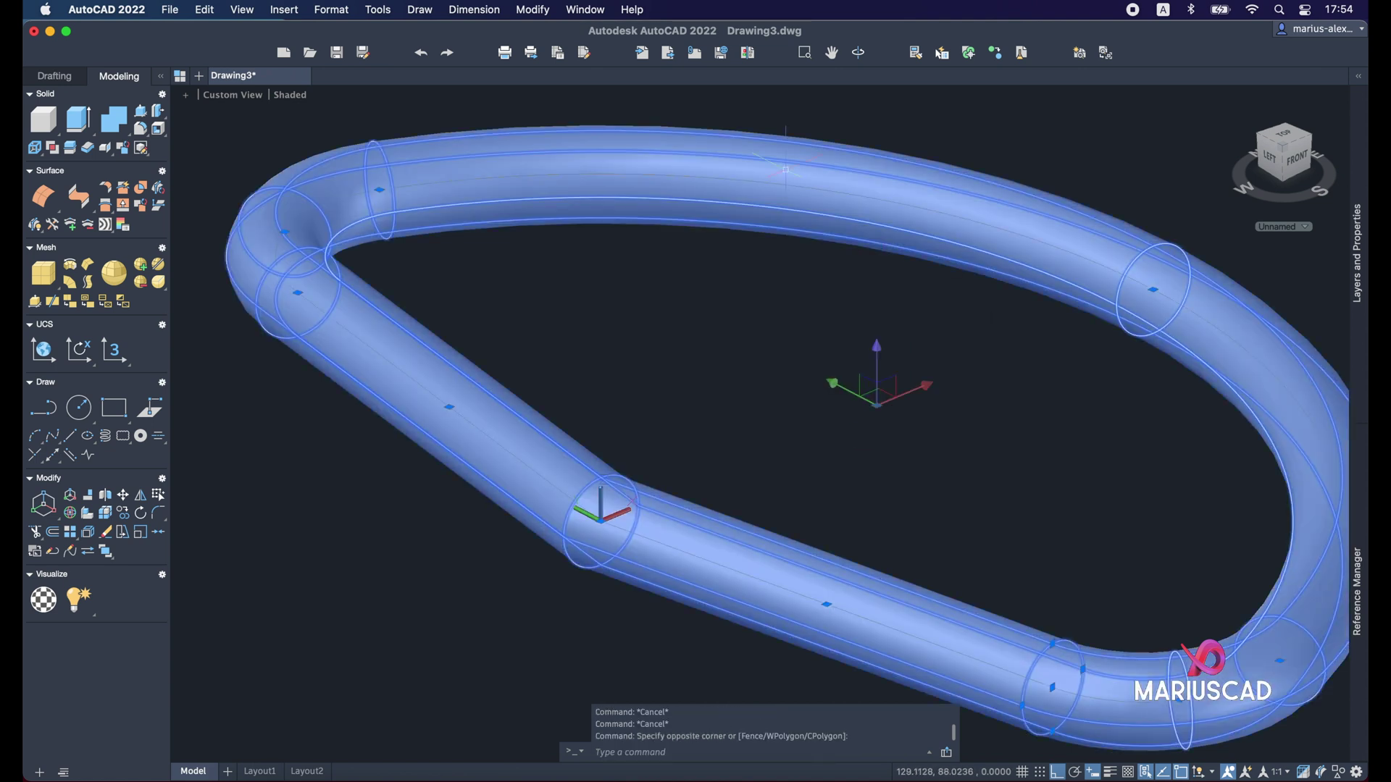
pyautogui.scroll(3, 797, 217)
pyautogui.scroll(-8, 855, 377)
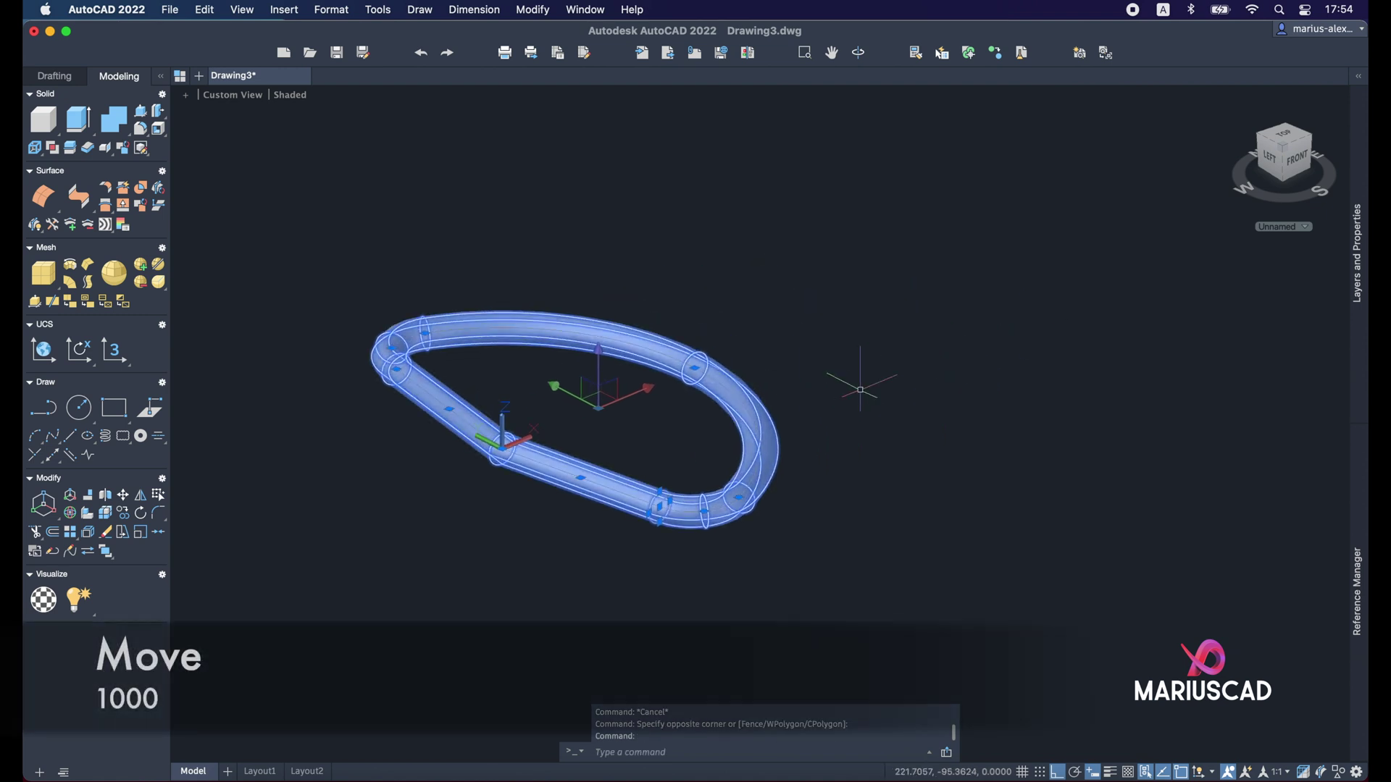
pyautogui.write('m')
pyautogui.press('Return')
pyautogui.click(873, 496)
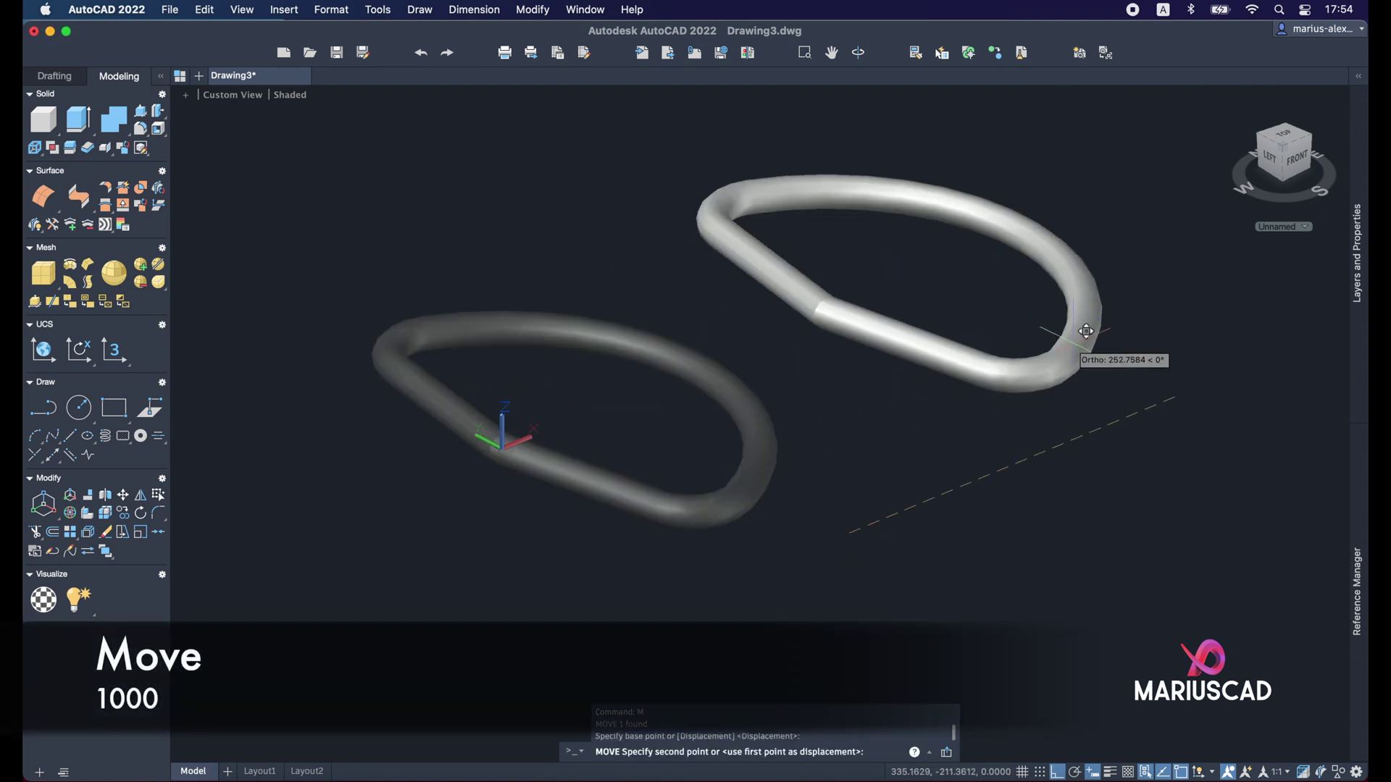
pyautogui.write('1000')
pyautogui.press('Return')
pyautogui.press('Escape')
# Step: Examine the whole chair with the footrest in place from several viewing angles
pyautogui.click(1237, 100)
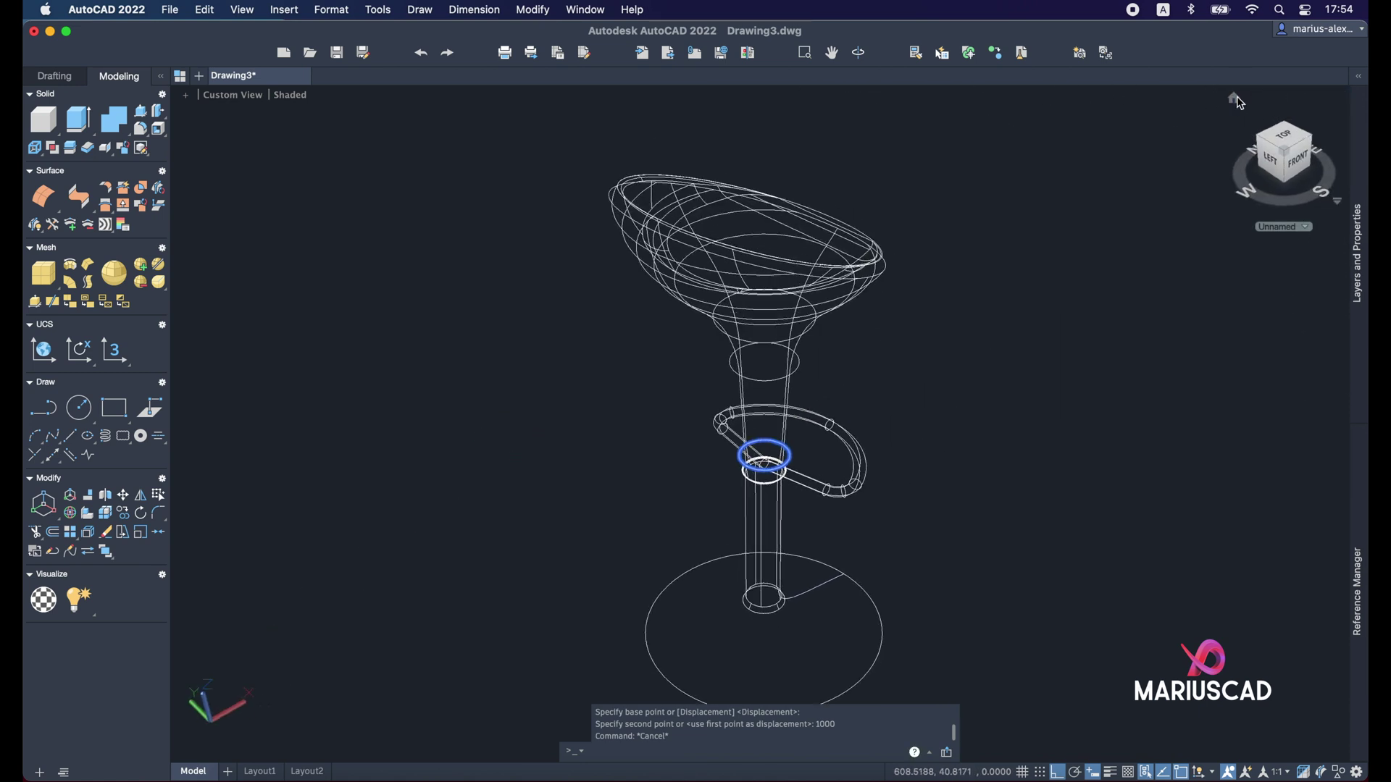
pyautogui.click(947, 435)
pyautogui.press('Escape')
pyautogui.press('Escape')
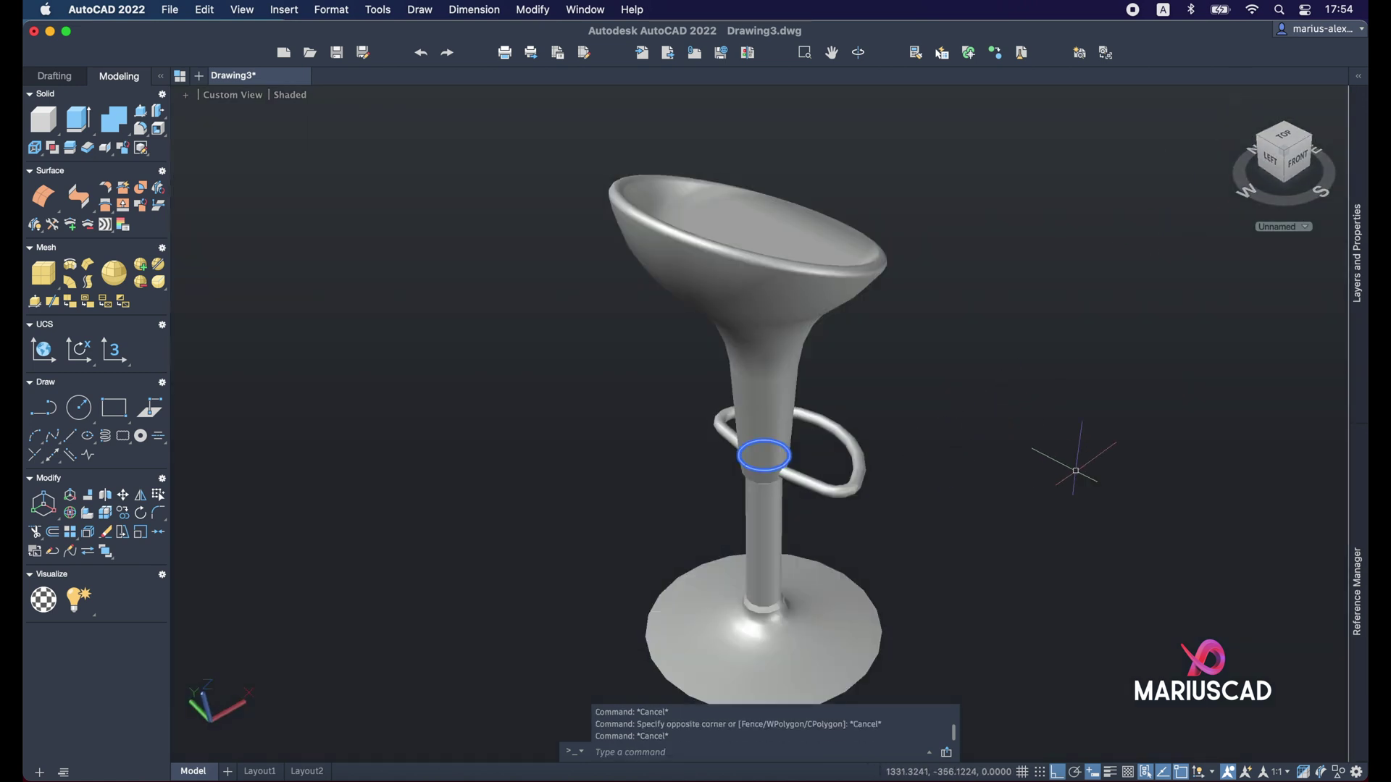
pyautogui.rightClick(1254, 196)
pyautogui.click(1245, 205)
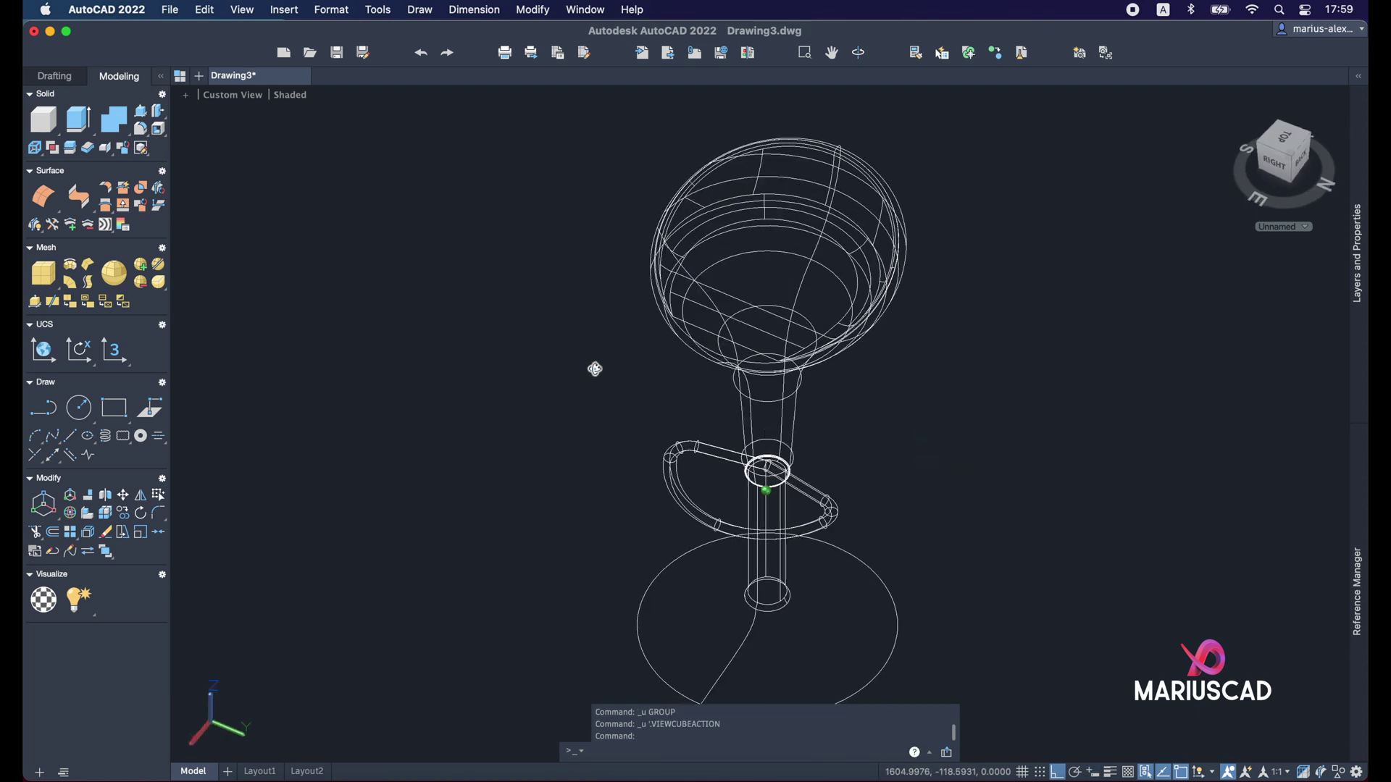
pyautogui.keyDown('shift'); pyautogui.moveTo(605, 374); pyautogui.dragTo(539, 342); pyautogui.keyUp('shift')
pyautogui.moveTo(883, 367)
pyautogui.keyDown('shift'); pyautogui.mouseDown(button='middle')
pyautogui.moveTo(910, 363)
pyautogui.moveTo(883, 367)
pyautogui.mouseUp(button='middle'); pyautogui.keyUp('shift')
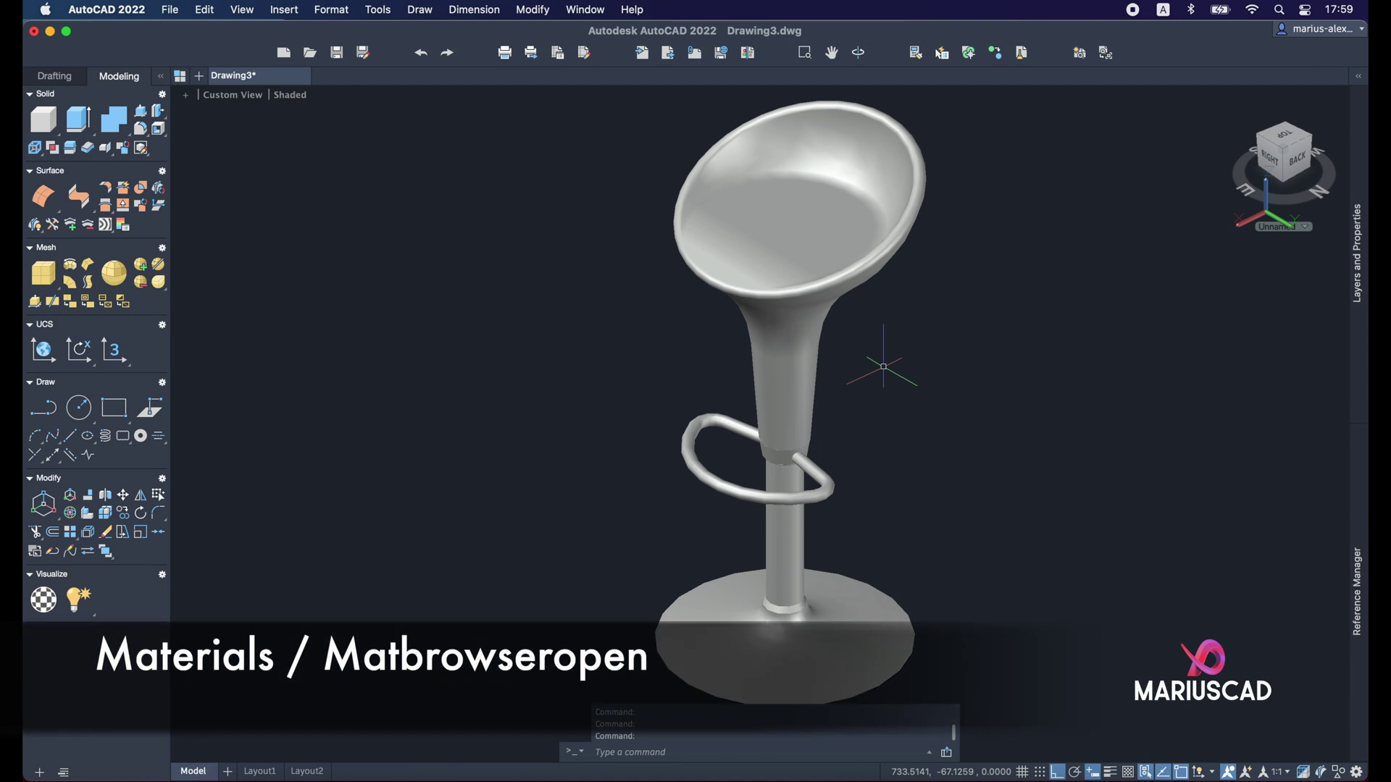
# Step: Open the Material Browser and set the viewport's visual style to Realistic
pyautogui.write('ria')
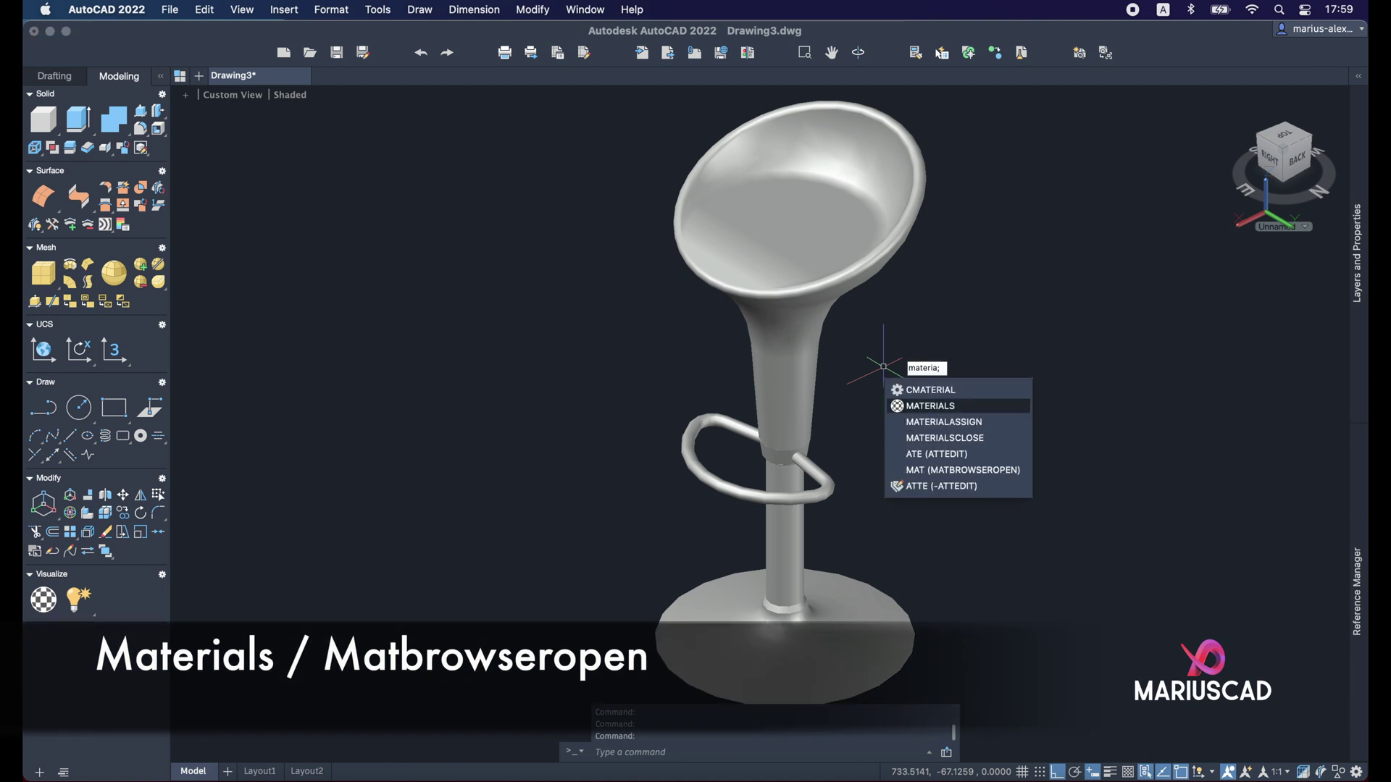
pyautogui.press('Return')
pyautogui.scroll(2, 340, 353)
pyautogui.scroll(-1, 360, 468)
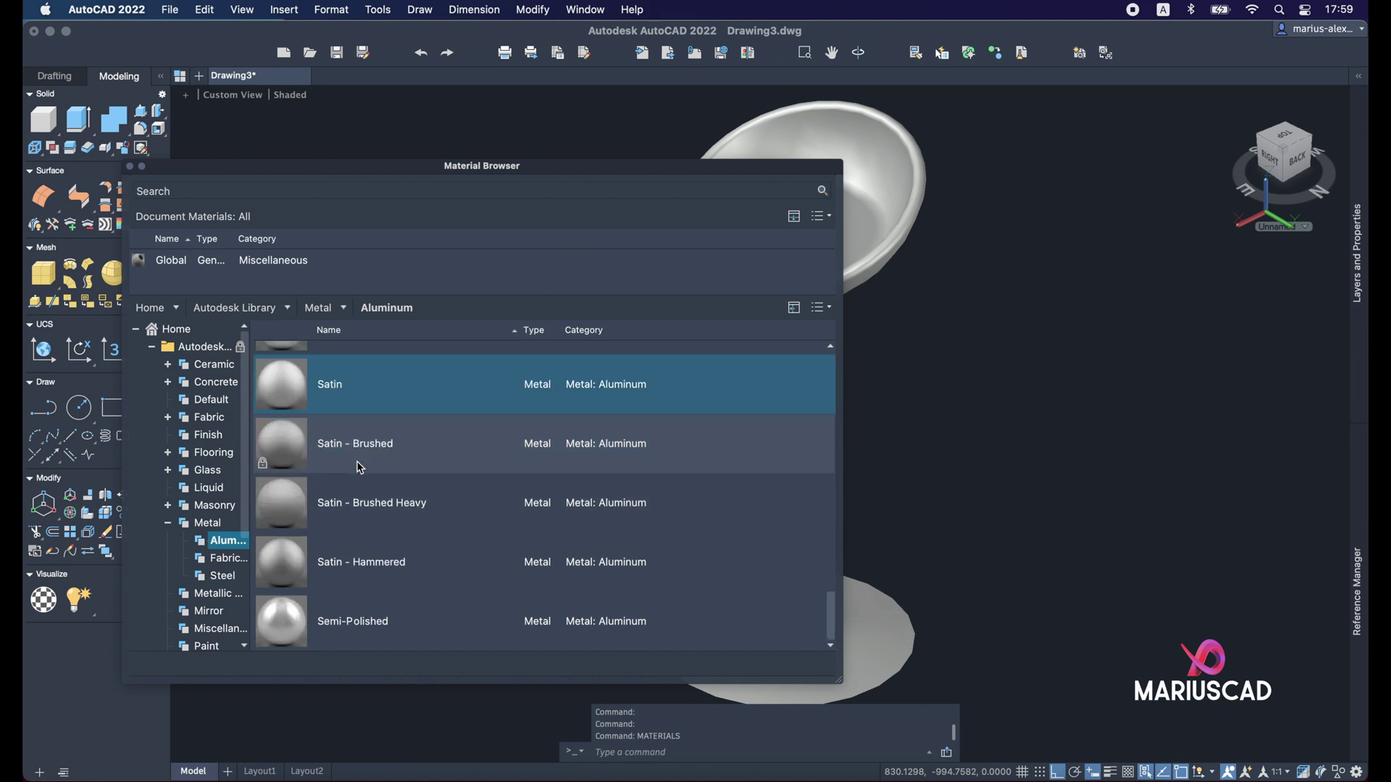
pyautogui.click(289, 96)
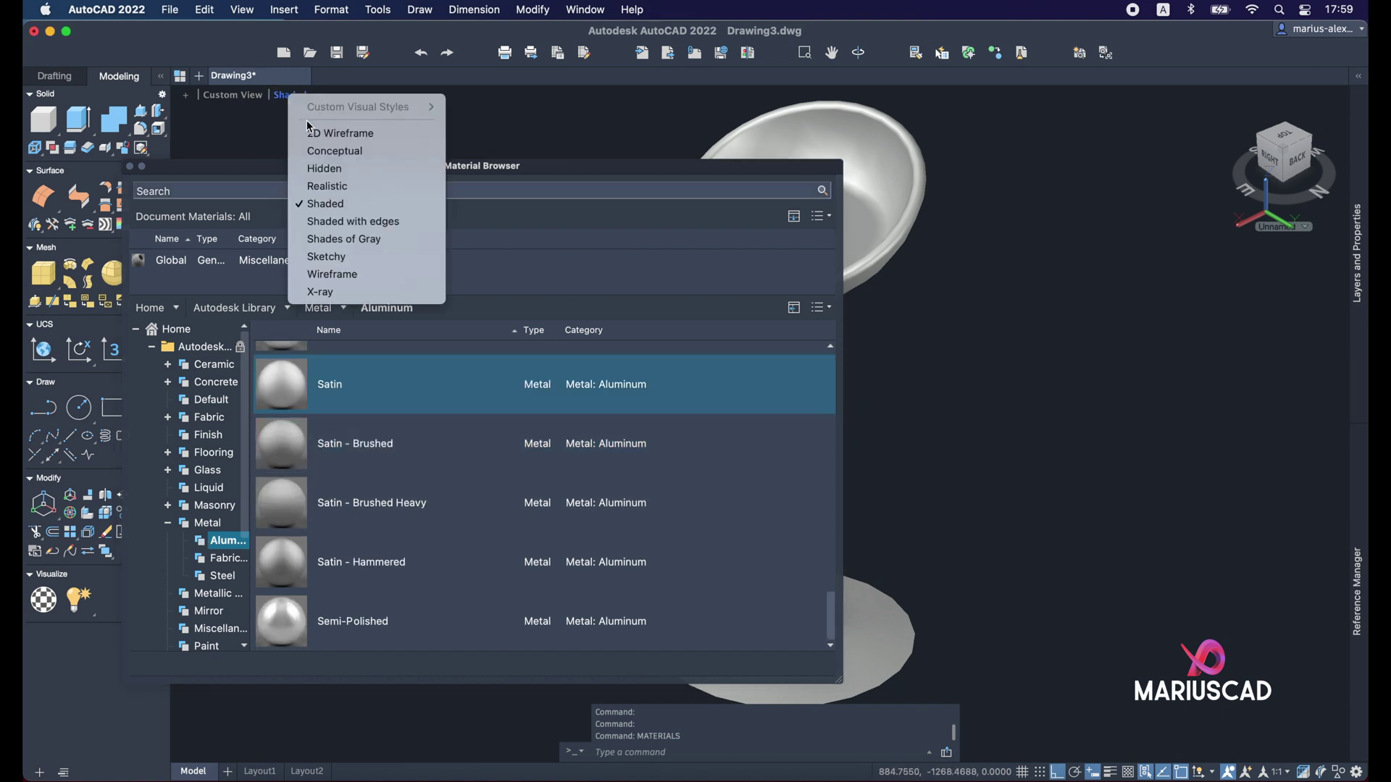
pyautogui.click(341, 187)
# Step: Apply the Aluminum - Polished material to the chair's round base, collar ring, lower stem and footrest tube
pyautogui.scroll(-1, 434, 467)
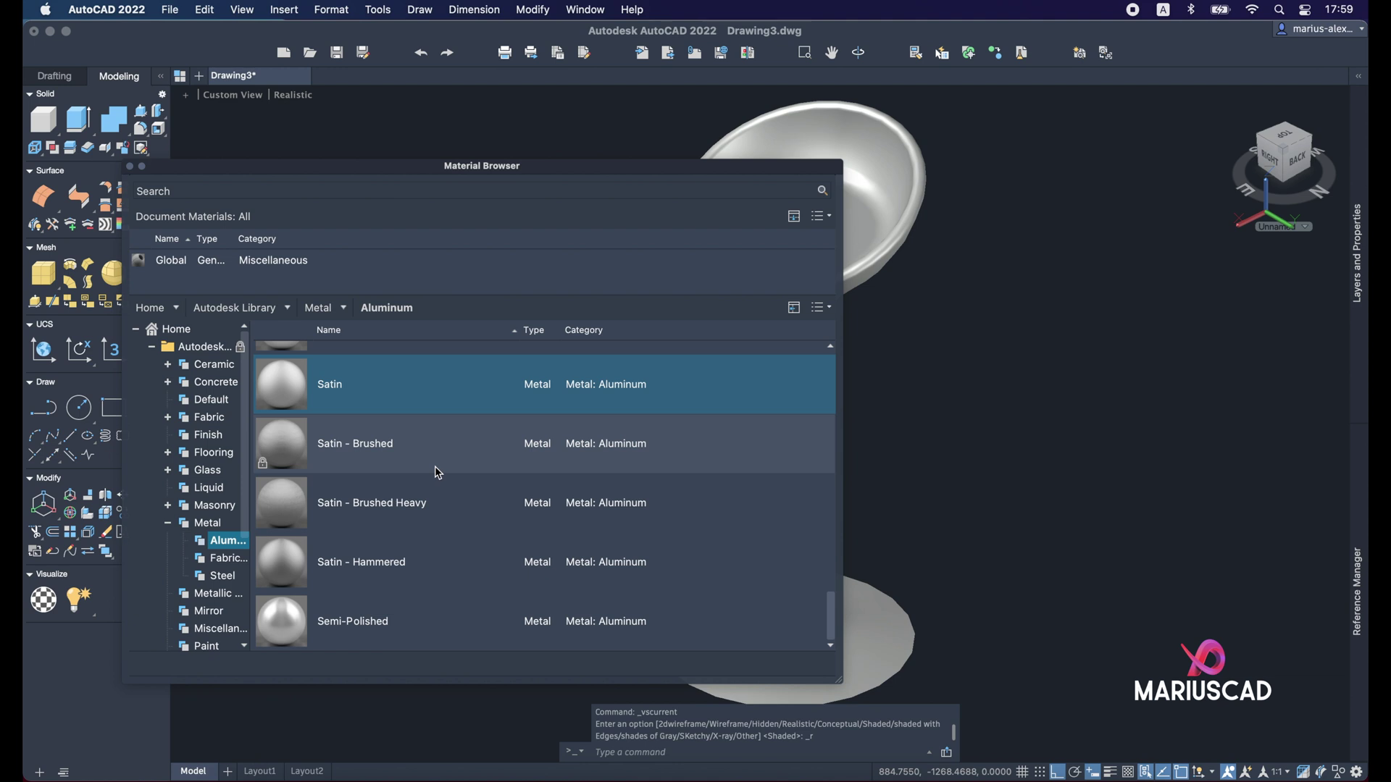
pyautogui.scroll(10, 438, 471)
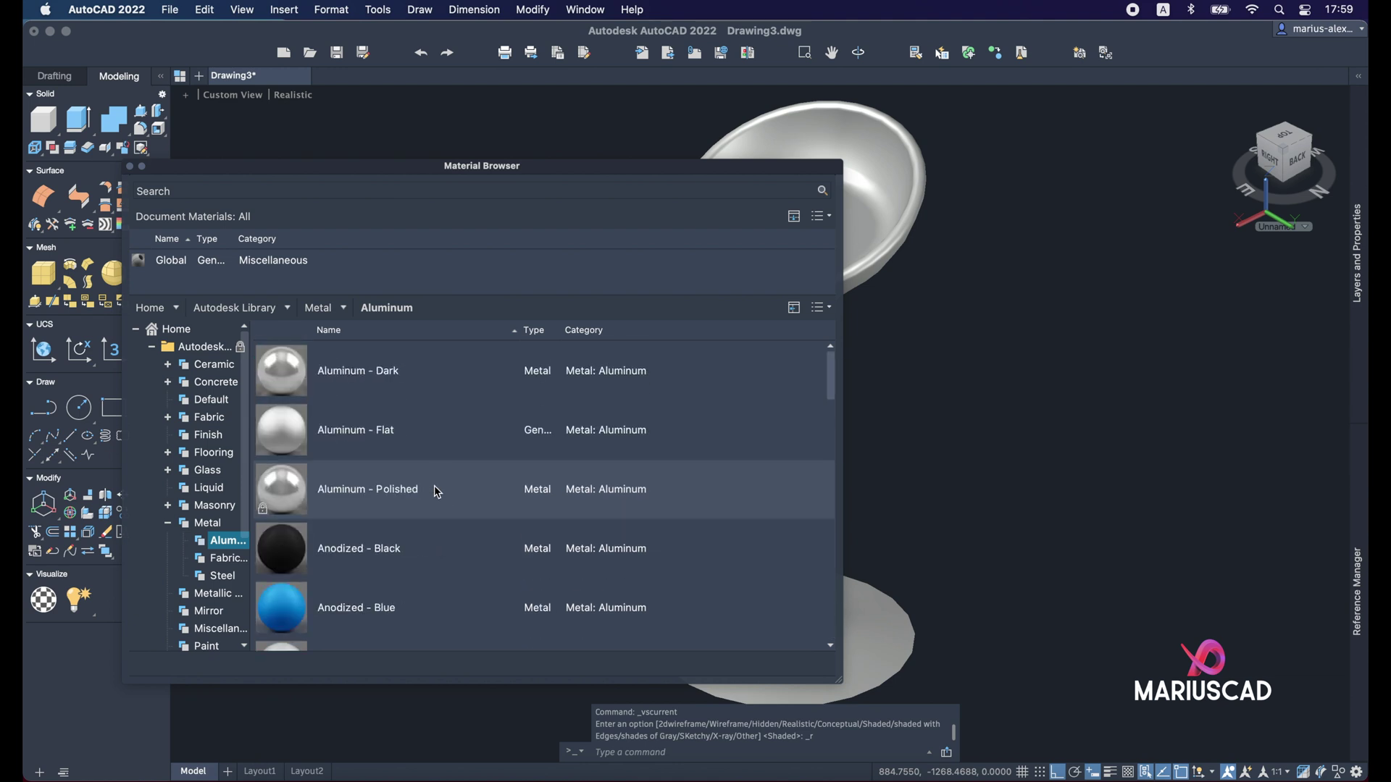
pyautogui.moveTo(416, 162); pyautogui.dragTo(282, 103)
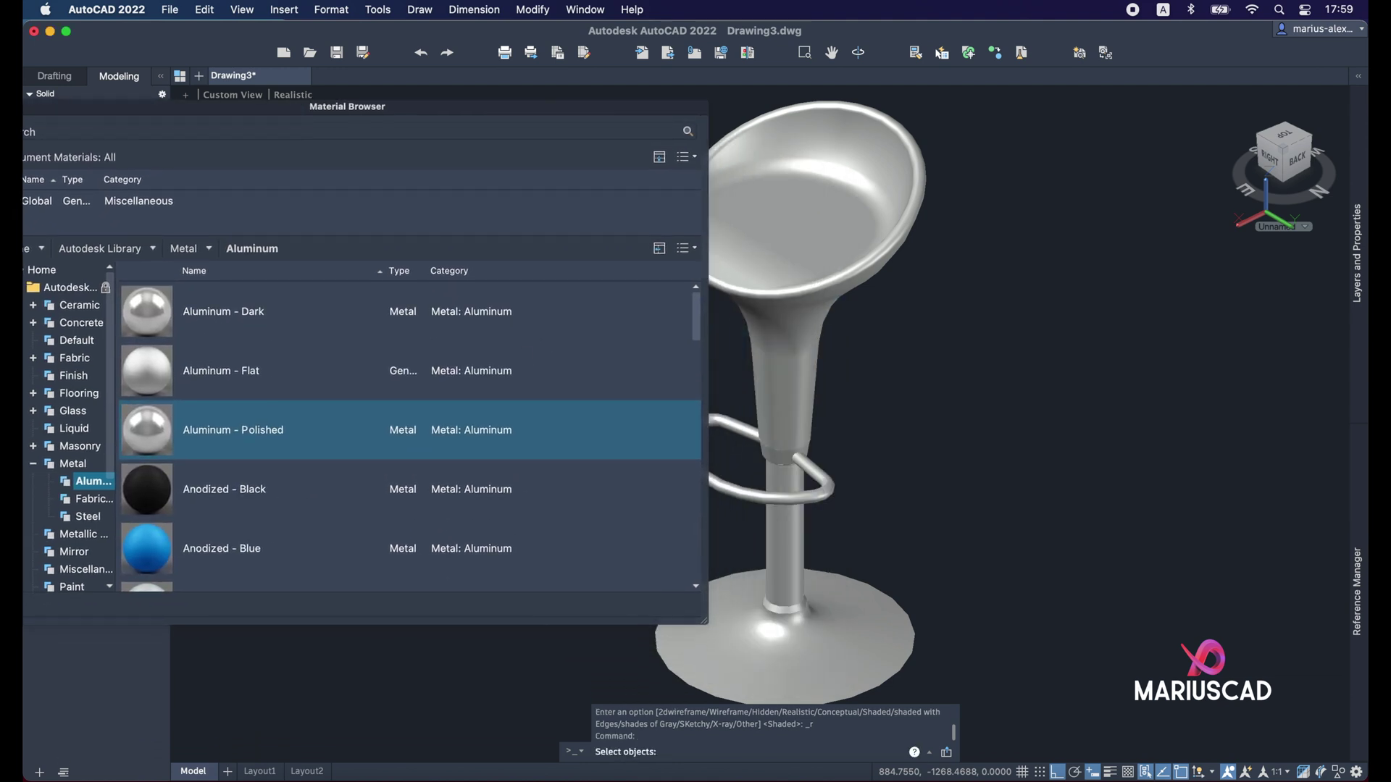
pyautogui.click(772, 630)
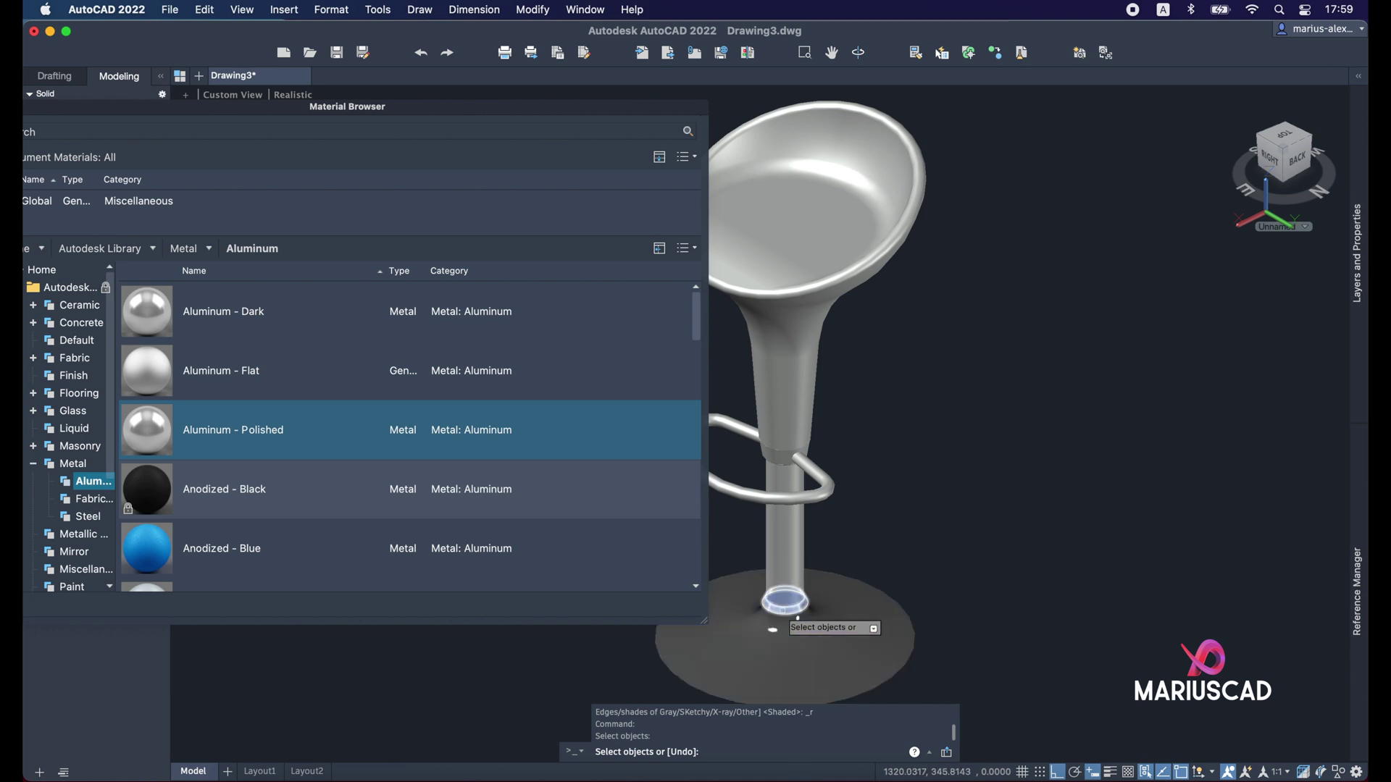
pyautogui.click(786, 585)
pyautogui.click(809, 500)
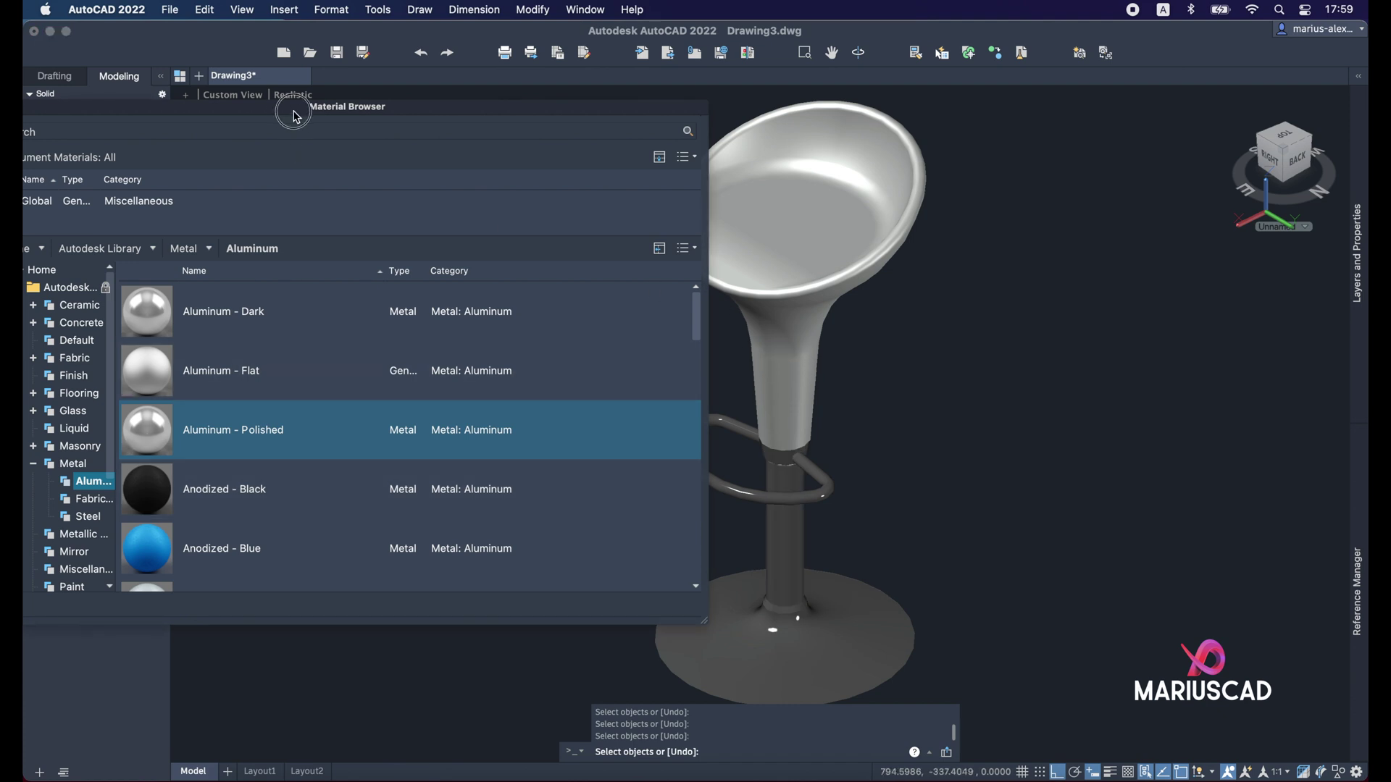
# Step: Browse the library's ceramic tile materials and try Mosaic - Blue and Mosaic - Gray on the chair's seat
pyautogui.moveTo(295, 116); pyautogui.dragTo(423, 147)
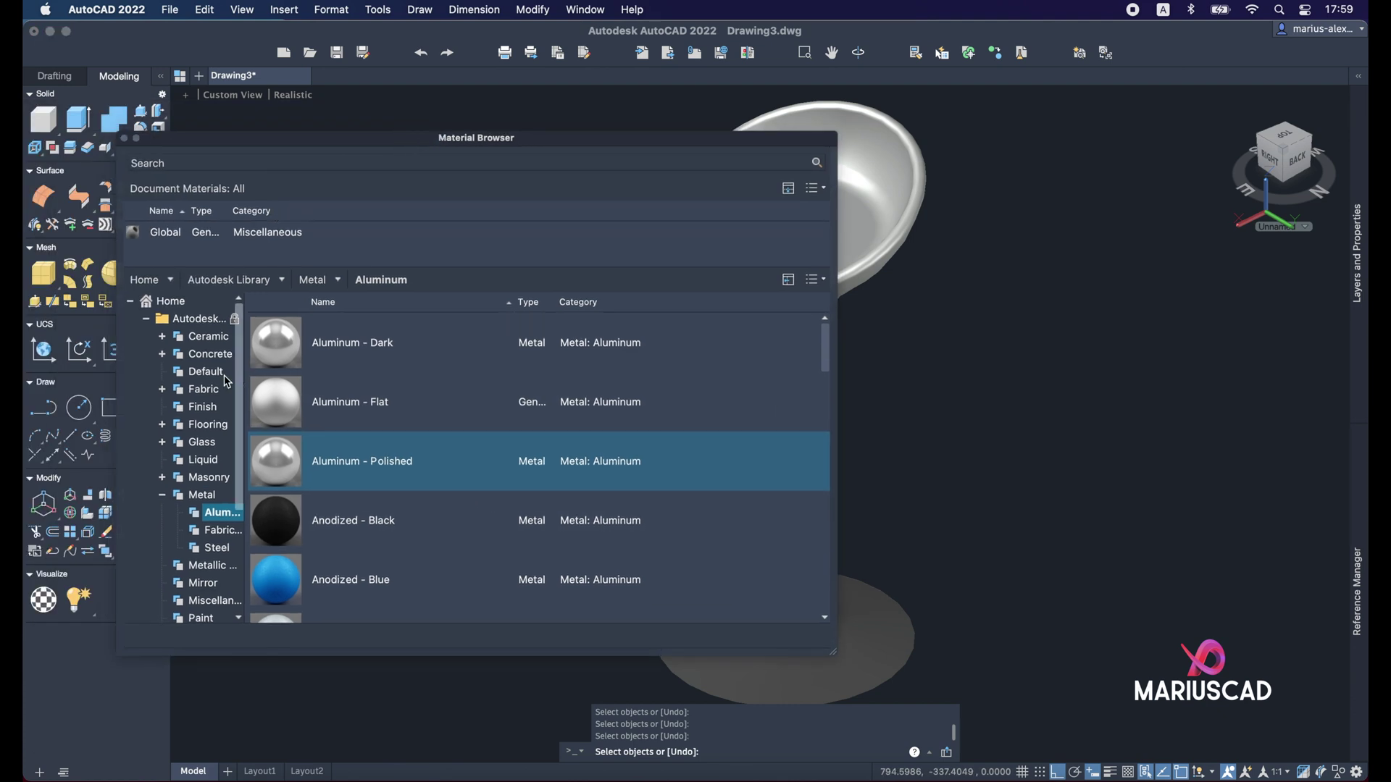
pyautogui.click(162, 338)
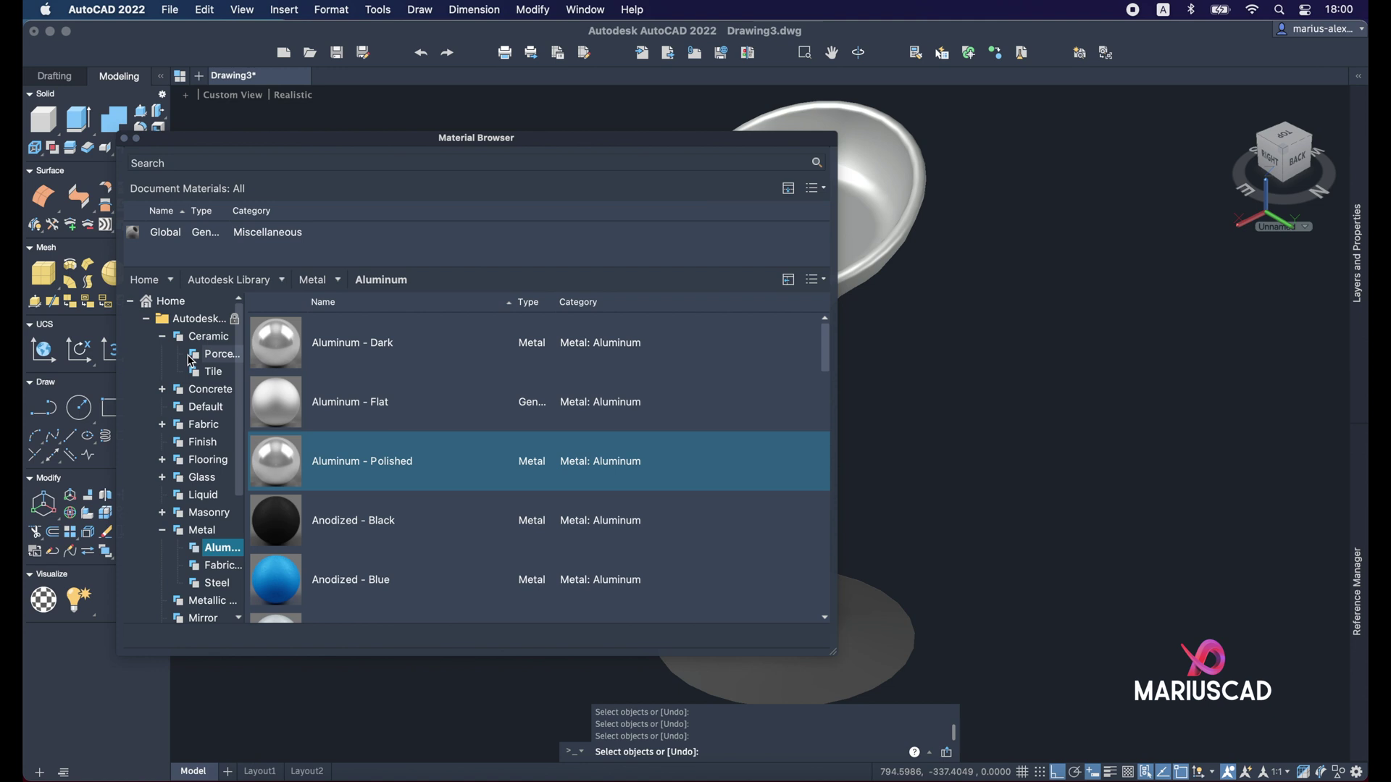
pyautogui.click(208, 367)
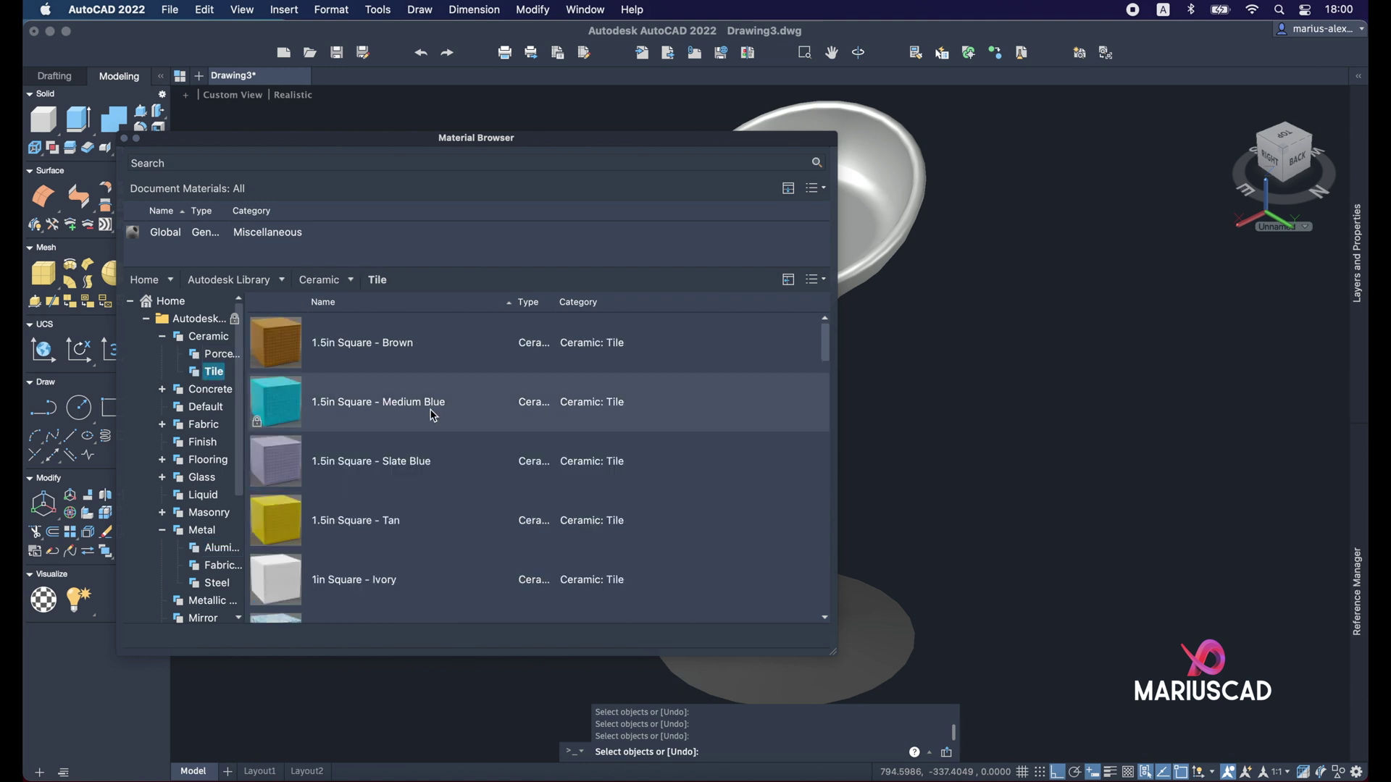
pyautogui.scroll(-5, 423, 496)
pyautogui.scroll(-10, 419, 491)
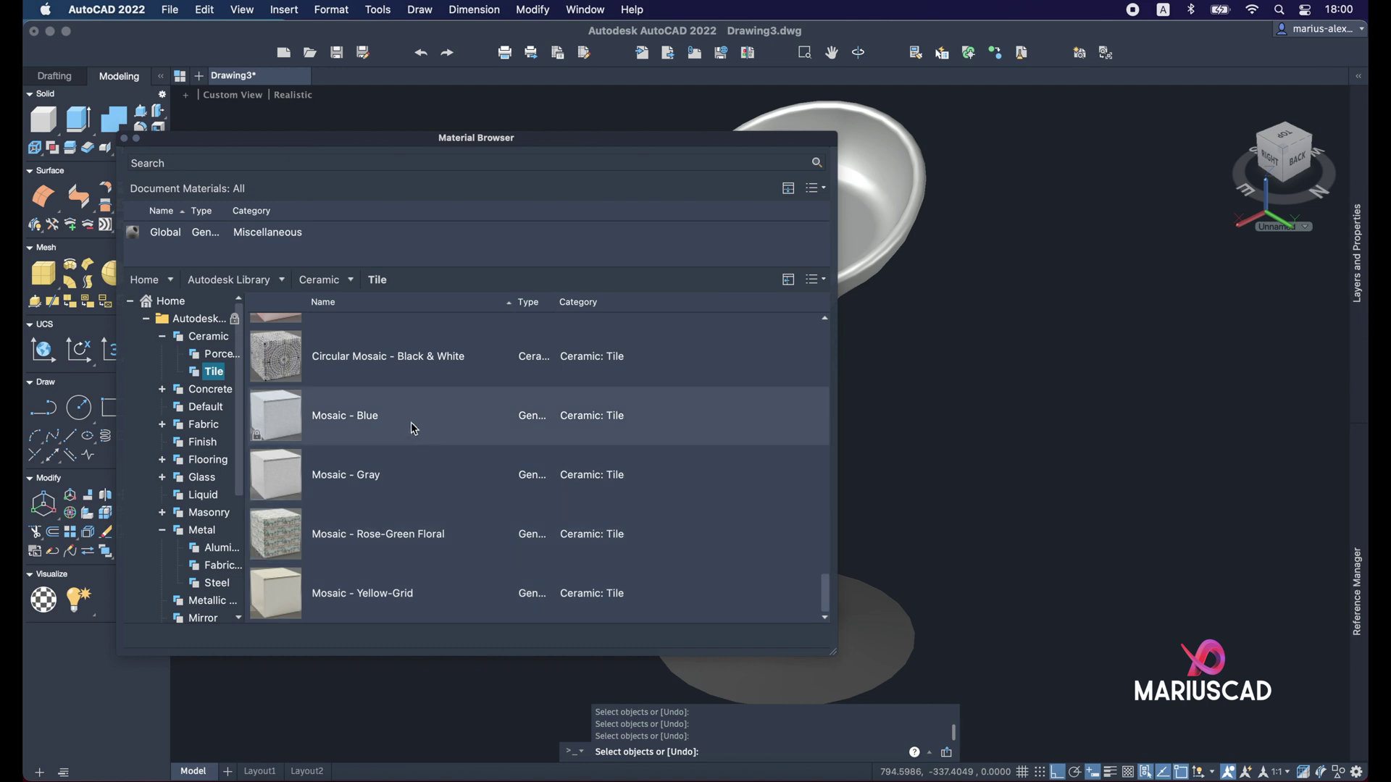
pyautogui.scroll(2, 475, 417)
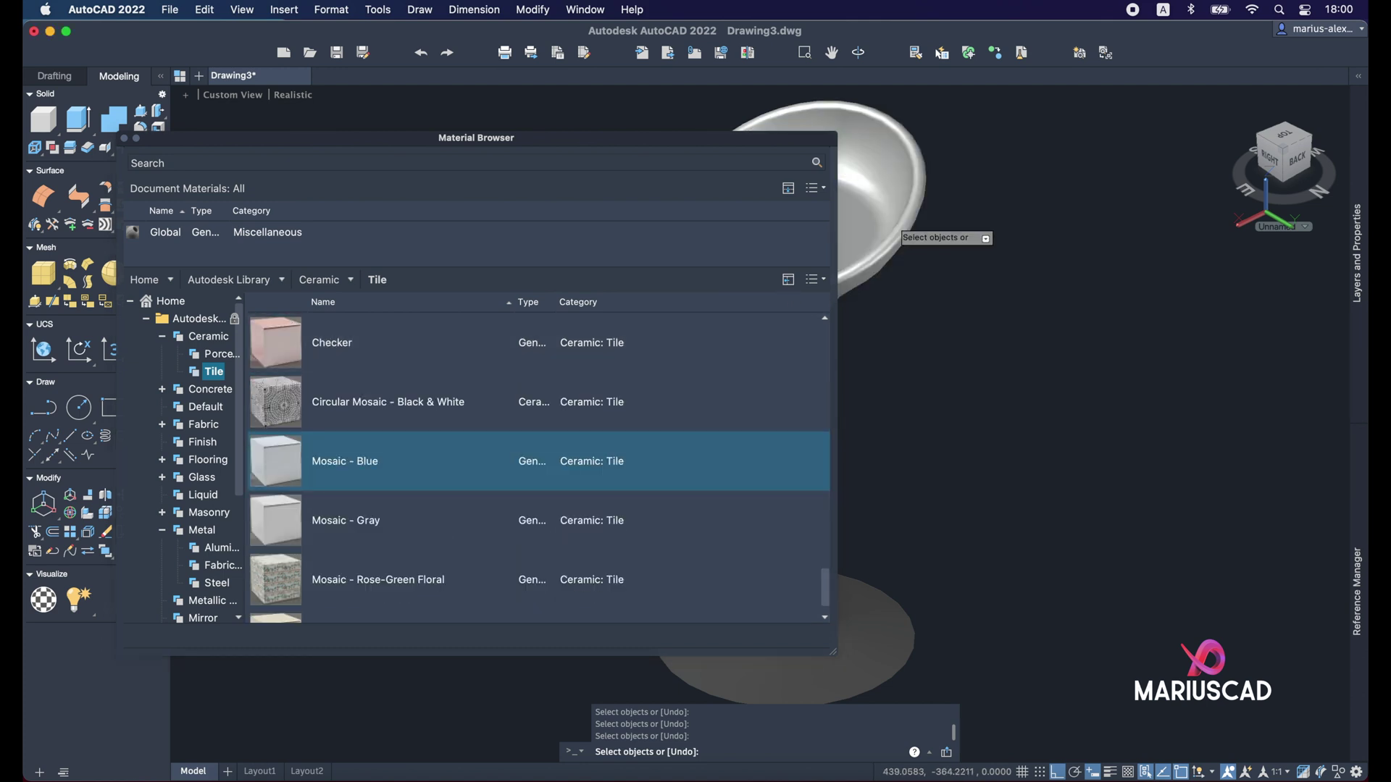
pyautogui.moveTo(641, 157); pyautogui.dragTo(430, 335)
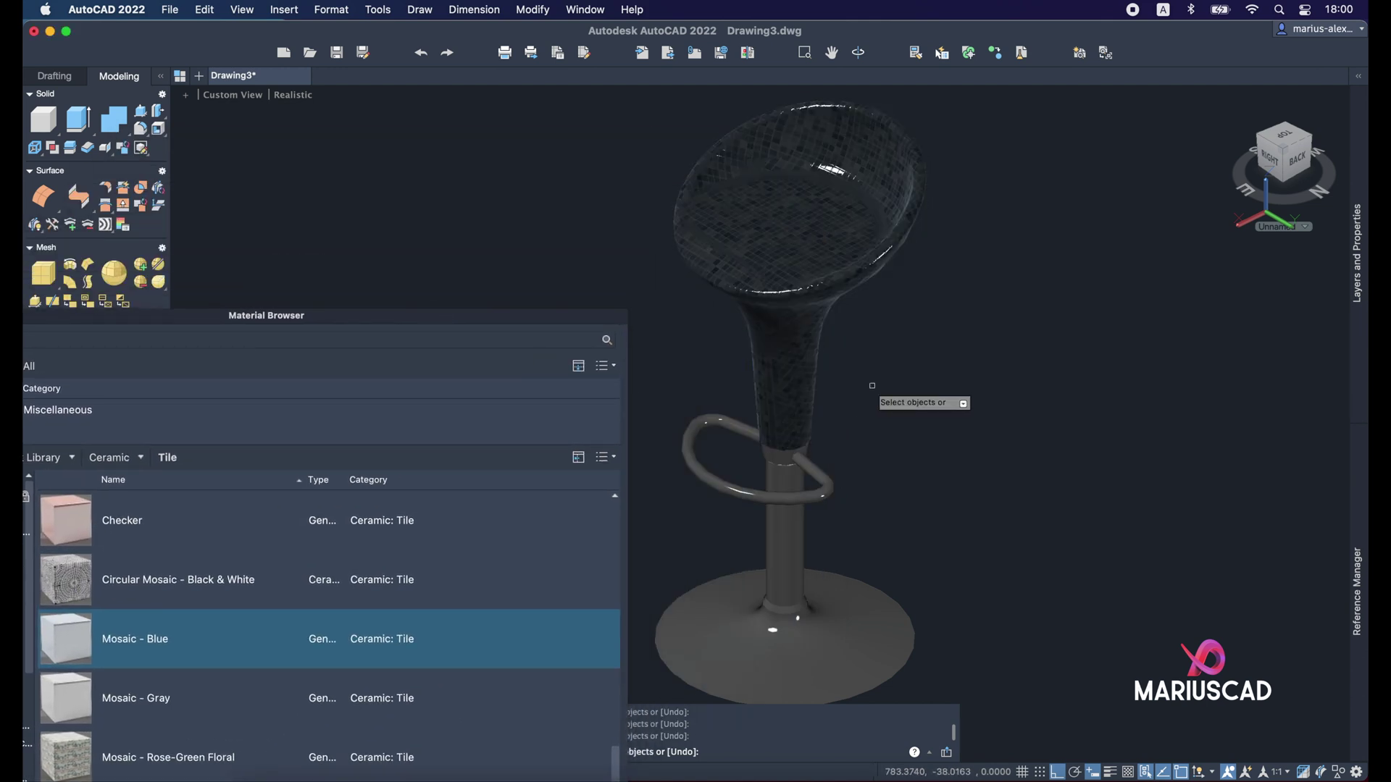
pyautogui.click(180, 719)
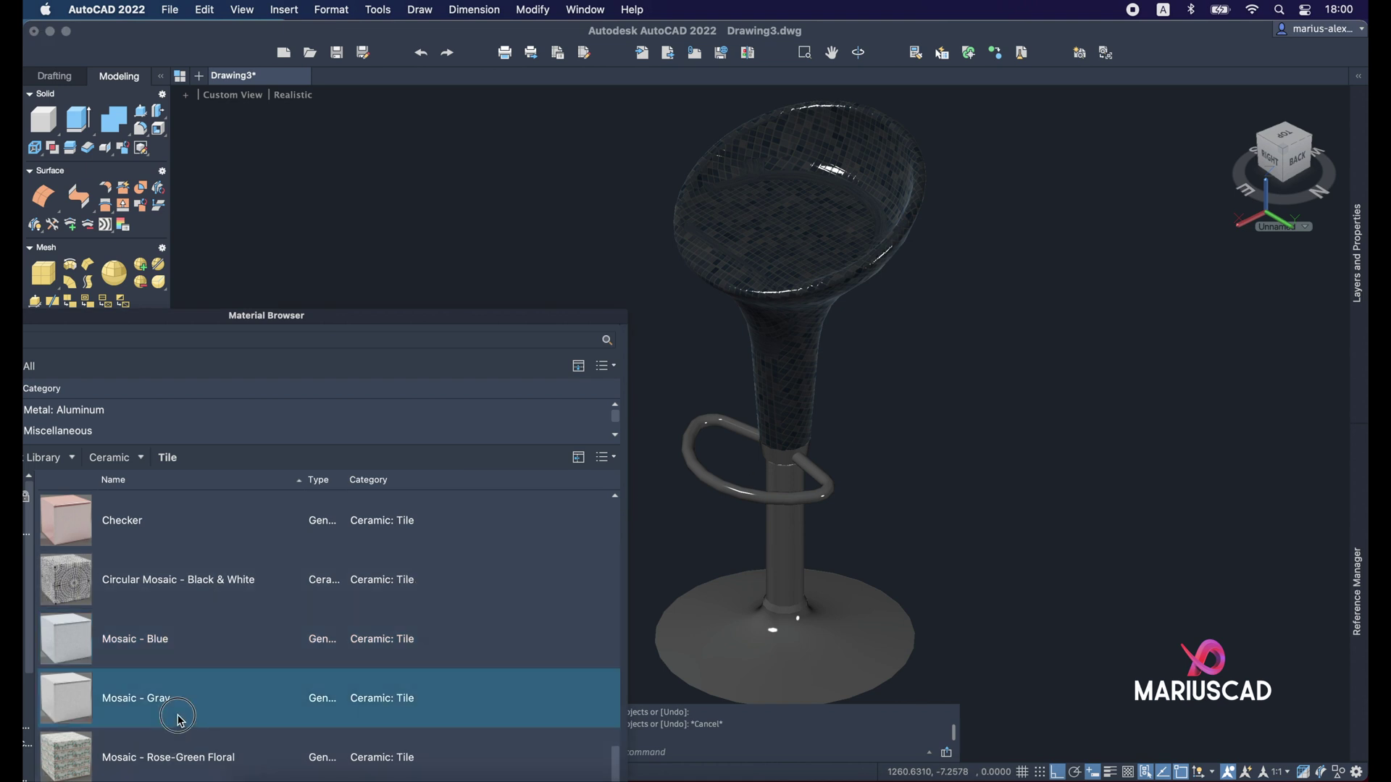
# Step: Apply the ceramic tile material Mosaic - Yellow-Grid to the chair's seat and close the Material Browser
pyautogui.scroll(5, 263, 714)
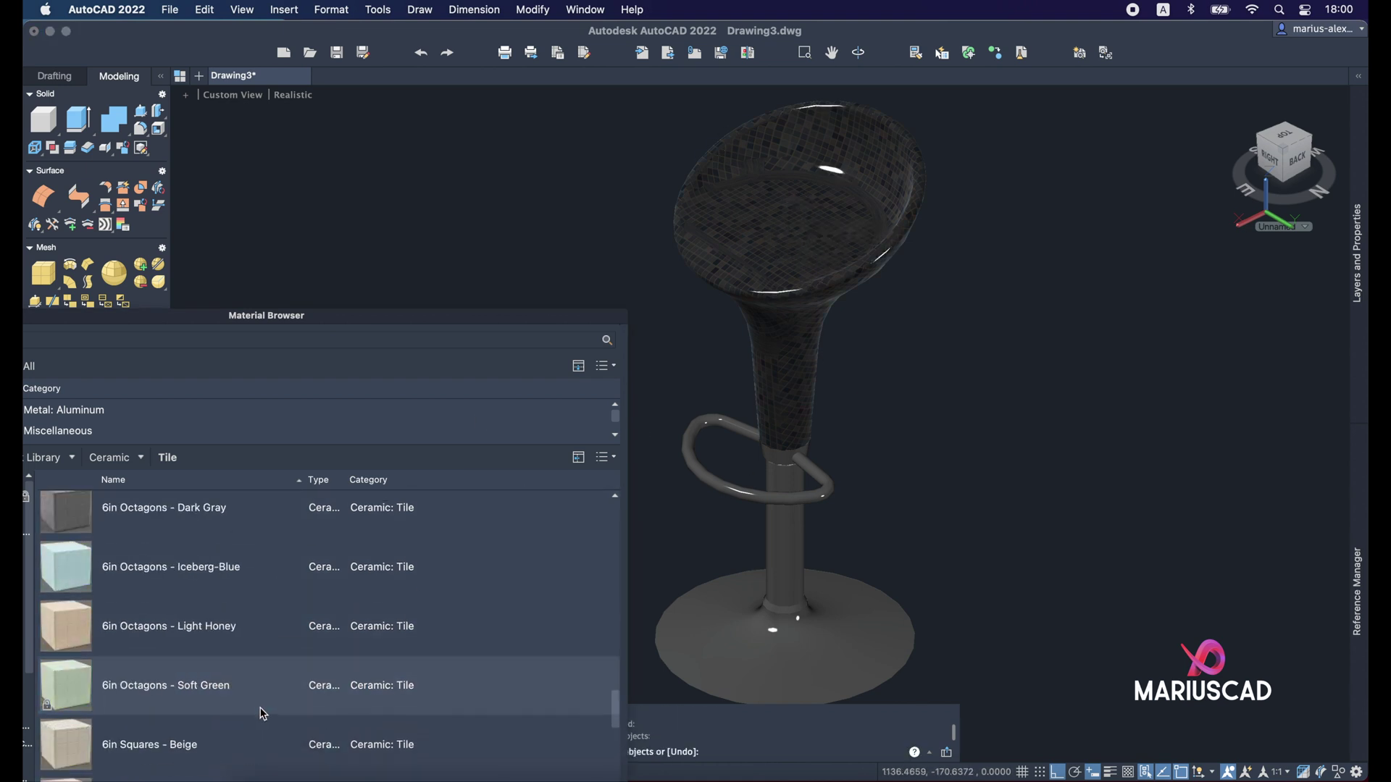
pyautogui.scroll(-4, 262, 716)
pyautogui.scroll(5, 262, 715)
pyautogui.scroll(-10, 263, 714)
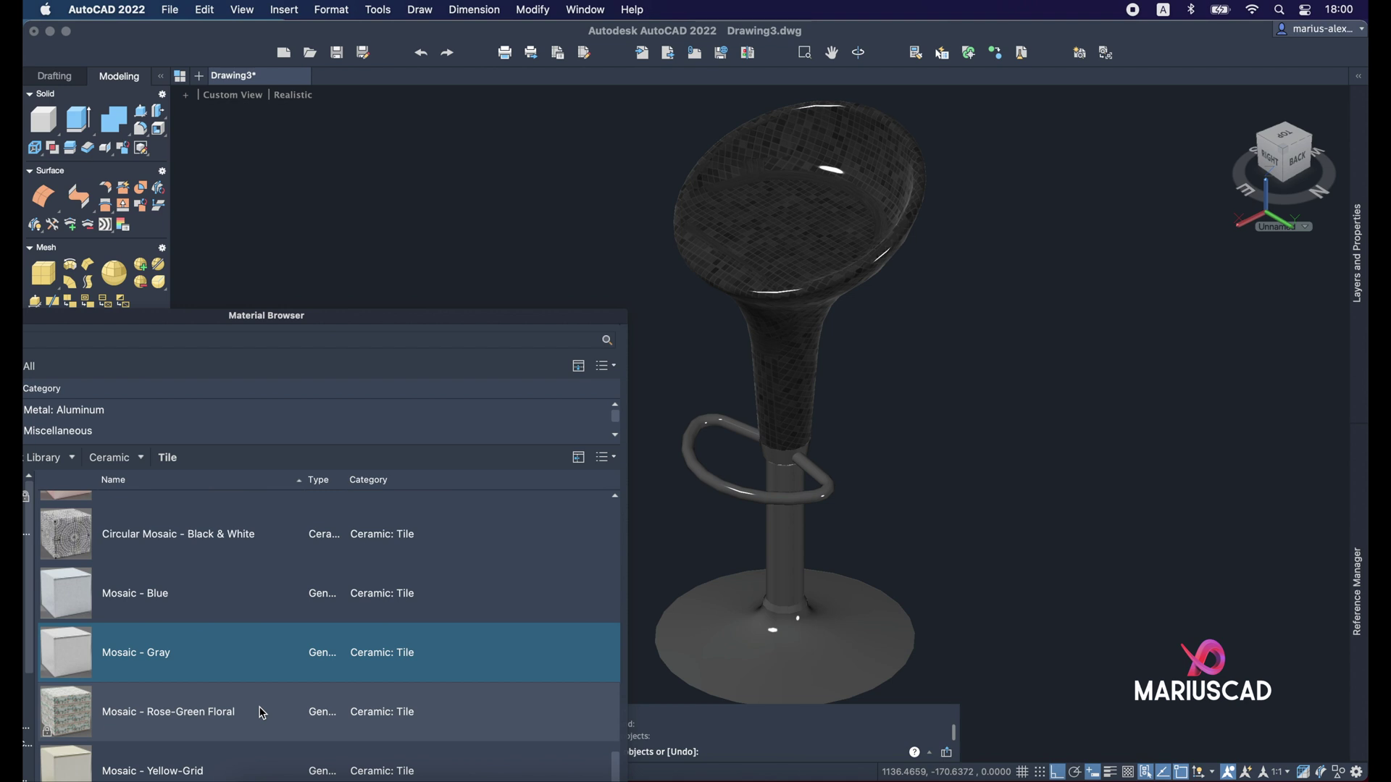
pyautogui.click(233, 755)
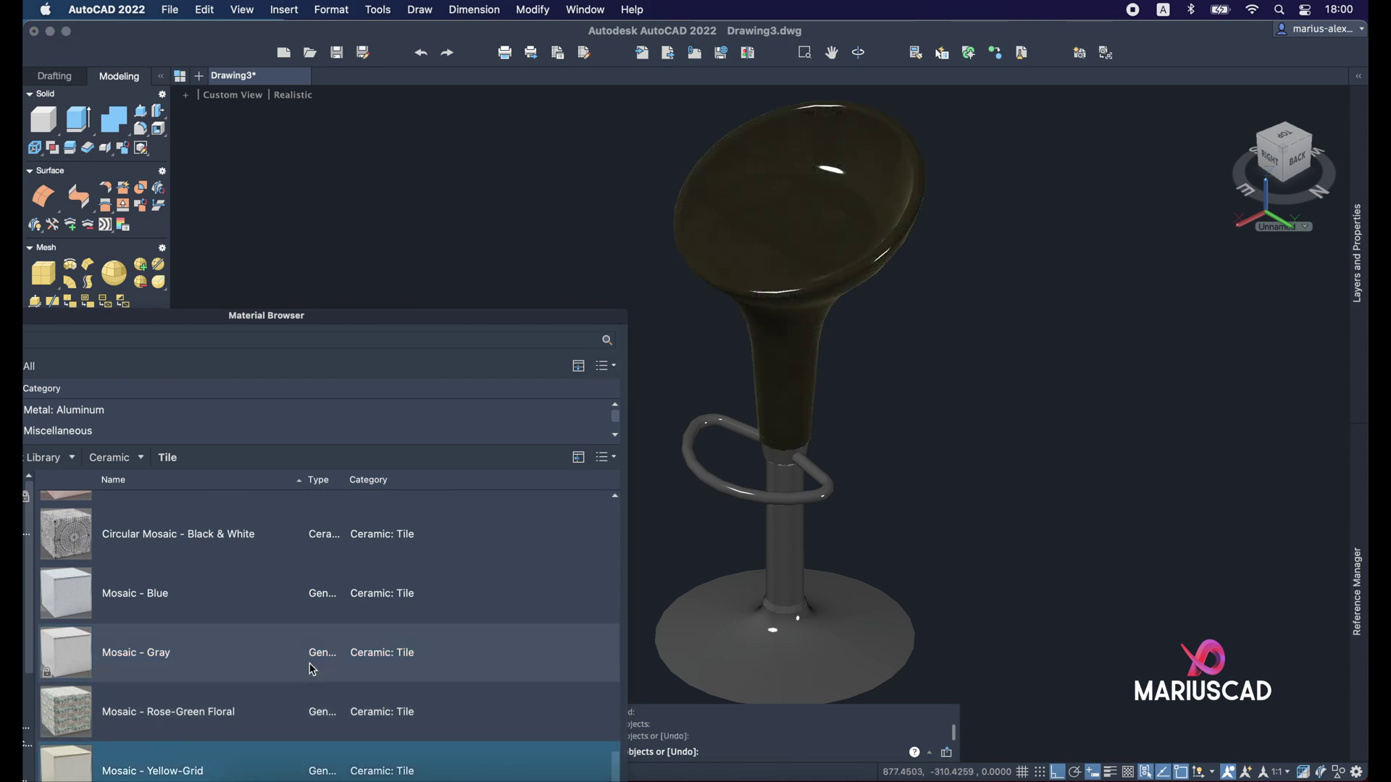
pyautogui.scroll(10, 263, 699)
pyautogui.moveTo(251, 319); pyautogui.dragTo(174, 187)
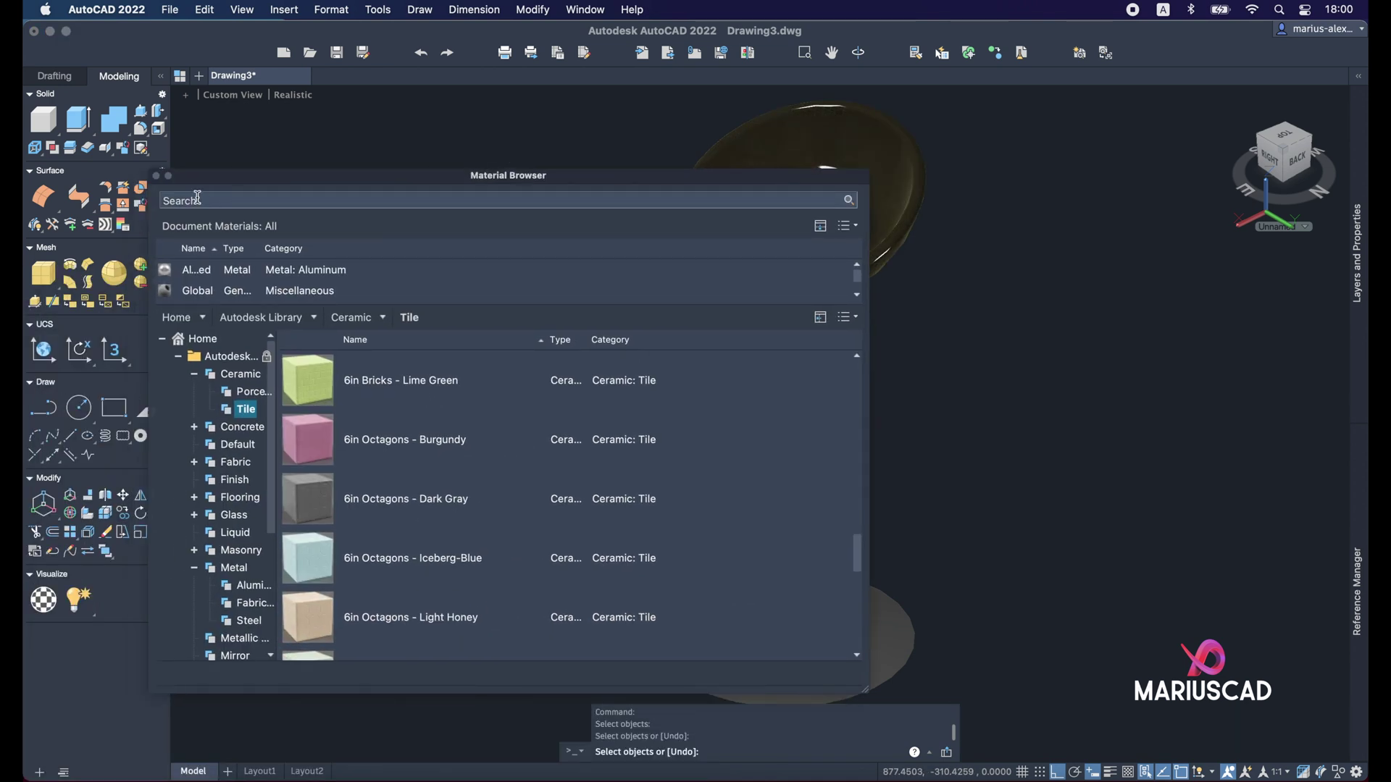
pyautogui.click(158, 176)
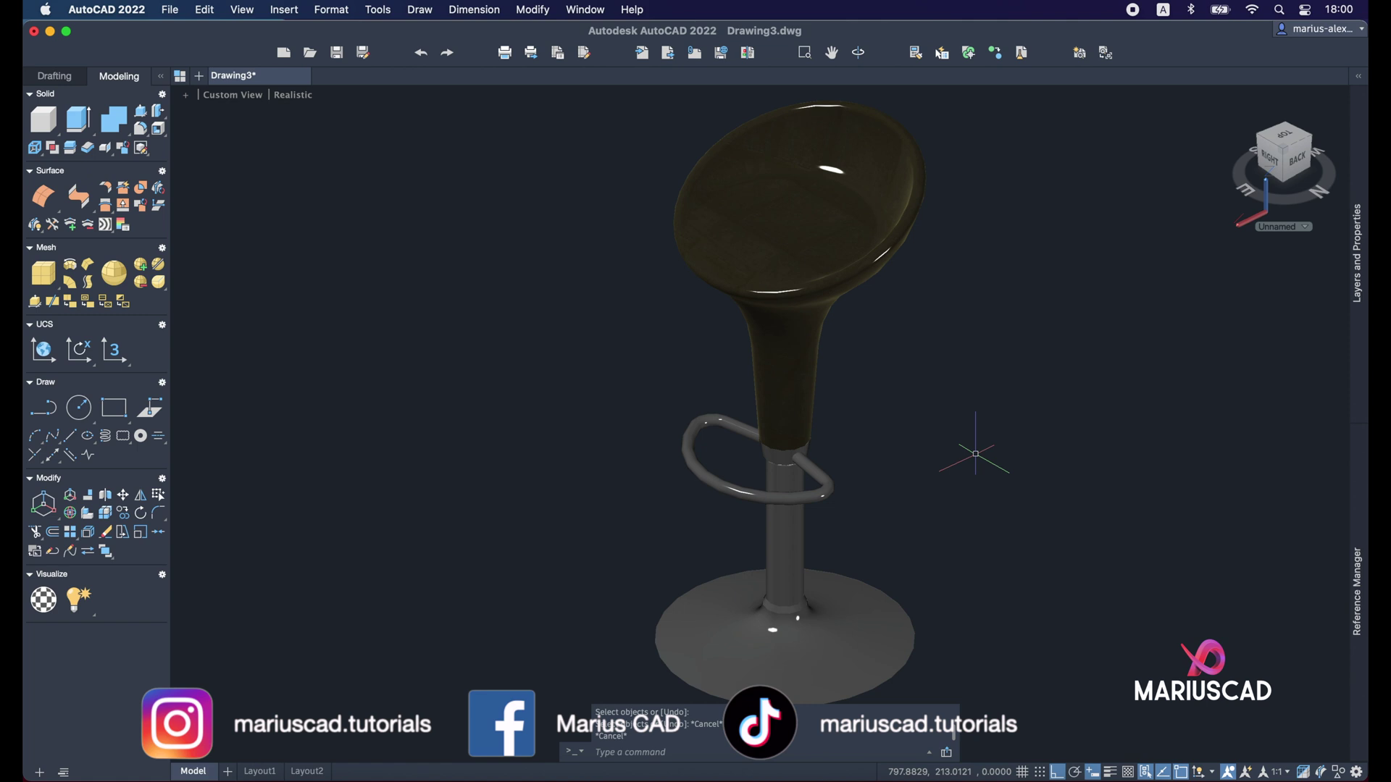
pyautogui.moveTo(1057, 460)
pyautogui.mouseDown(button='middle')
pyautogui.moveTo(1019, 454)
pyautogui.moveTo(943, 491)
pyautogui.moveTo(877, 366)
pyautogui.moveTo(866, 264)
pyautogui.moveTo(885, 341)
pyautogui.moveTo(1000, 456)
pyautogui.moveTo(988, 506)
pyautogui.moveTo(1088, 521)
pyautogui.moveTo(925, 471)
pyautogui.moveTo(1056, 497)
pyautogui.moveTo(1164, 472)
pyautogui.moveTo(1155, 527)
pyautogui.moveTo(972, 500)
pyautogui.moveTo(981, 488)
pyautogui.moveTo(872, 507)
pyautogui.moveTo(801, 487)
pyautogui.moveTo(869, 435)
pyautogui.moveTo(932, 435)
pyautogui.moveTo(1001, 533)
pyautogui.moveTo(992, 519)
pyautogui.mouseUp(button='middle')
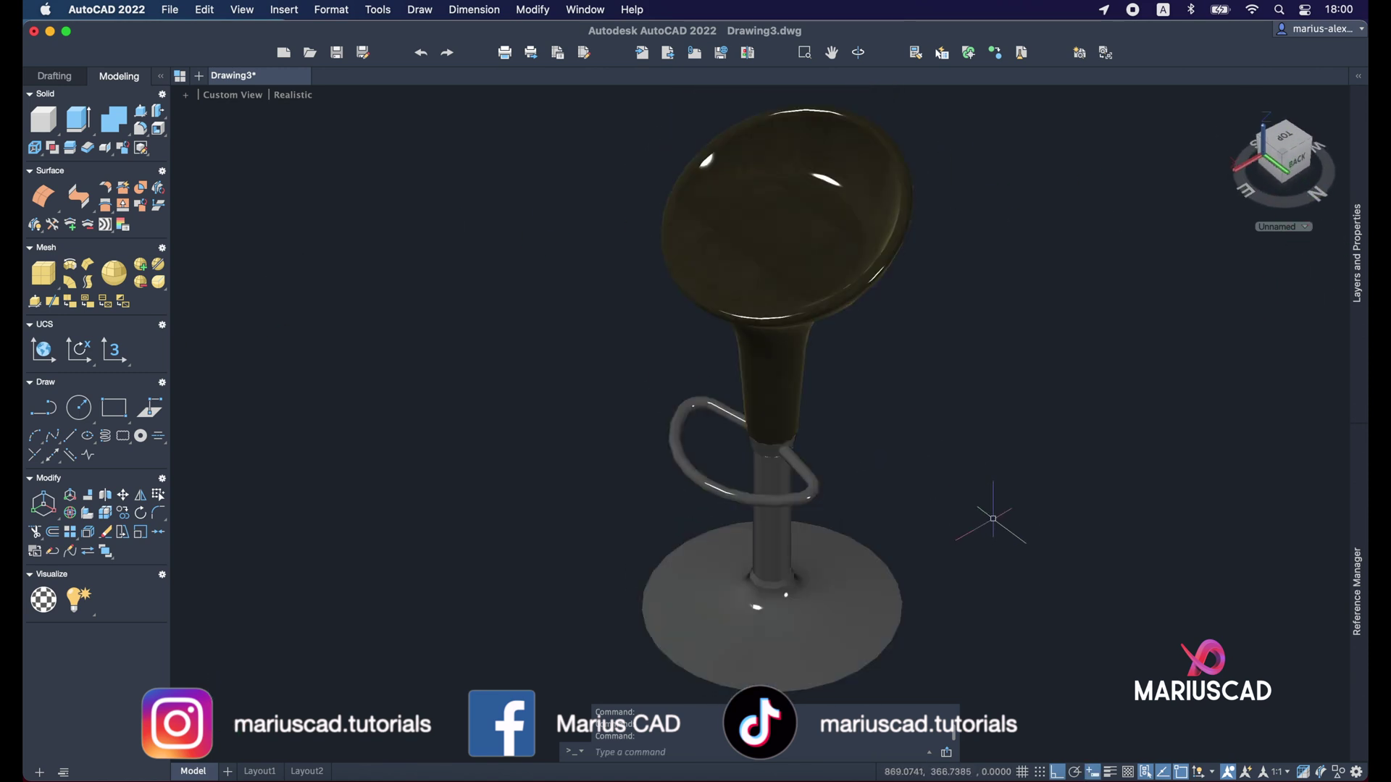